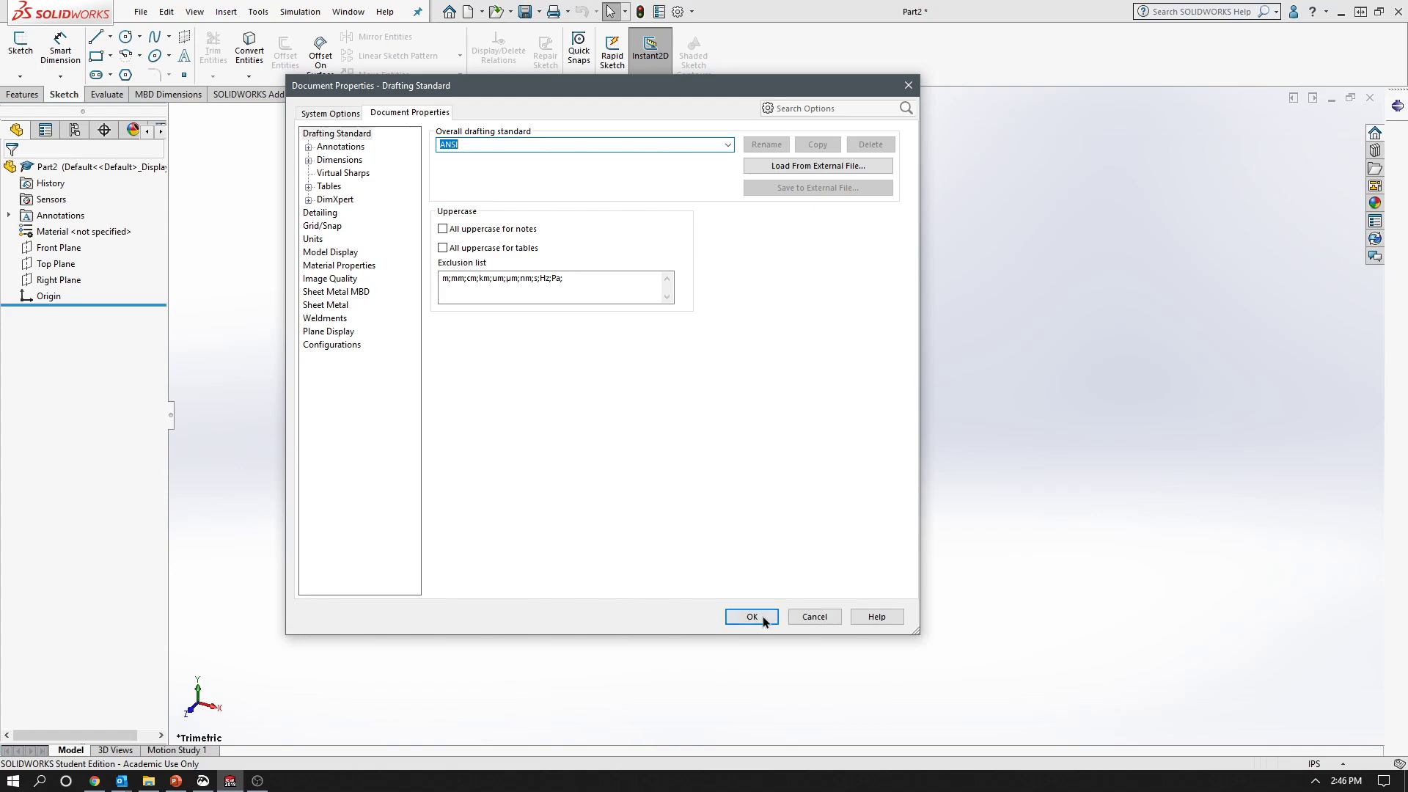
# Start a sketch on the Front Plane and check the Exercise 5 part drawing in PowerPoint
pyautogui.click(20, 56)
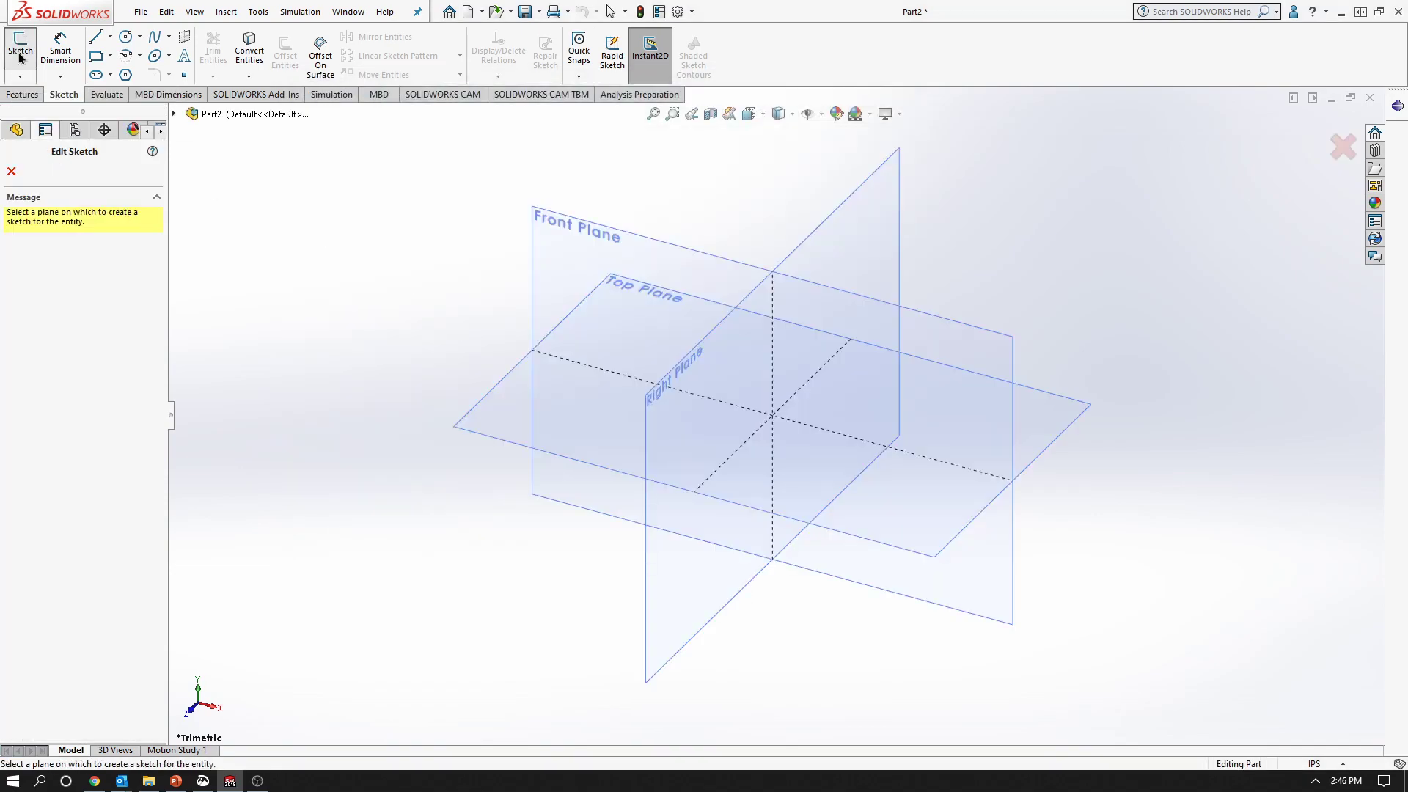
pyautogui.click(665, 244)
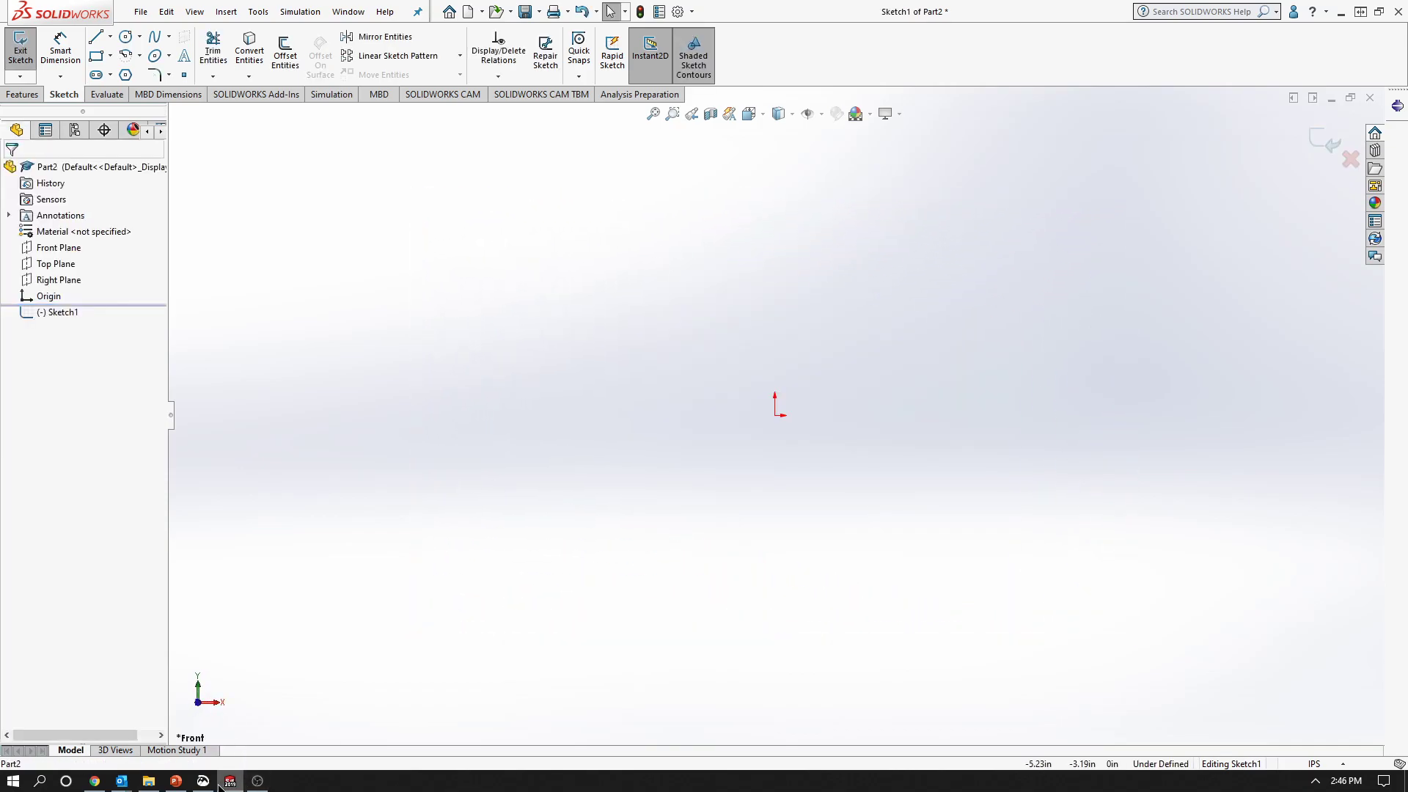
pyautogui.click(180, 782)
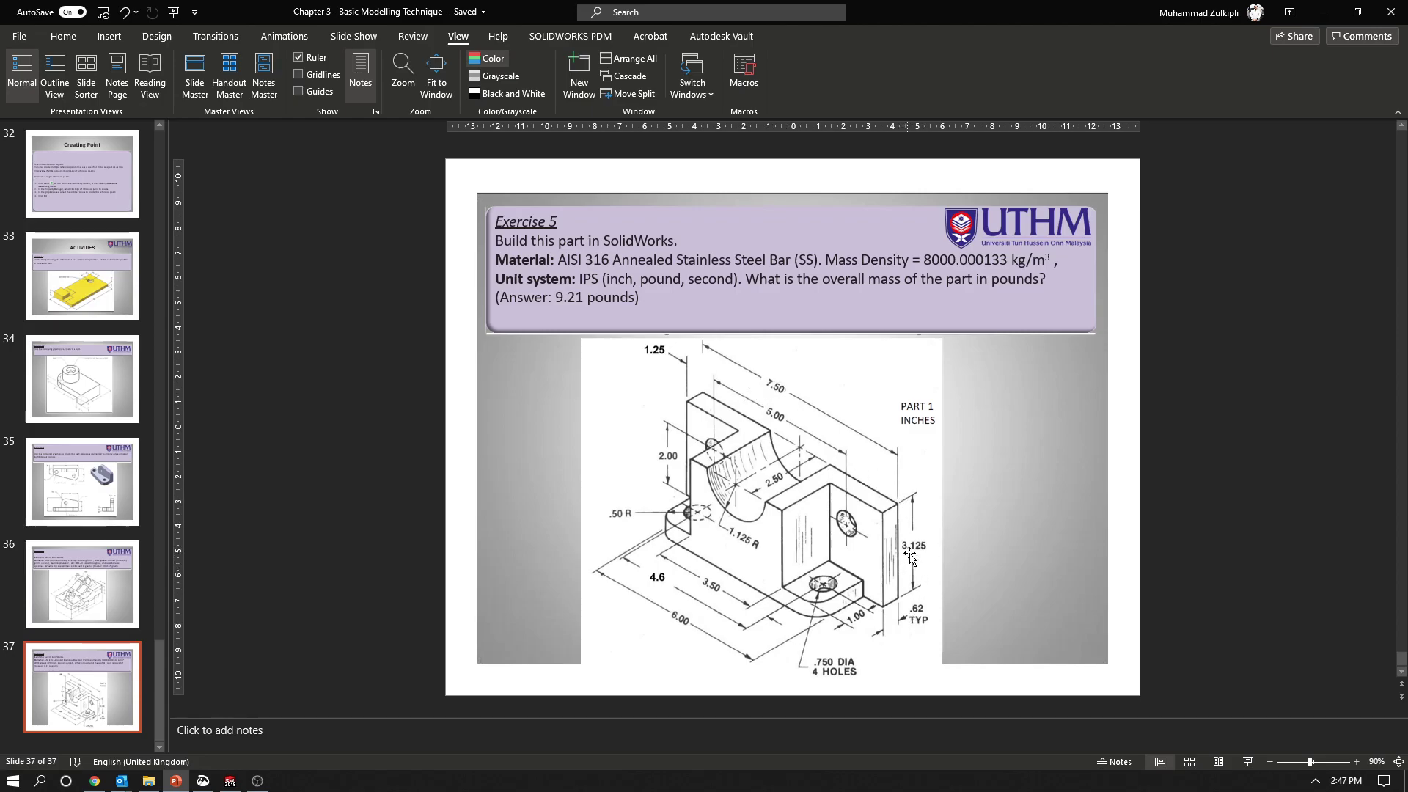
pyautogui.click(1322, 12)
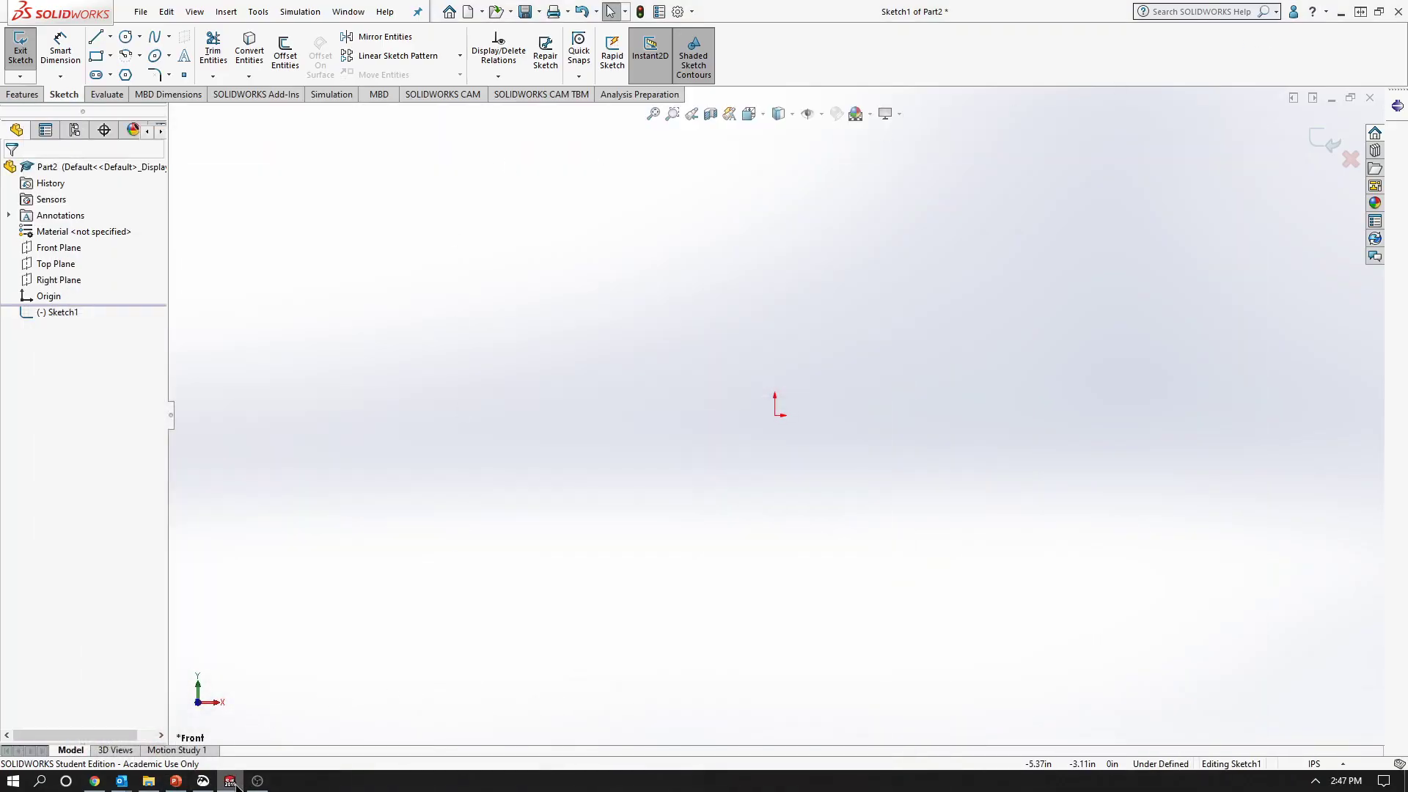
pyautogui.click(176, 781)
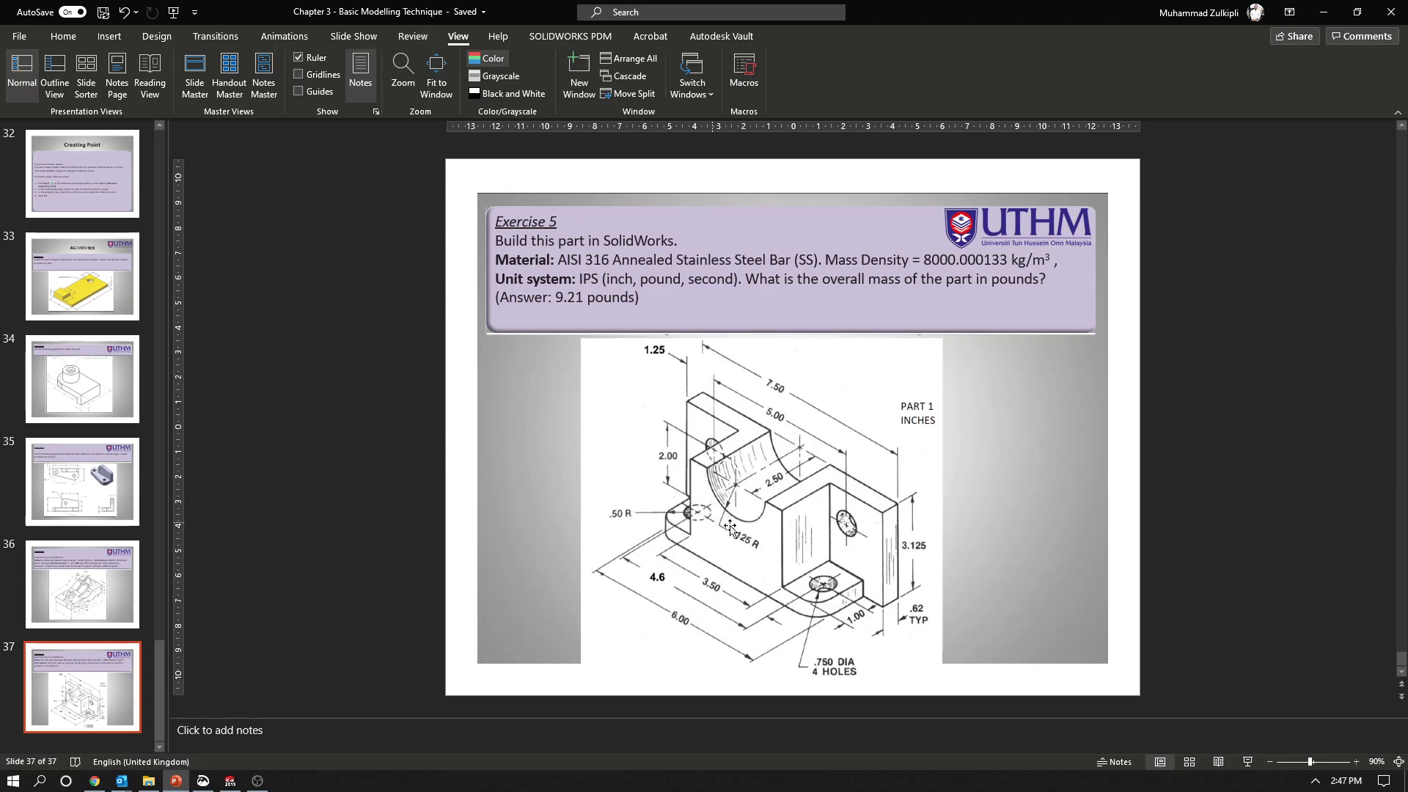
pyautogui.click(1323, 11)
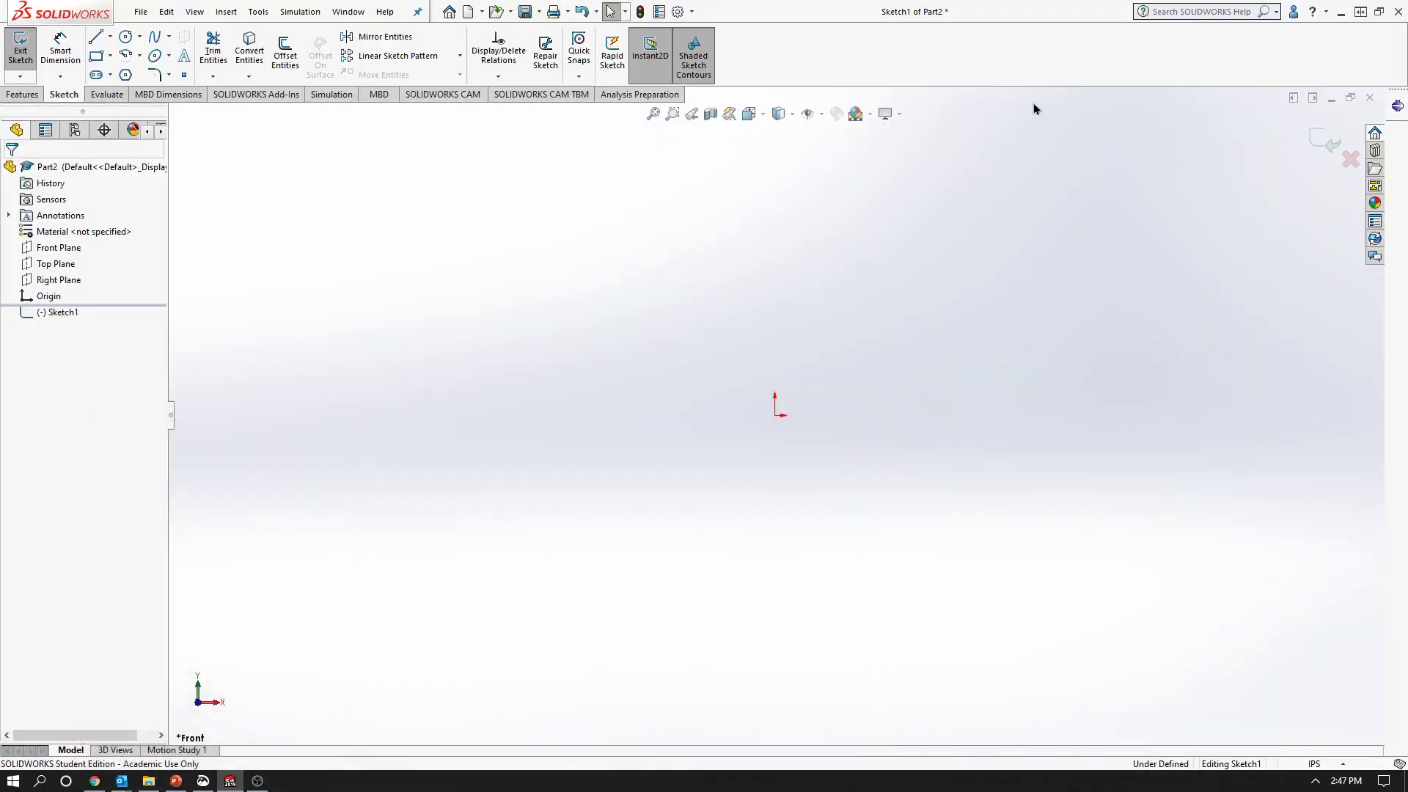
# Sketch a circle centred on the origin with a radius of about 1.69 in
pyautogui.click(126, 38)
pyautogui.click(774, 415)
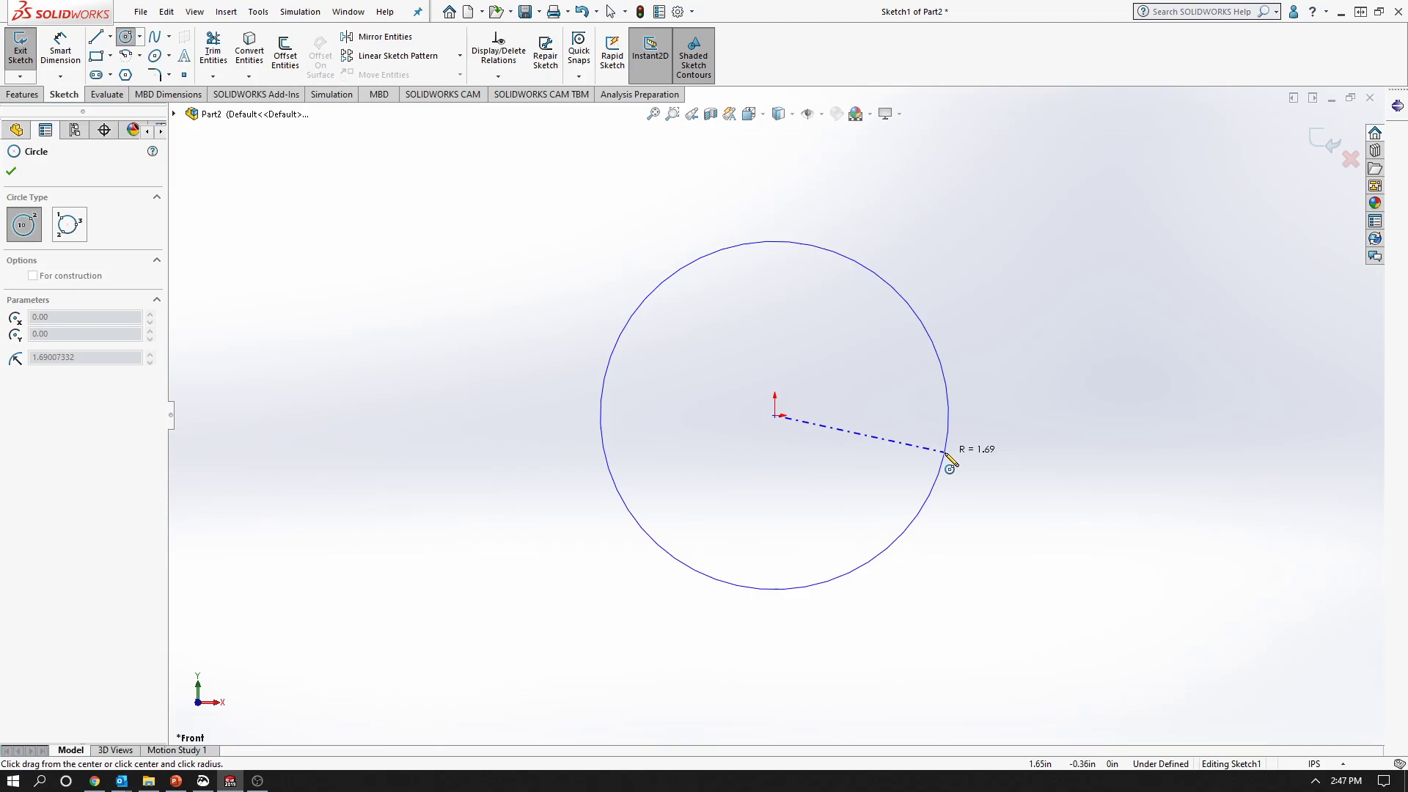
pyautogui.click(946, 454)
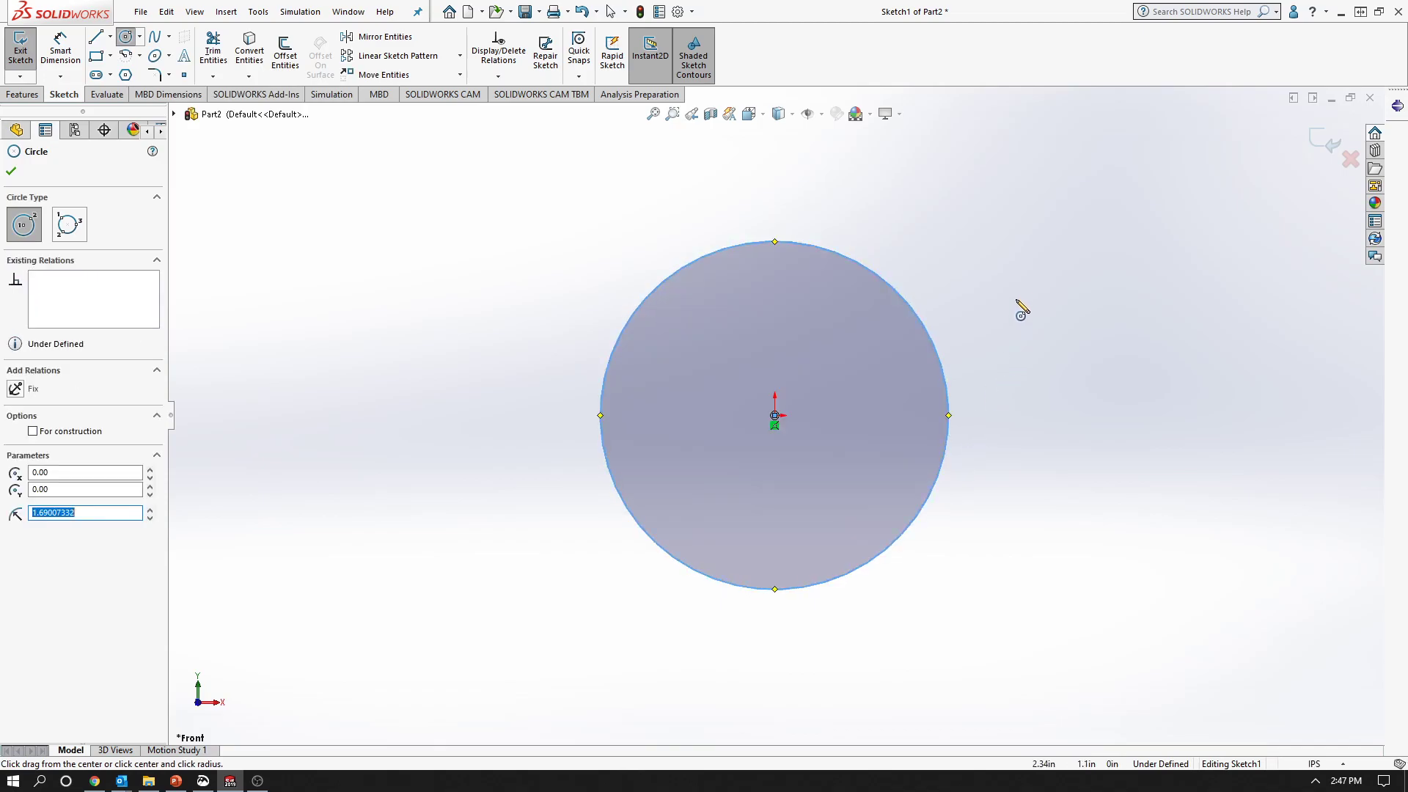
# Dimension the circle's diameter as 1.125*2 in, taking the radius from the part drawing
pyautogui.click(176, 782)
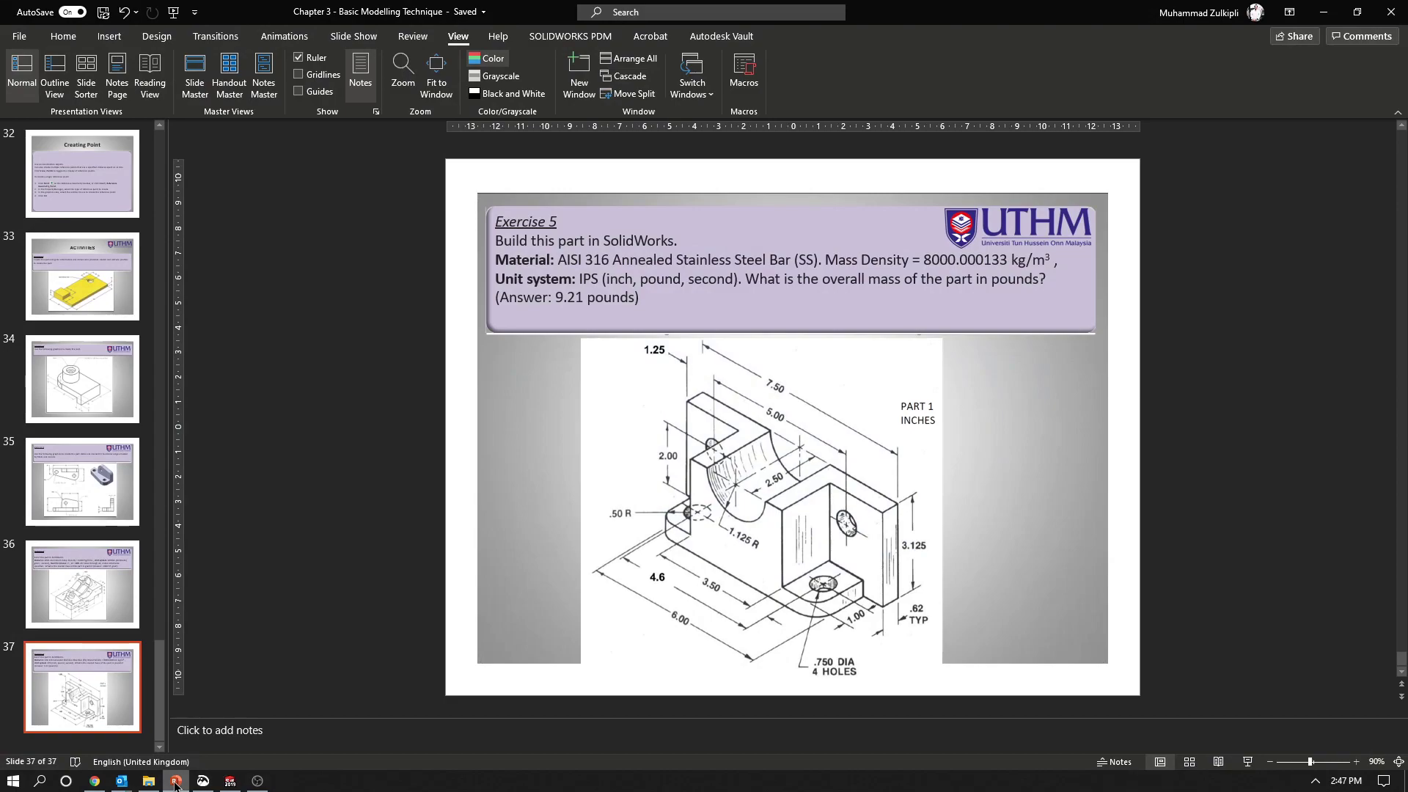
pyautogui.click(176, 785)
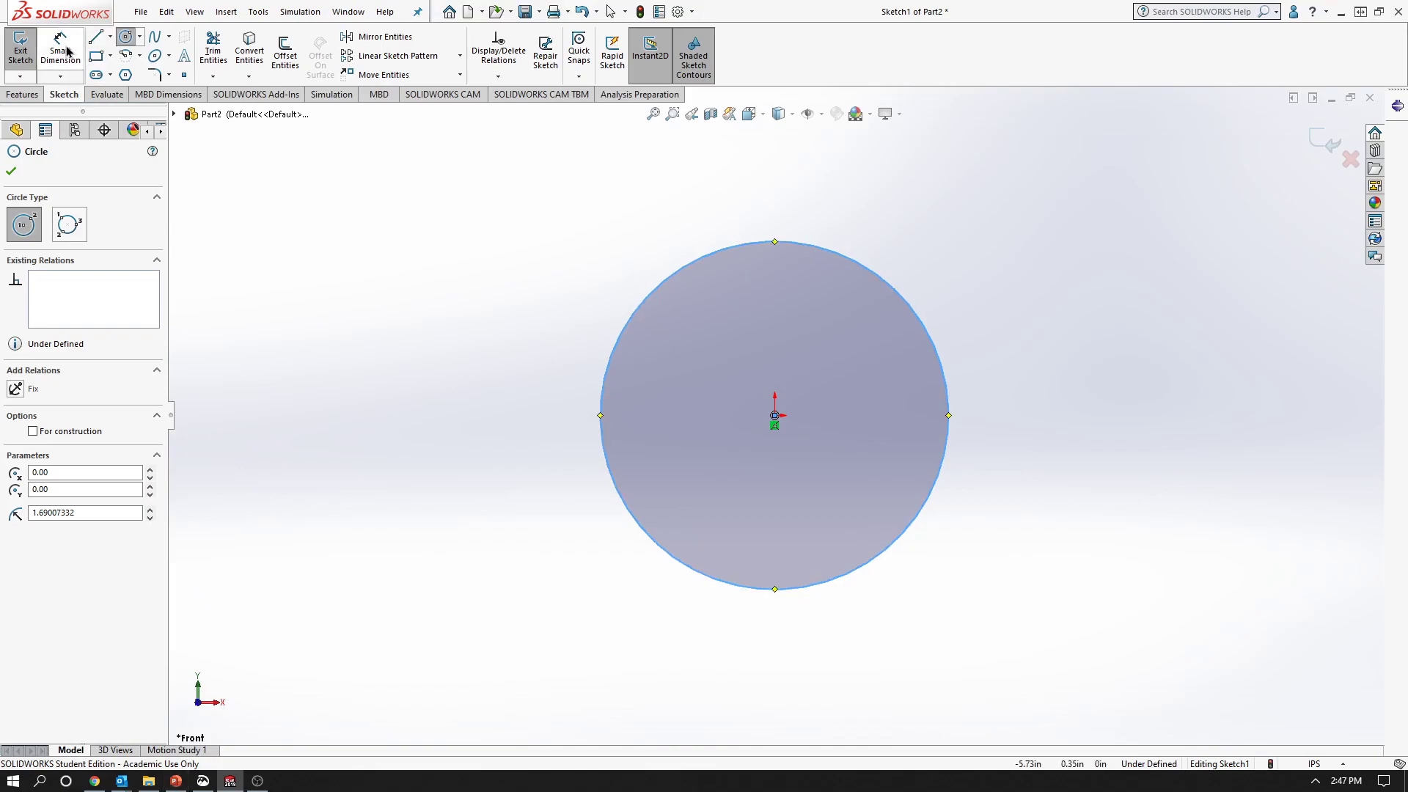
pyautogui.click(61, 49)
pyautogui.click(619, 337)
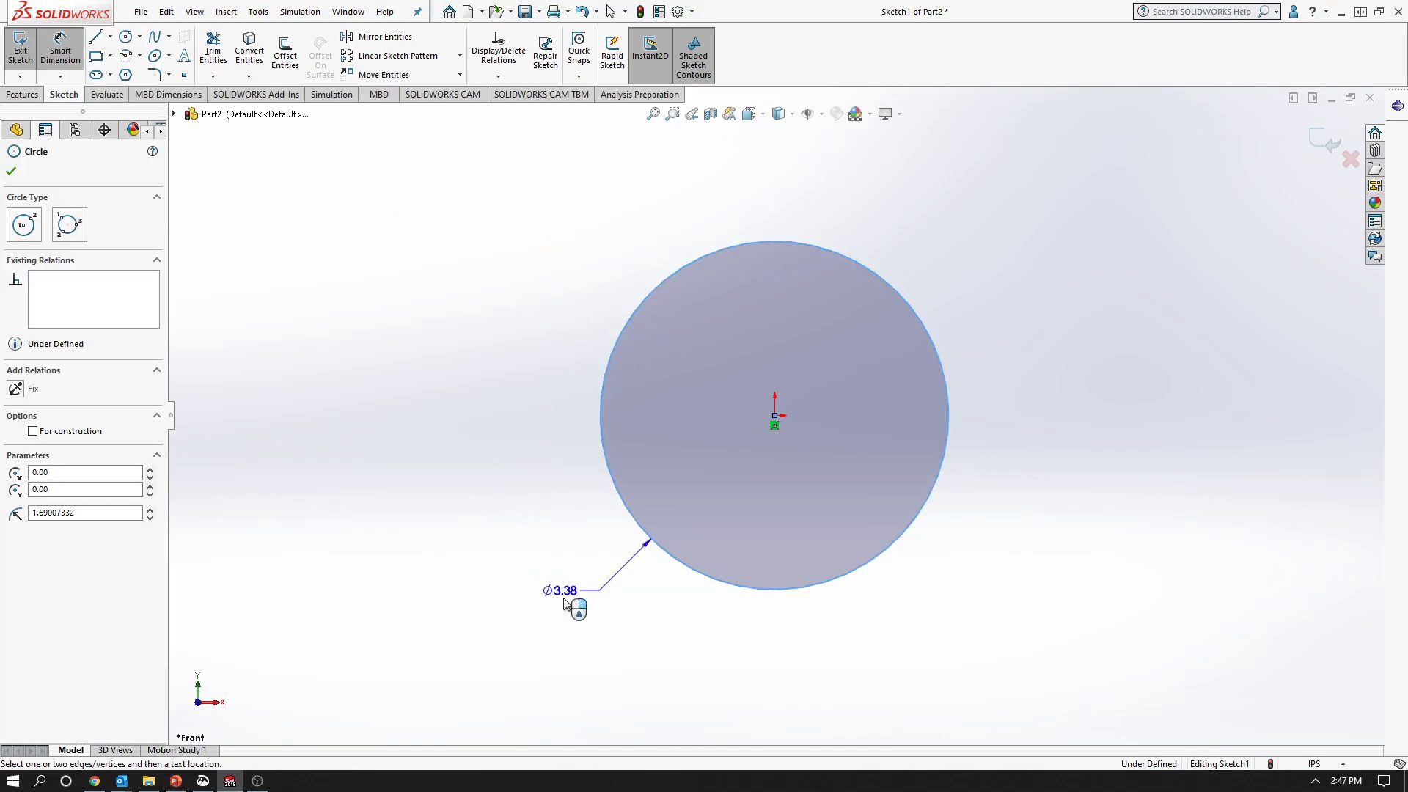
pyautogui.click(569, 622)
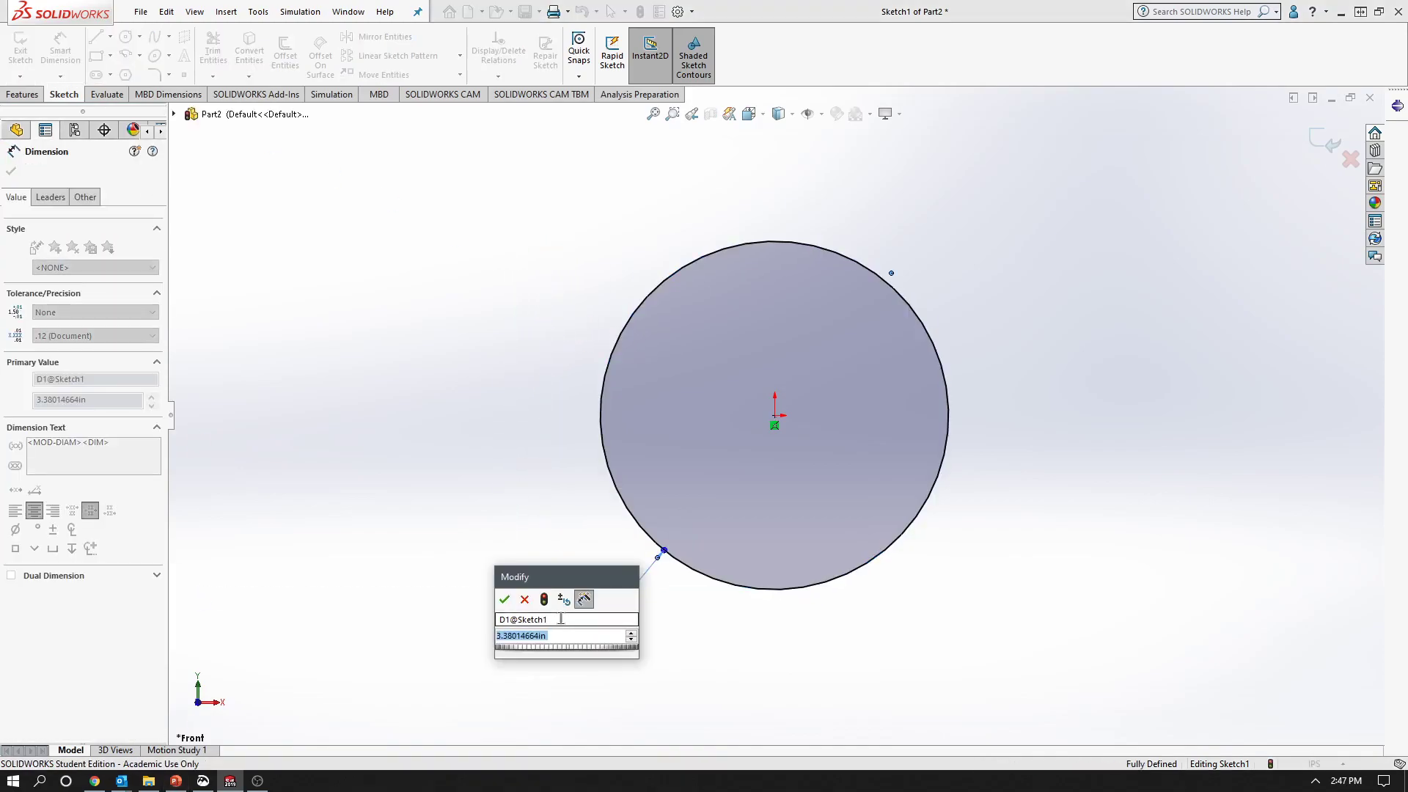
pyautogui.write('1.12')
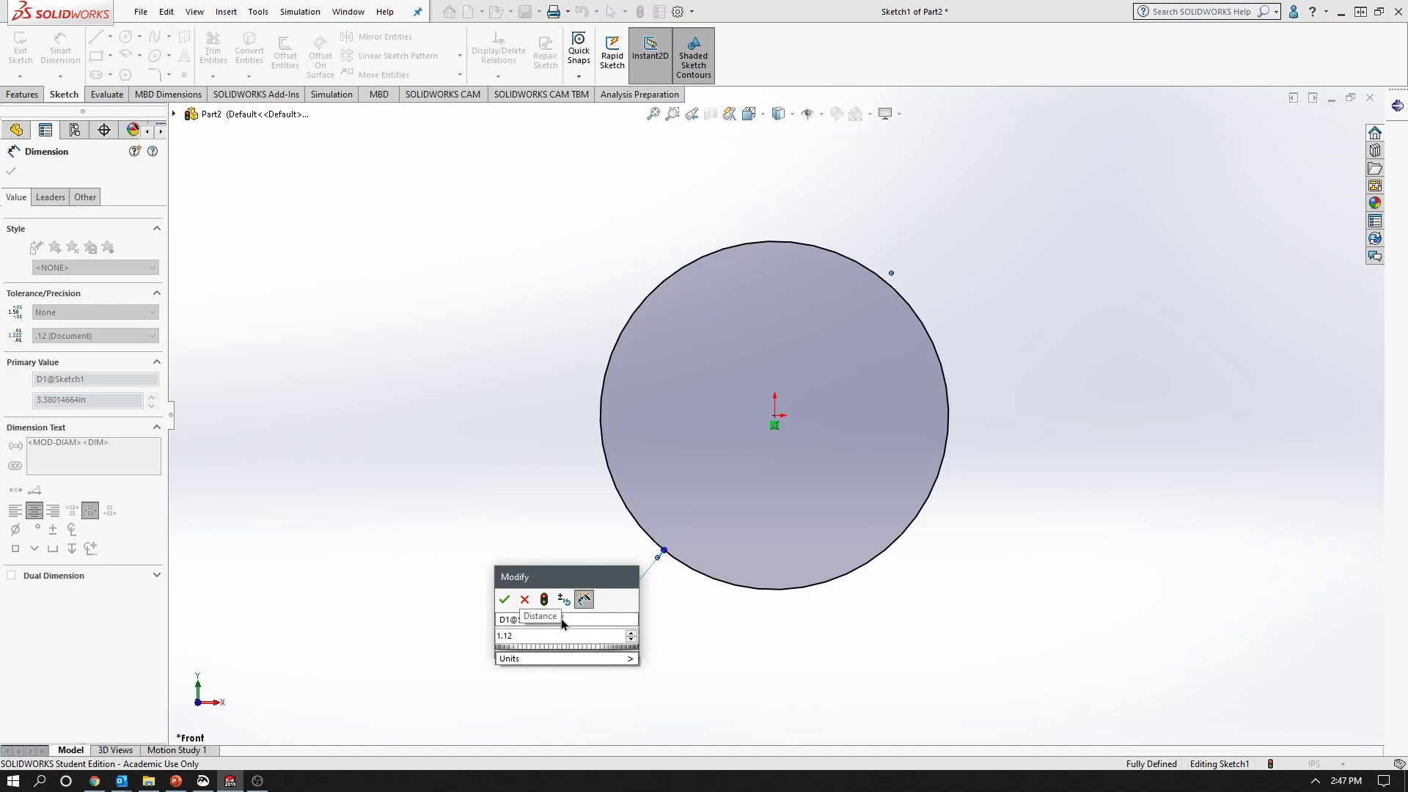
pyautogui.write('5*2')
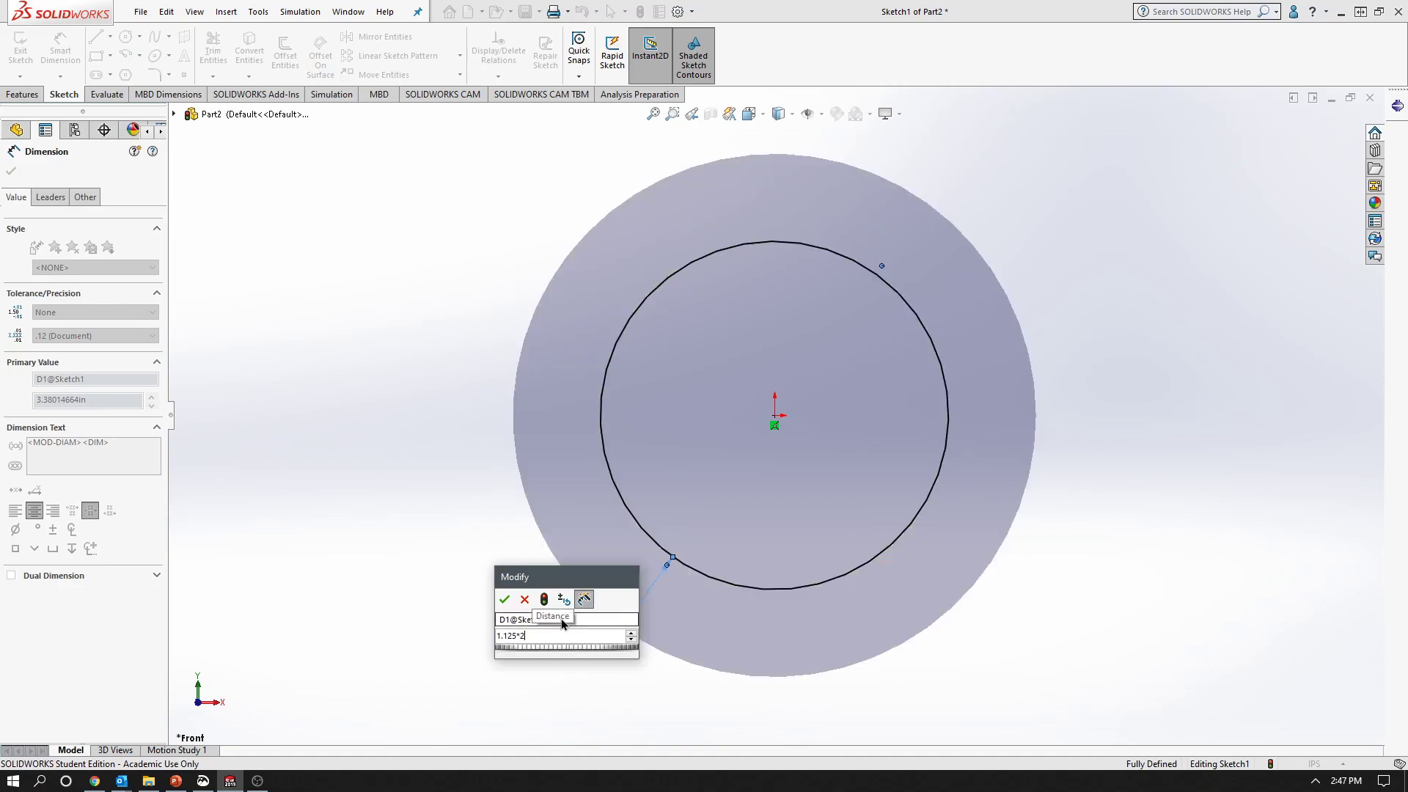
pyautogui.press('Return')
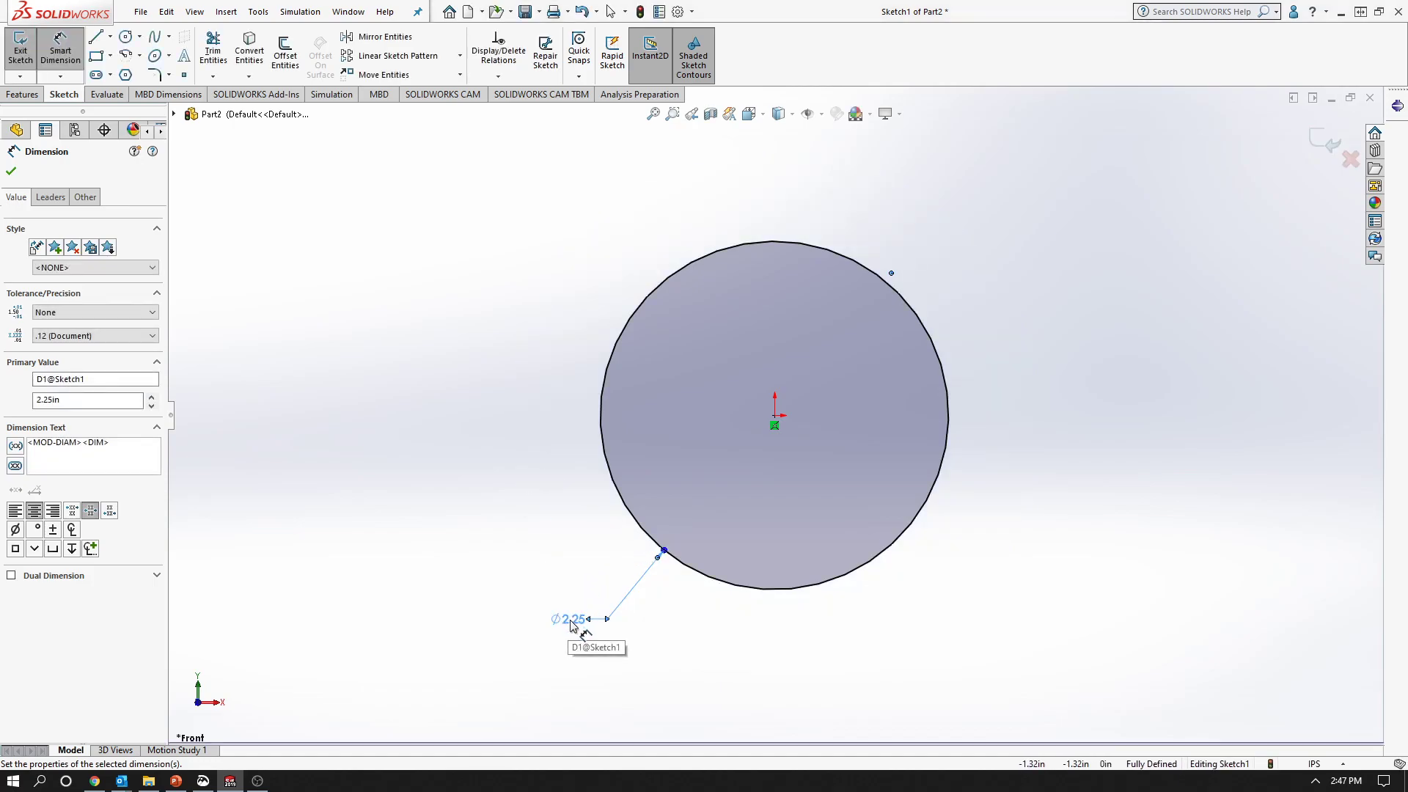
pyautogui.click(698, 645)
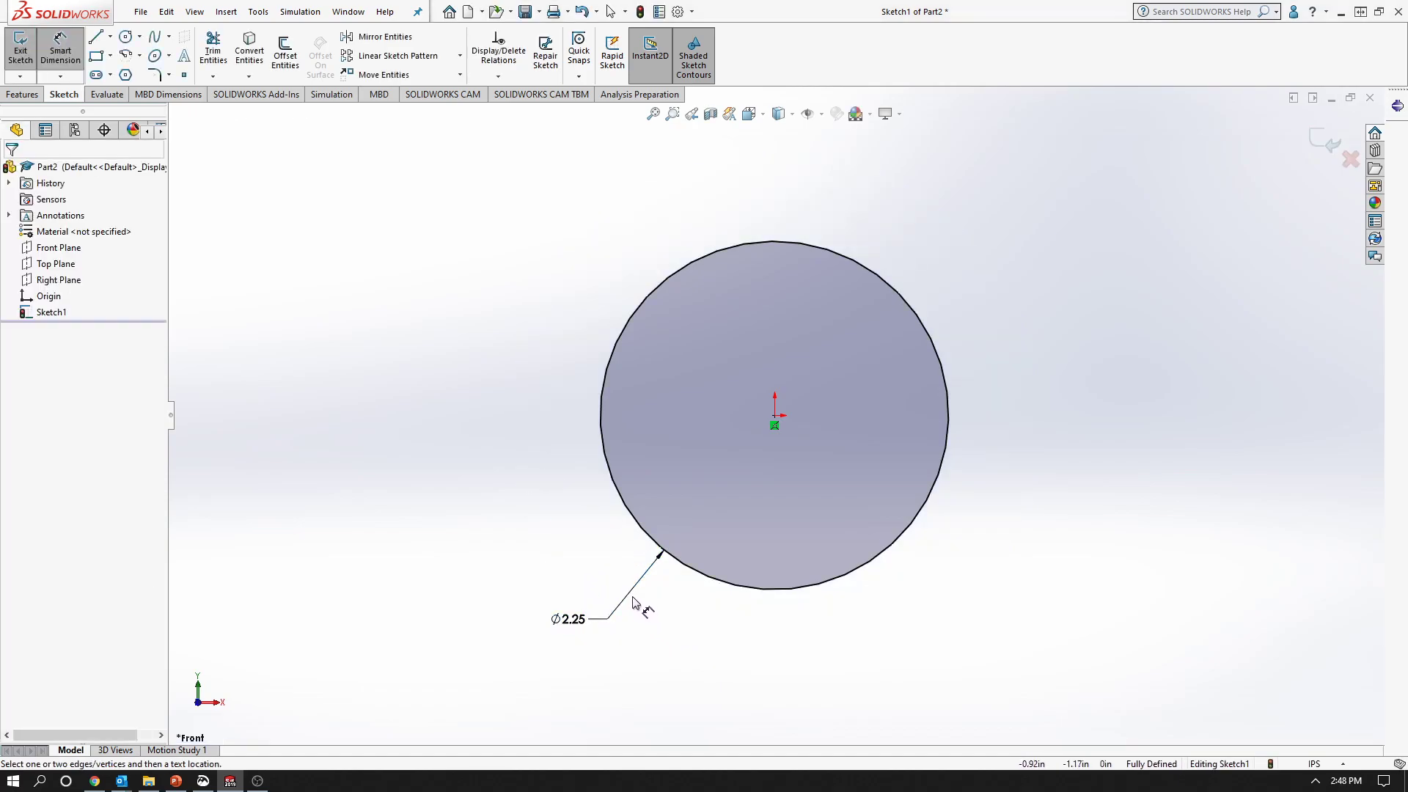
# Display the circle's dimension as a radius and set its precision to three decimal places (.123)
pyautogui.click(45, 196)
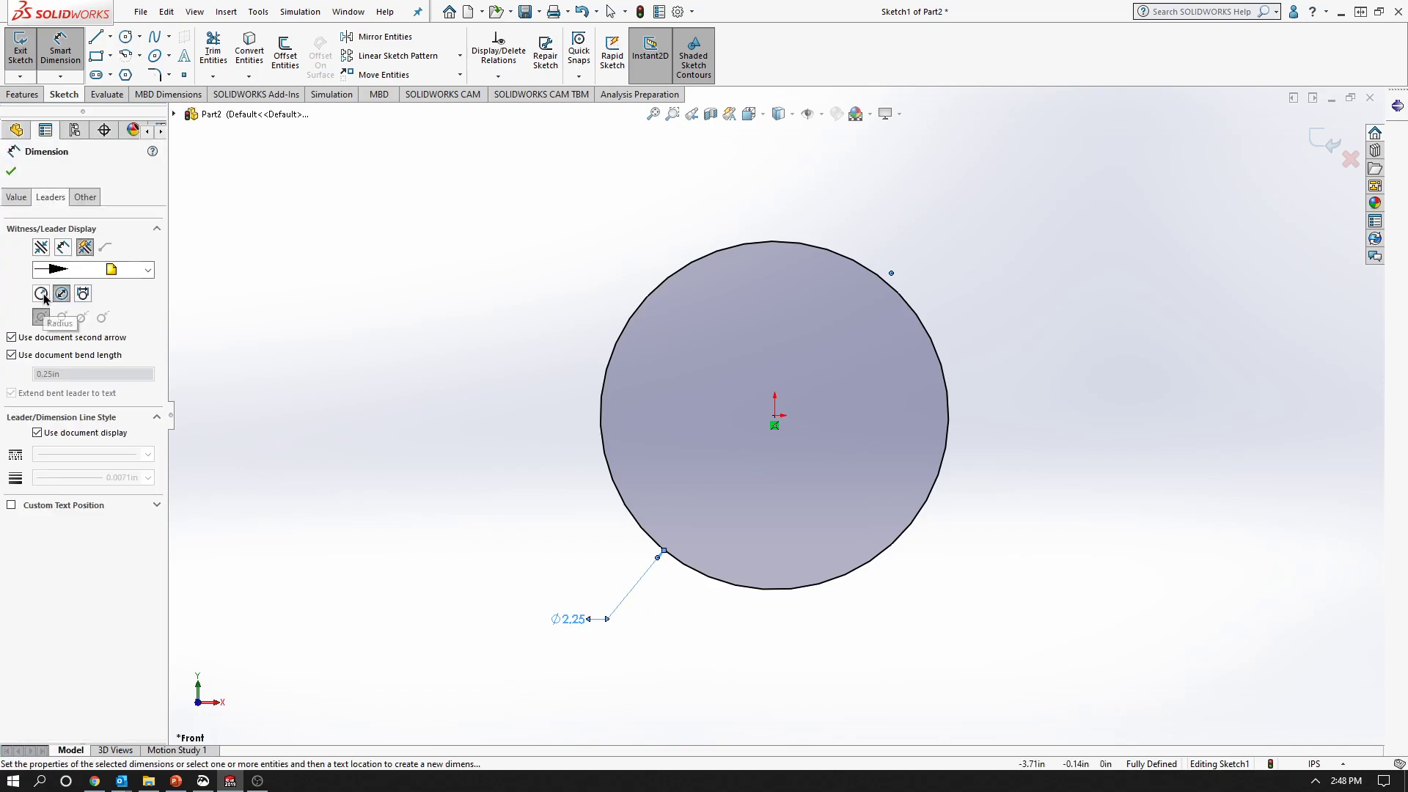
pyautogui.click(42, 294)
pyautogui.click(408, 345)
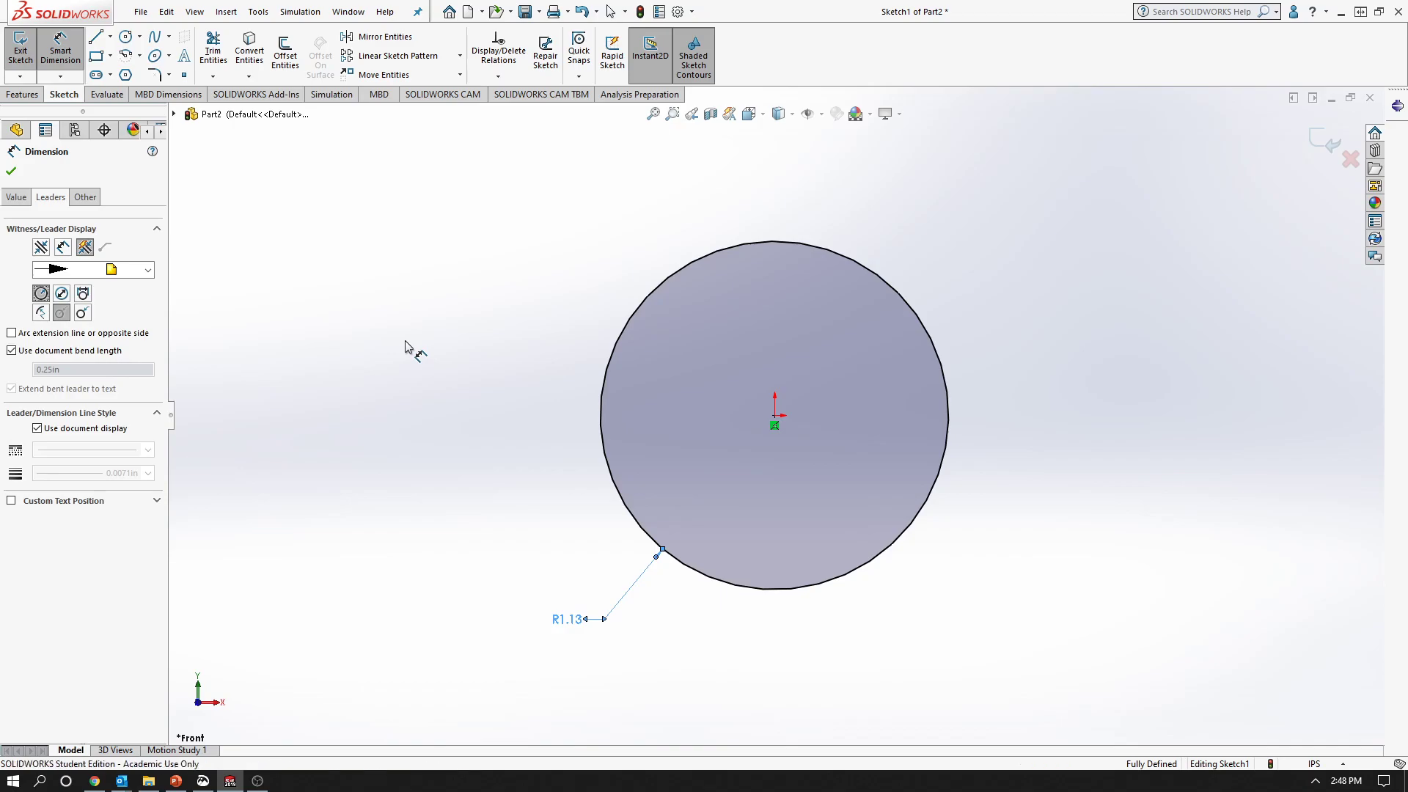
pyautogui.click(576, 620)
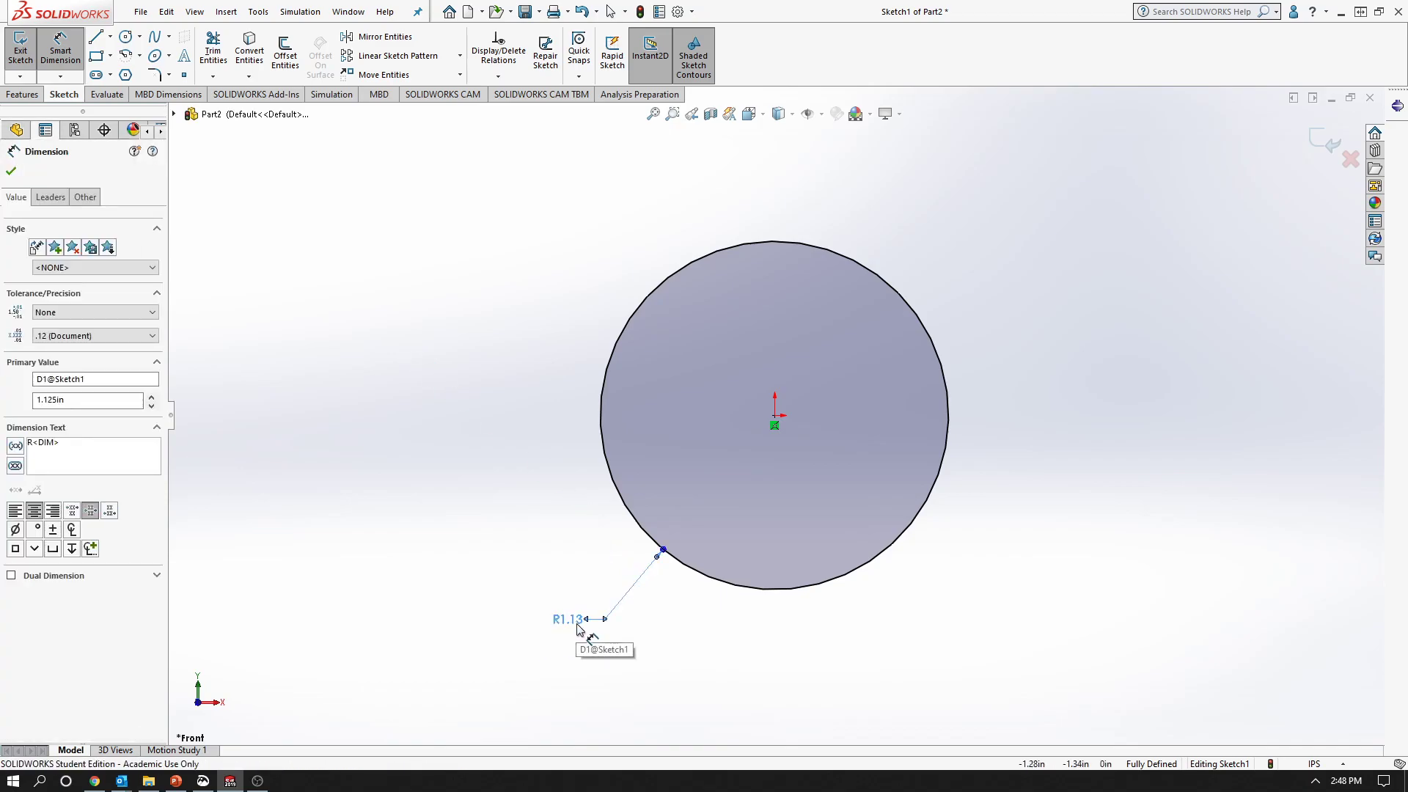
pyautogui.click(86, 337)
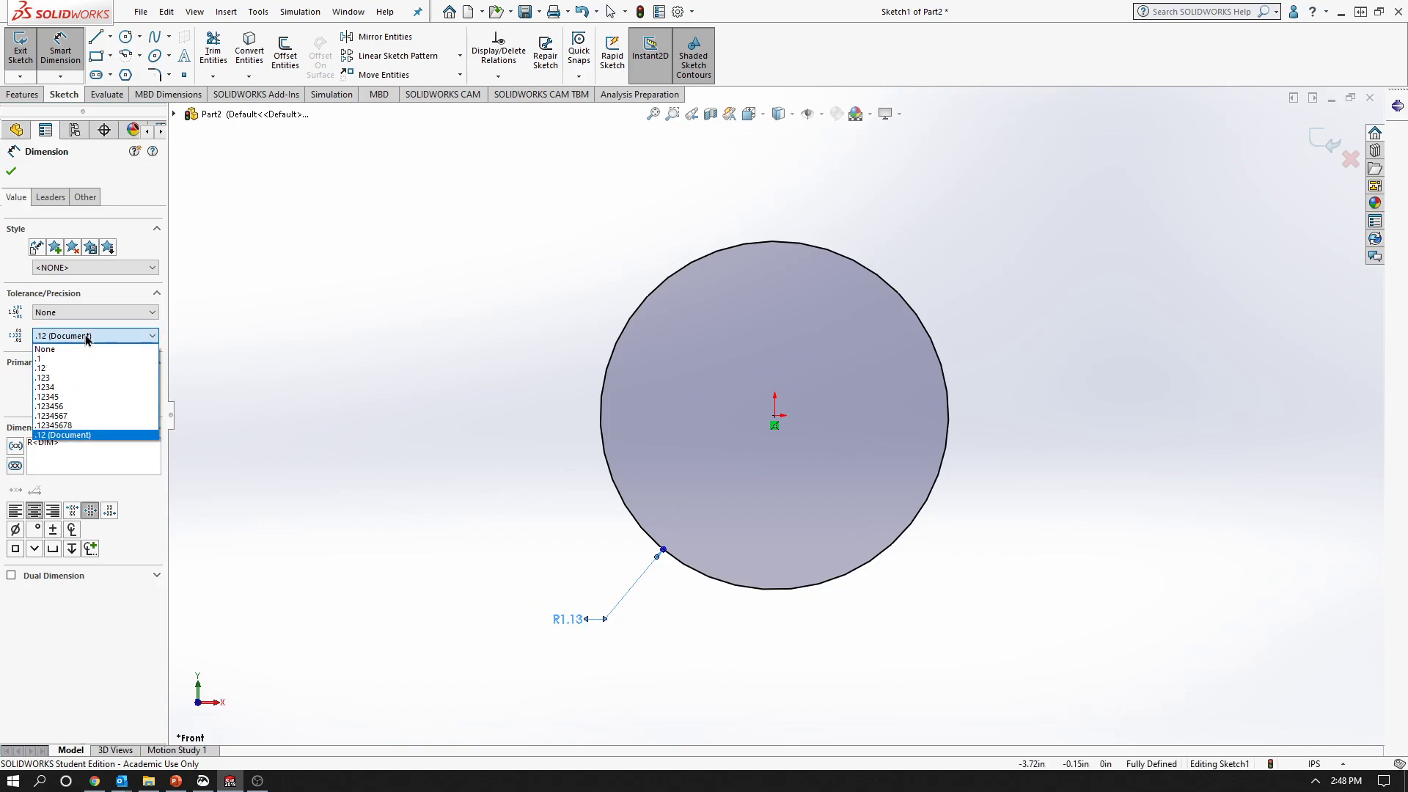
pyautogui.click(63, 379)
pyautogui.click(352, 364)
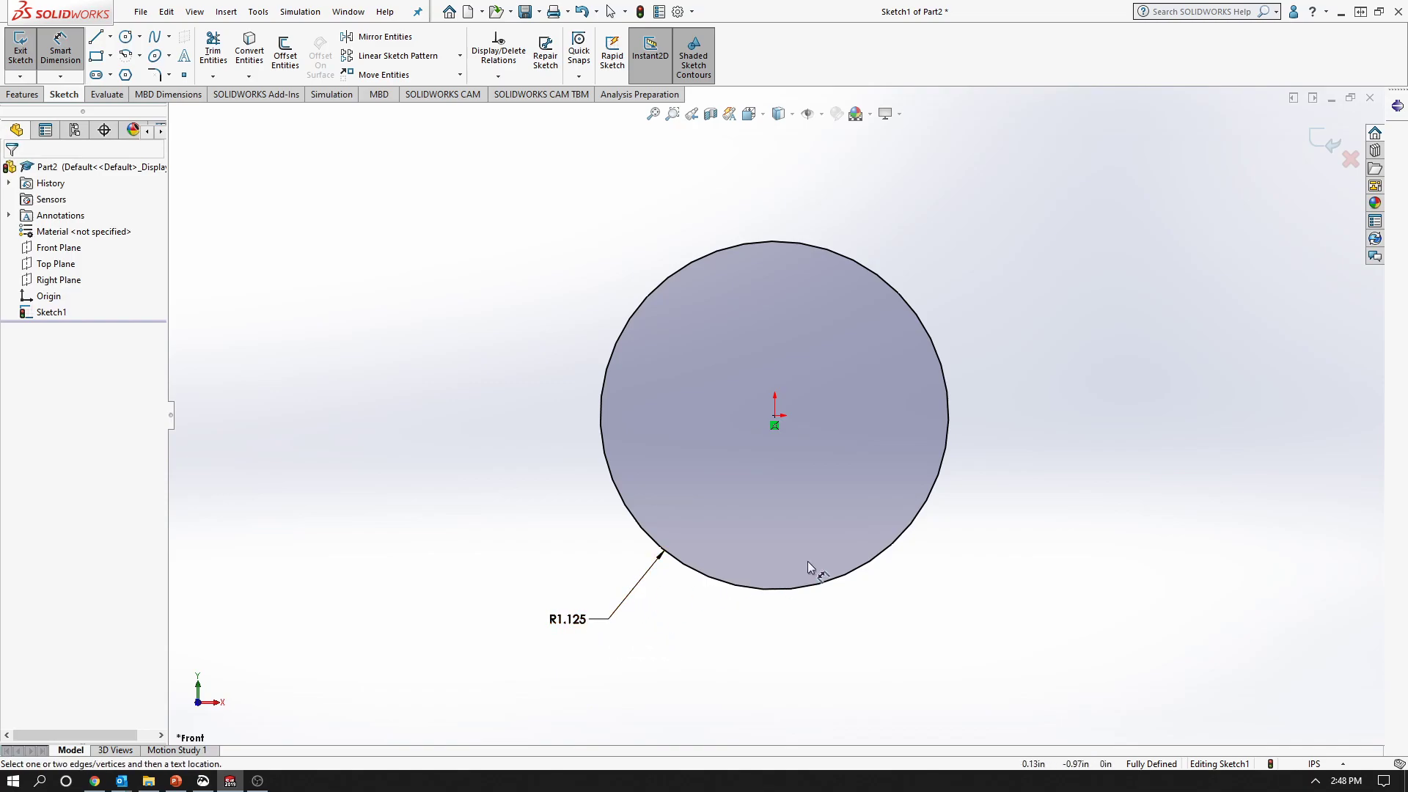
# Sketch a rectangular profile below the circle's left and right quadrant points, with top segments about 1.7 and 3.05 in long and sides about 3.47 in high
pyautogui.scroll(3, 847, 555)
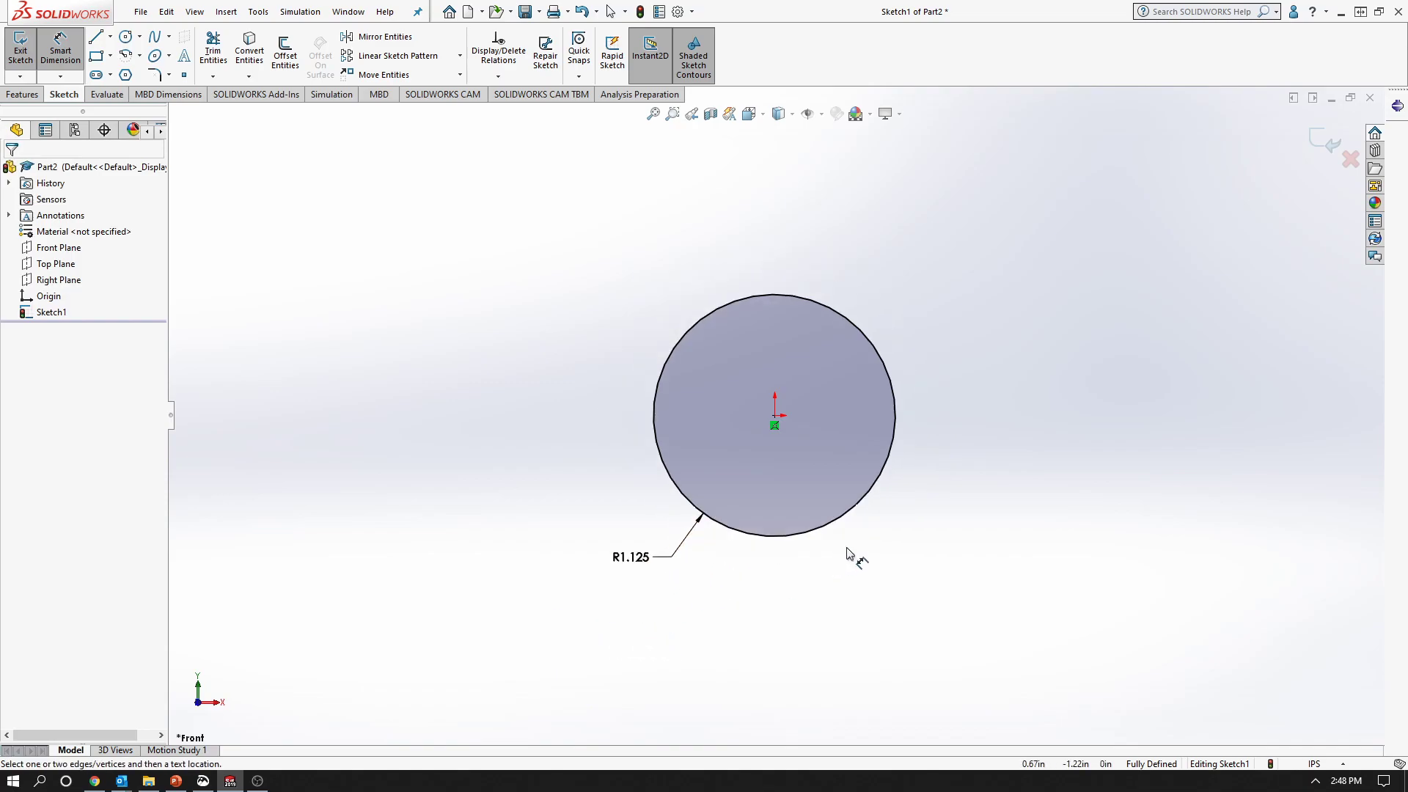
pyautogui.click(97, 39)
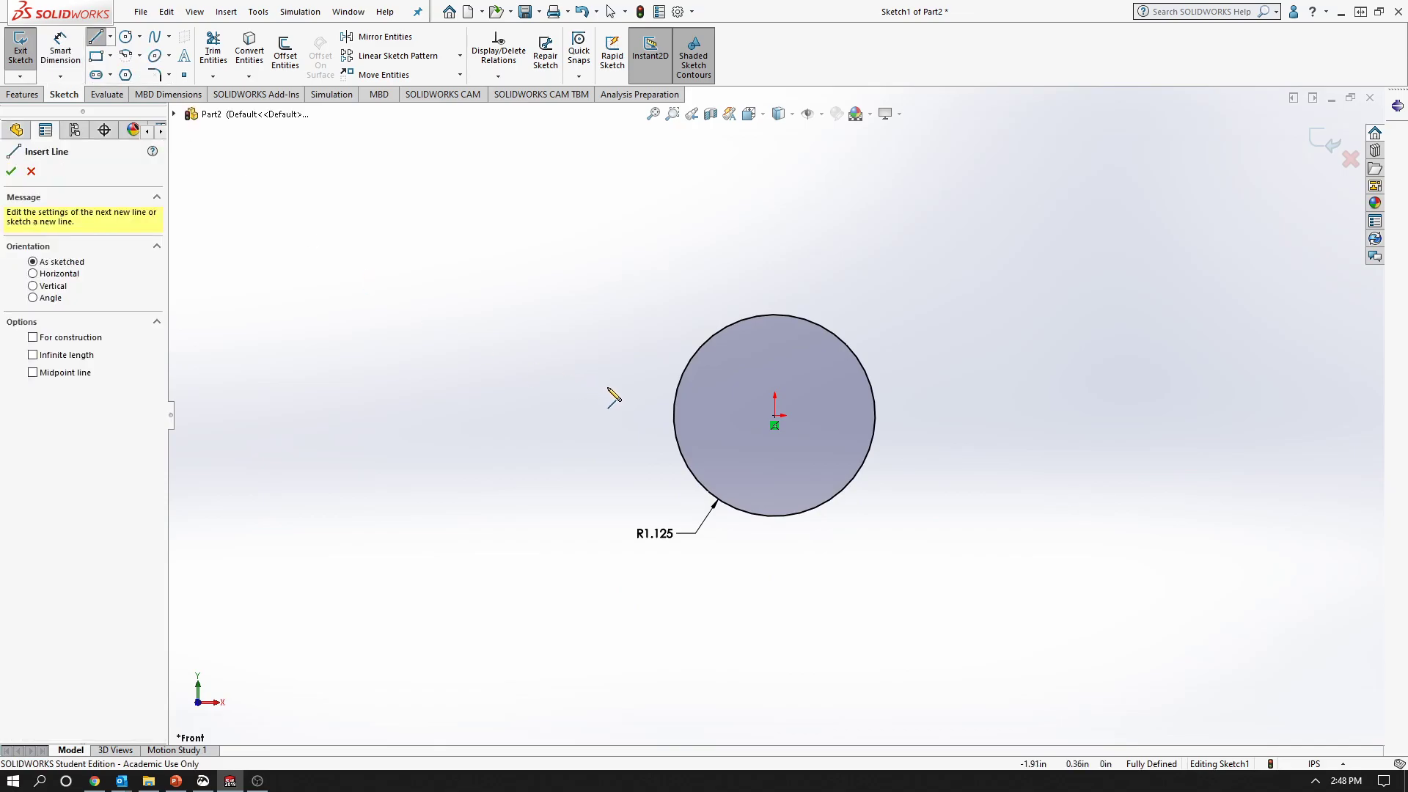
pyautogui.click(204, 782)
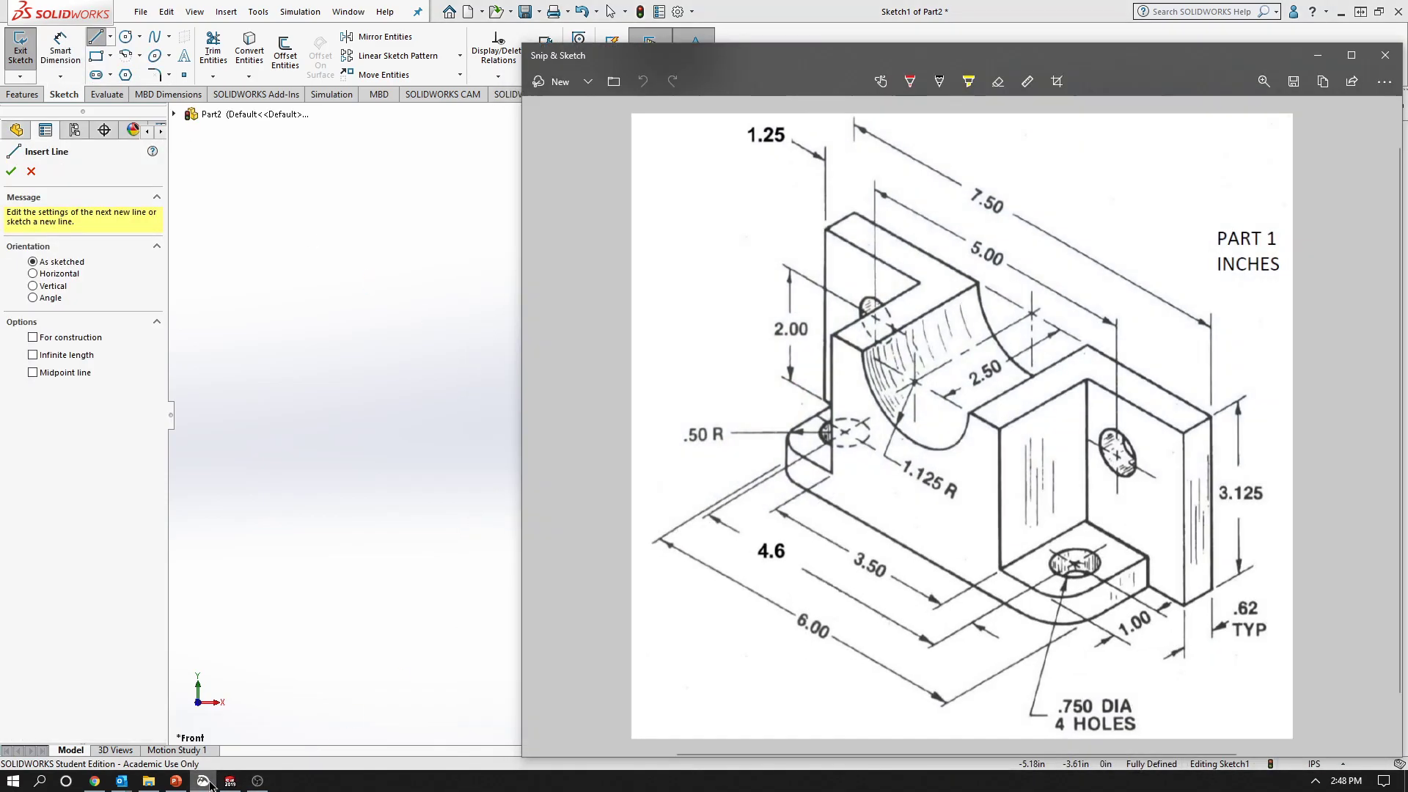
pyautogui.click(210, 785)
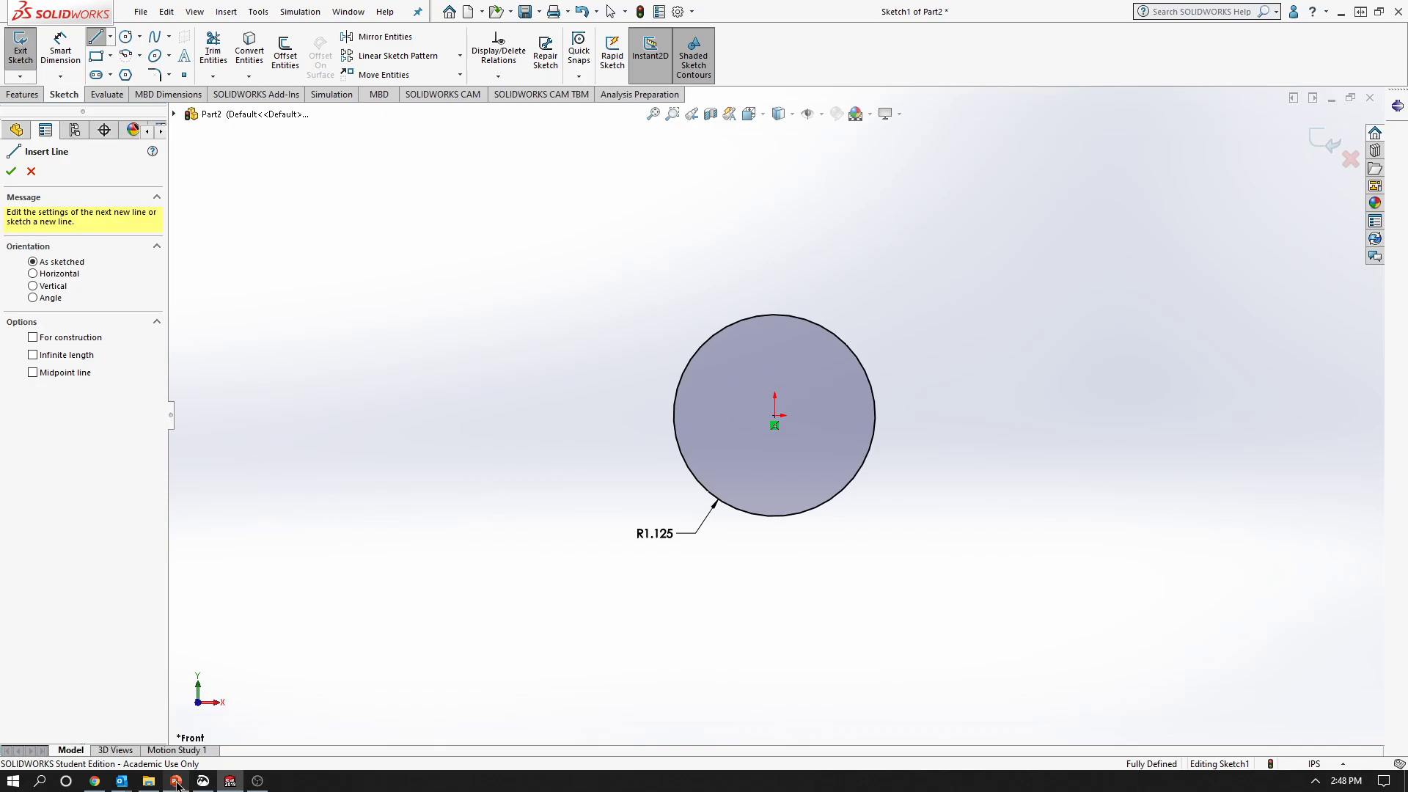
pyautogui.click(176, 782)
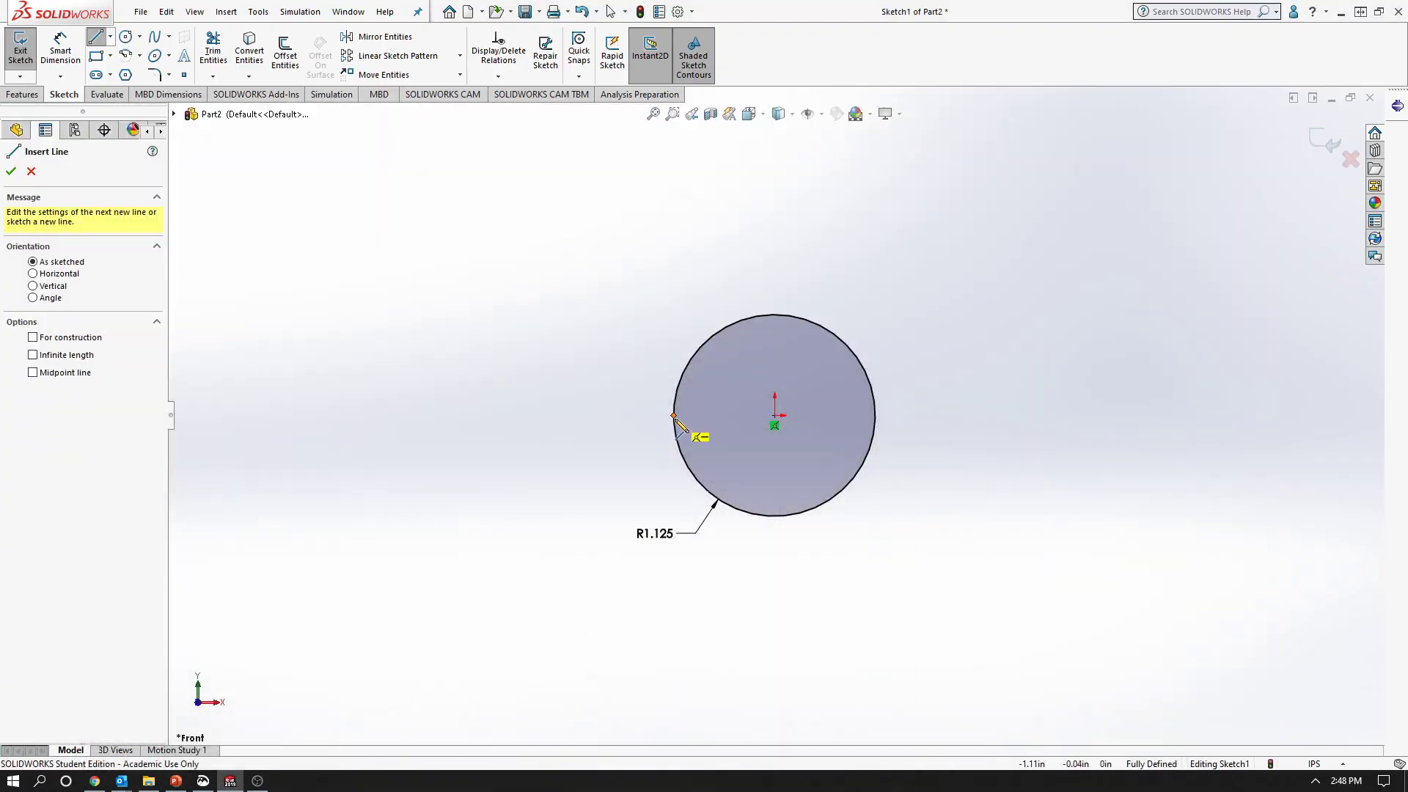
pyautogui.click(674, 416)
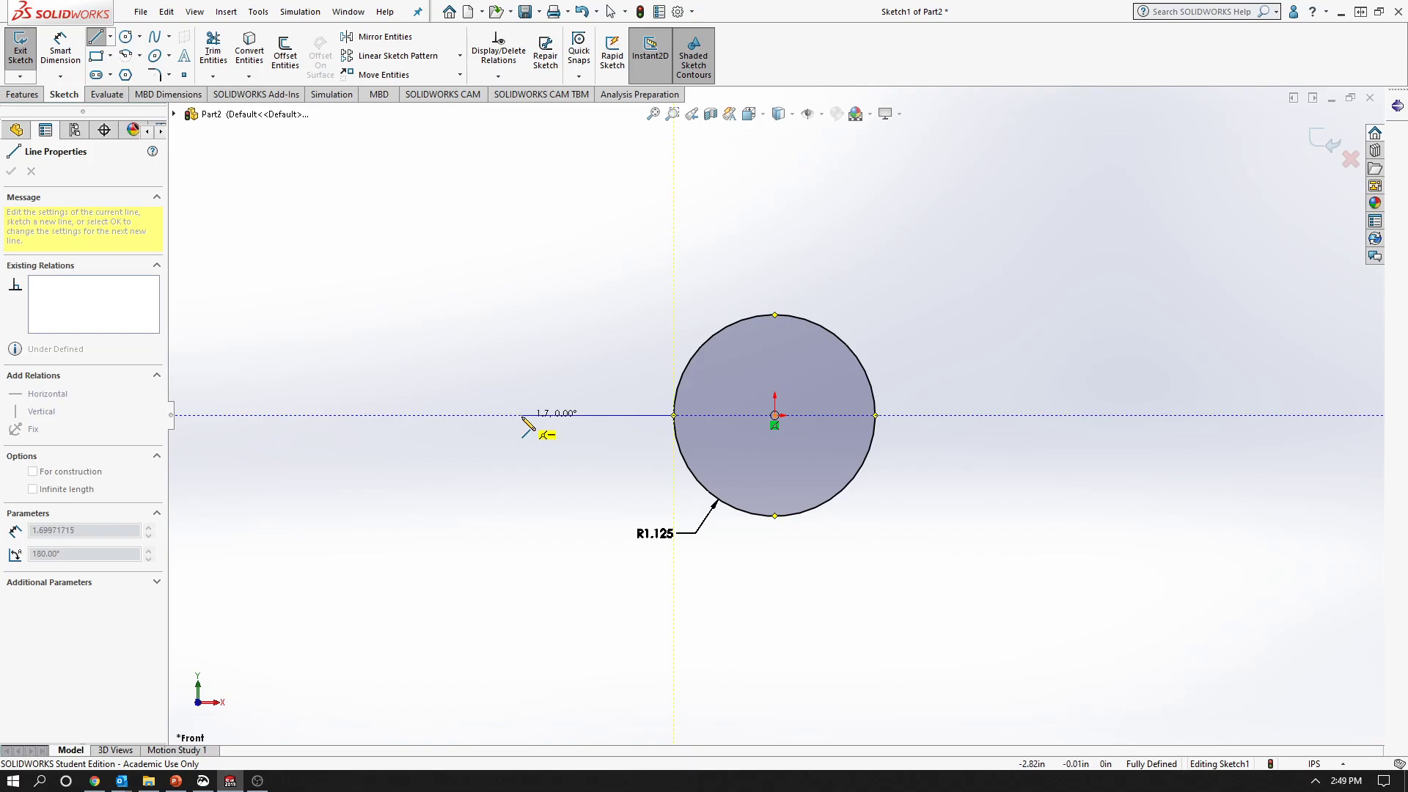
pyautogui.click(523, 415)
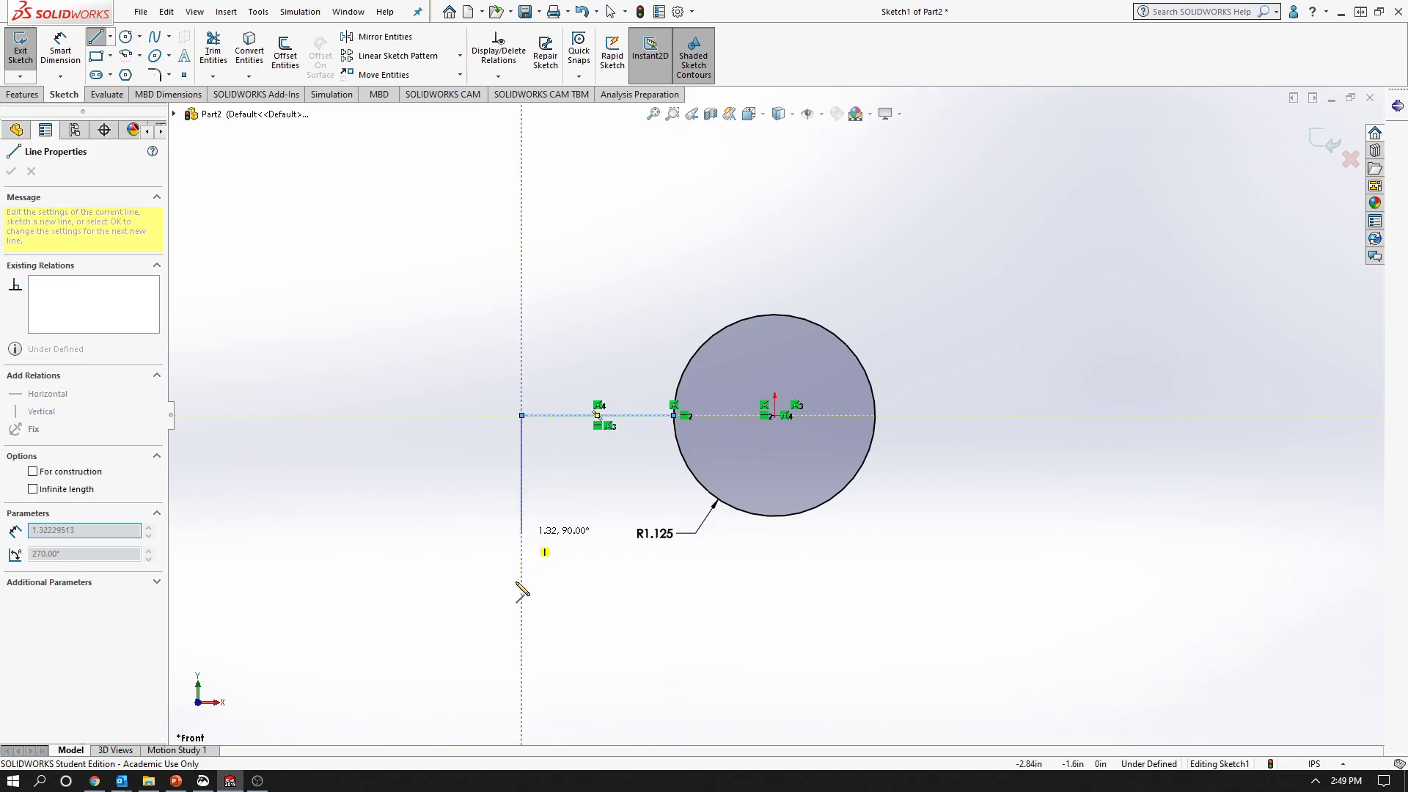
pyautogui.scroll(5, 513, 660)
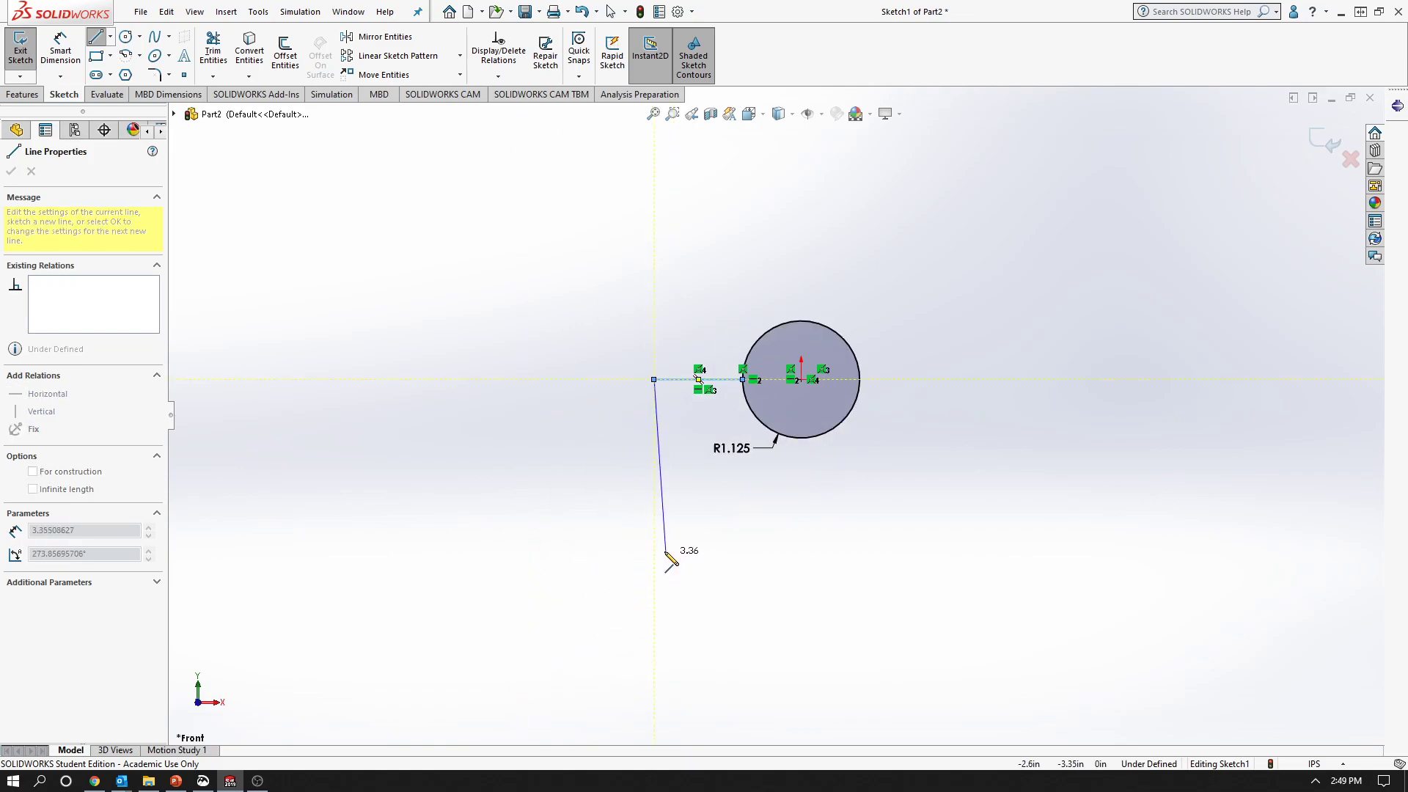
pyautogui.scroll(-3, 654, 565)
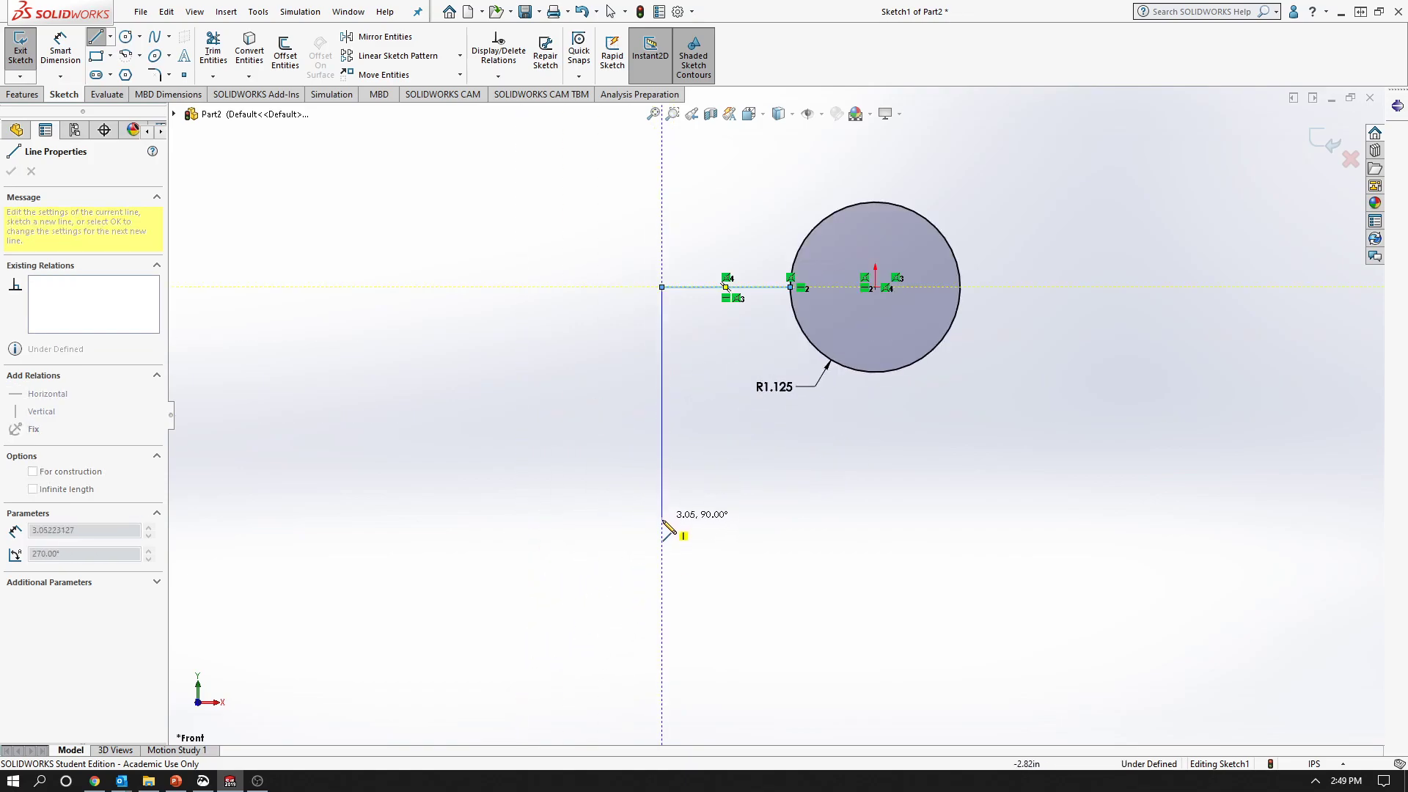
pyautogui.click(662, 549)
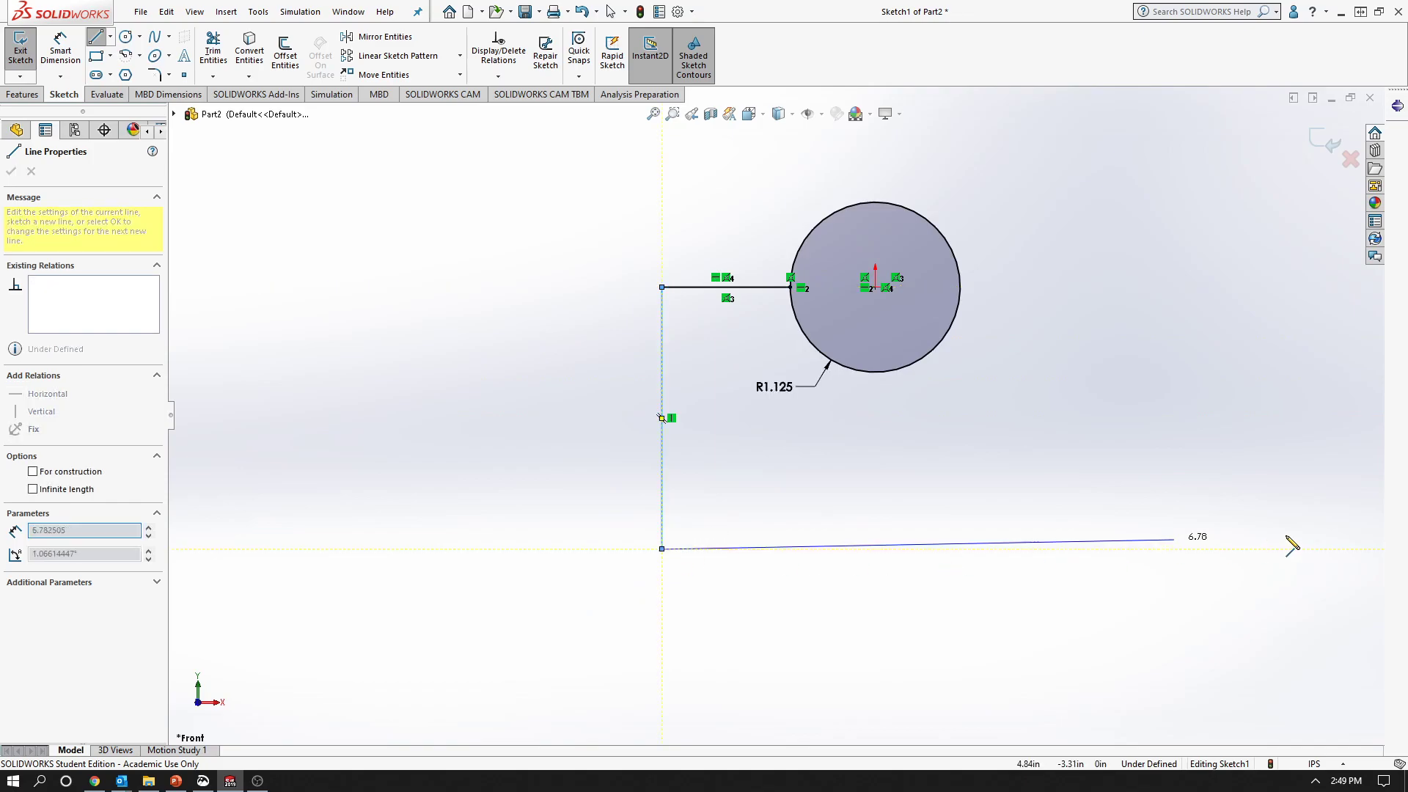
pyautogui.click(1190, 548)
pyautogui.click(1190, 287)
pyautogui.click(961, 287)
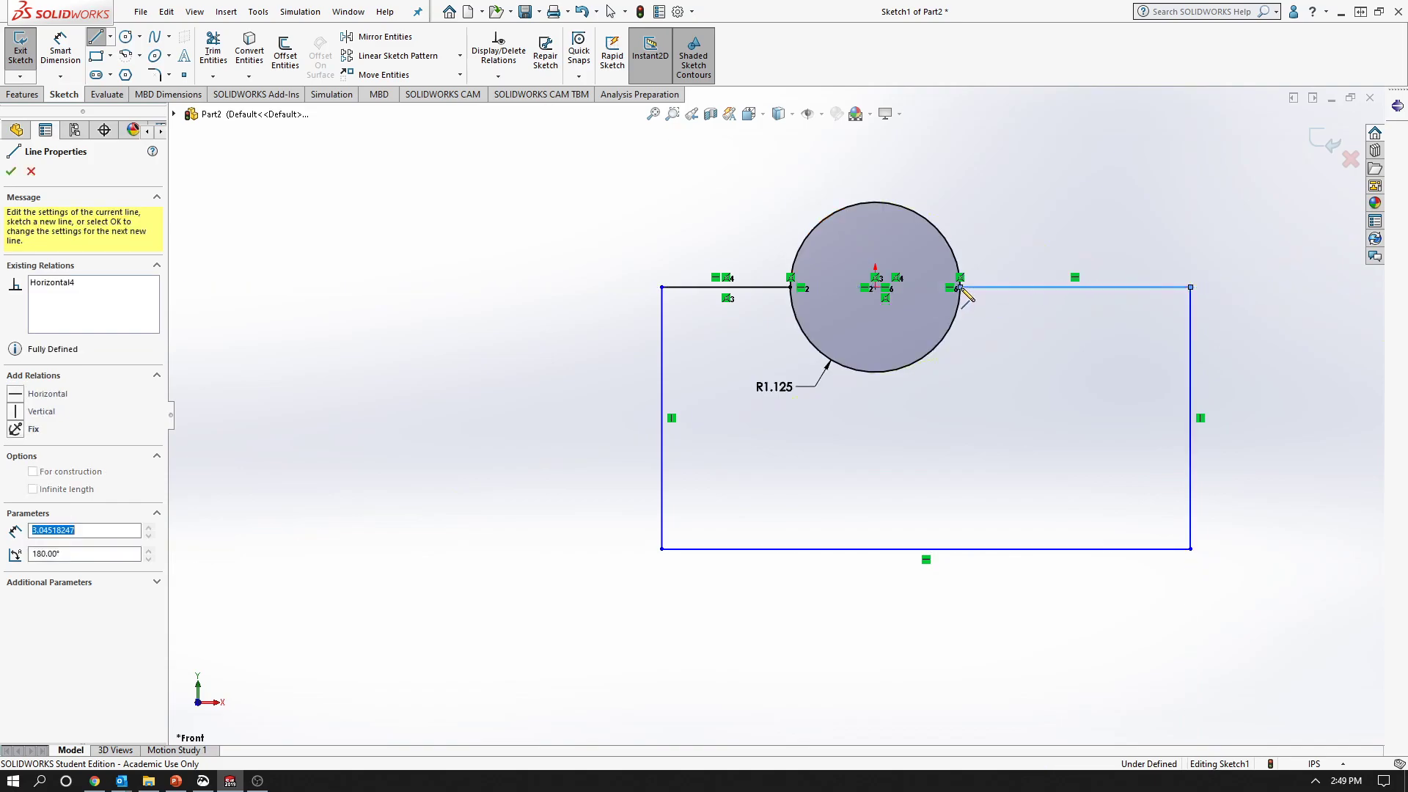
pyautogui.press('Escape')
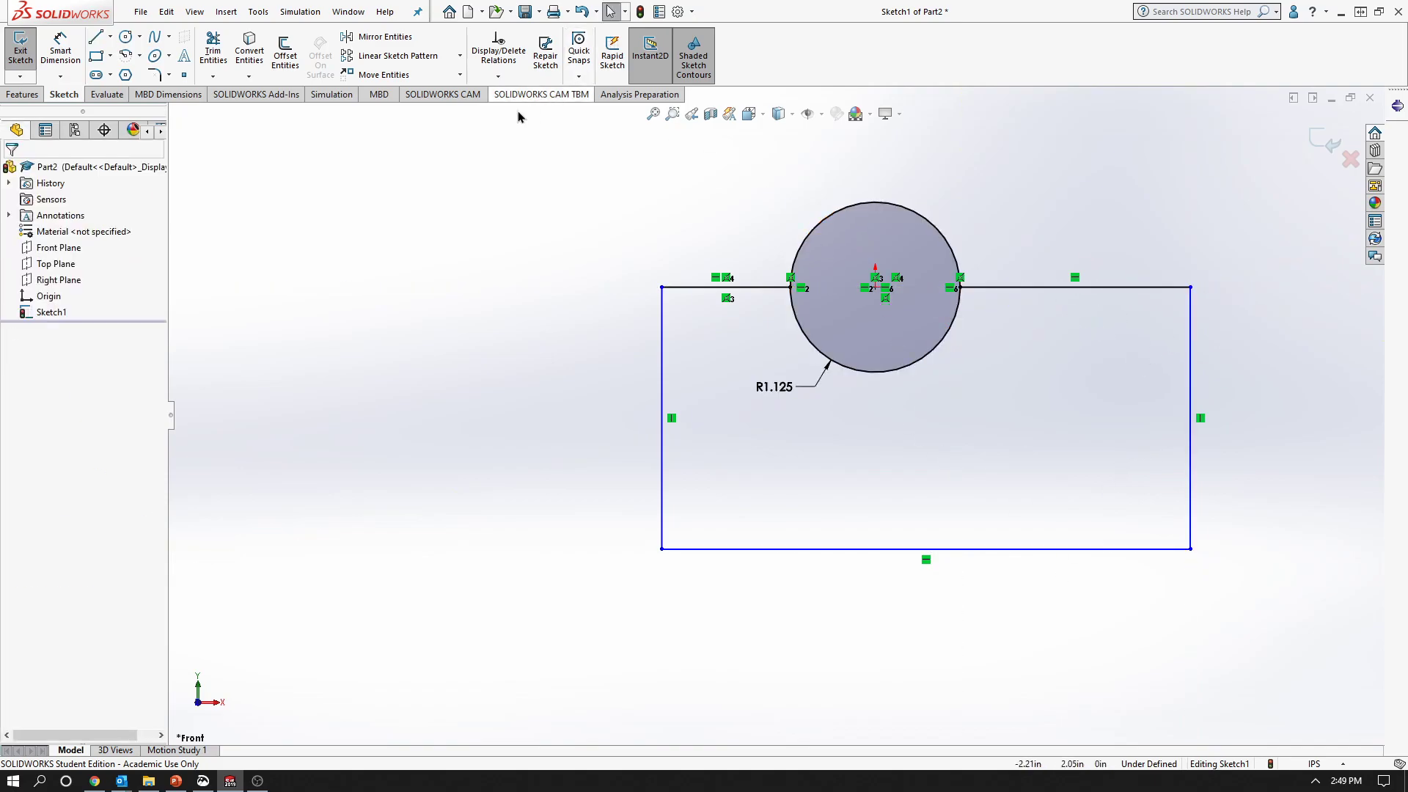
# Draw a vertical construction centerline from the origin down to the profile's bottom edge
pyautogui.click(111, 36)
pyautogui.click(114, 71)
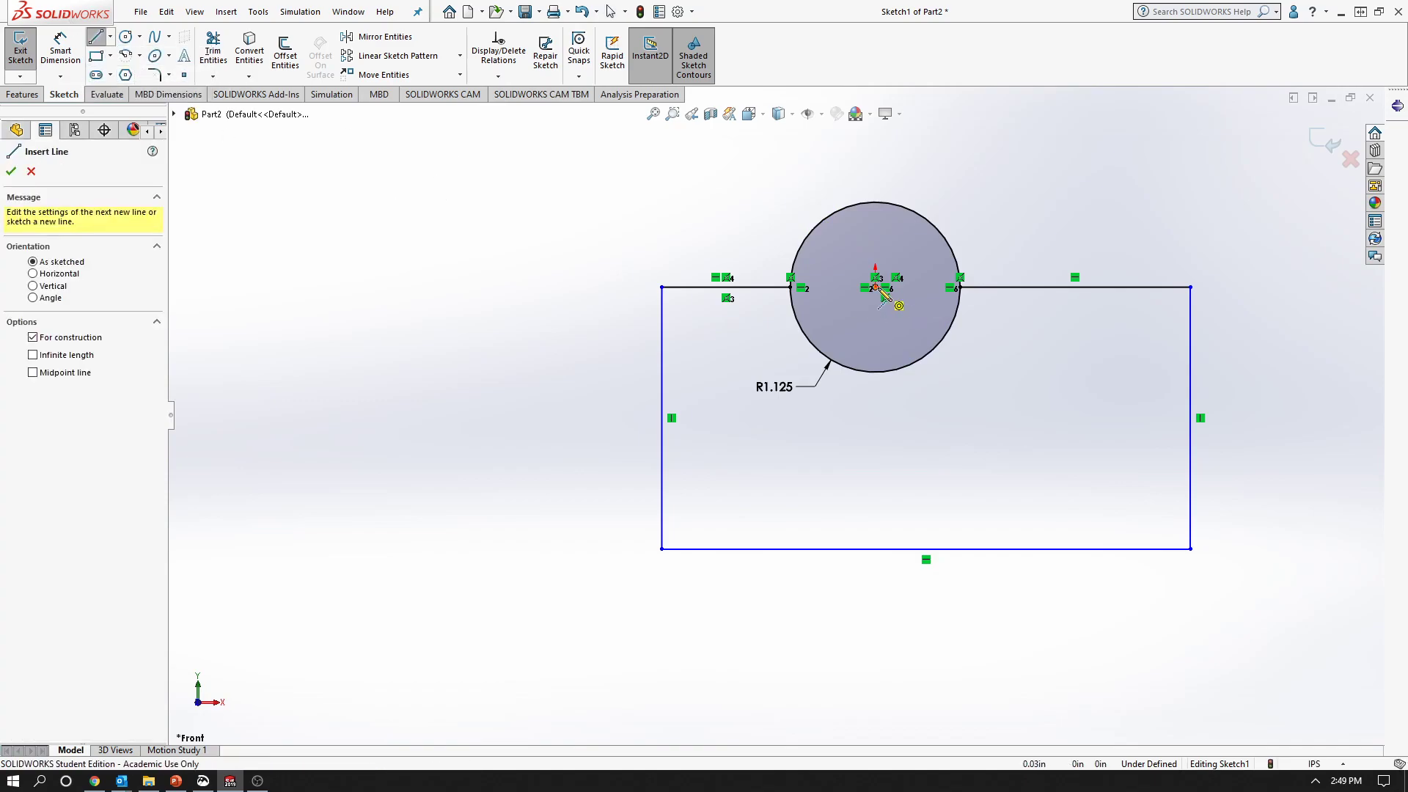
pyautogui.click(875, 289)
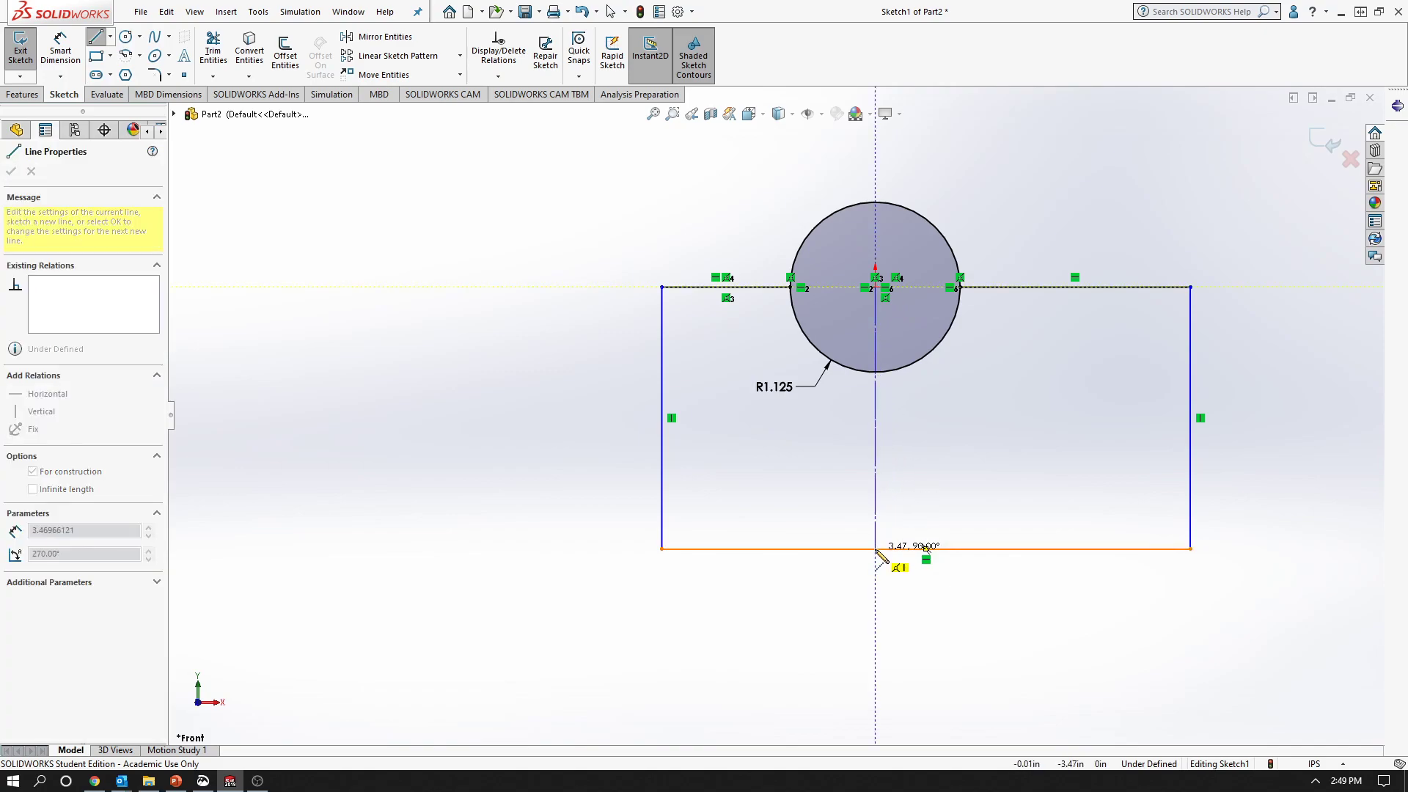
pyautogui.click(876, 549)
pyautogui.press('Escape')
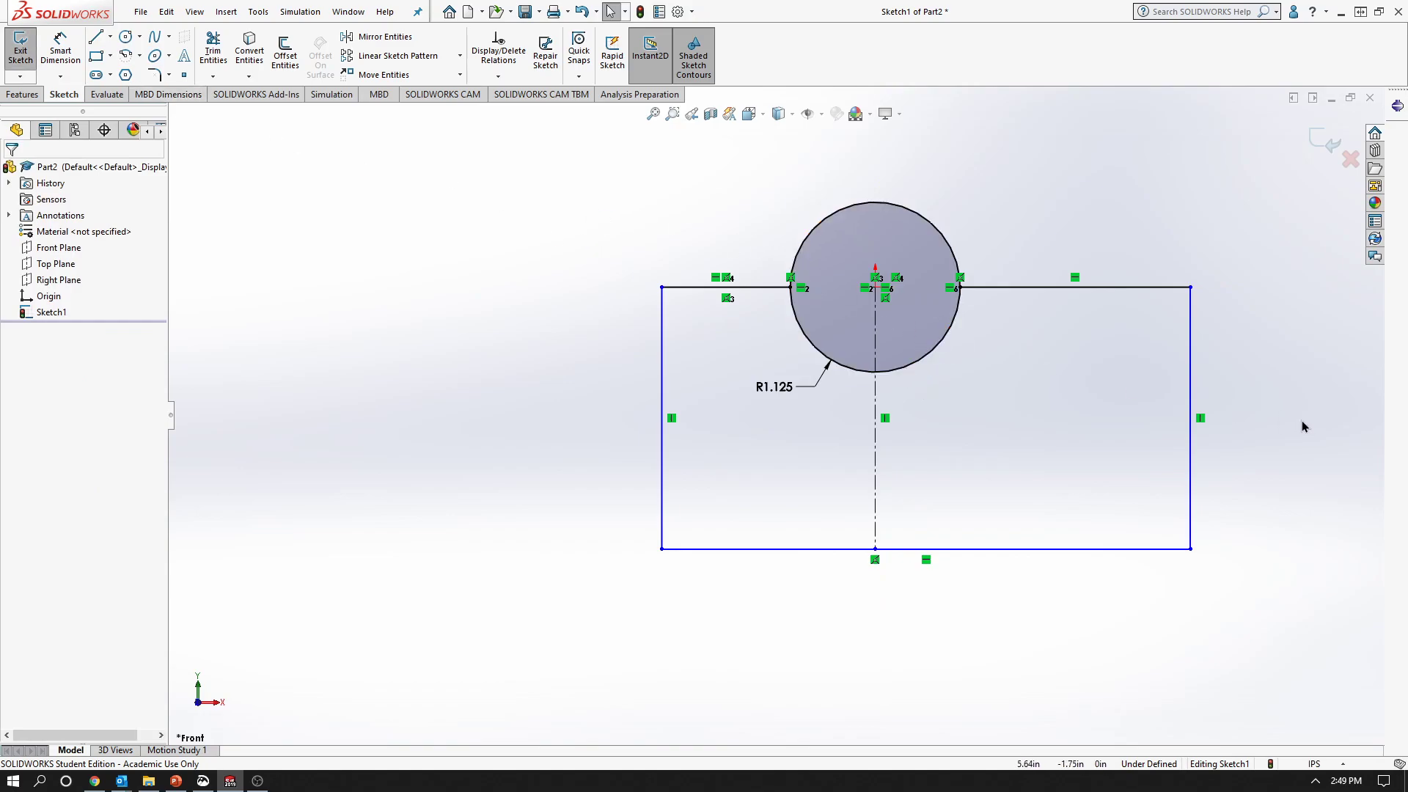
# Make the profile's two vertical sides symmetric about the centerline and test the relation by moving the left side slightly
pyautogui.click(661, 443)
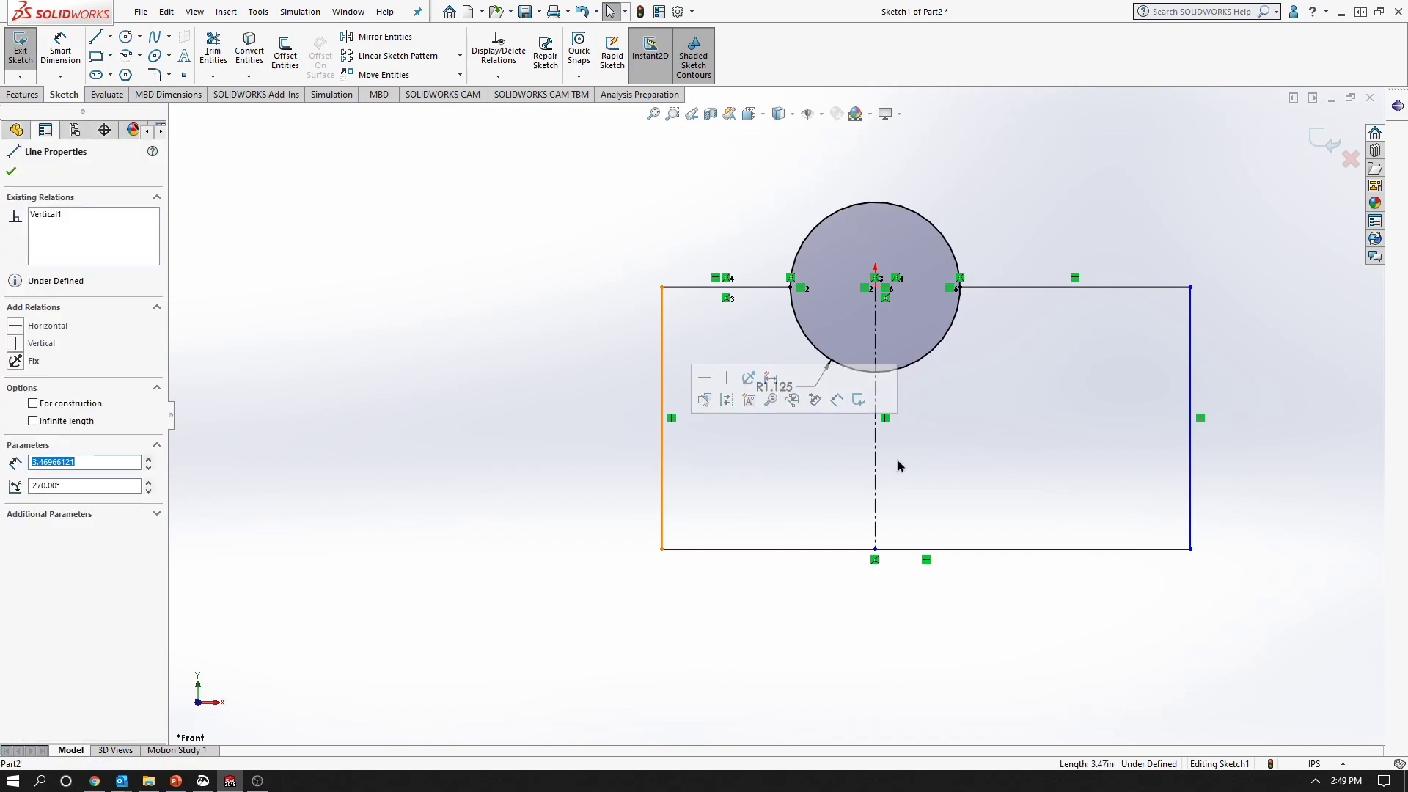
pyautogui.click(877, 463)
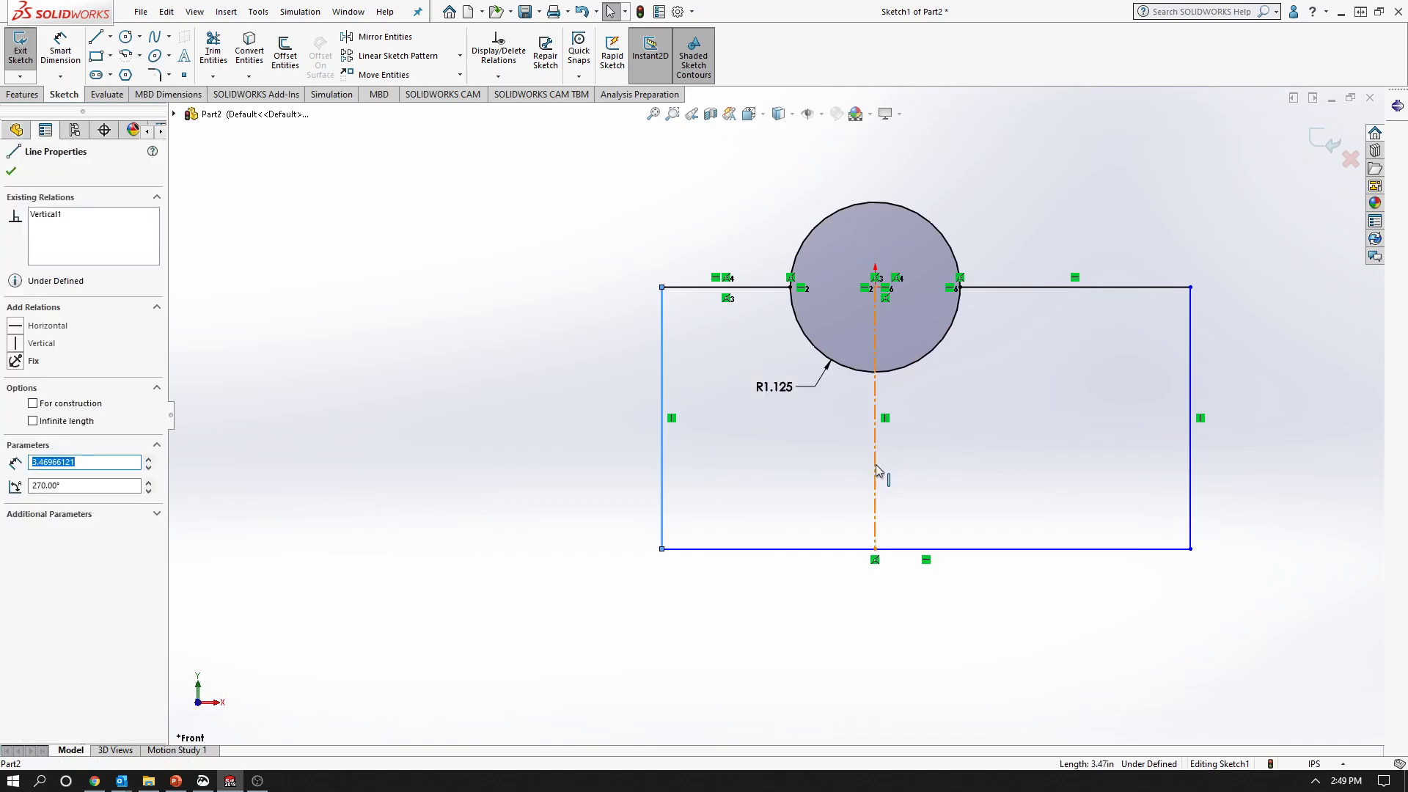
pyautogui.keyDown('ctrl'); pyautogui.click(1194, 488); pyautogui.keyUp('ctrl')
pyautogui.click(28, 496)
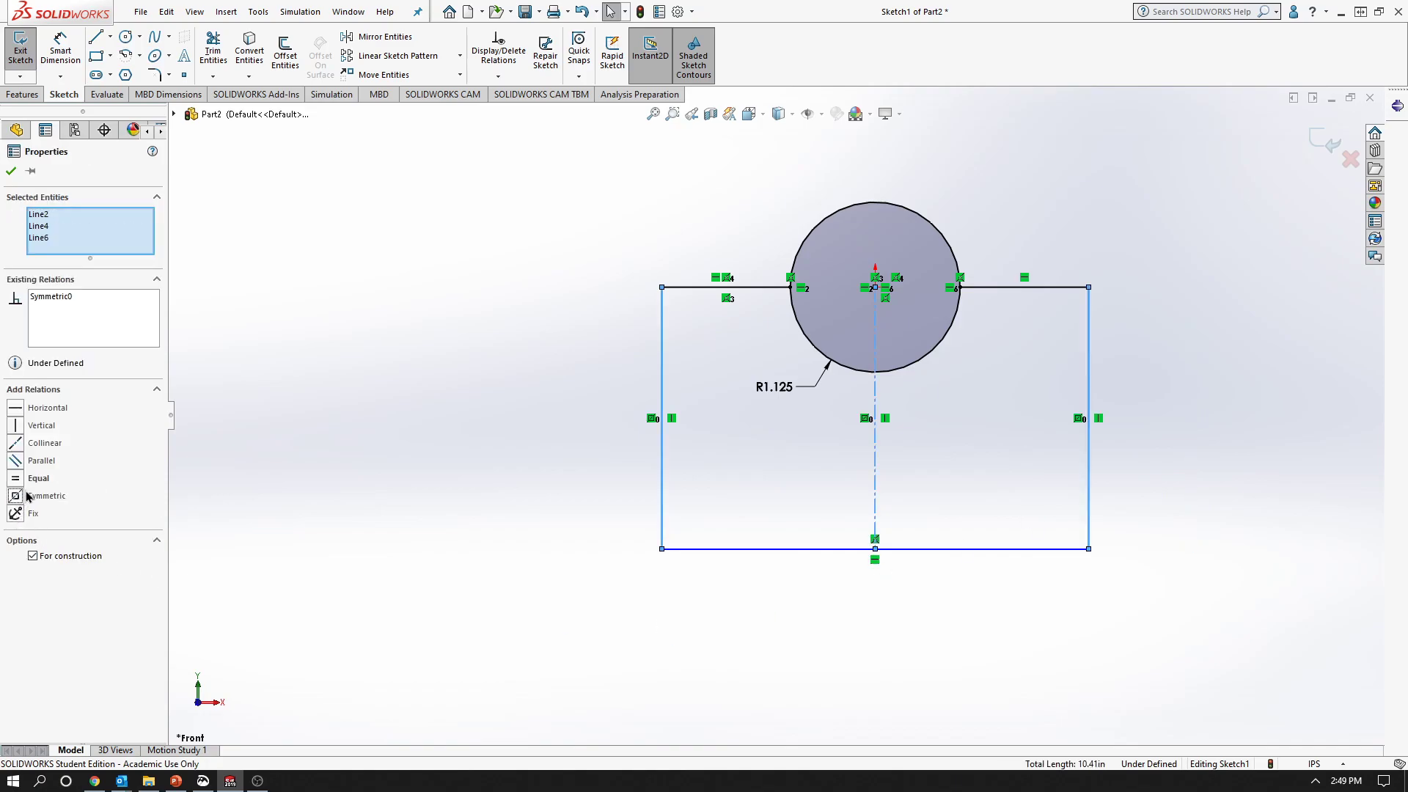
pyautogui.click(11, 171)
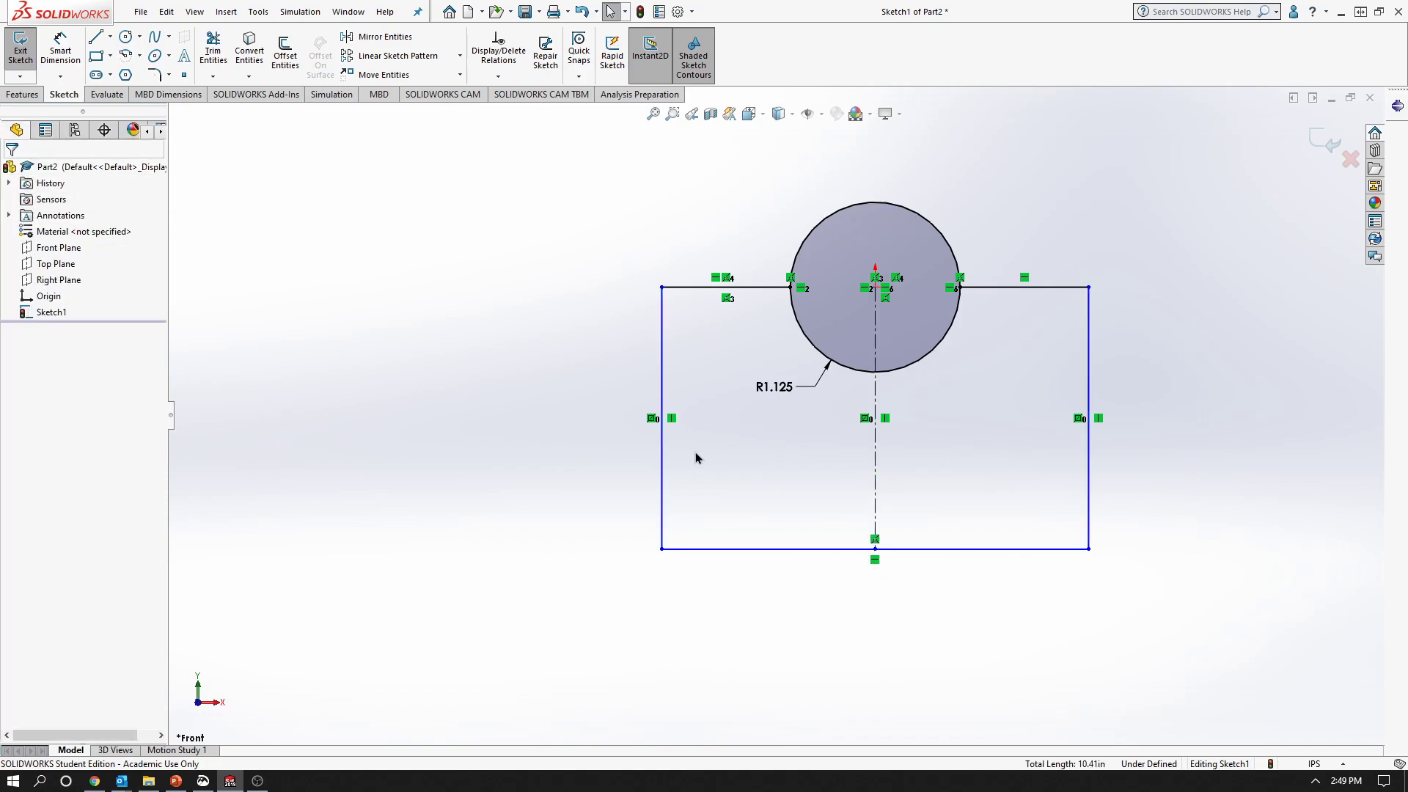
pyautogui.moveTo(662, 465)
pyautogui.mouseDown()
pyautogui.moveTo(725, 464)
pyautogui.moveTo(366, 460)
pyautogui.moveTo(670, 462)
pyautogui.moveTo(494, 470)
pyautogui.moveTo(657, 465)
pyautogui.moveTo(666, 449)
pyautogui.mouseUp()
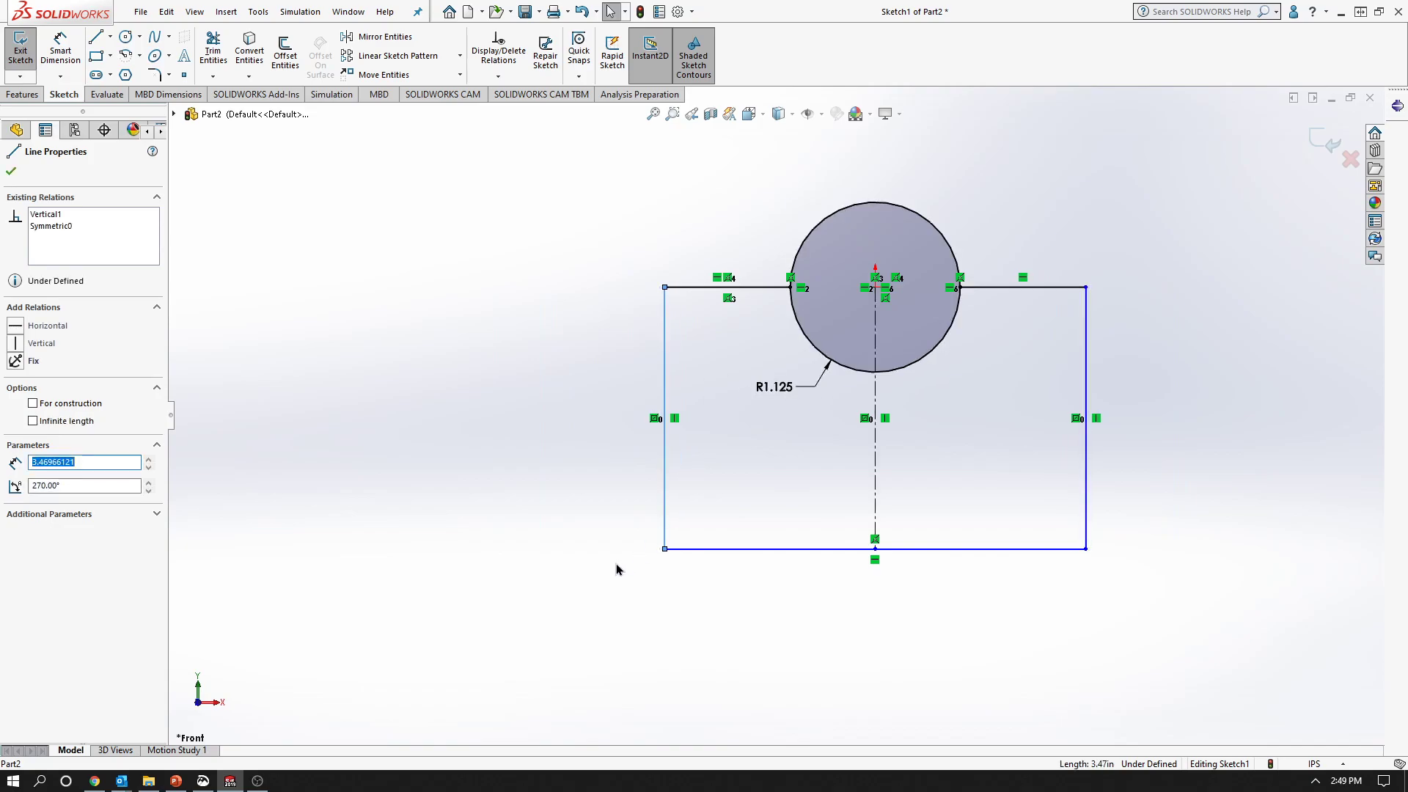
pyautogui.click(540, 484)
# Consult the part drawing in PowerPoint, return to SOLIDWORKS and dimension the profile's bottom edge as 3.5 in
pyautogui.moveTo(178, 783)
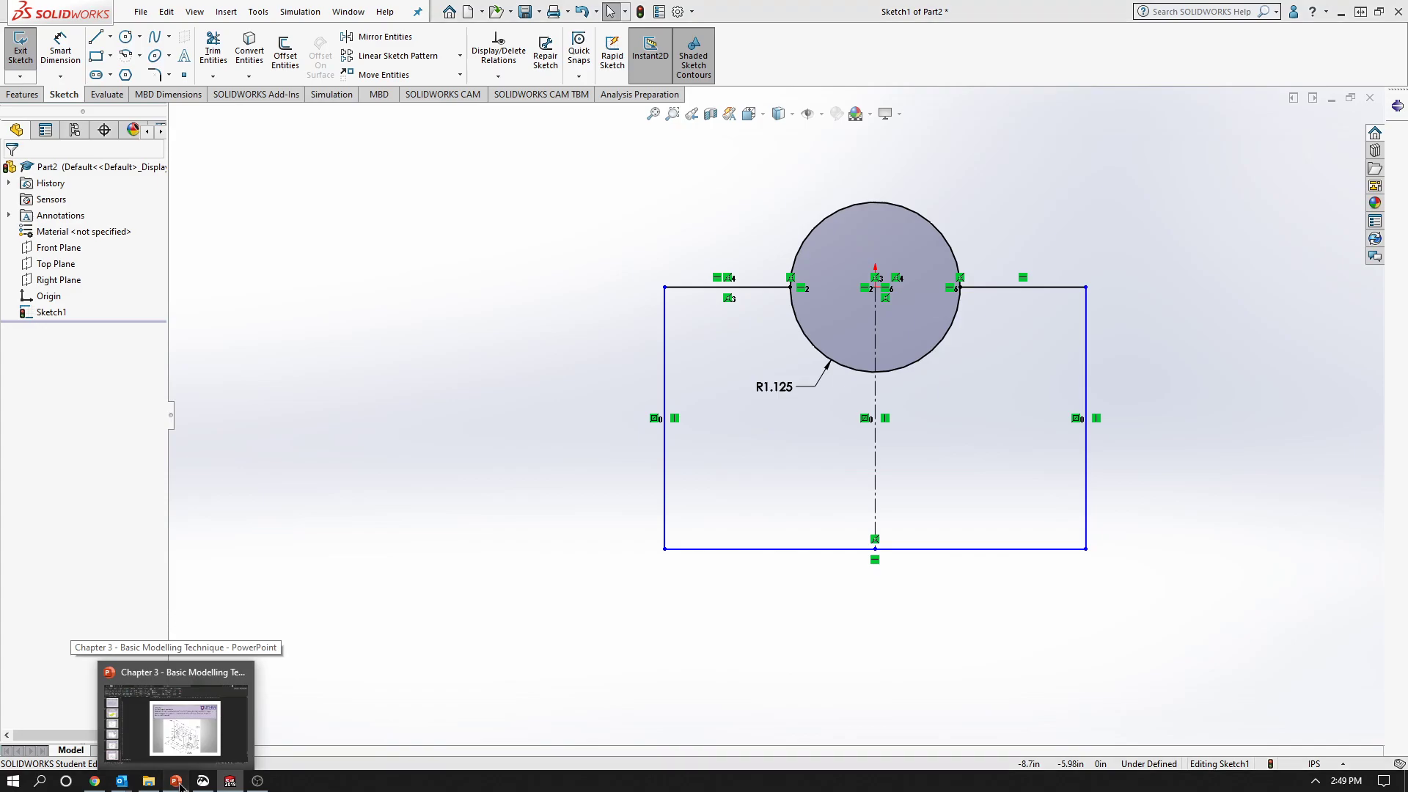
pyautogui.click(177, 781)
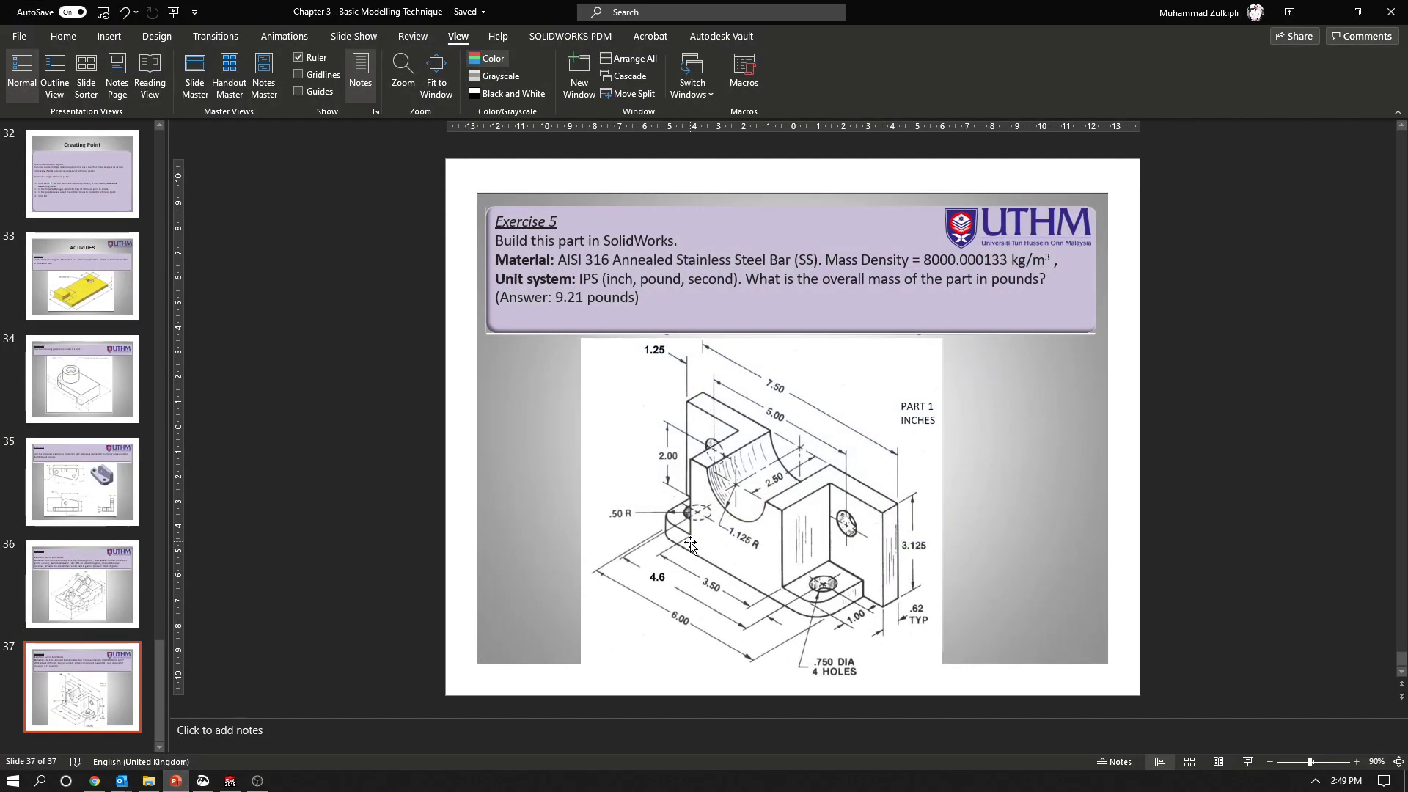
pyautogui.click(1324, 12)
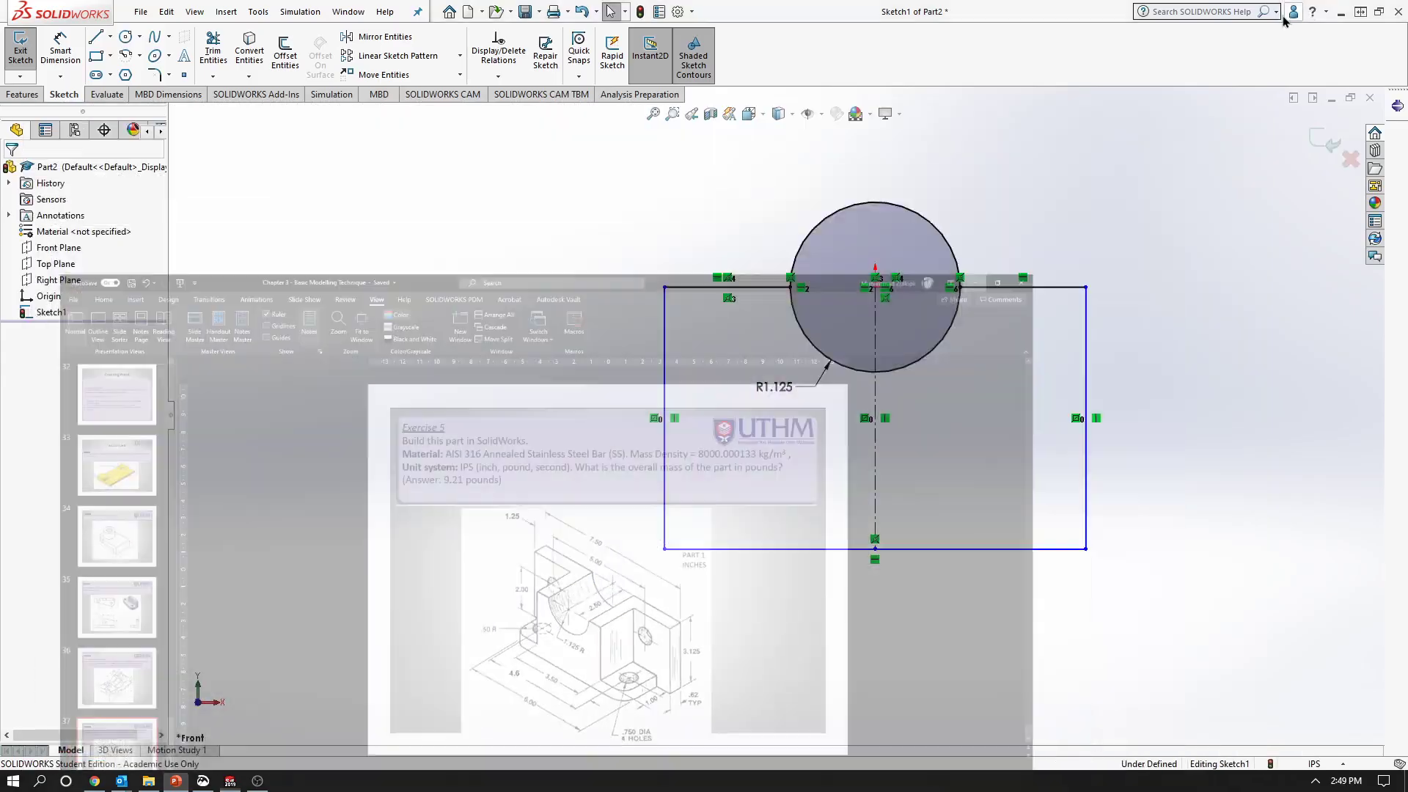
pyautogui.click(836, 555)
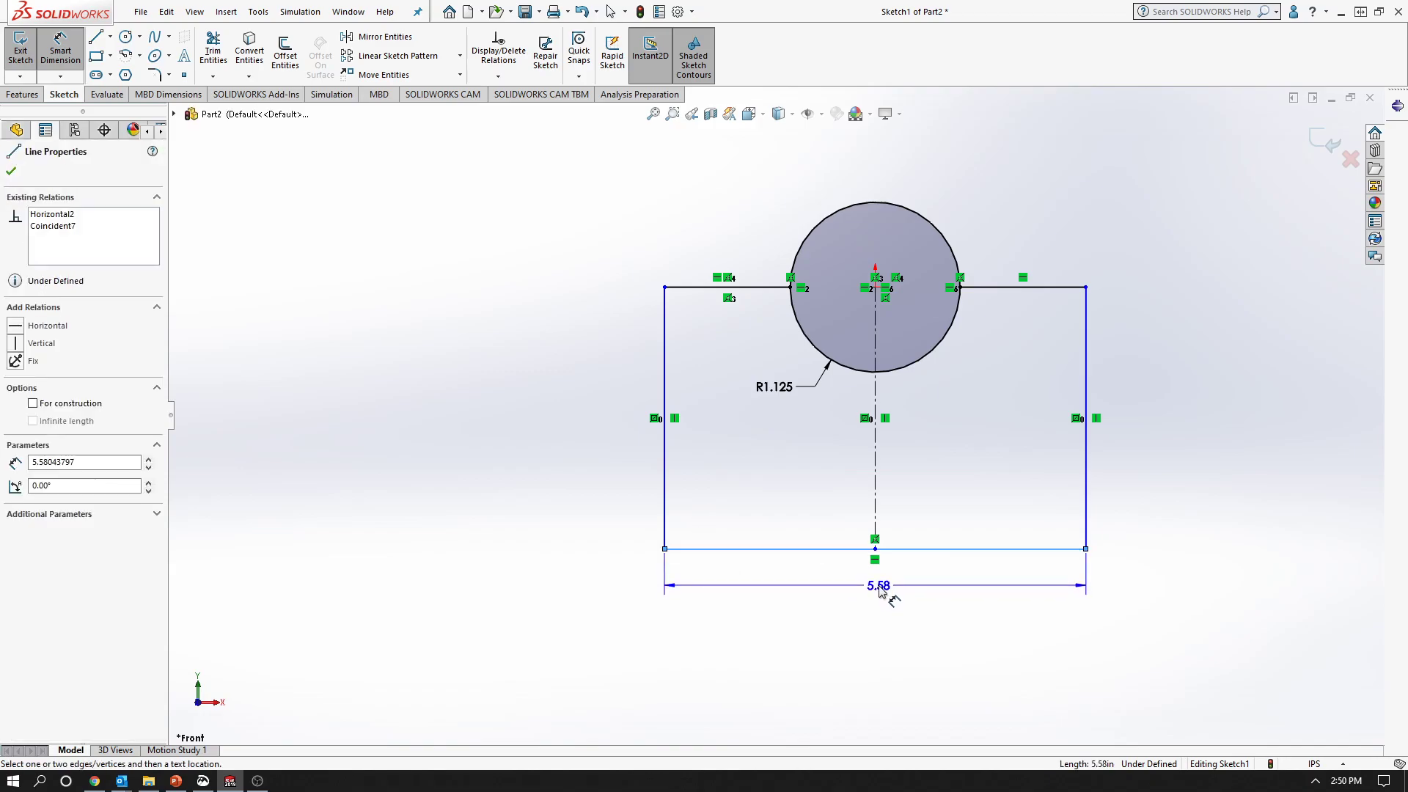
pyautogui.click(881, 587)
pyautogui.write('3.5')
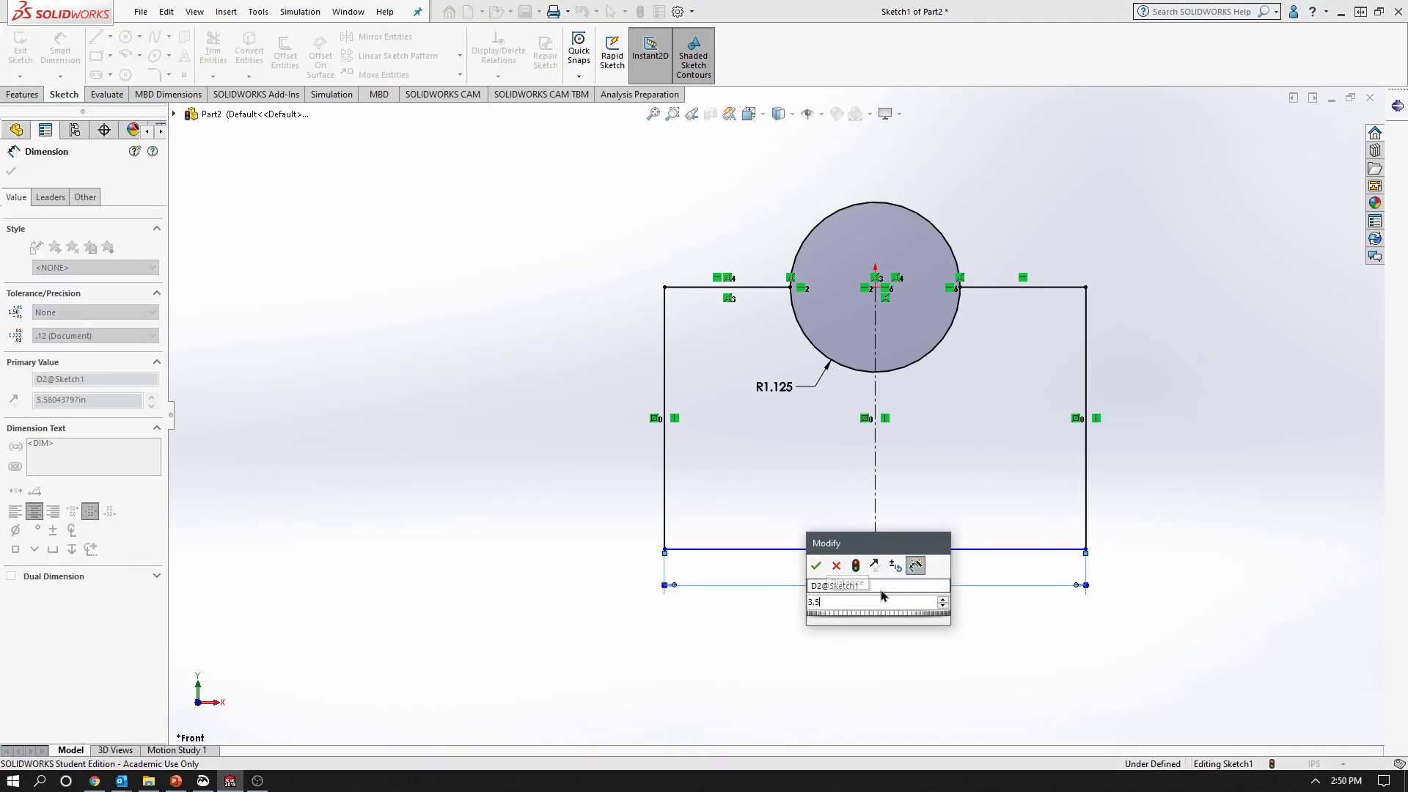
pyautogui.press('Return')
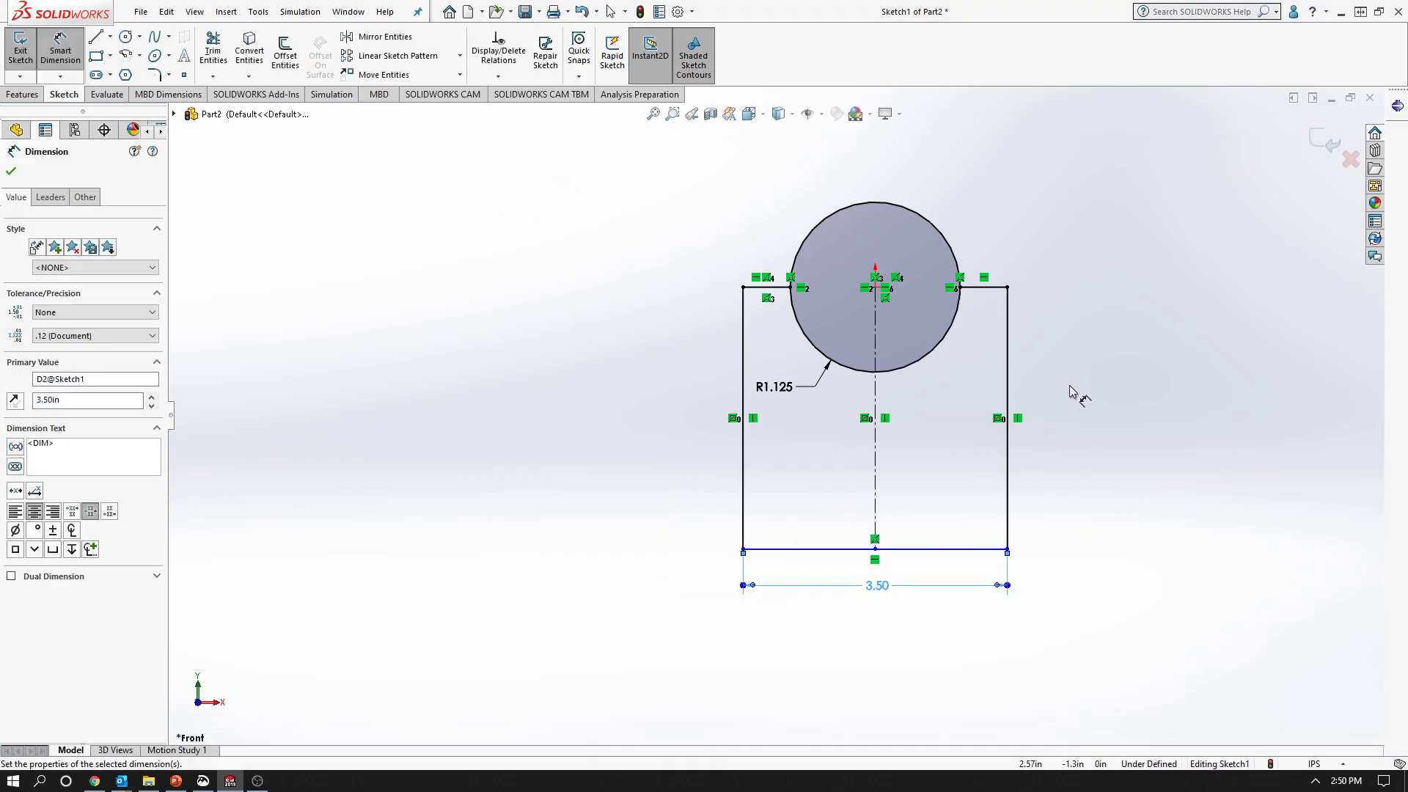
pyautogui.scroll(-1, 1122, 412)
pyautogui.scroll(2, 1041, 411)
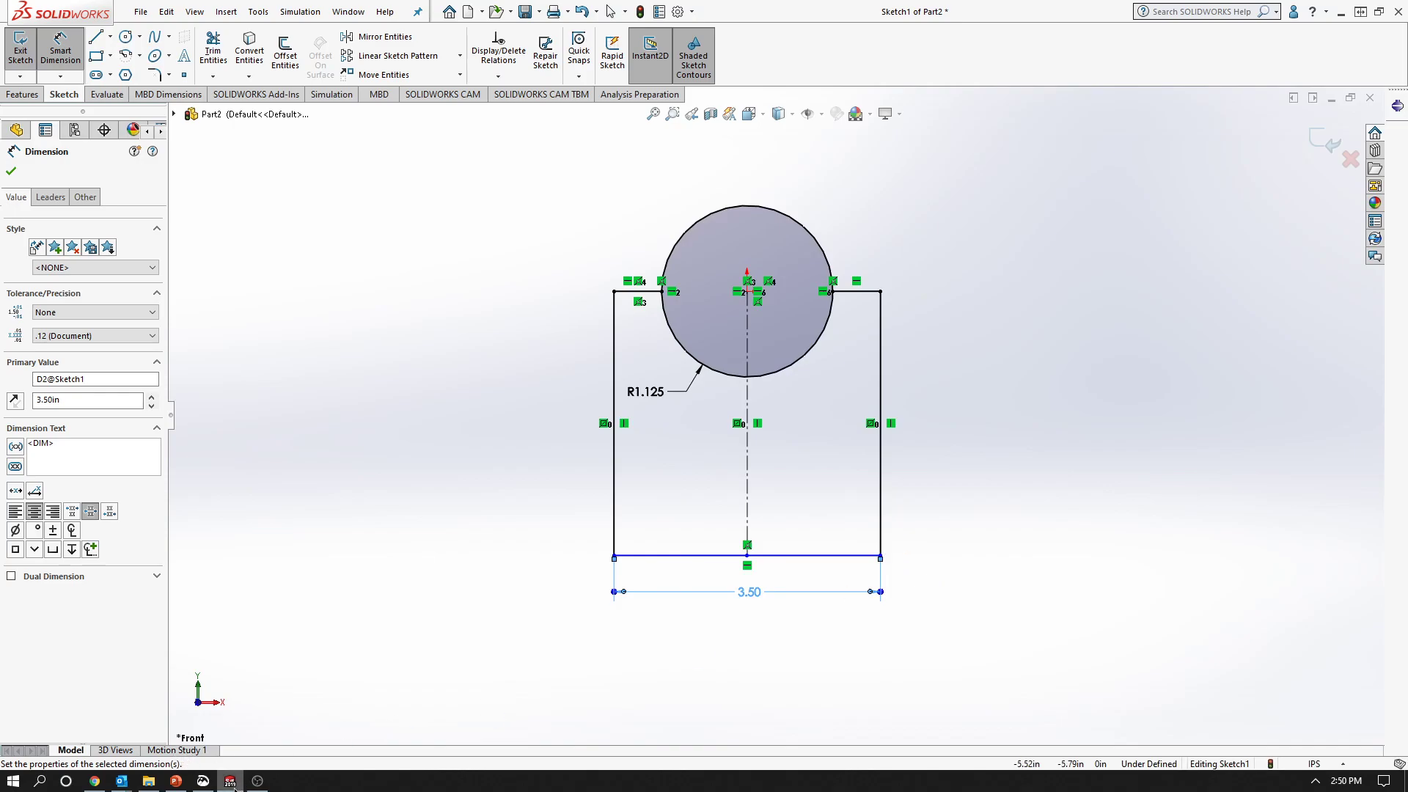
# Recheck the part drawing in PowerPoint, return to SOLIDWORKS and change the bottom edge's dimension to 6 in
pyautogui.click(185, 786)
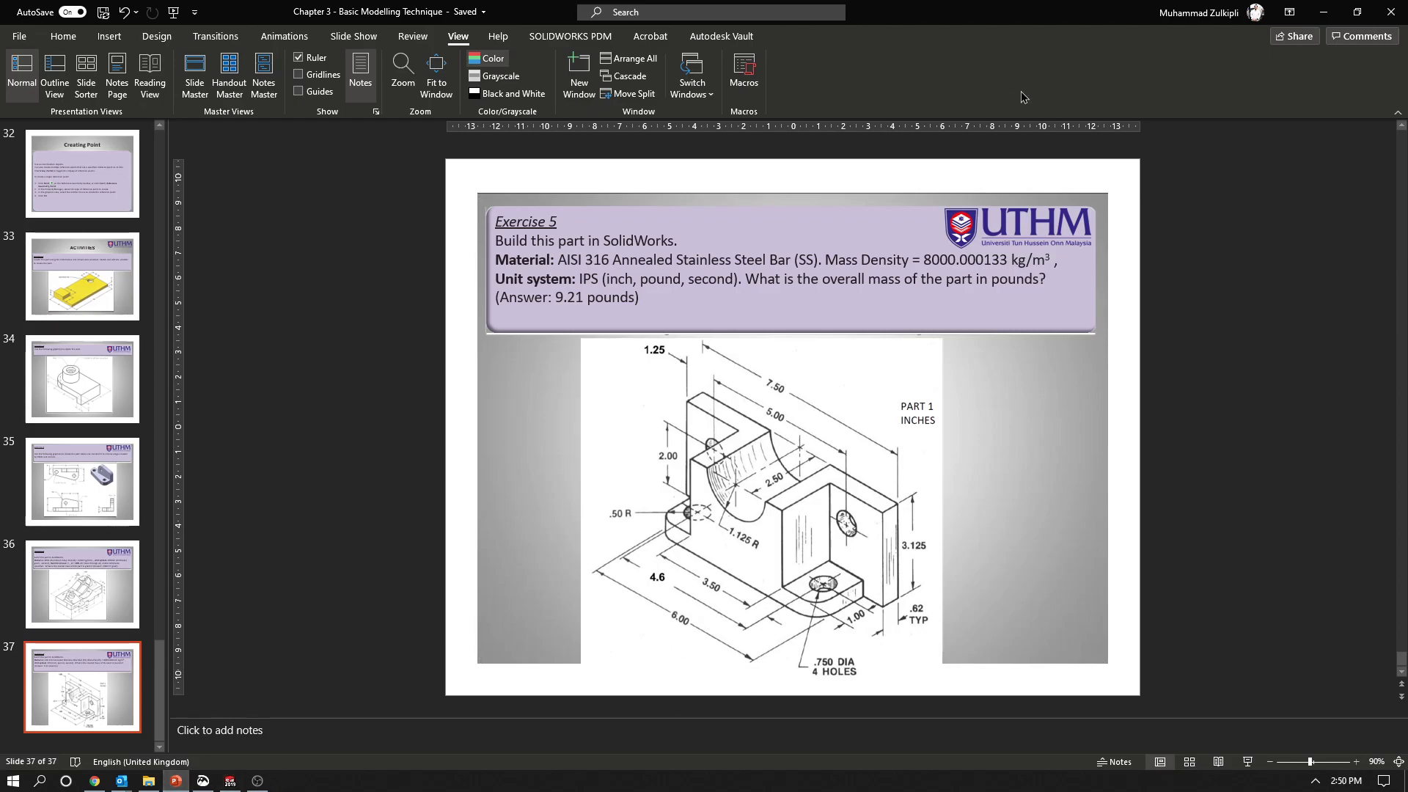
pyautogui.click(1324, 12)
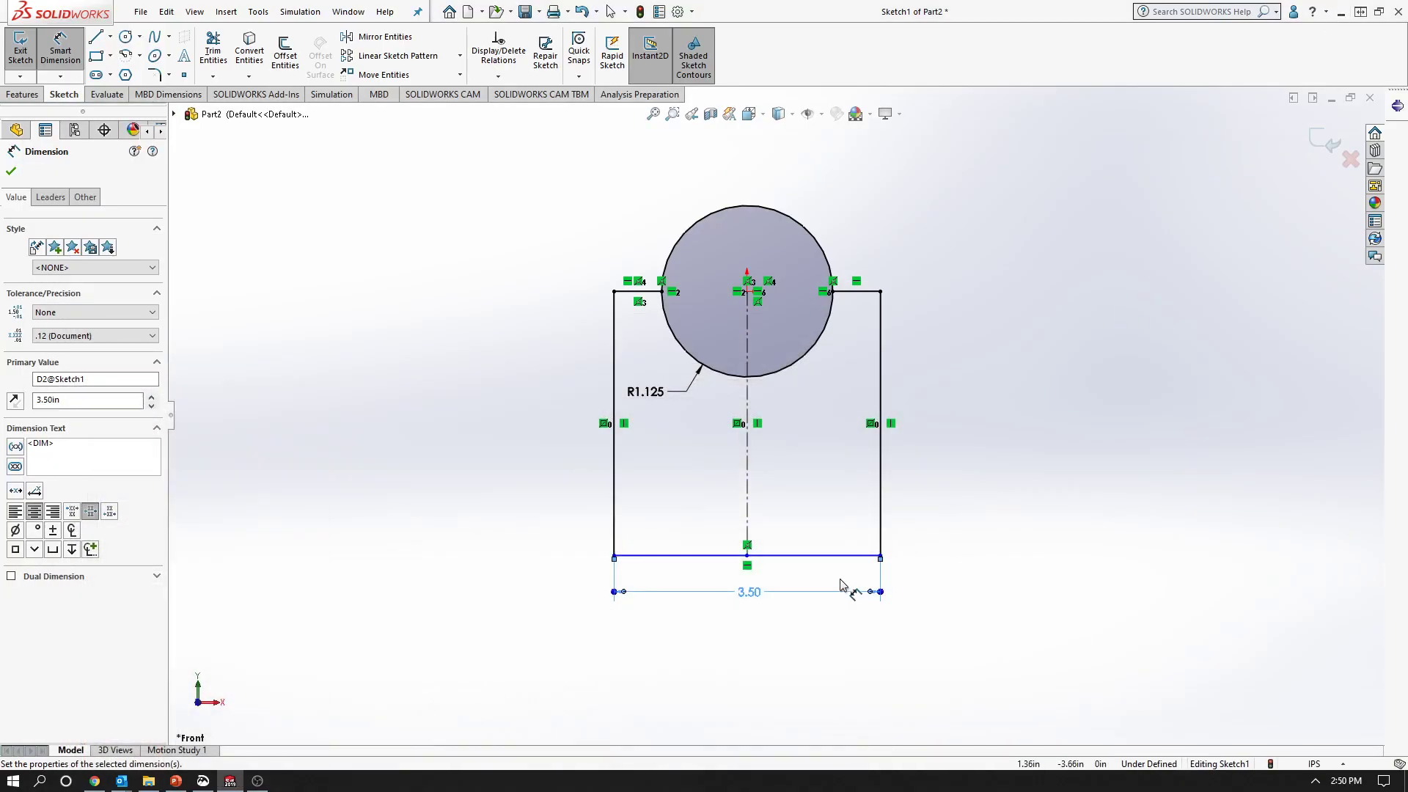
pyautogui.doubleClick(746, 594)
pyautogui.write('6')
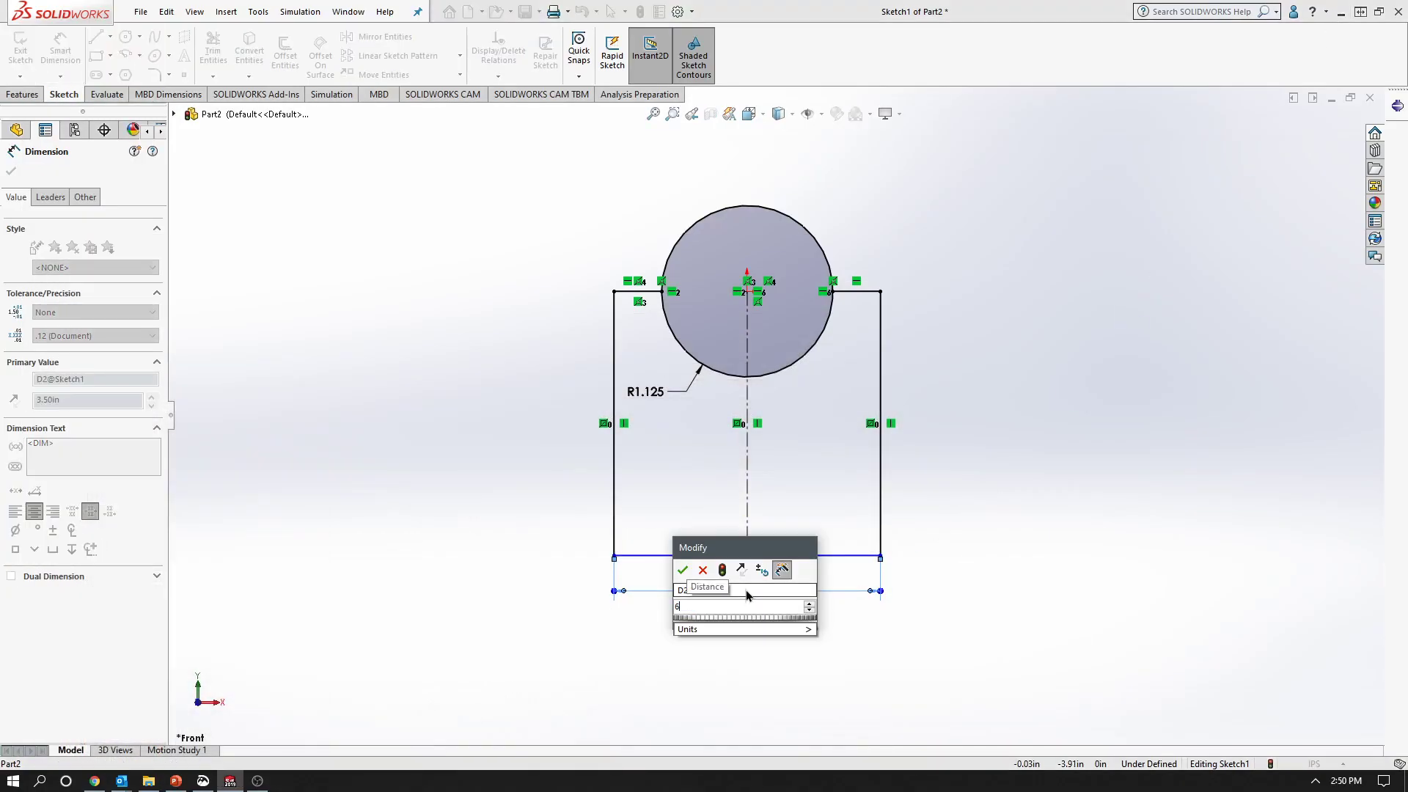
pyautogui.press('Return')
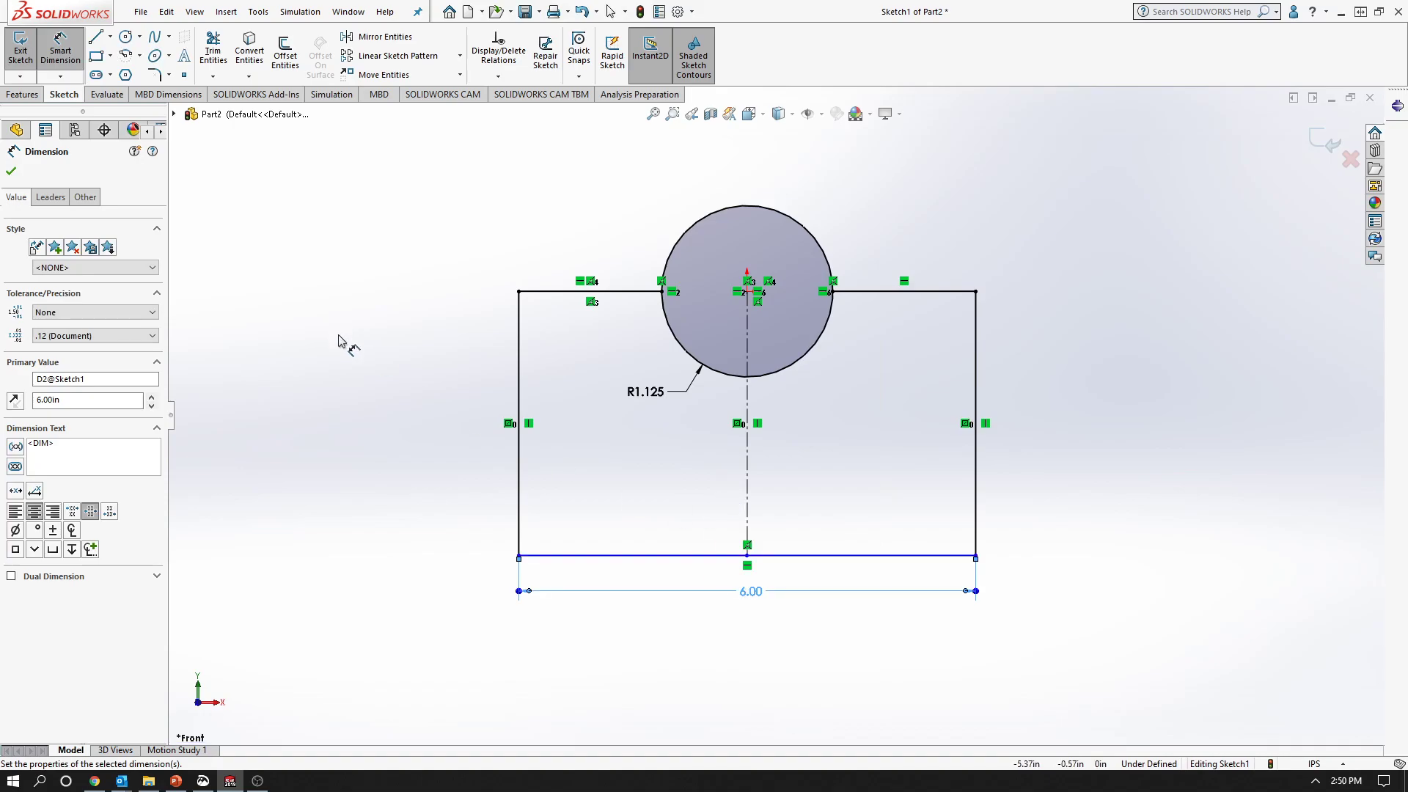
# Look up the overall length in the PowerPoint drawing, return to SOLIDWORKS and set the bottom edge's dimension to 7.5 in
pyautogui.click(180, 782)
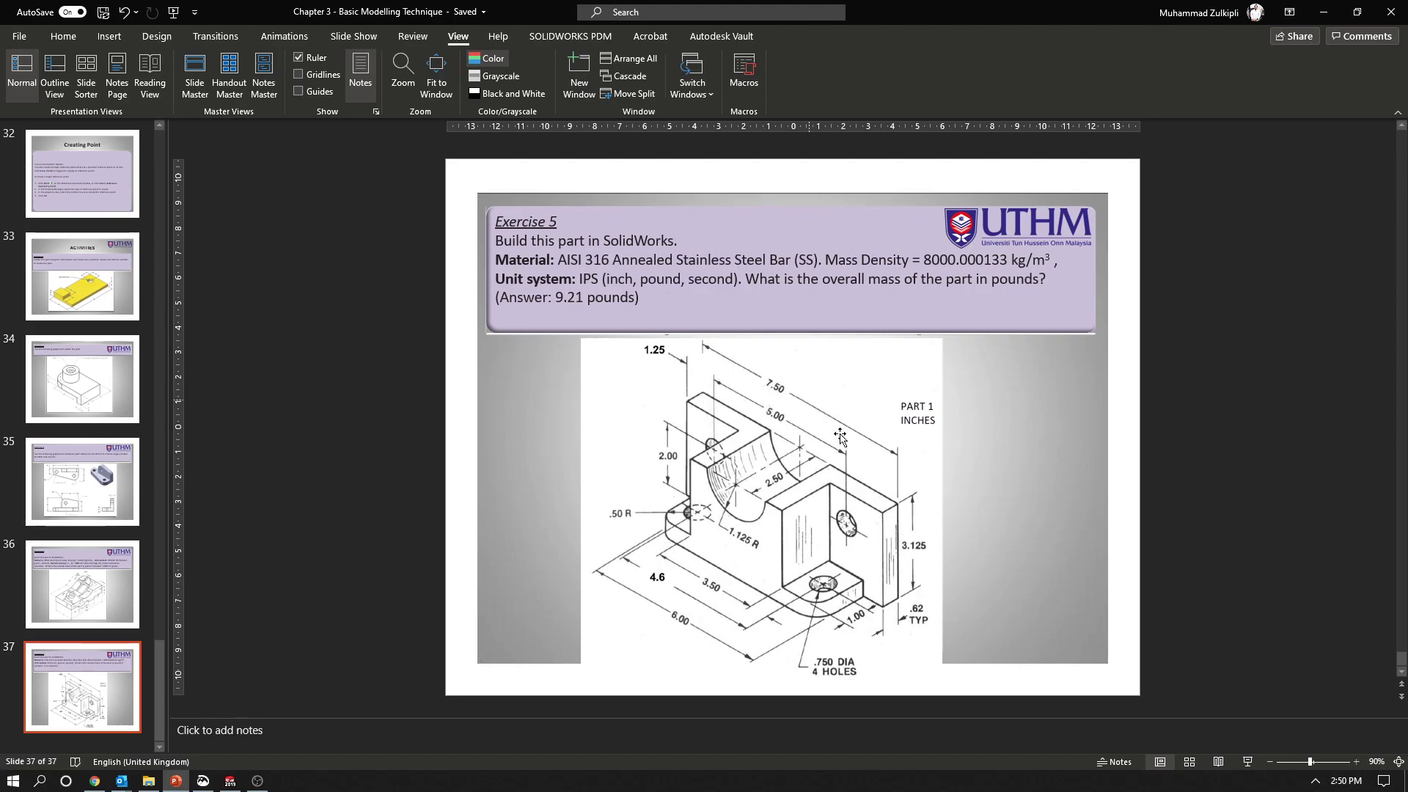
pyautogui.click(1324, 12)
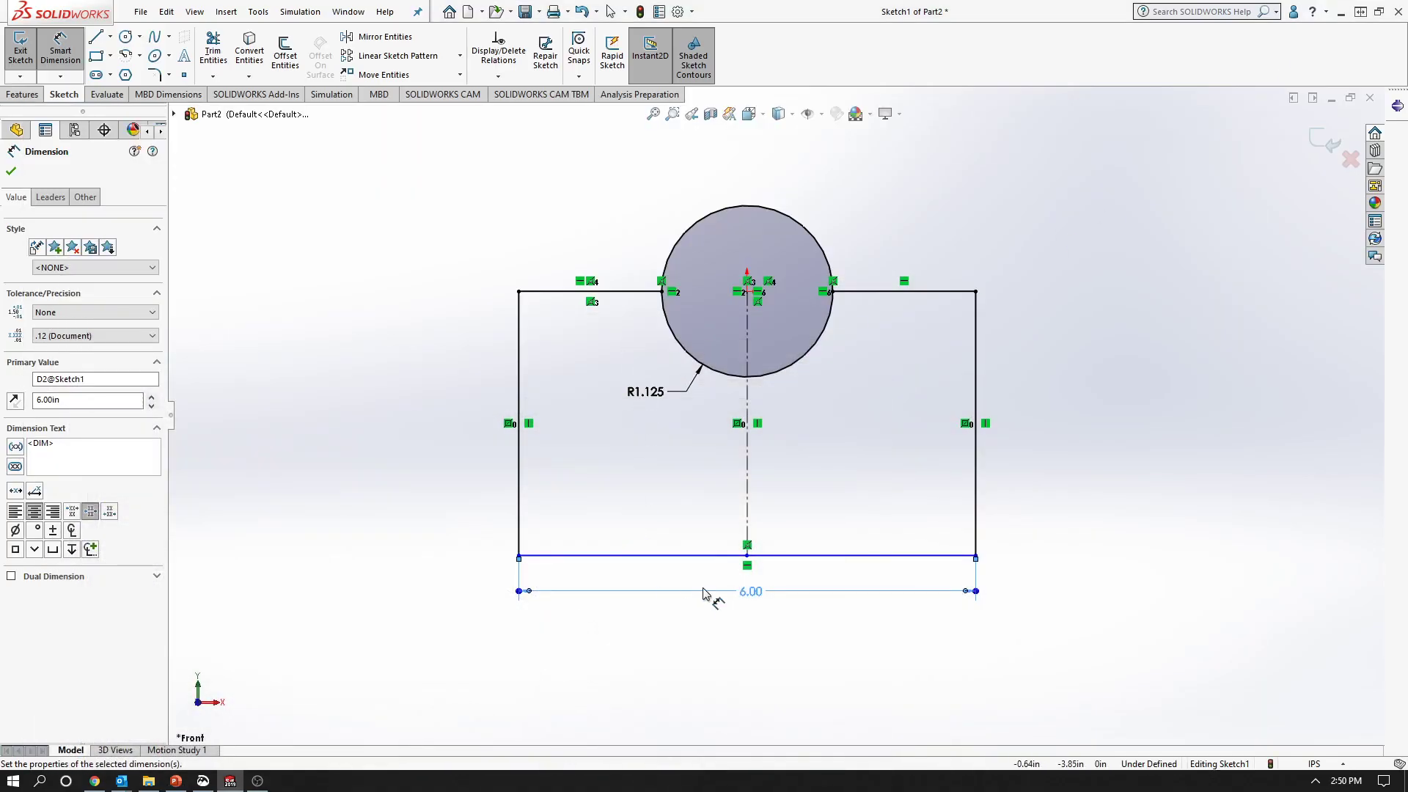
pyautogui.doubleClick(751, 592)
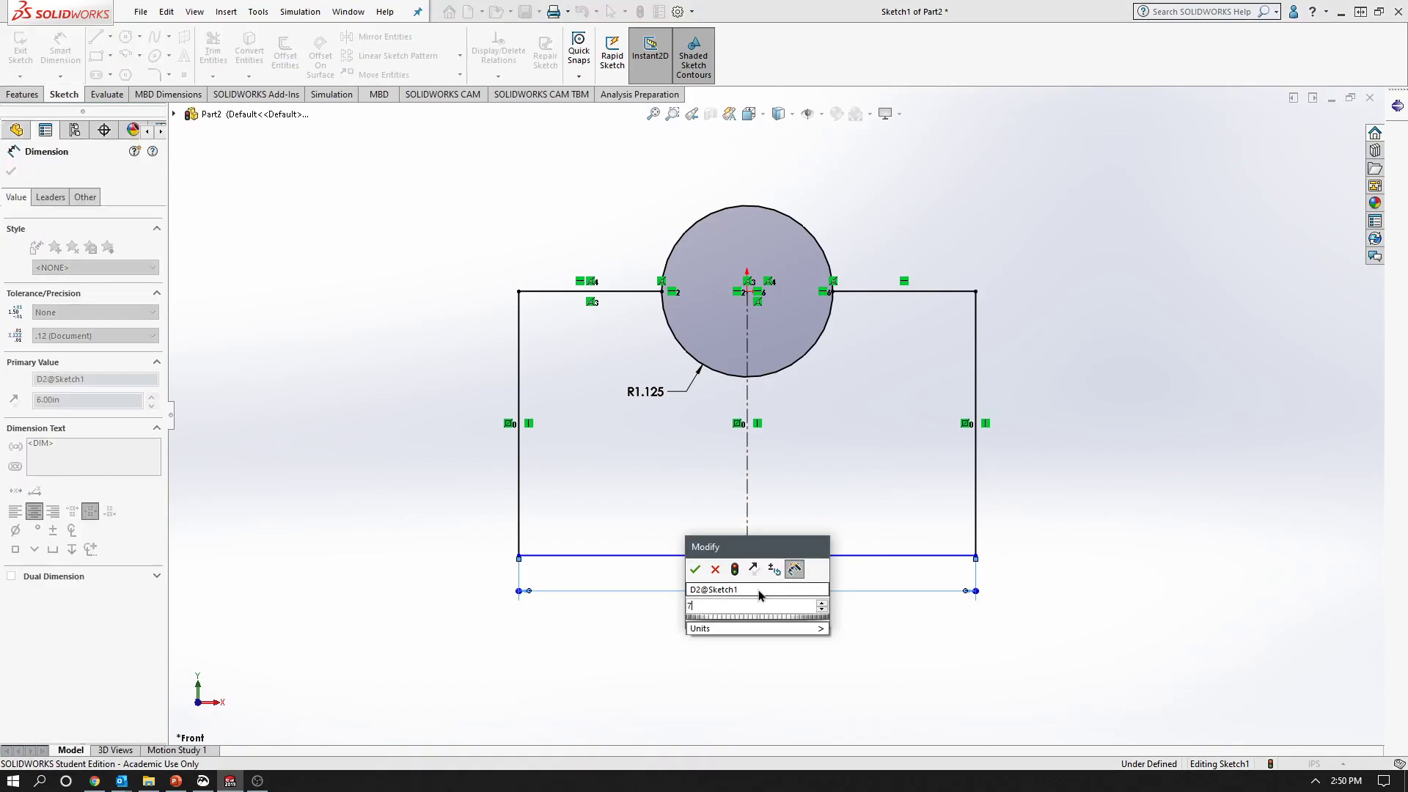
pyautogui.write('7.5')
pyautogui.press('Return')
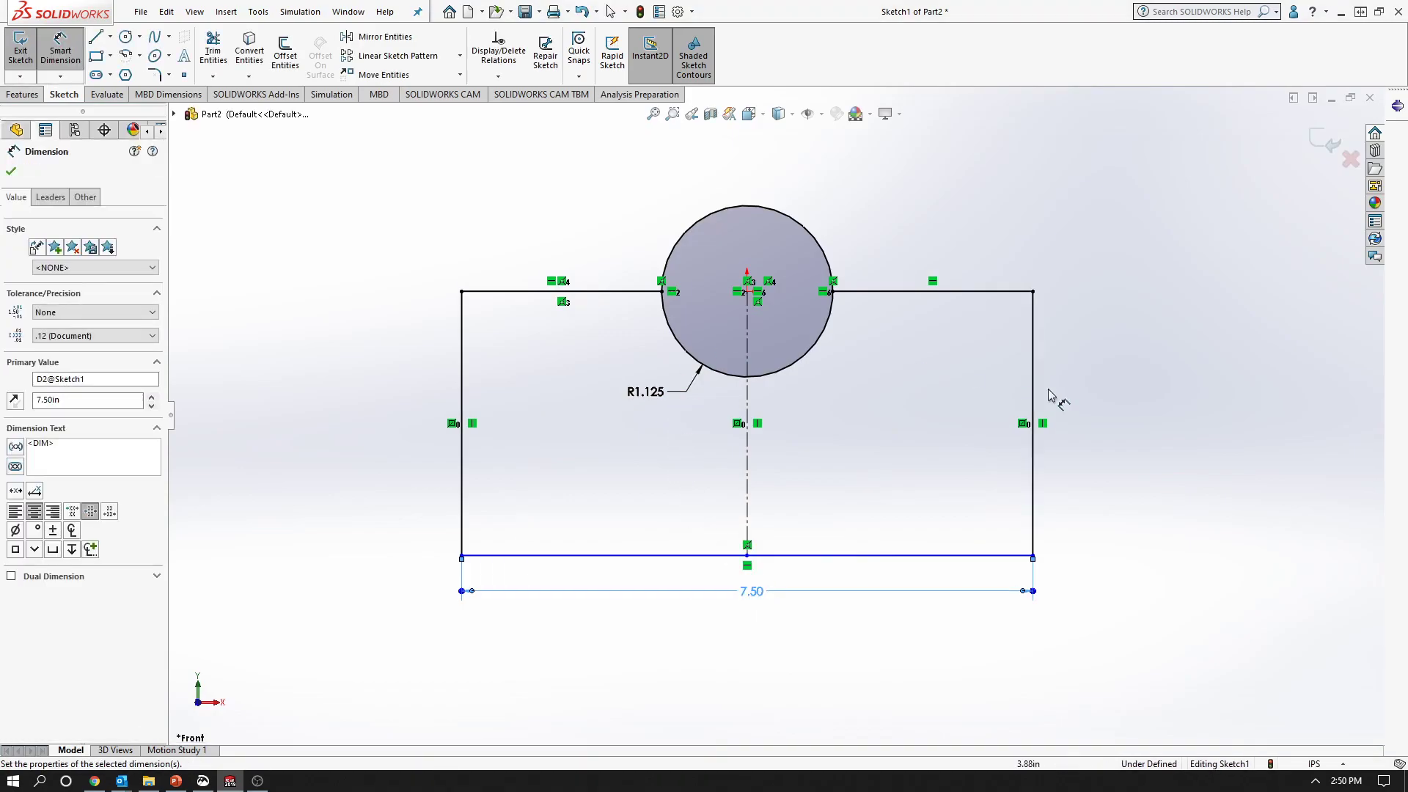
# Dimension the profile's right vertical side as 3.125 in, taking the height from the PowerPoint part drawing
pyautogui.click(1032, 405)
pyautogui.click(1122, 410)
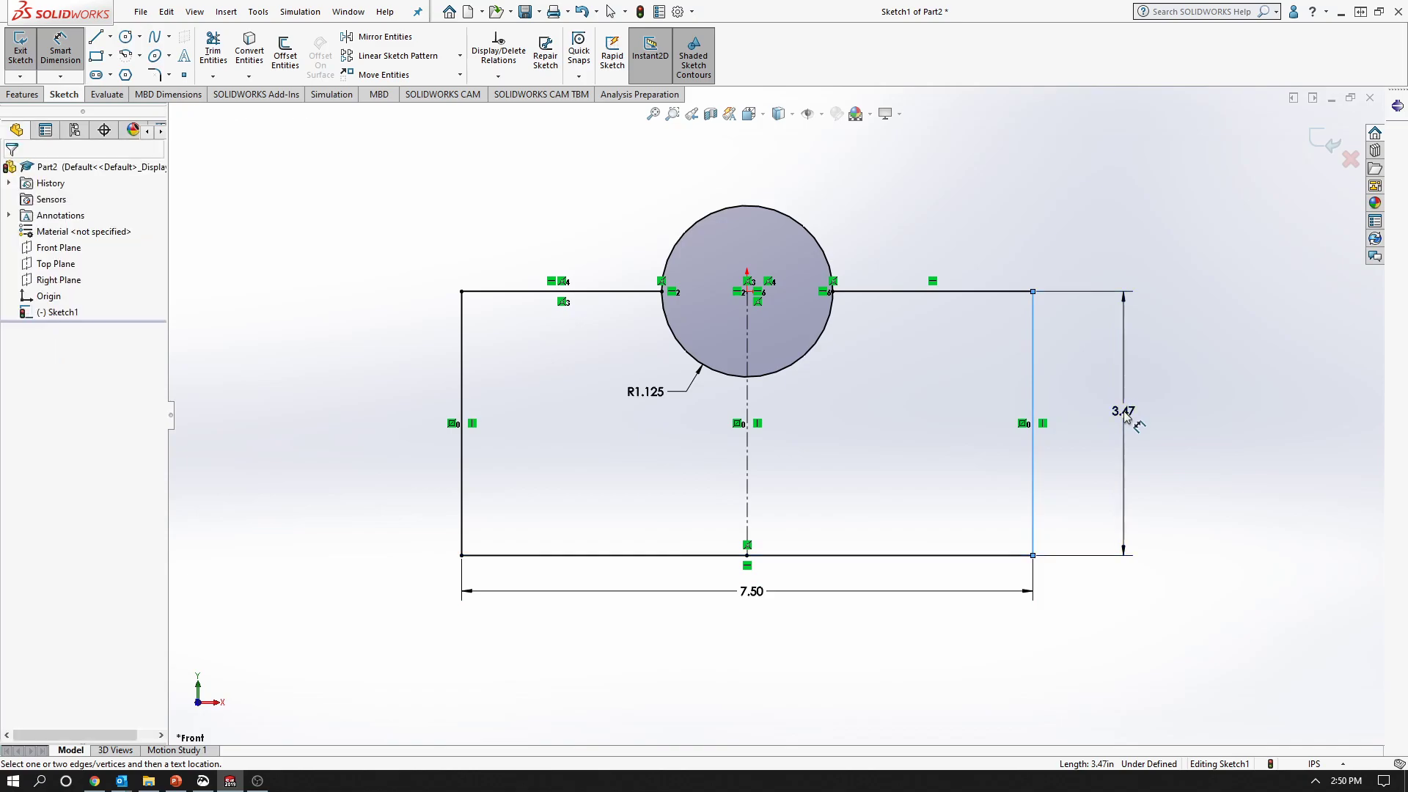
pyautogui.click(176, 781)
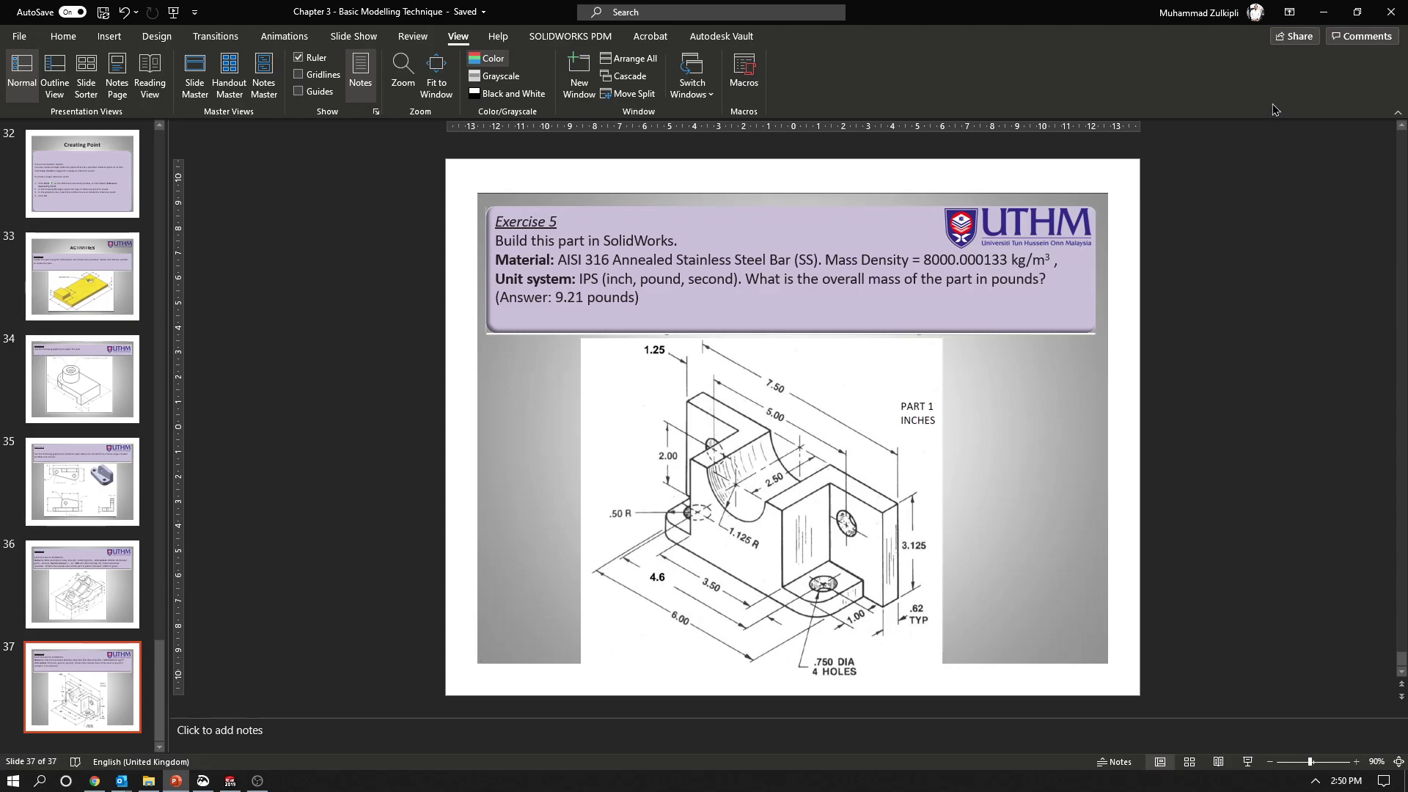
pyautogui.click(1323, 12)
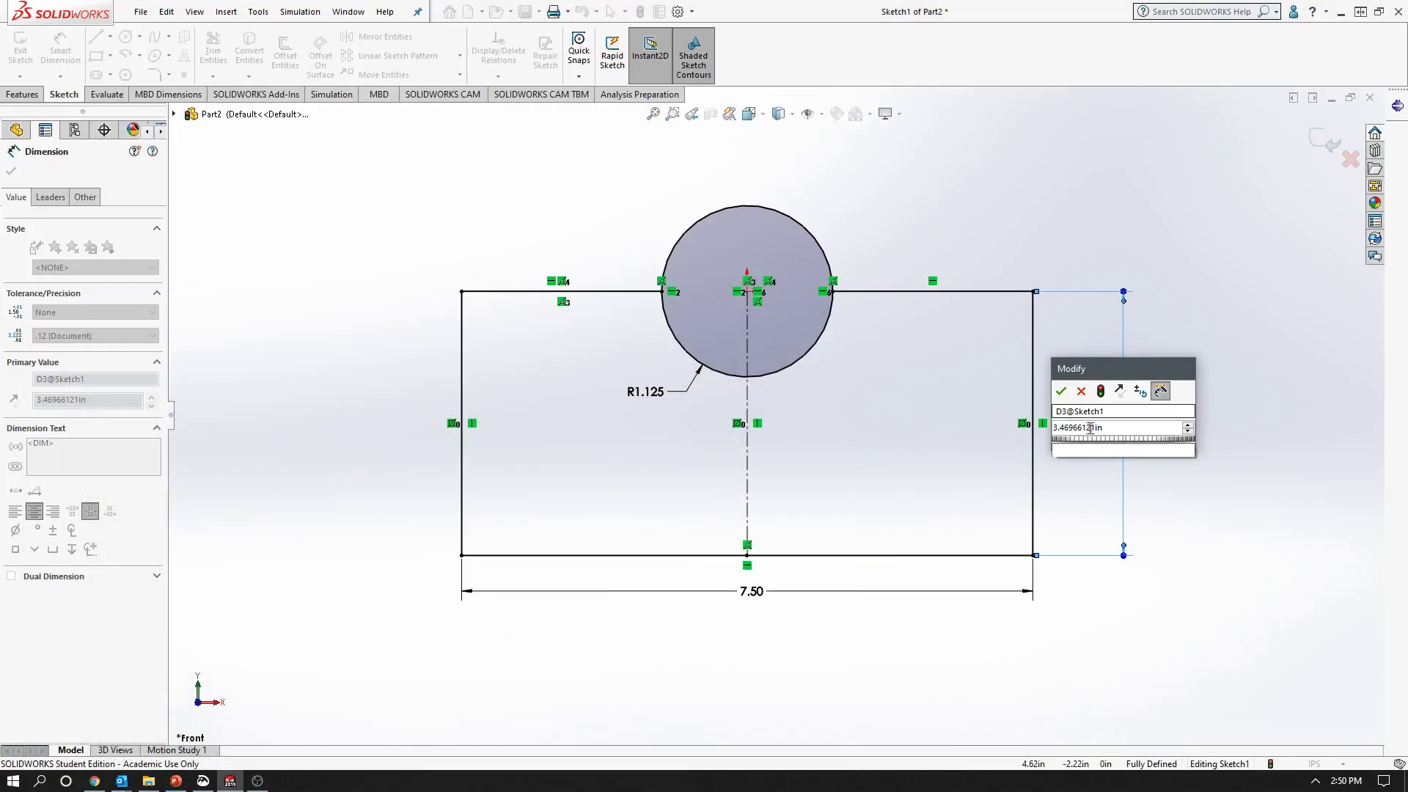
pyautogui.write('3.125')
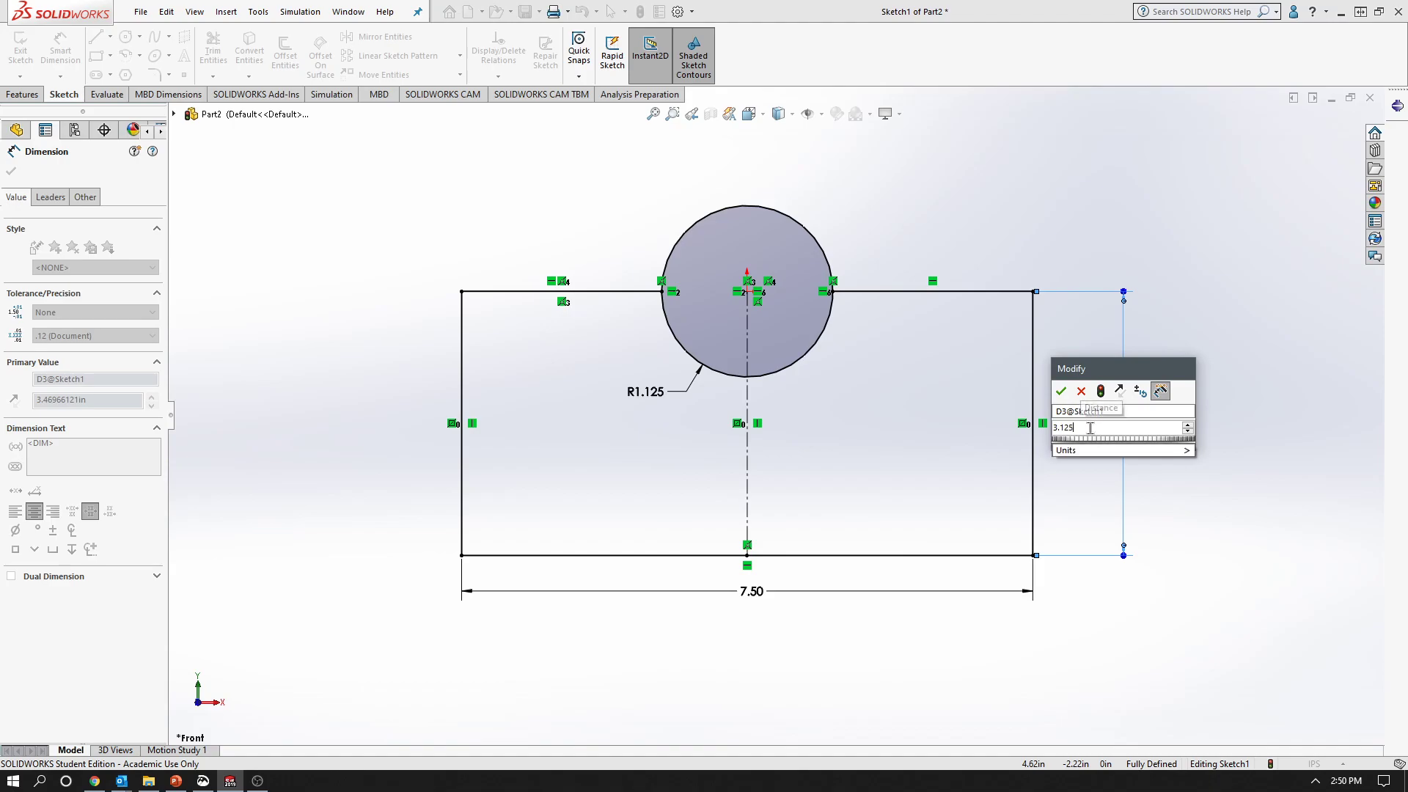
pyautogui.press('Return')
pyautogui.click(1126, 592)
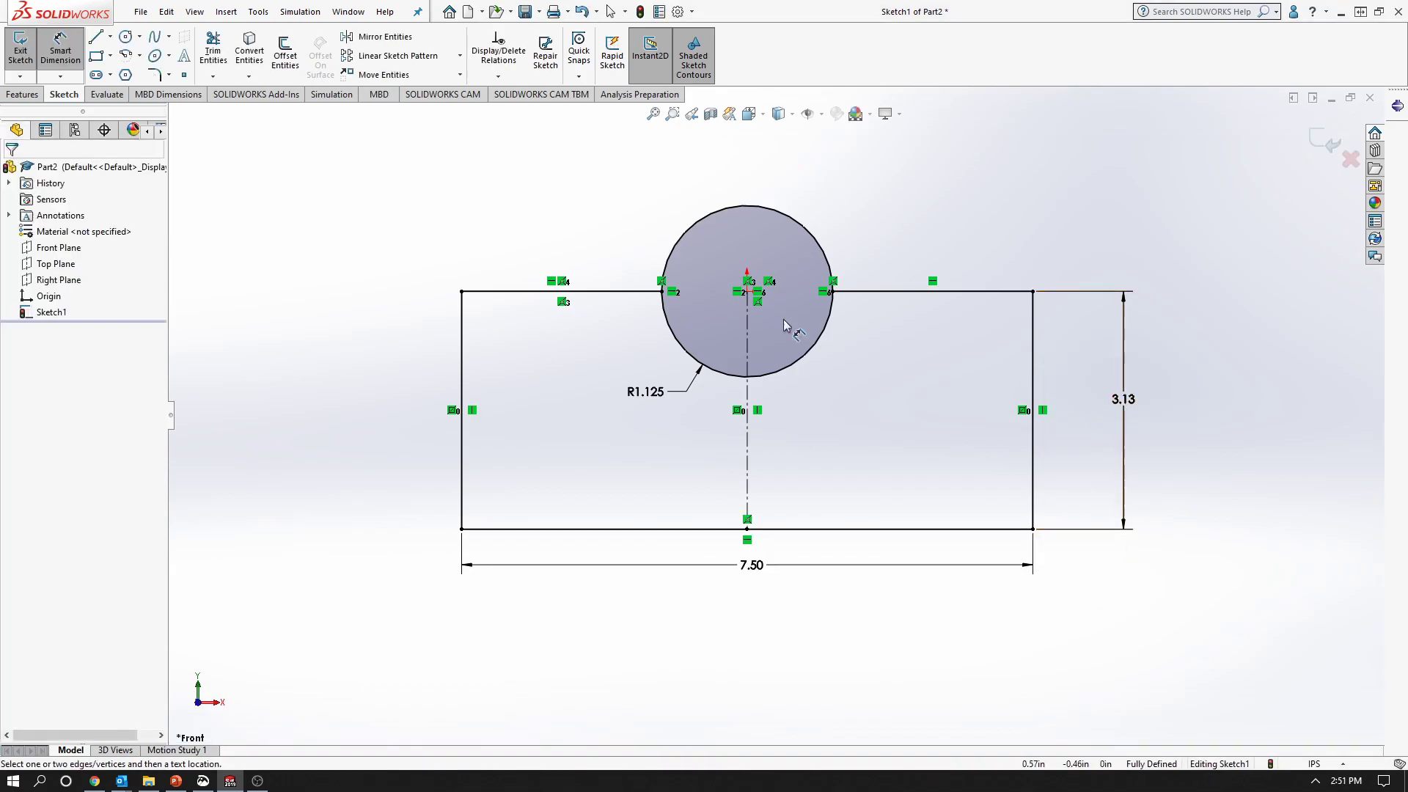
# Move the height dimension closer to the profile and centre the text of the width dimension beneath it
pyautogui.moveTo(1110, 404); pyautogui.dragTo(1070, 409)
pyautogui.moveTo(759, 570); pyautogui.dragTo(747, 565)
pyautogui.click(856, 622)
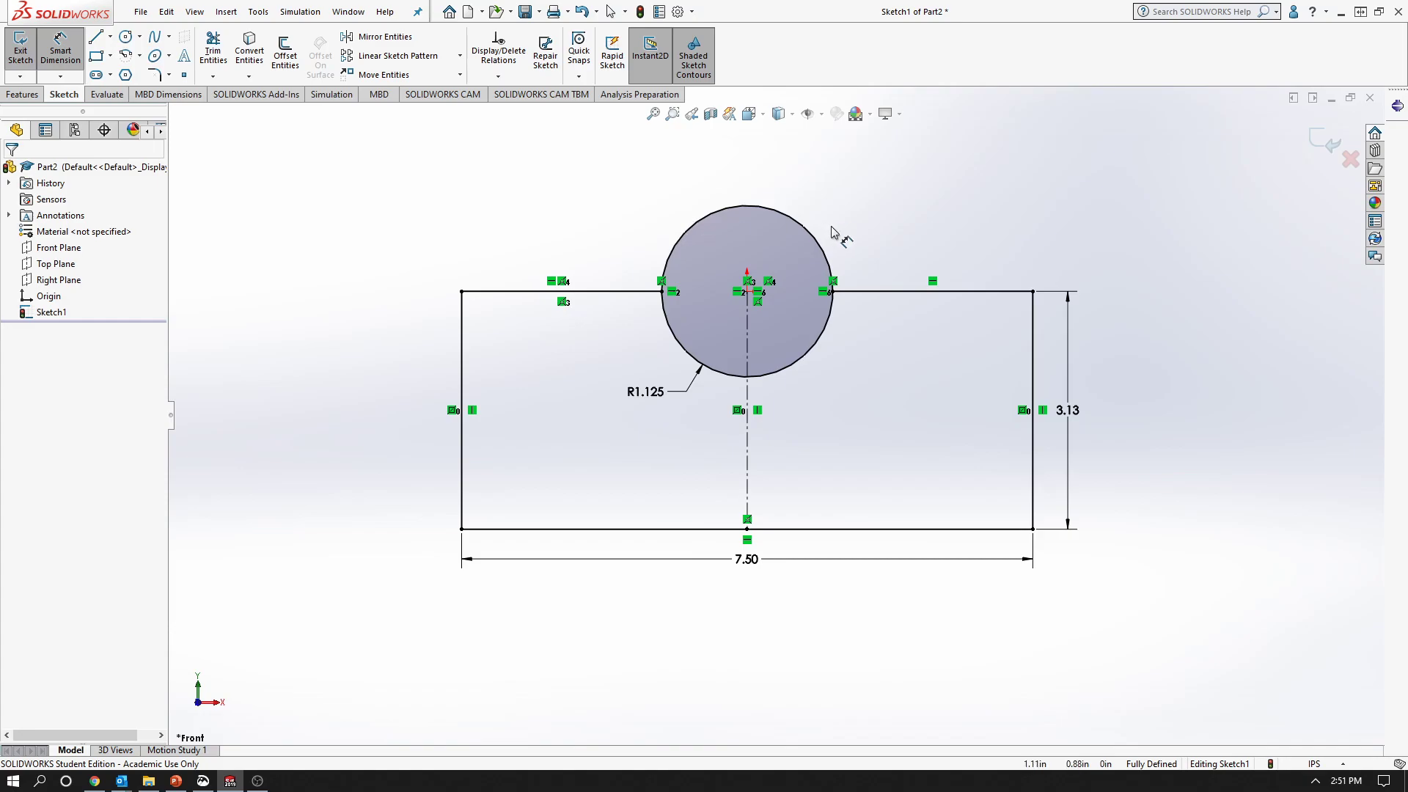
# Power trim the upper half of the circle to leave a semicircular notch in the profile's top edge
pyautogui.click(214, 51)
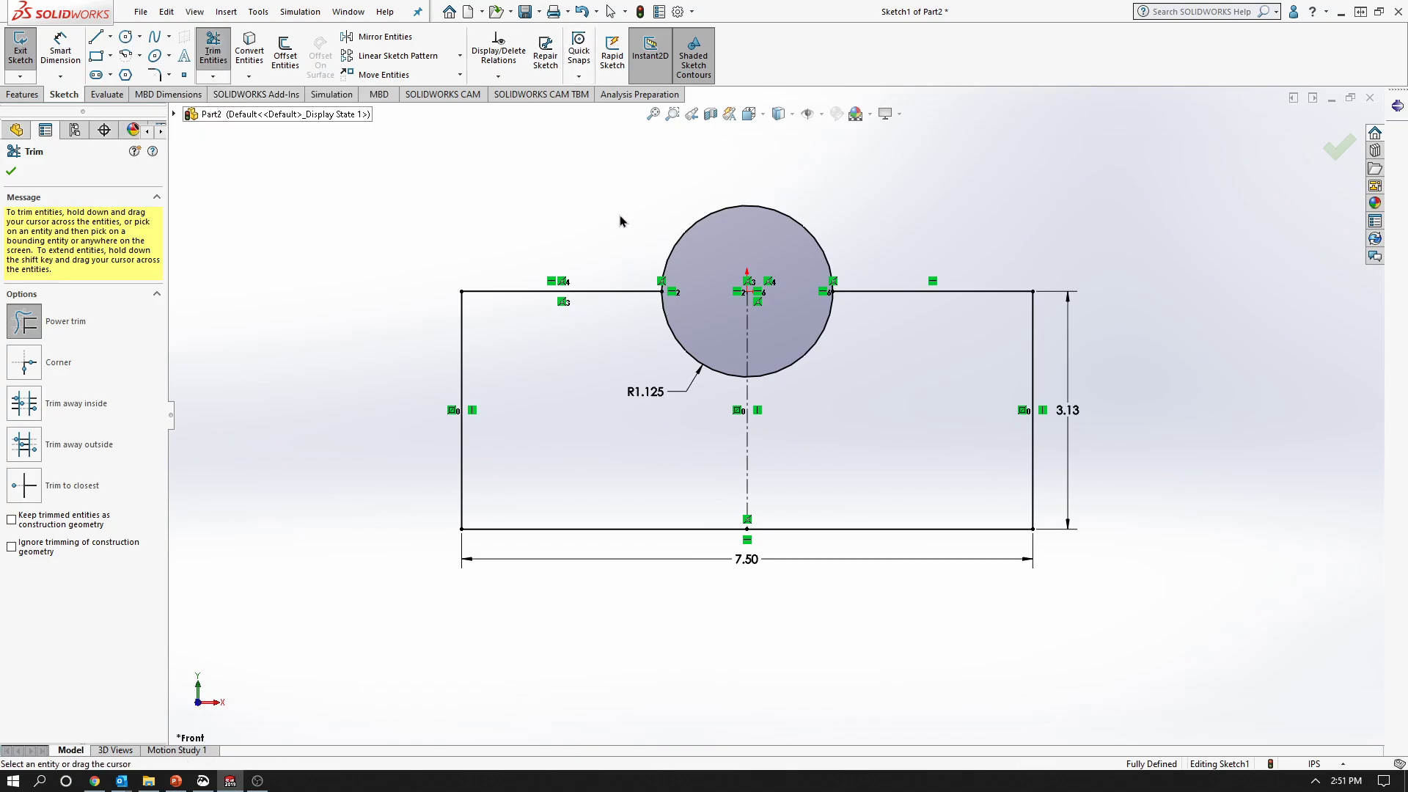
pyautogui.moveTo(619, 214)
pyautogui.mouseDown()
pyautogui.moveTo(833, 257)
pyautogui.moveTo(962, 228)
pyautogui.mouseUp()
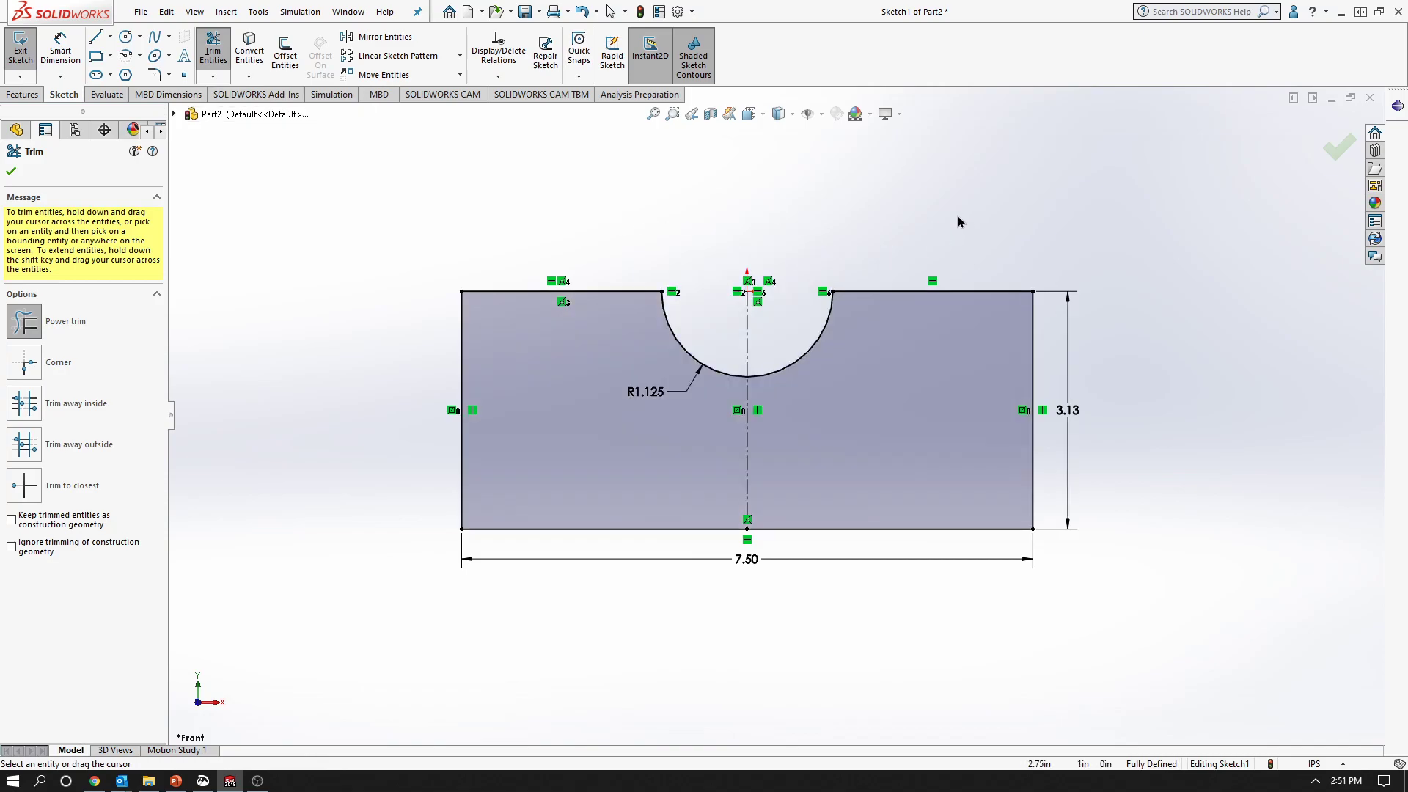
pyautogui.click(1339, 146)
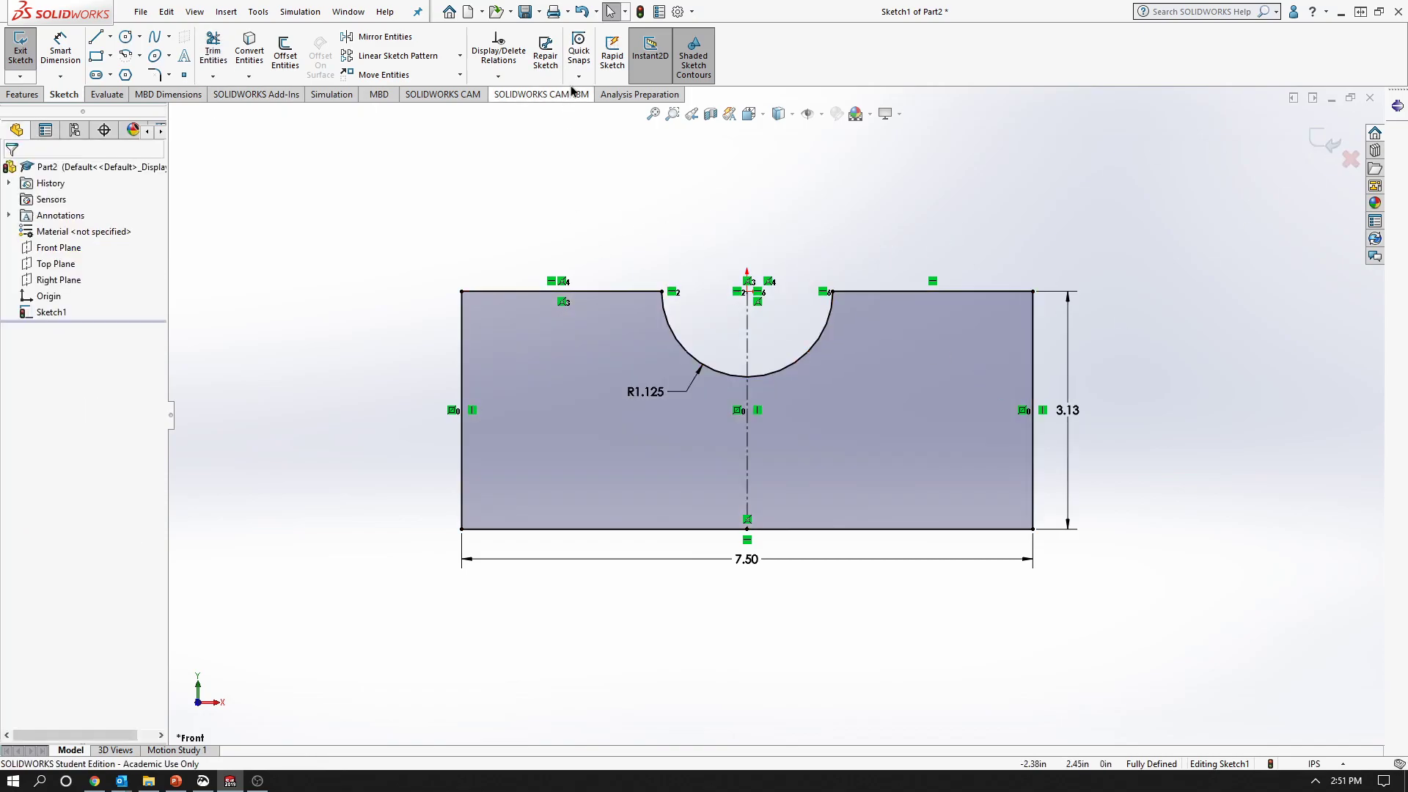
# Take the plate thickness from the PowerPoint part drawing, return to SOLIDWORKS and extrude the notched profile 0.62 in as a blind boss
pyautogui.press('space')
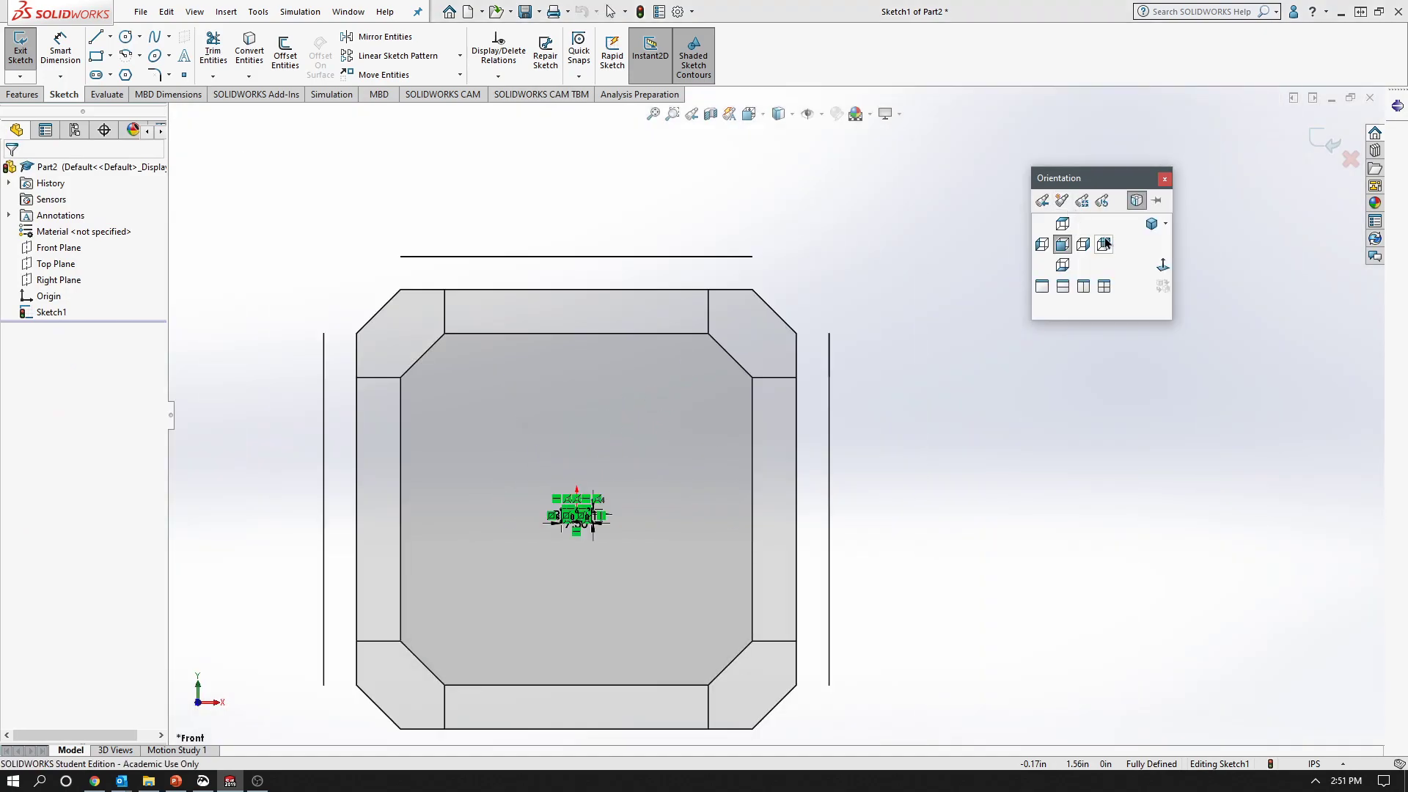
pyautogui.click(1145, 227)
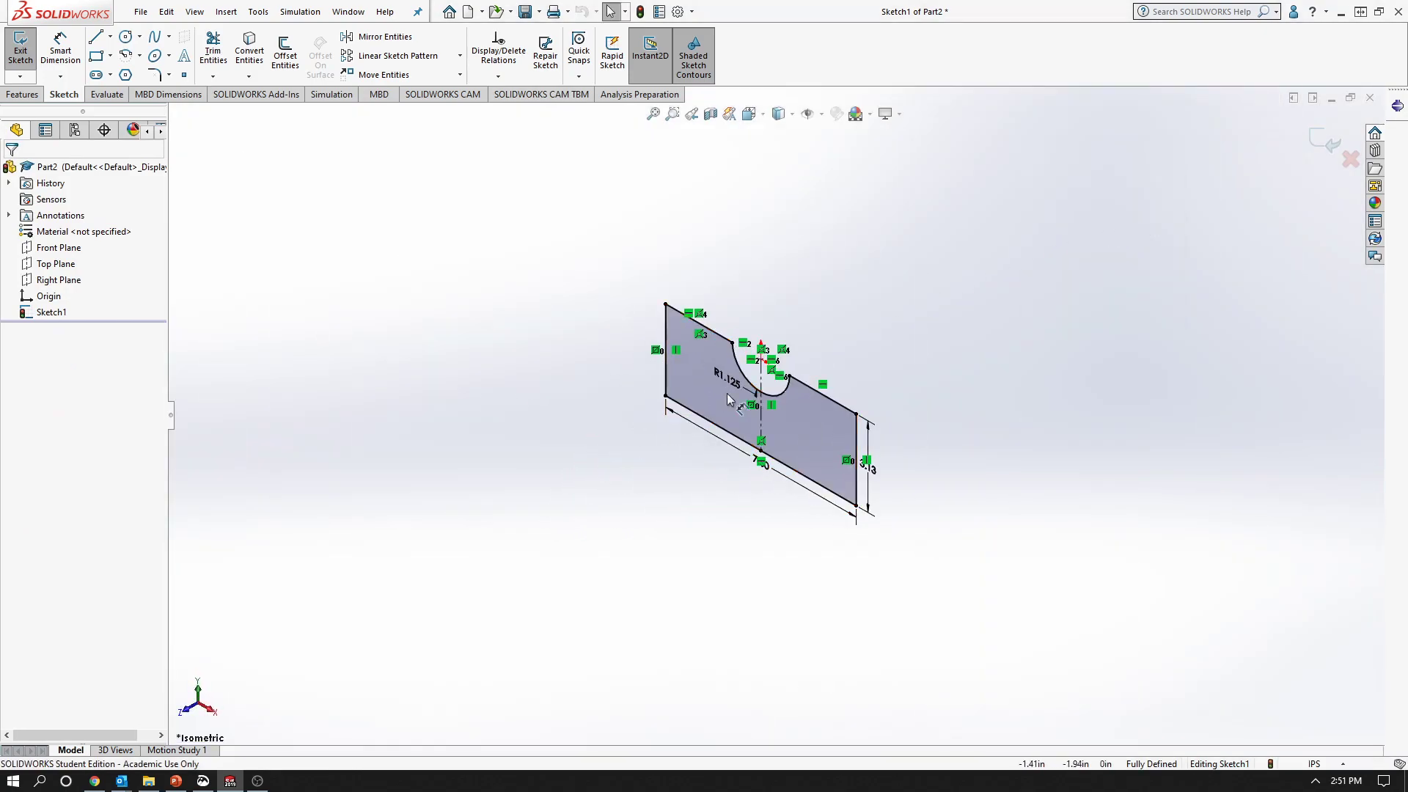
pyautogui.scroll(-2, 880, 374)
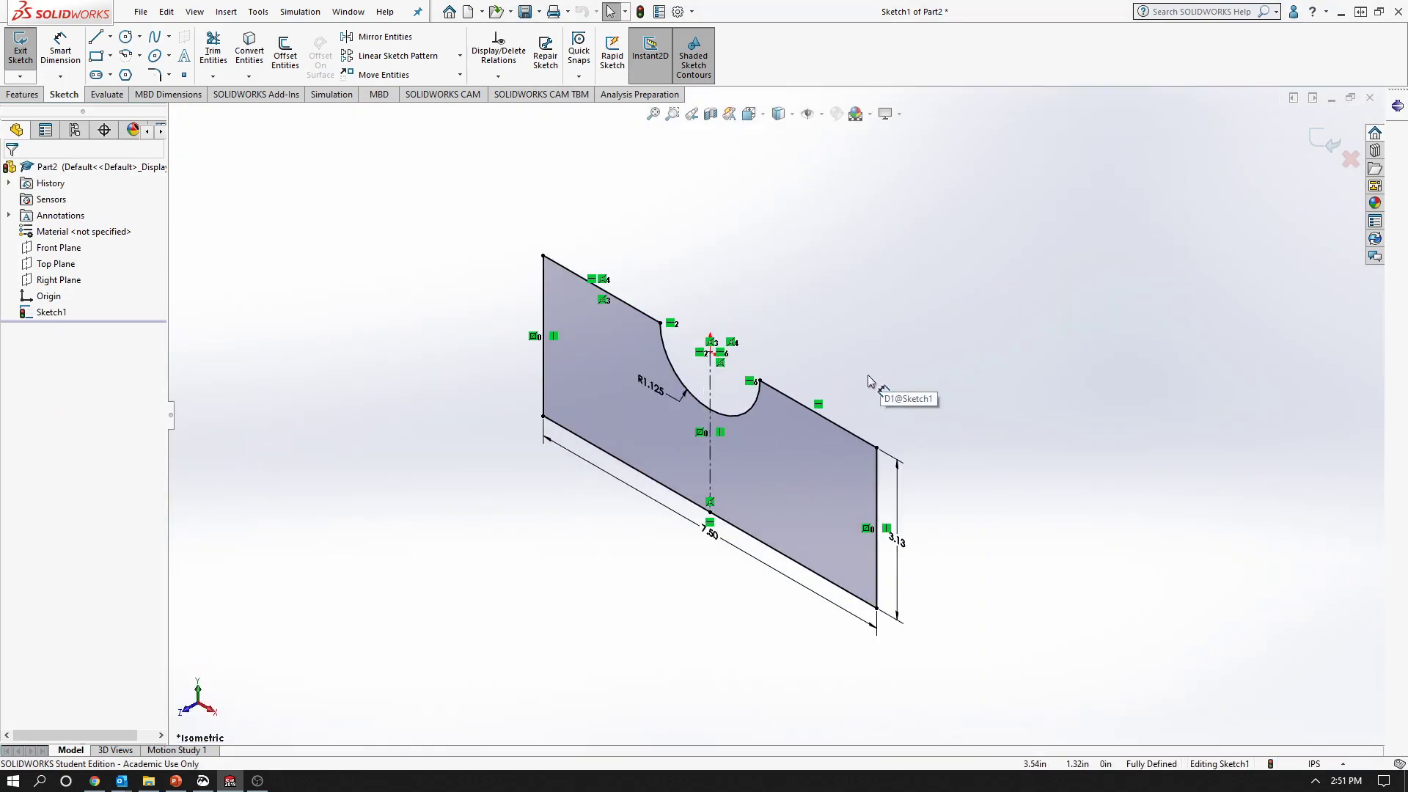
pyautogui.click(22, 94)
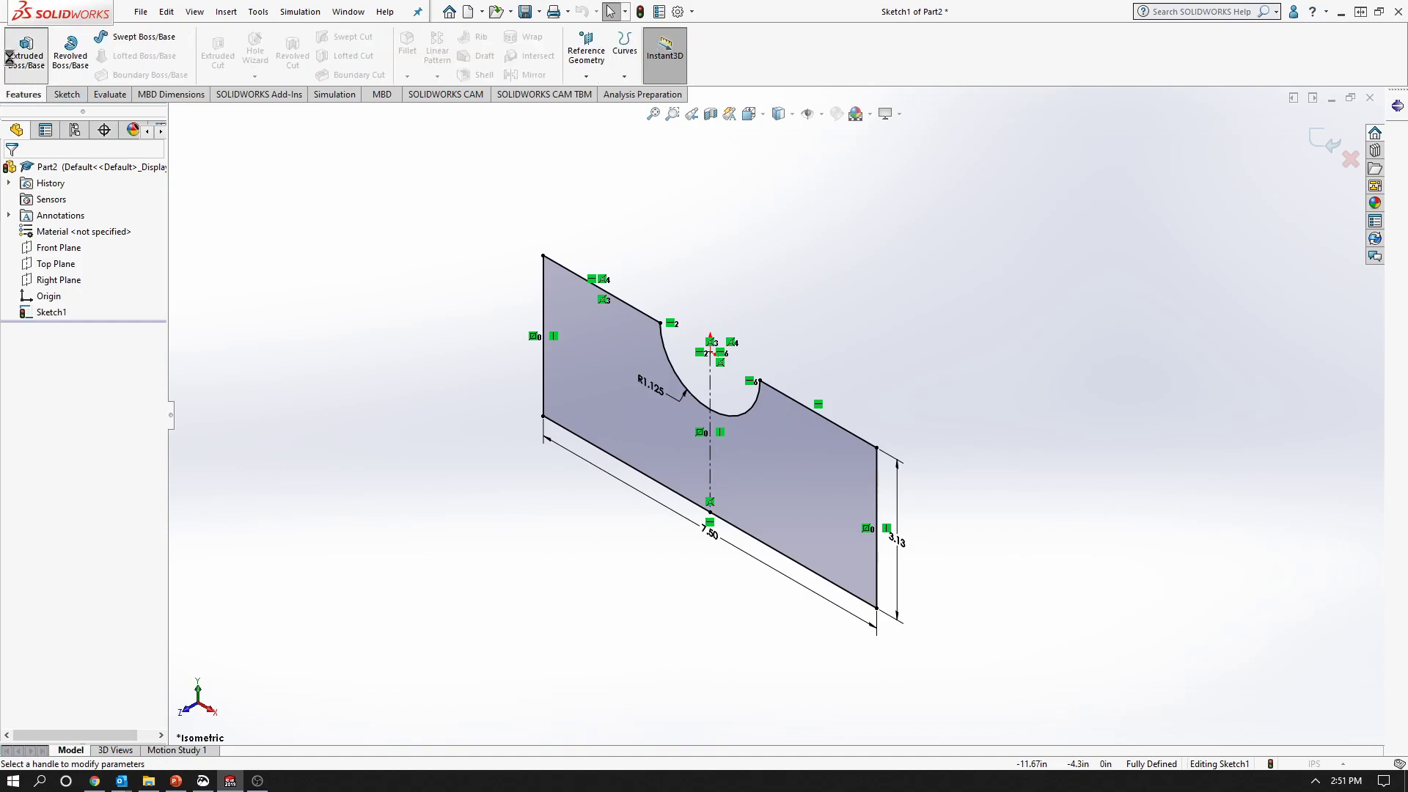
pyautogui.click(13, 61)
pyautogui.click(176, 781)
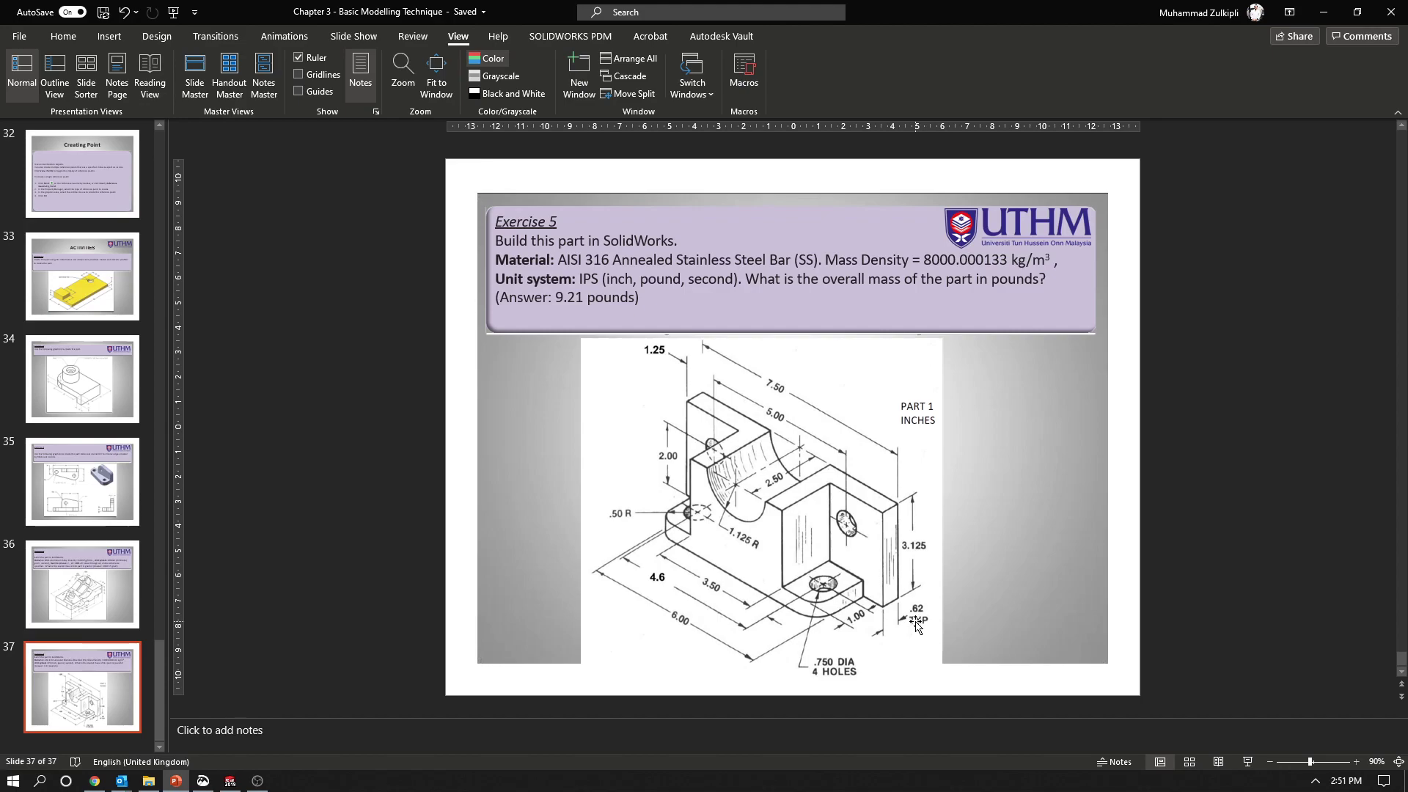
pyautogui.click(1324, 12)
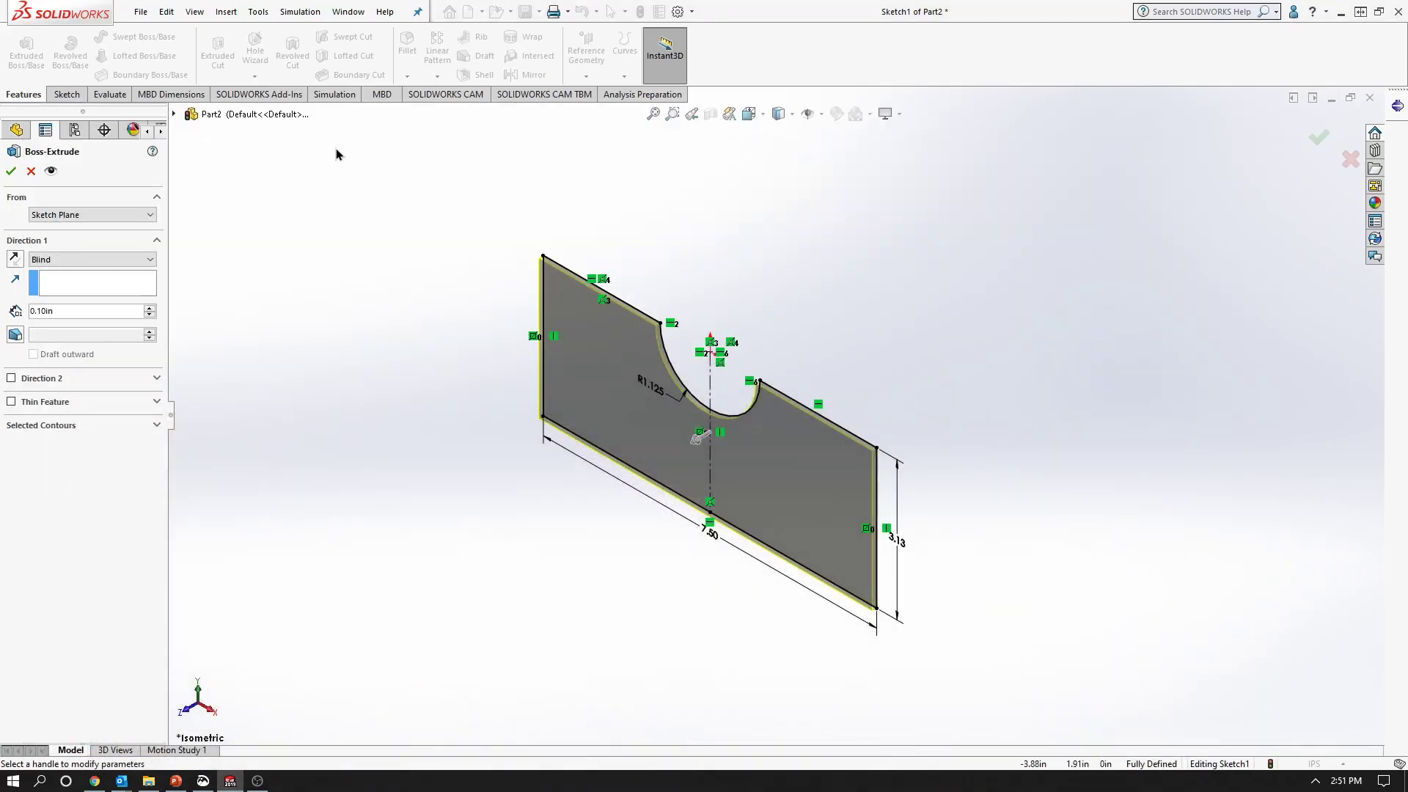
pyautogui.tripleClick(69, 311)
pyautogui.write('0.62')
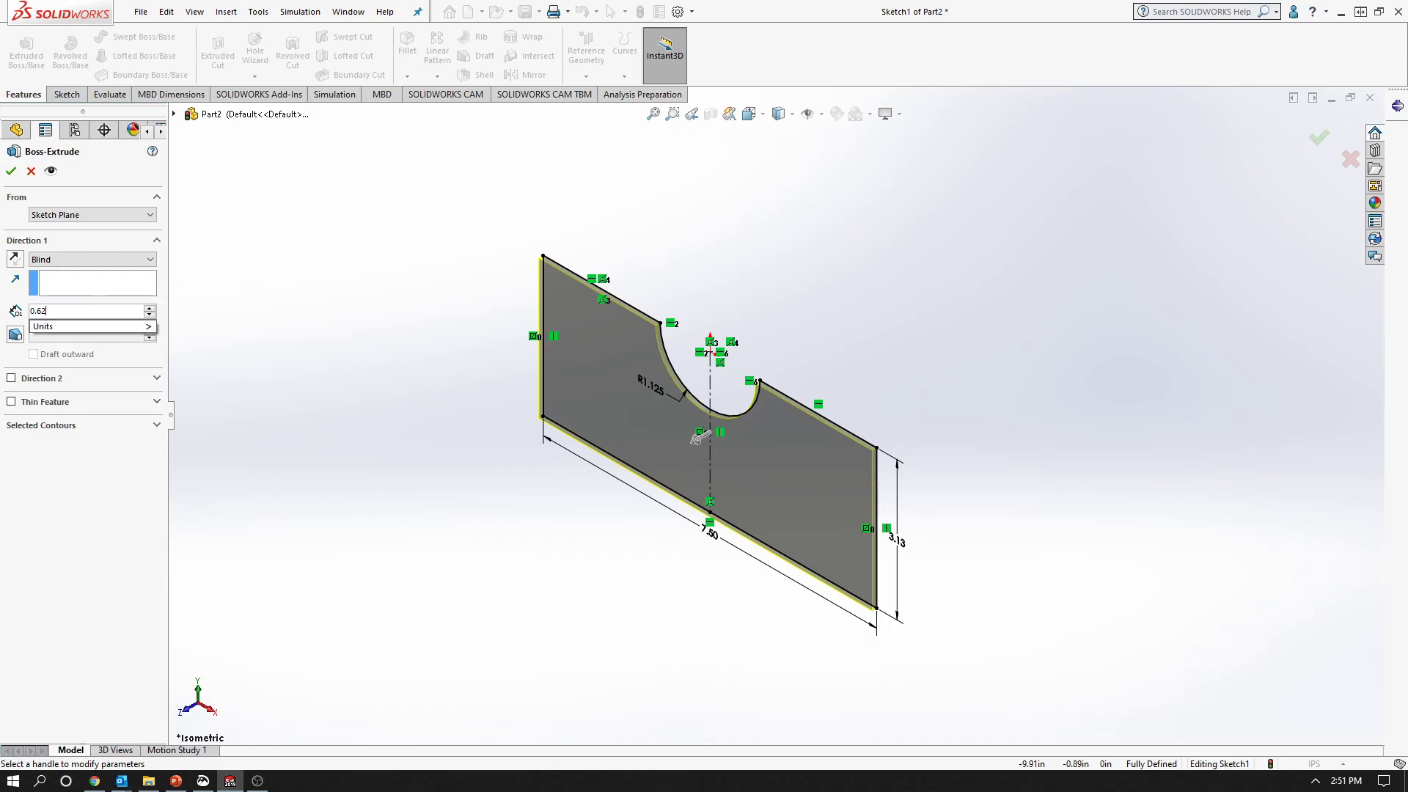
pyautogui.click(11, 171)
pyautogui.click(10, 172)
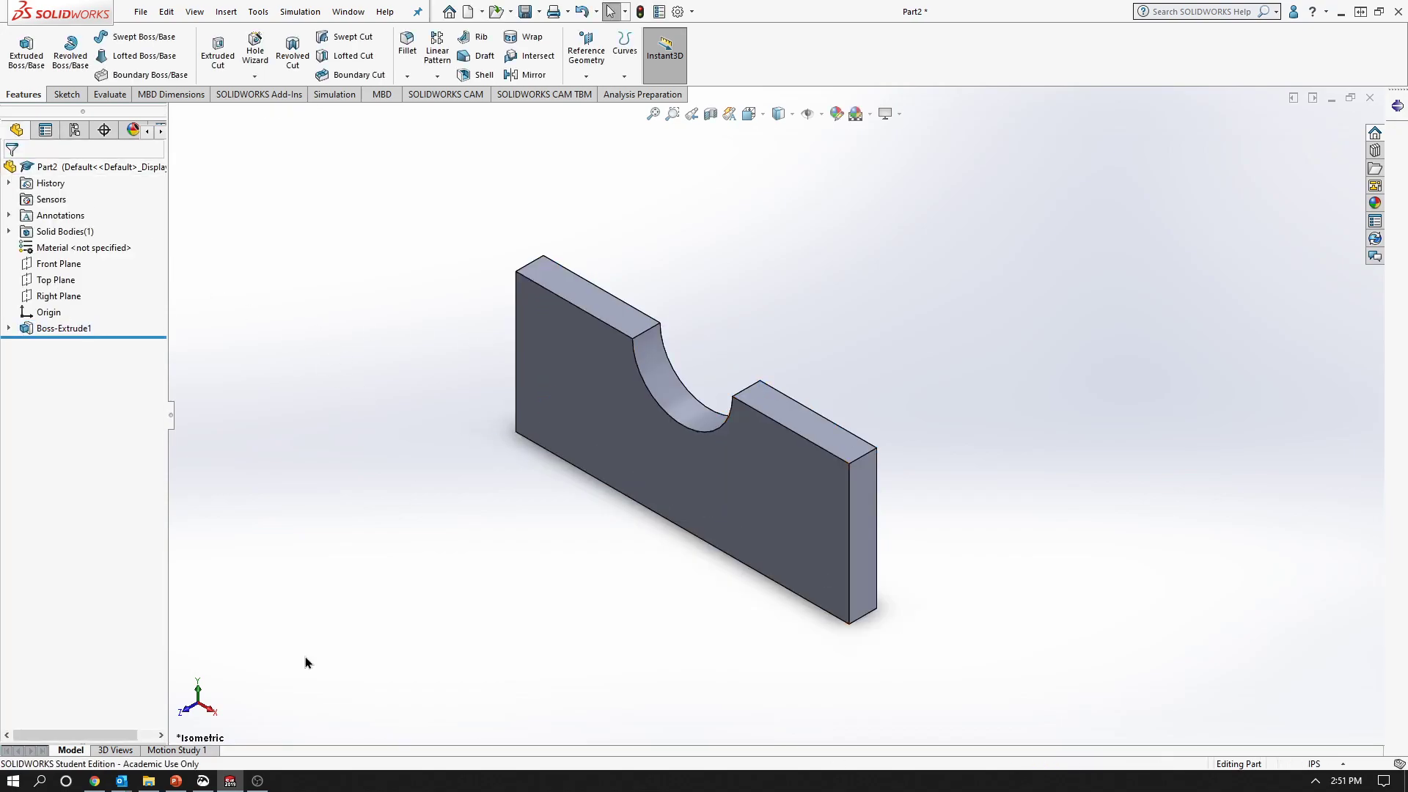
# Examine the bracket's central block in the PowerPoint part drawing and return to SOLIDWORKS
pyautogui.click(235, 782)
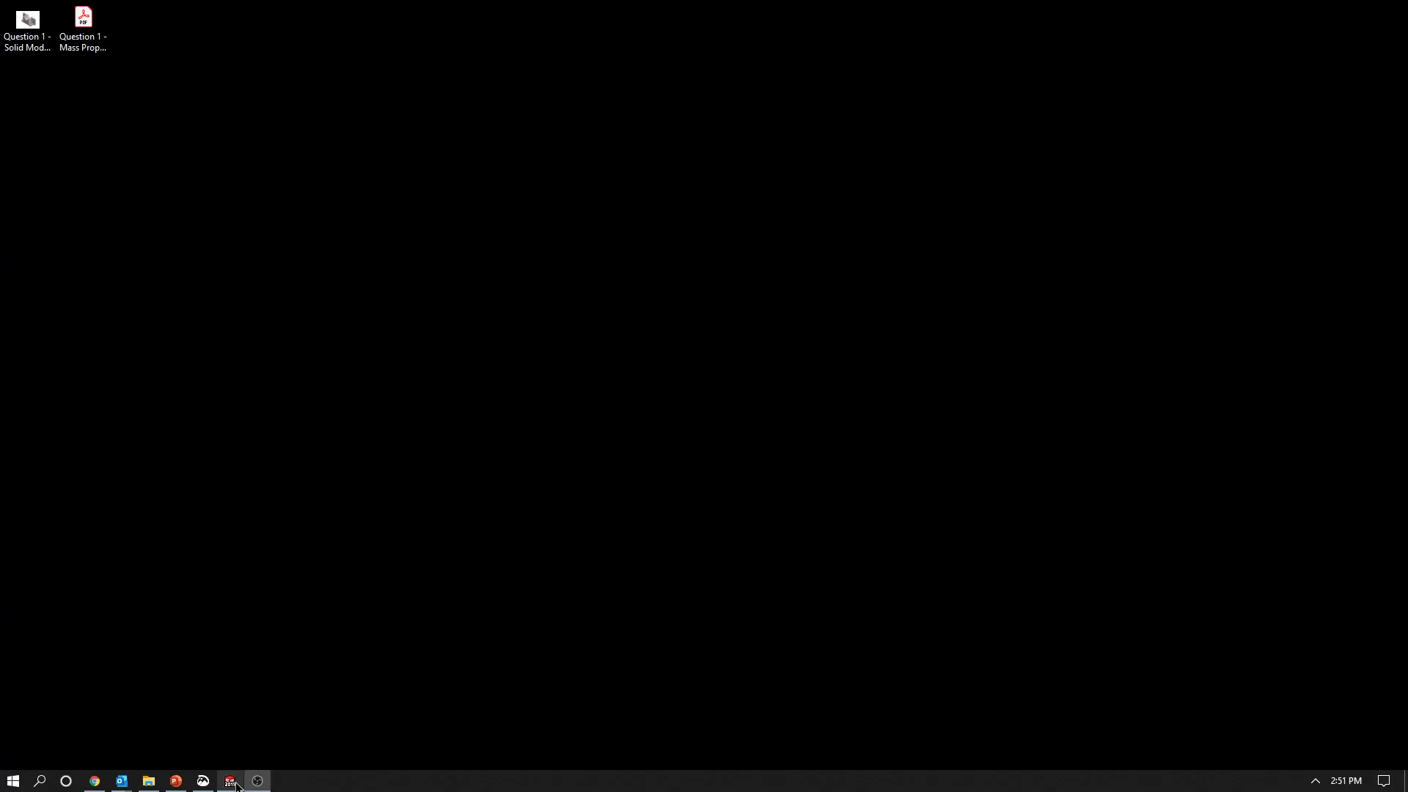
pyautogui.click(235, 782)
pyautogui.click(176, 781)
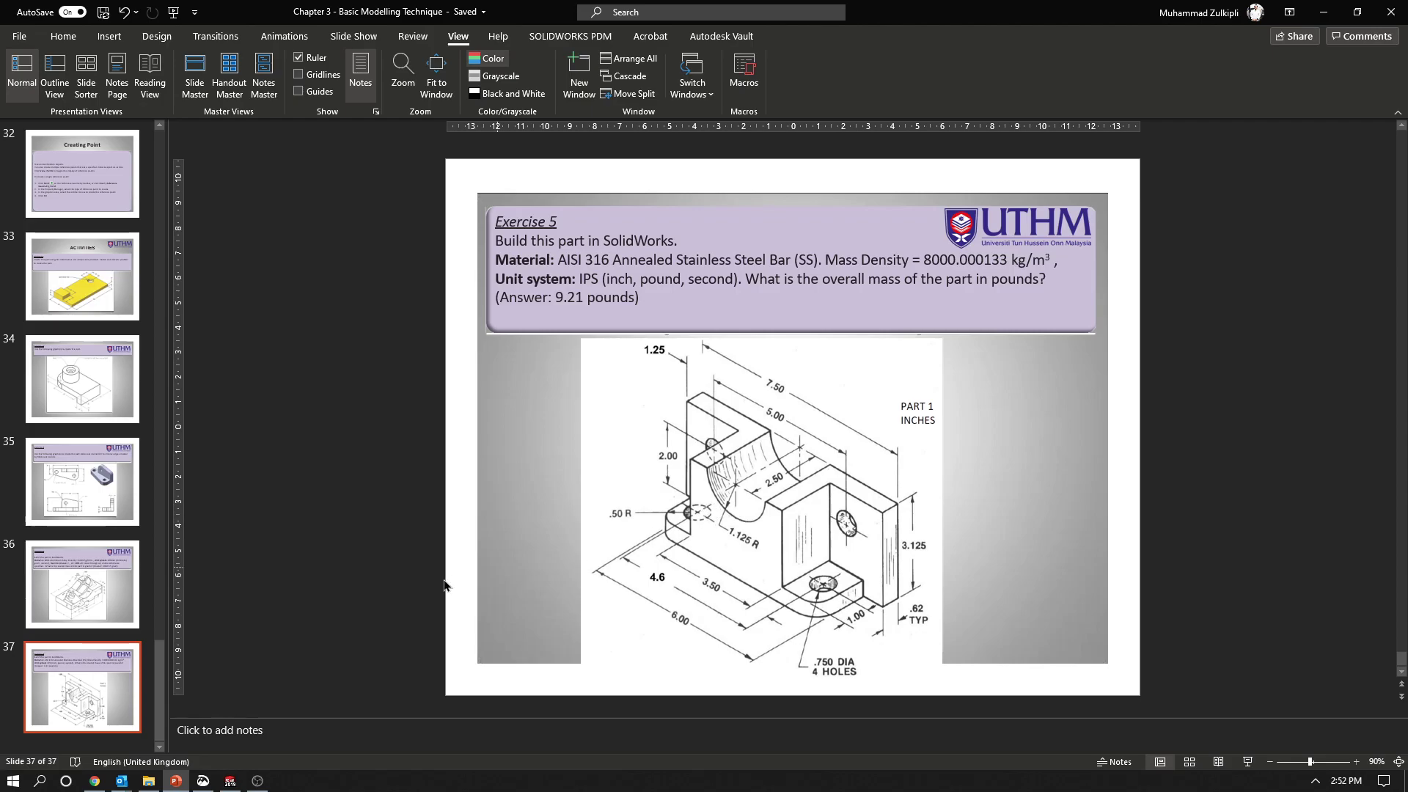
pyautogui.click(229, 780)
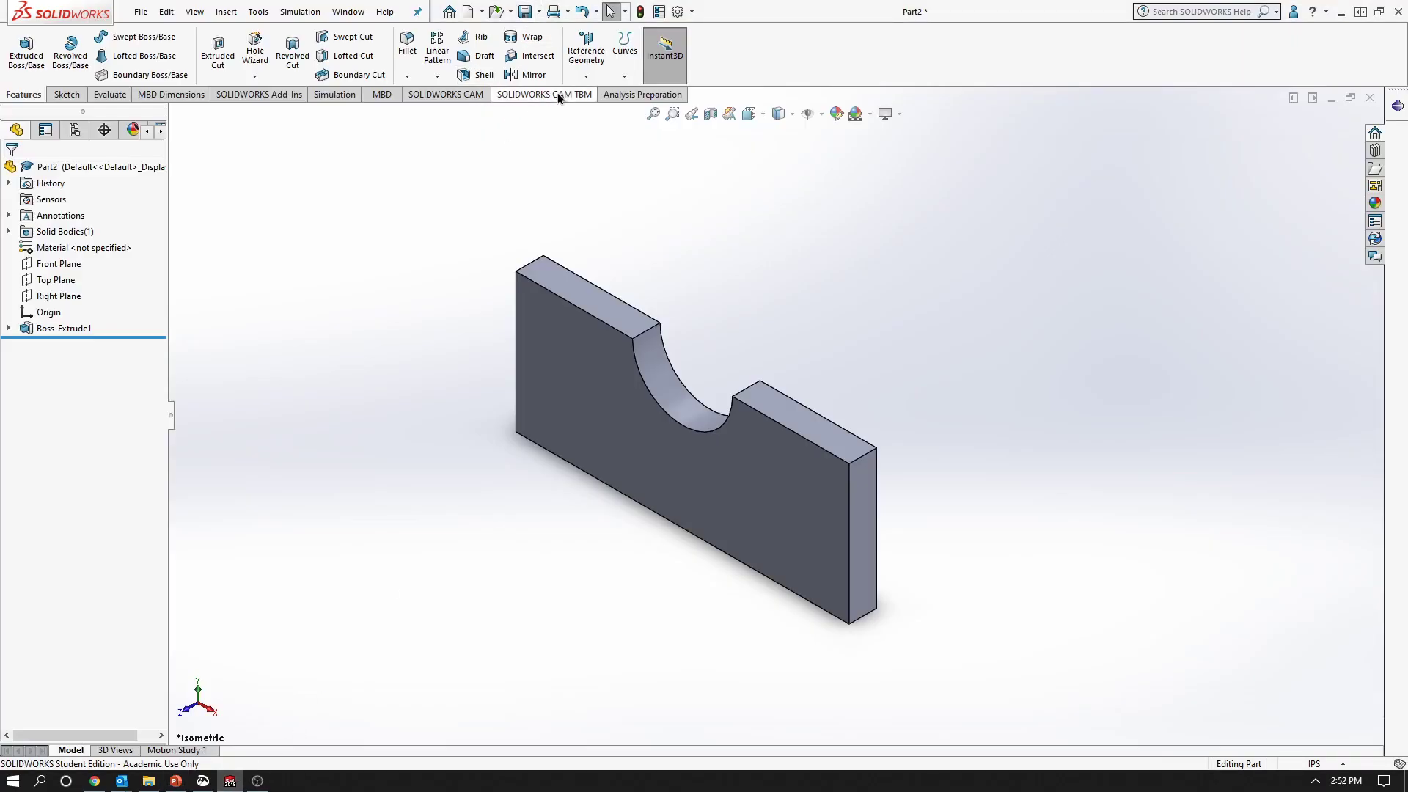
# Start a new sketch on the plate's front face and view it normal to the sketch plane
pyautogui.click(67, 94)
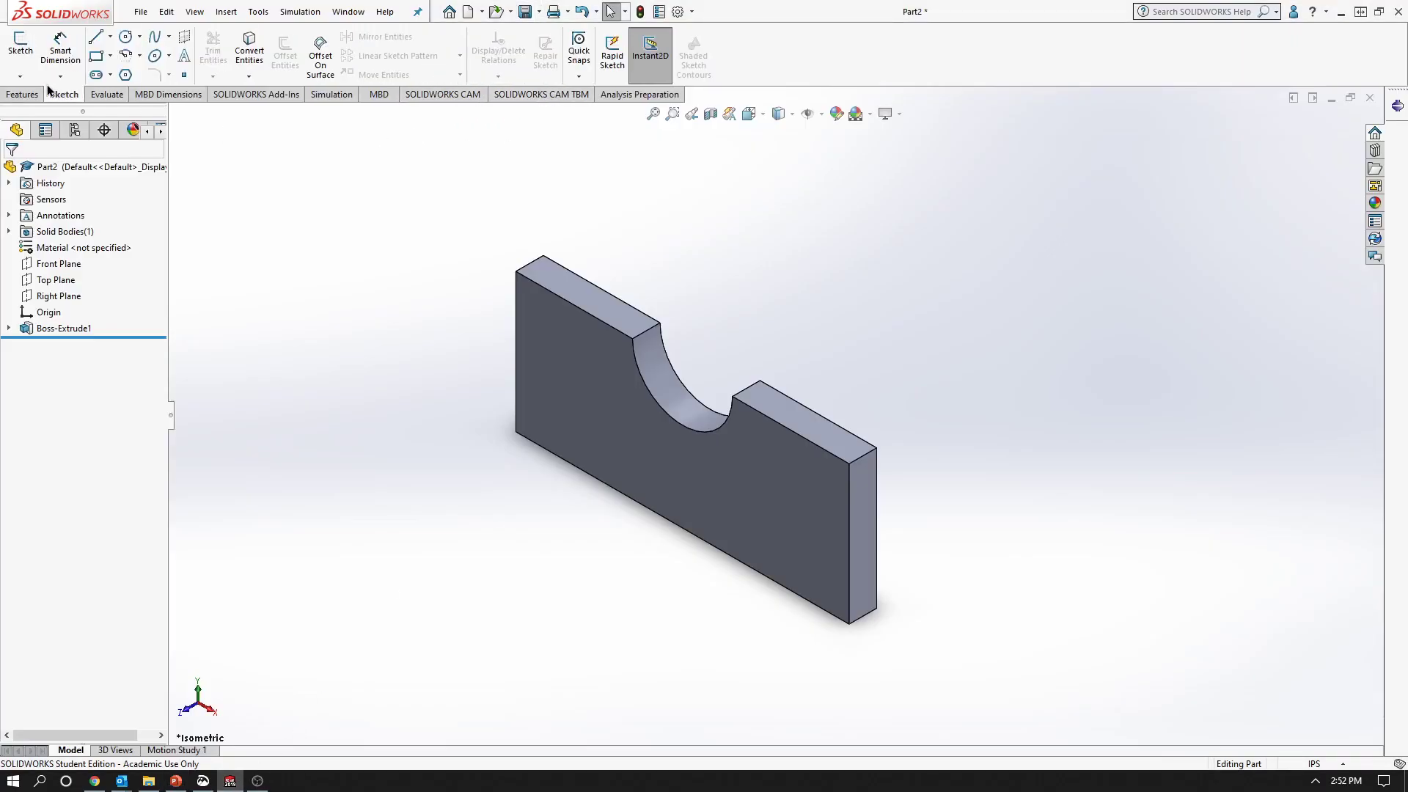
pyautogui.click(27, 42)
pyautogui.click(579, 368)
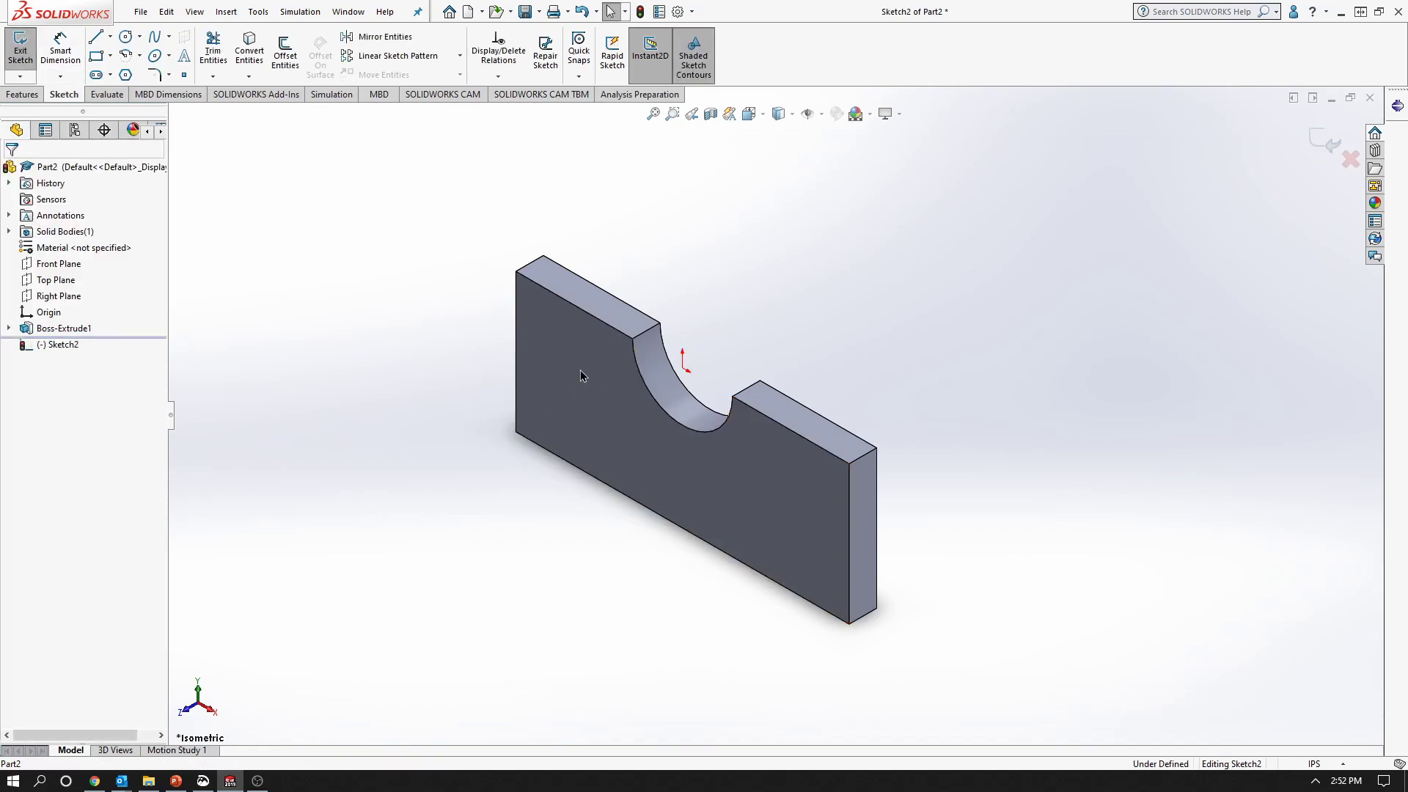
pyautogui.press('space')
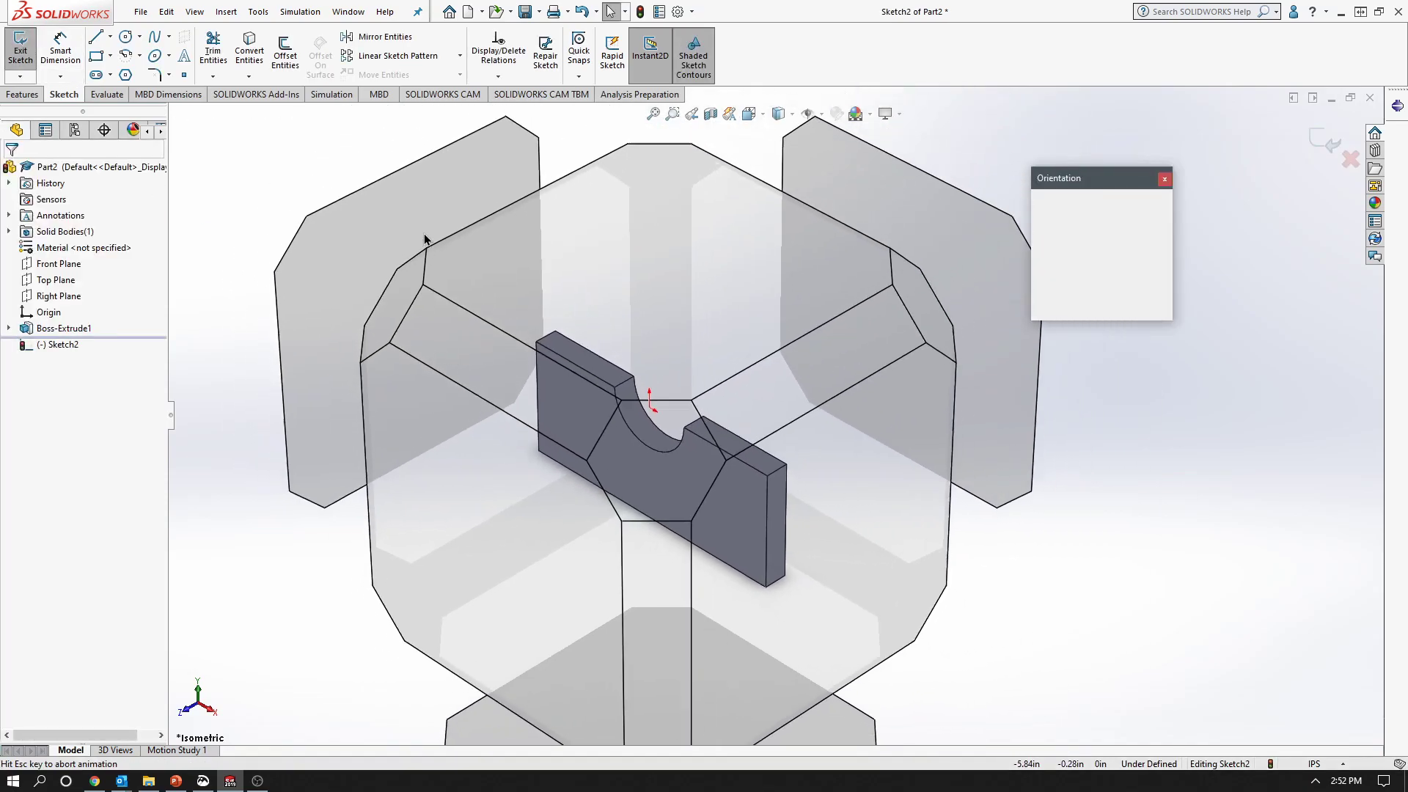
pyautogui.click(1164, 266)
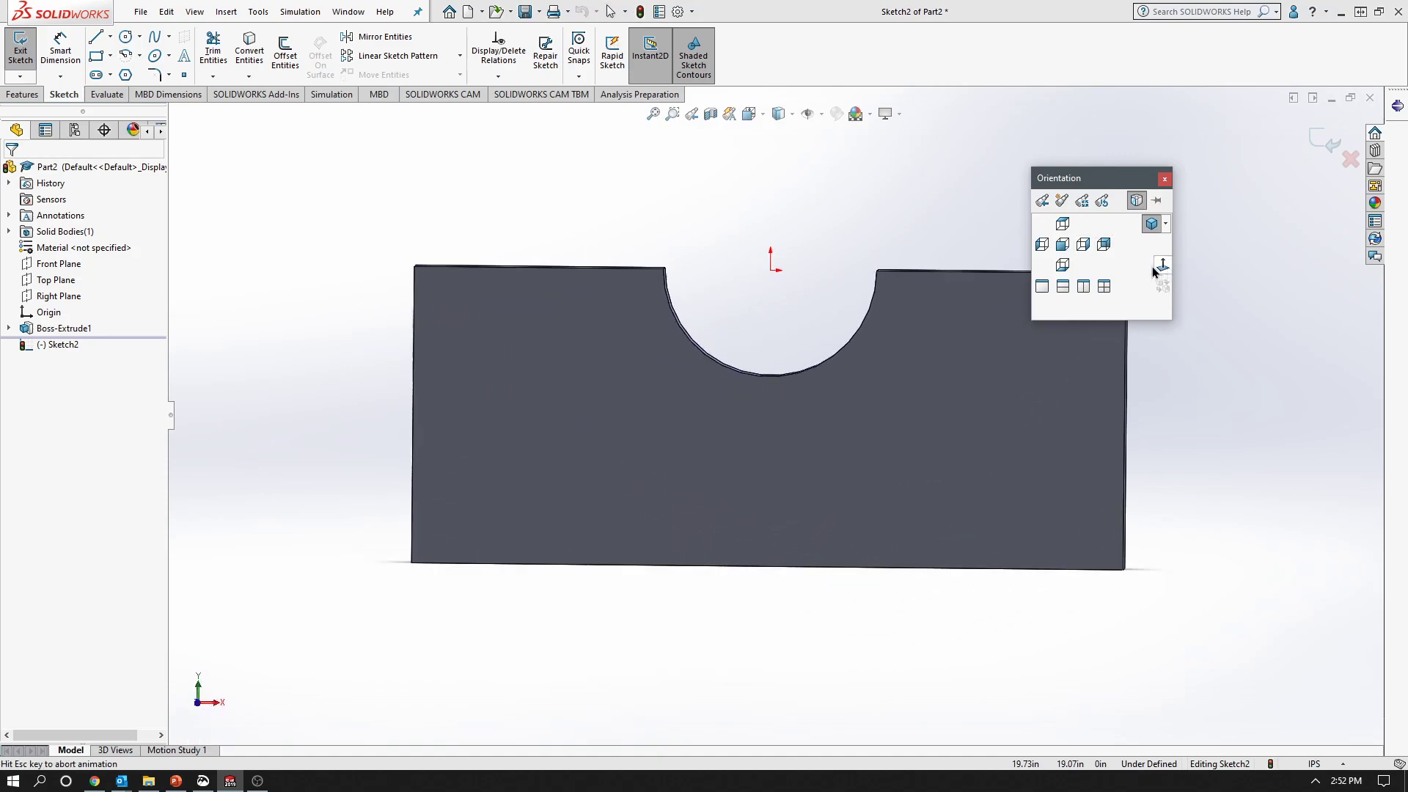
# Sketch two vertical lines from the plate's top edge to its bottom edge, one on each side of the notch
pyautogui.click(95, 36)
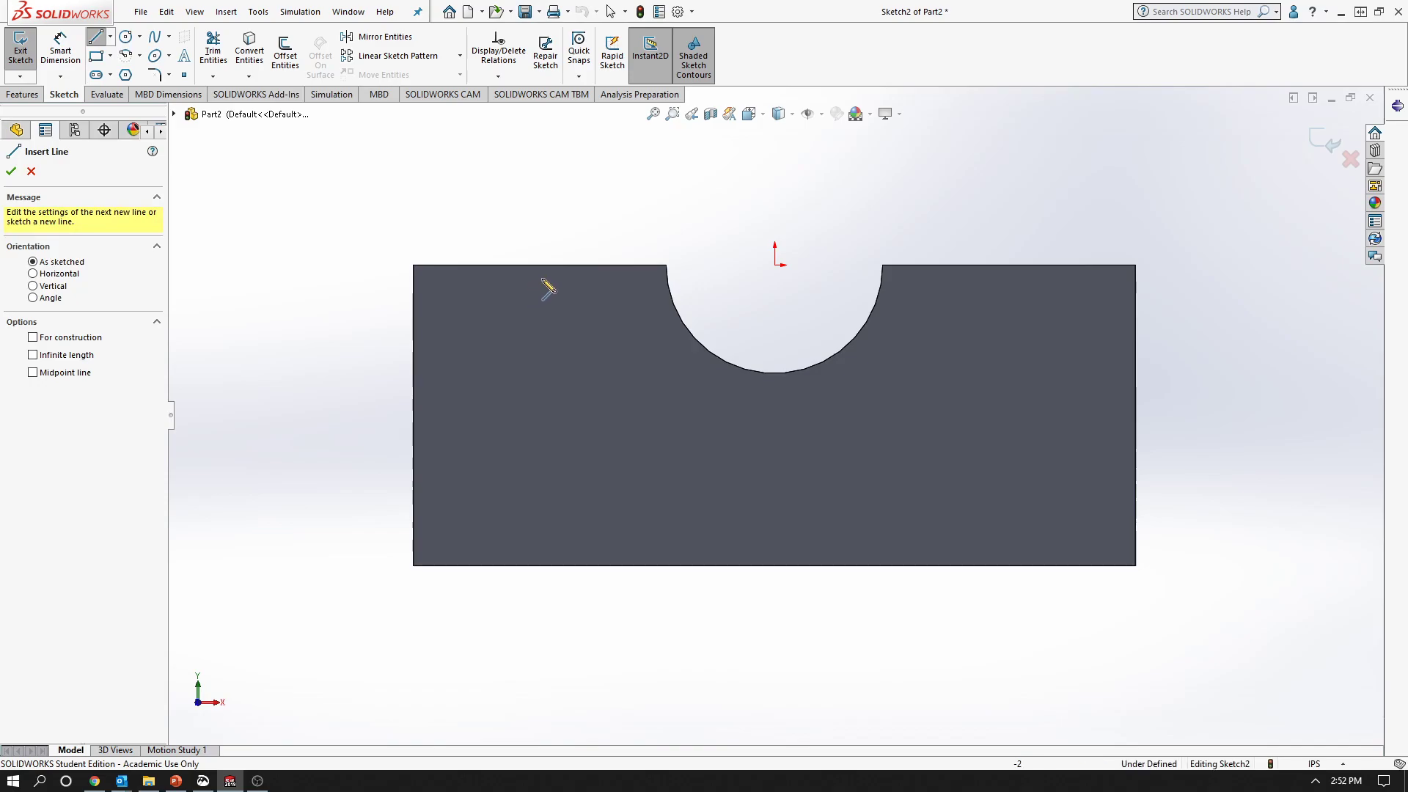
pyautogui.click(569, 265)
pyautogui.click(570, 565)
pyautogui.press('Escape')
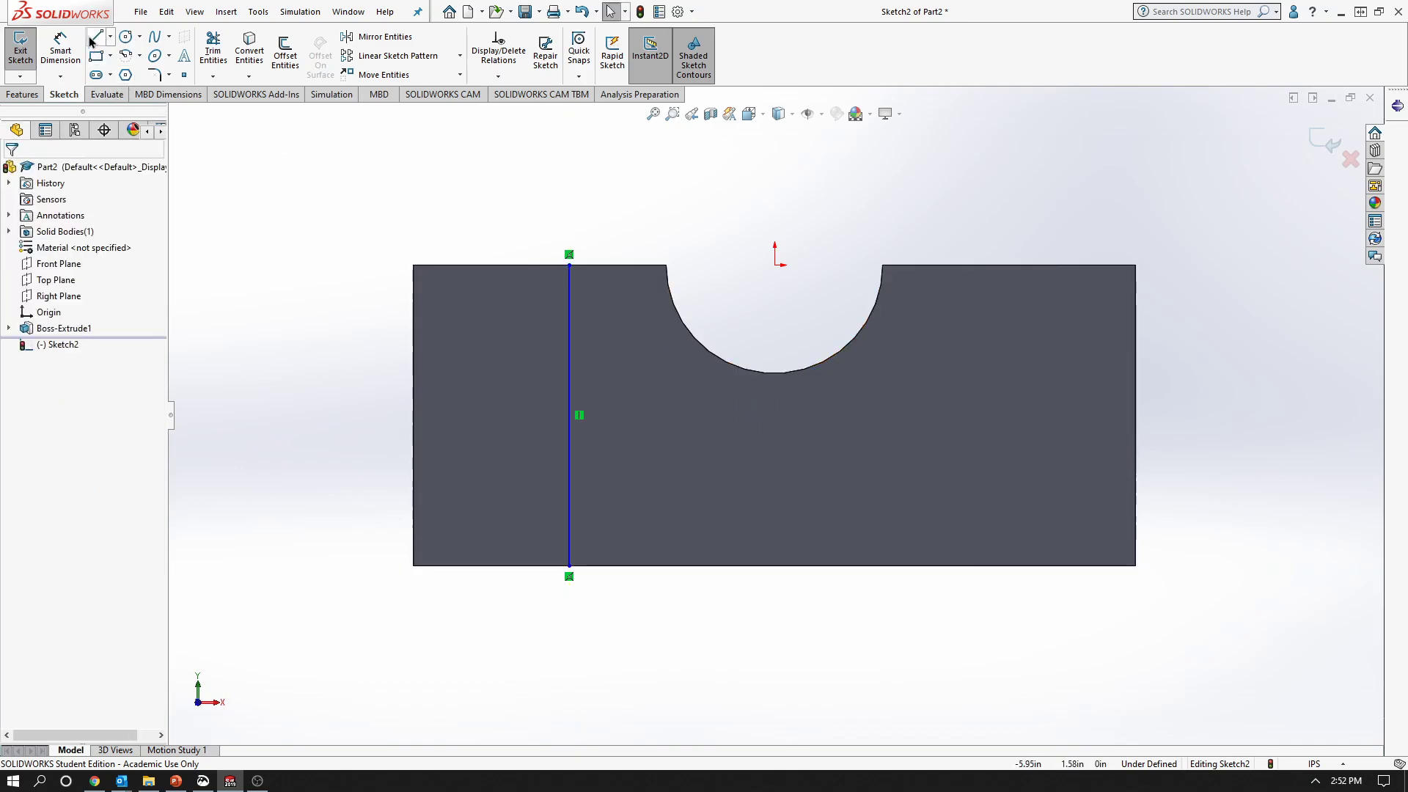
pyautogui.click(1030, 265)
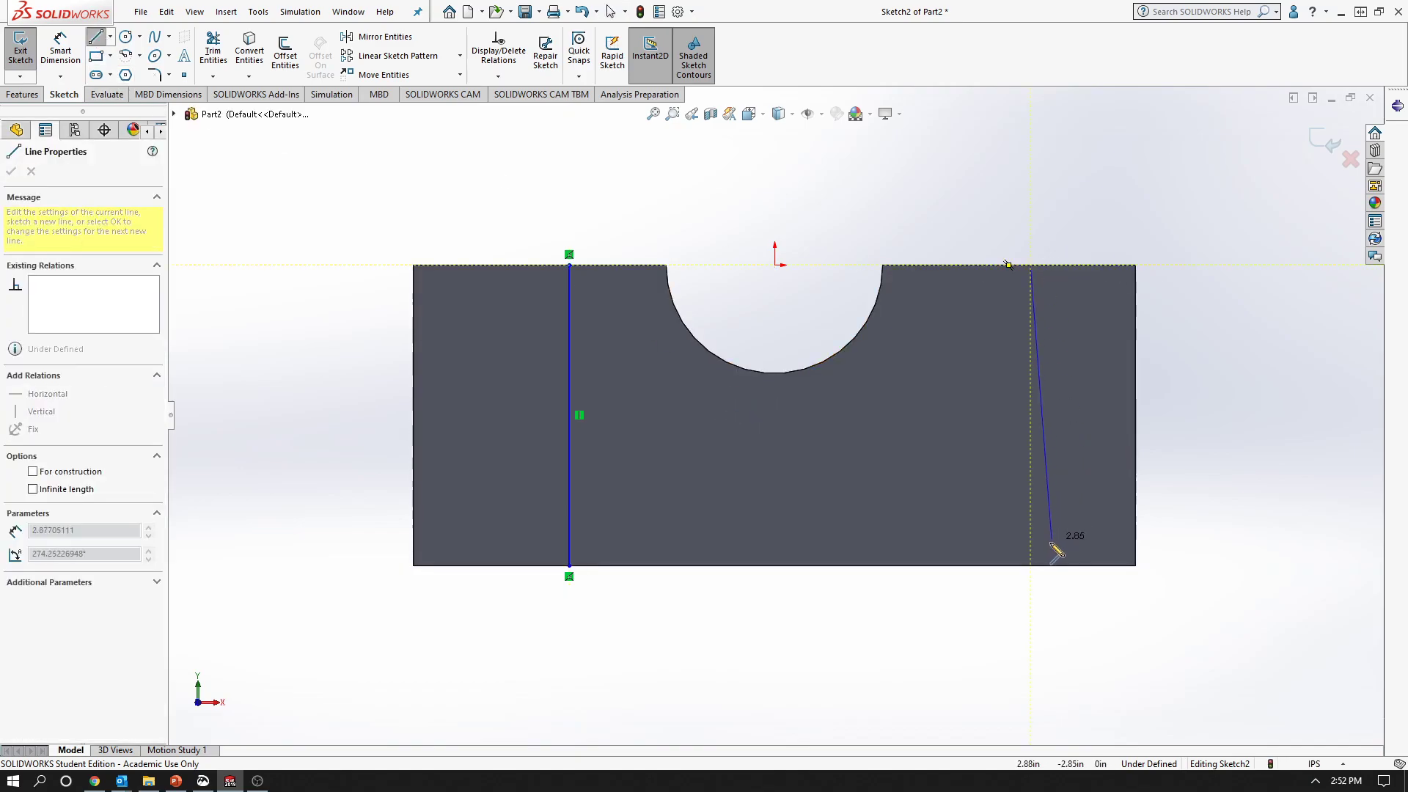
pyautogui.click(1030, 565)
pyautogui.press('Escape')
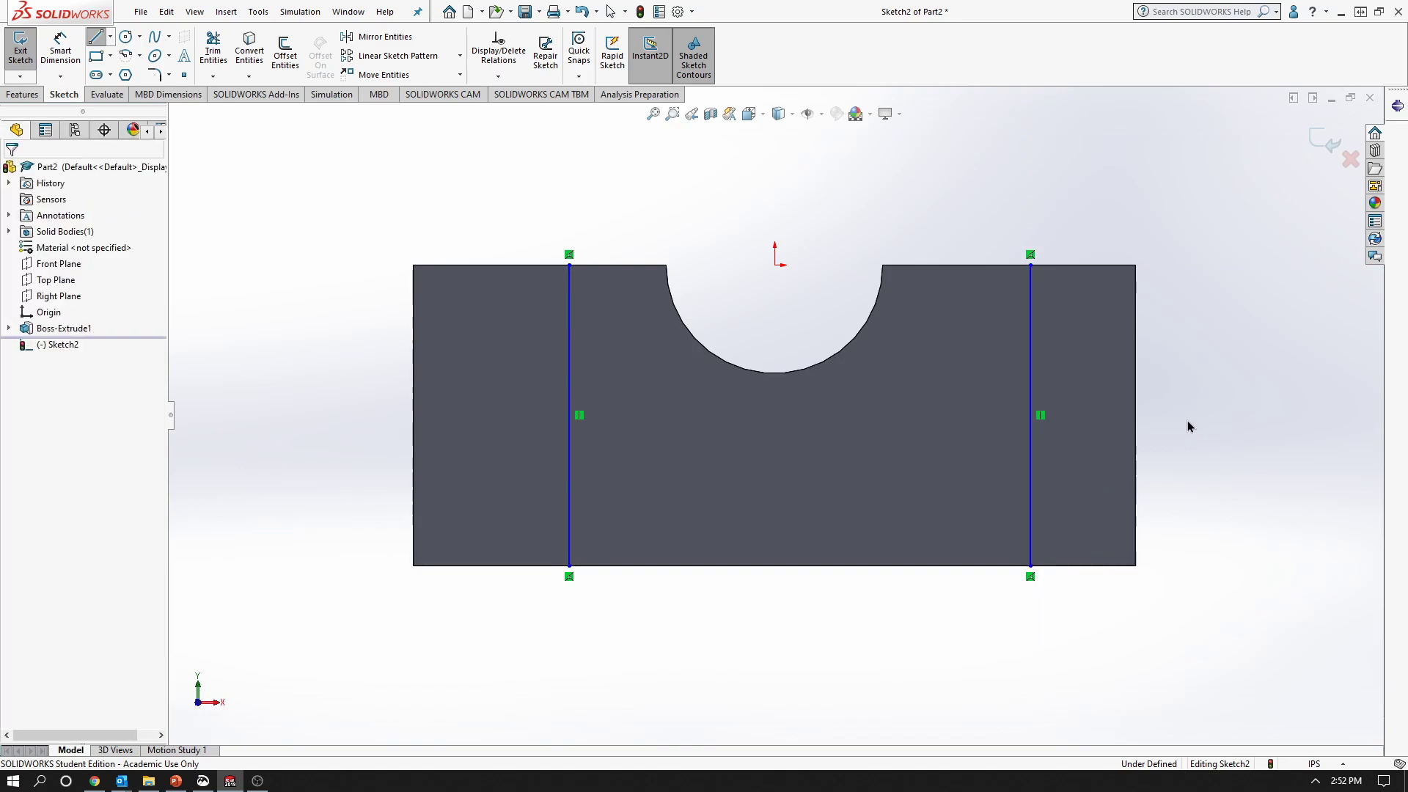
# Draw a vertical centerline from the origin down to the plate's bottom edge
pyautogui.click(110, 35)
pyautogui.click(120, 75)
pyautogui.click(775, 264)
pyautogui.click(775, 566)
pyautogui.press('Escape')
pyautogui.press('Escape')
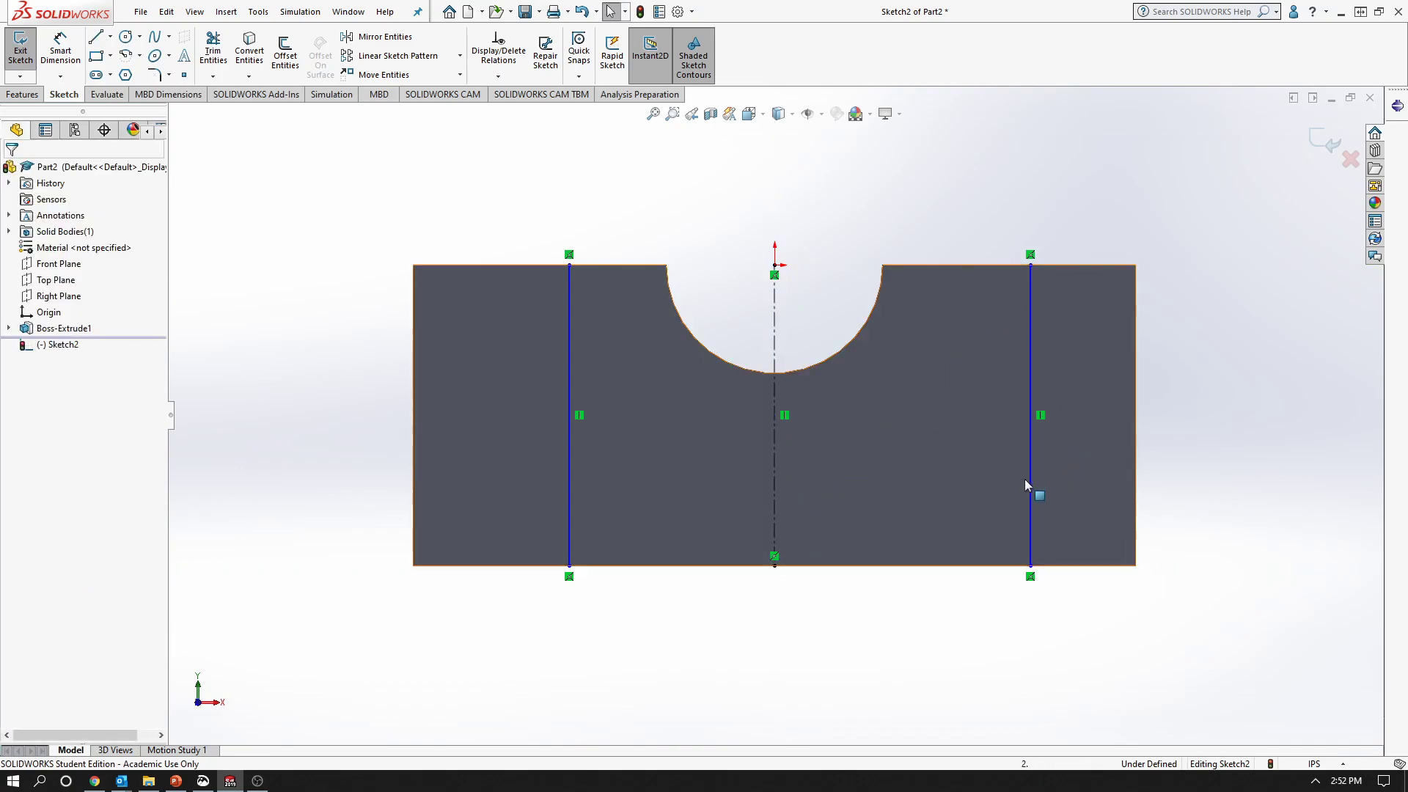
# Make the two vertical lines symmetric about the centerline and shift the left one slightly outward
pyautogui.click(782, 473)
pyautogui.click(568, 516)
pyautogui.keyDown('ctrl'); pyautogui.click(568, 516); pyautogui.keyUp('ctrl')
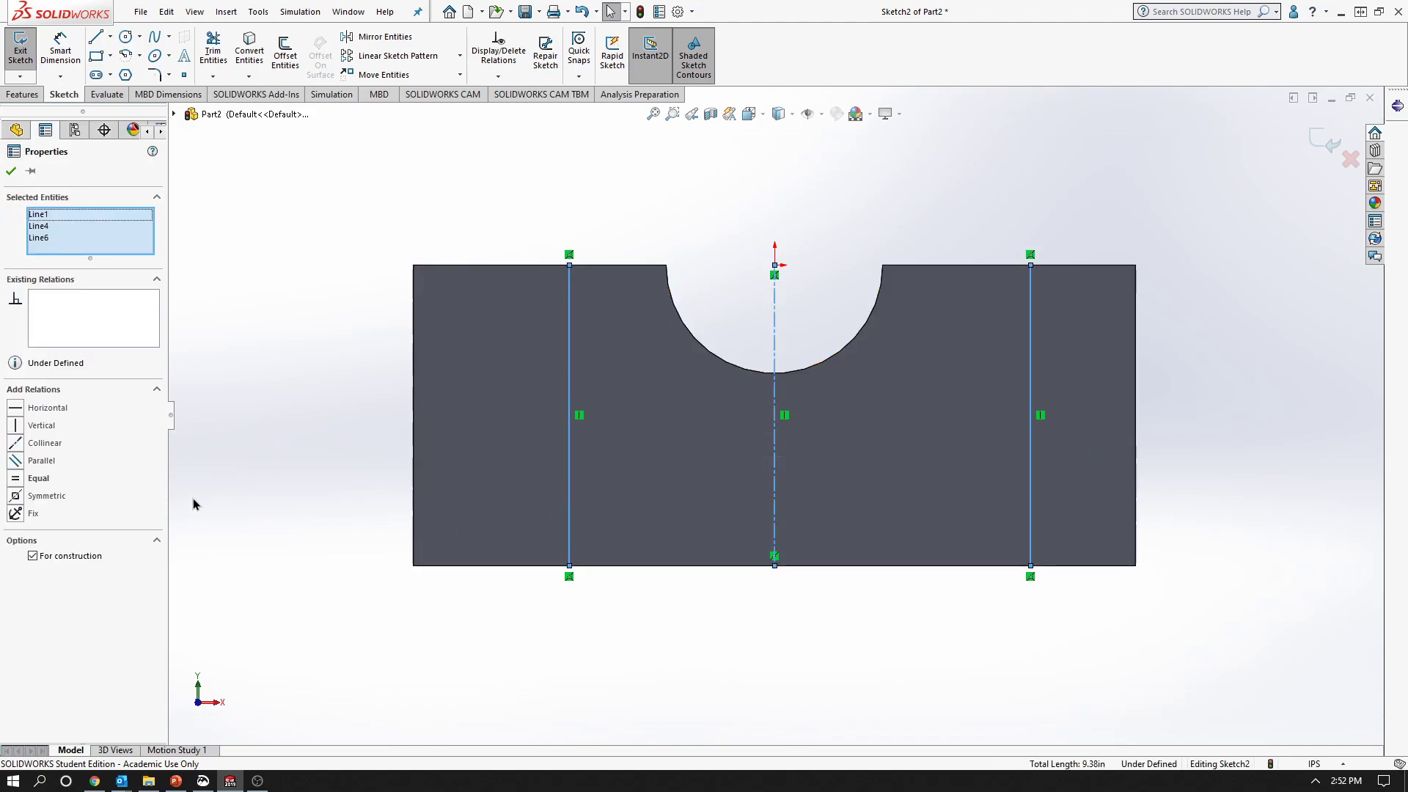
pyautogui.click(17, 498)
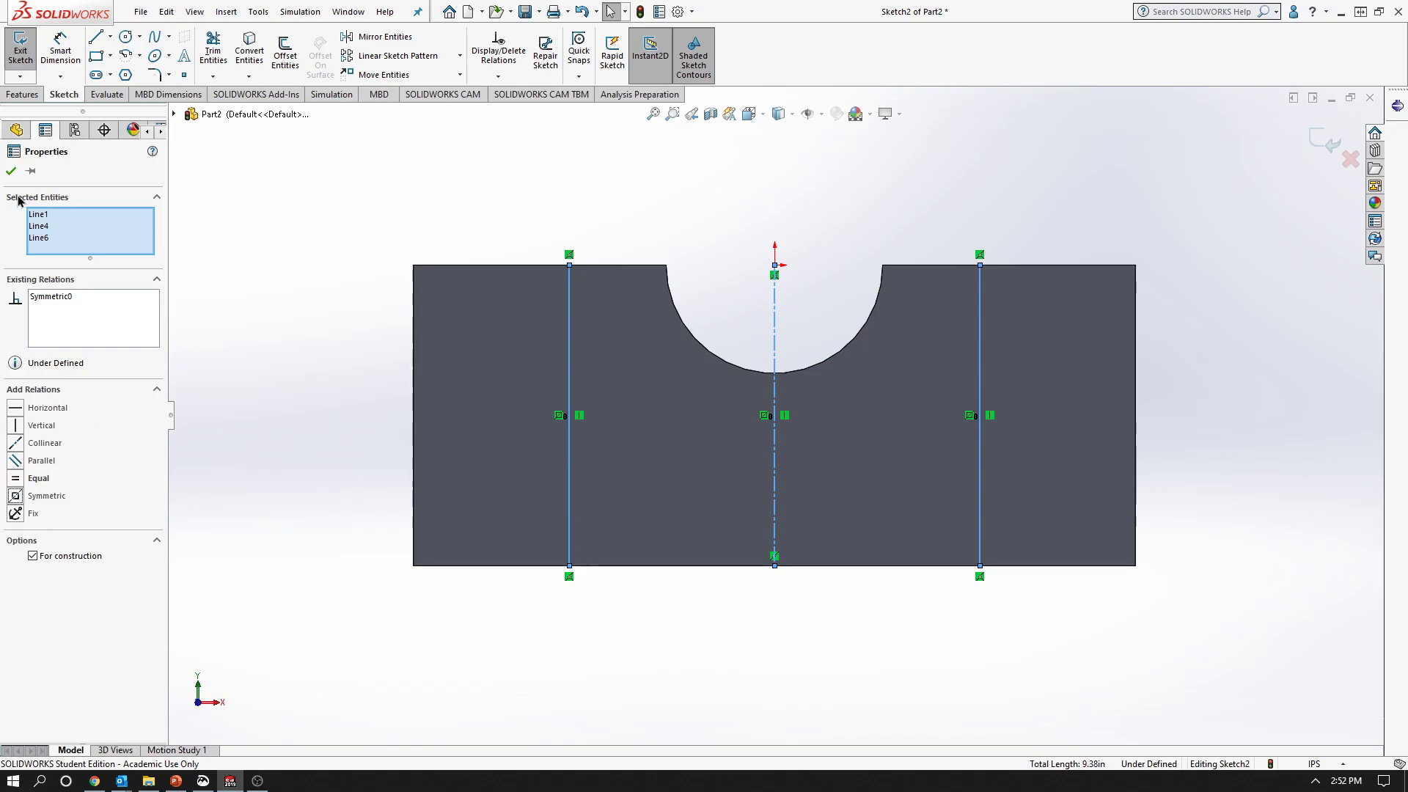
pyautogui.click(11, 172)
pyautogui.moveTo(569, 442)
pyautogui.mouseDown()
pyautogui.moveTo(698, 439)
pyautogui.moveTo(561, 442)
pyautogui.mouseUp()
pyautogui.click(717, 658)
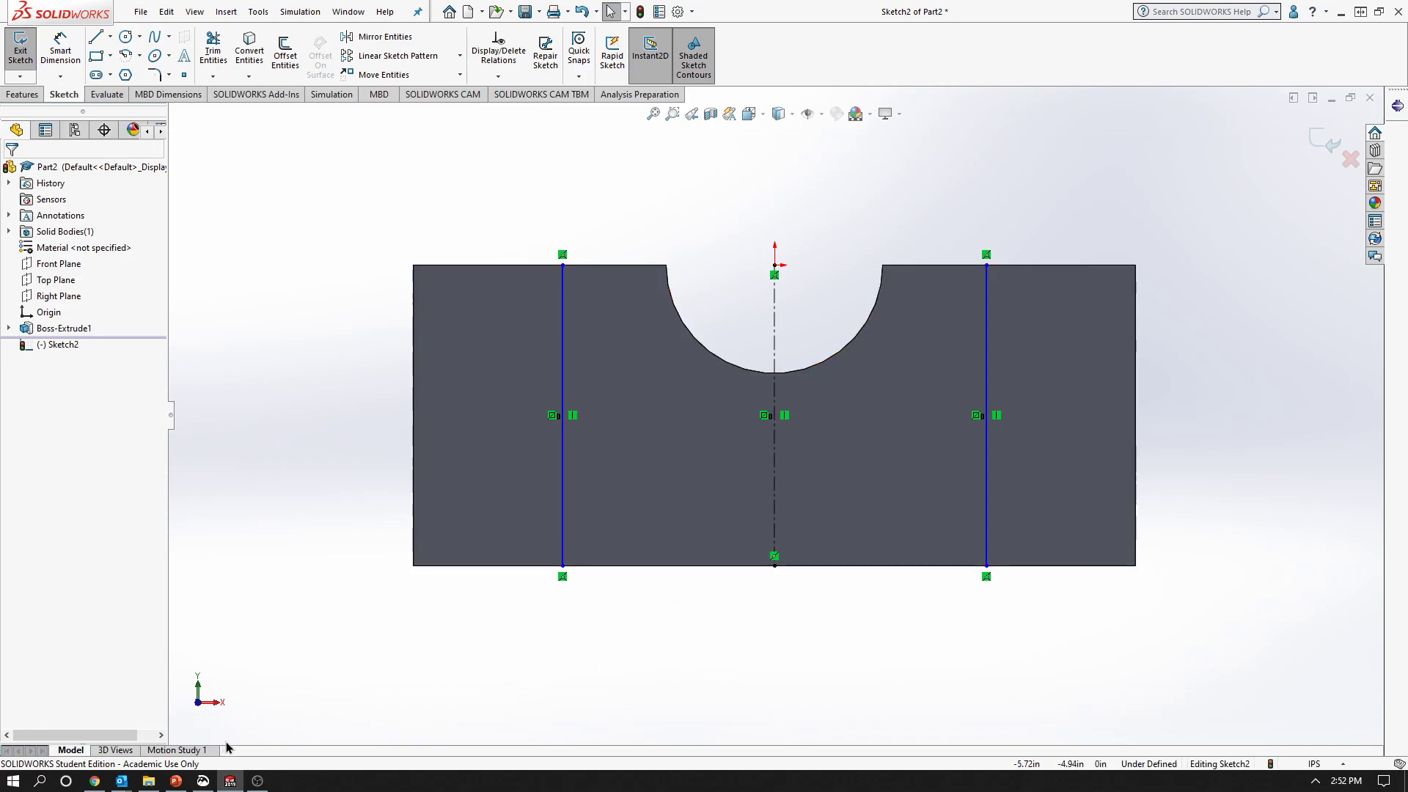
# Look up the block width in the PowerPoint drawing, return to SOLIDWORKS and dimension the spacing between the two vertical lines as 3.5 in
pyautogui.click(176, 781)
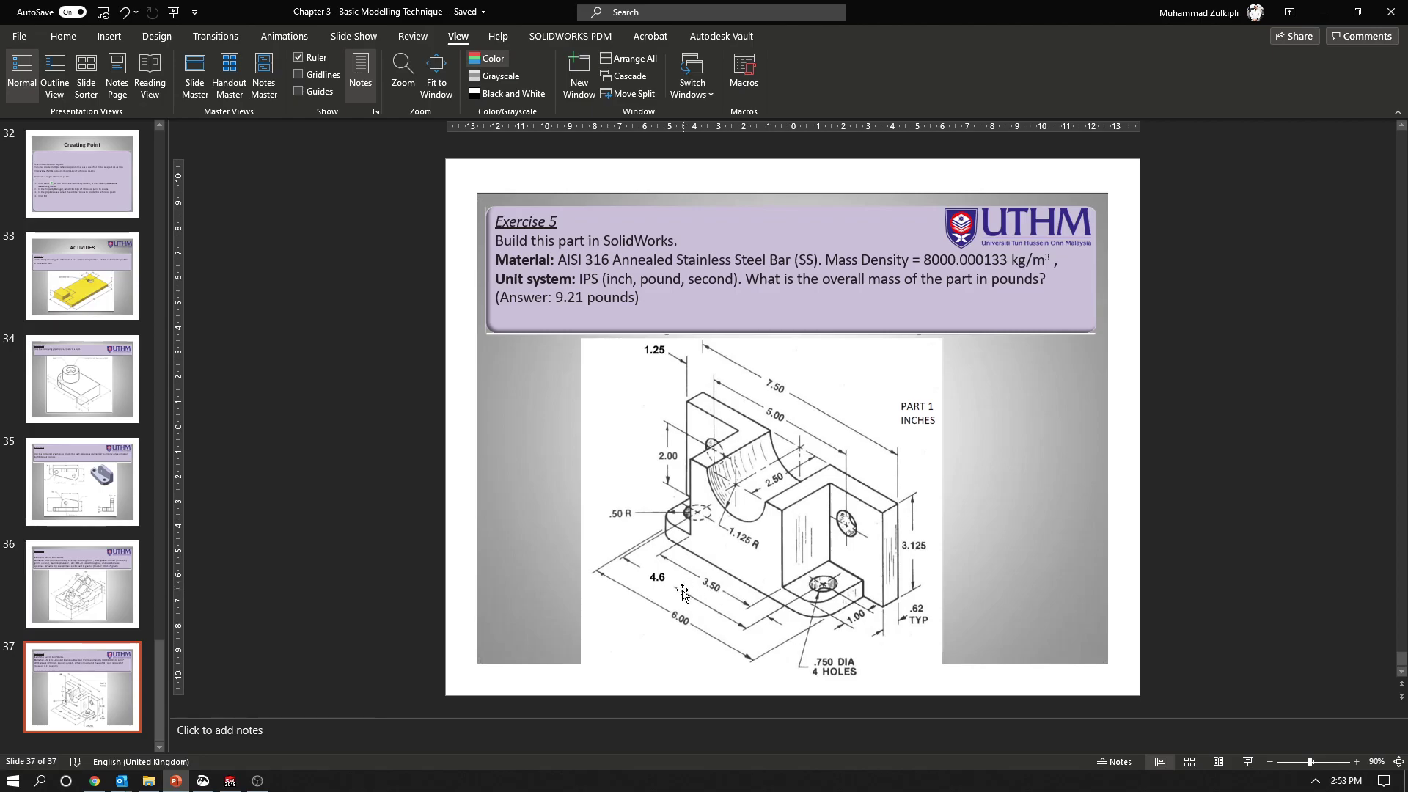
pyautogui.click(1324, 12)
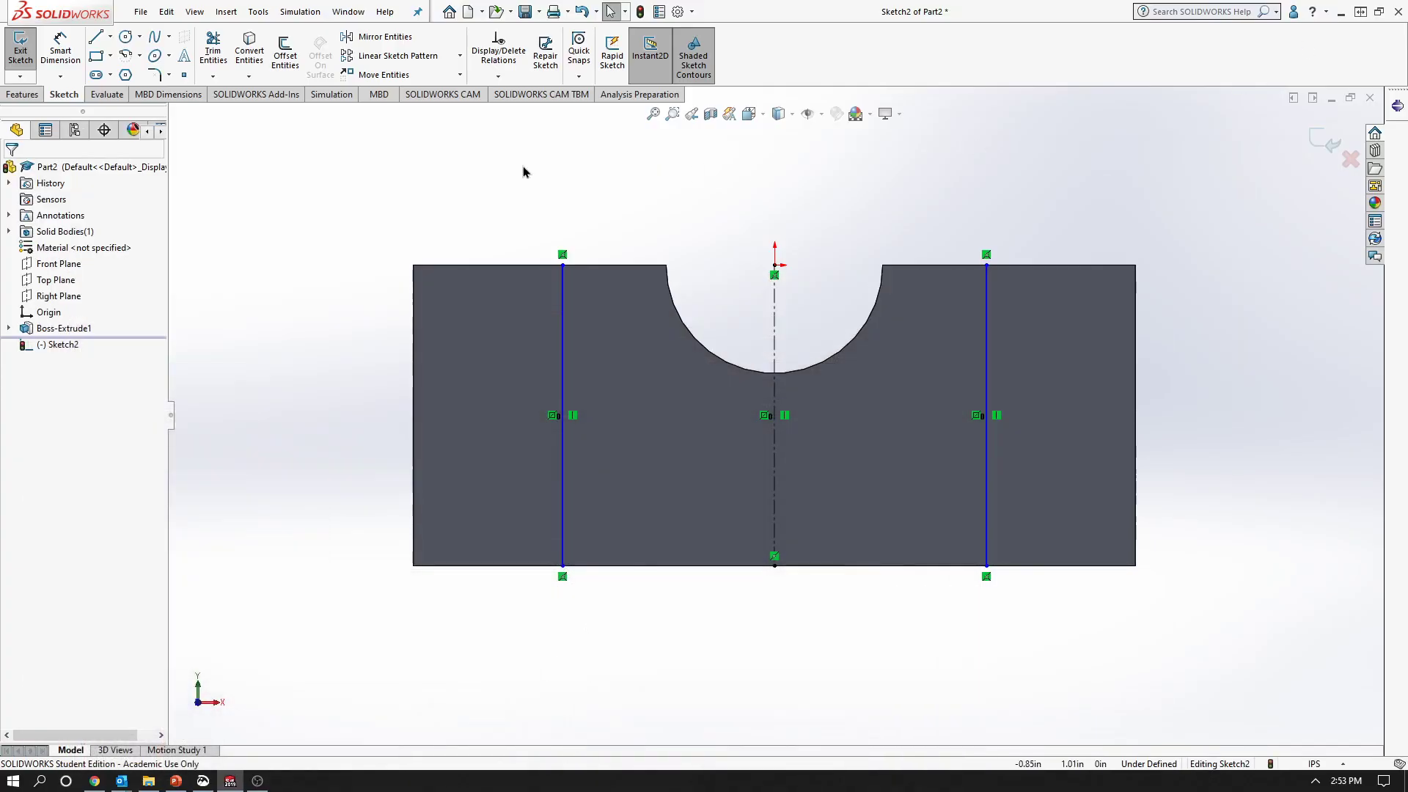
pyautogui.click(563, 468)
pyautogui.click(986, 505)
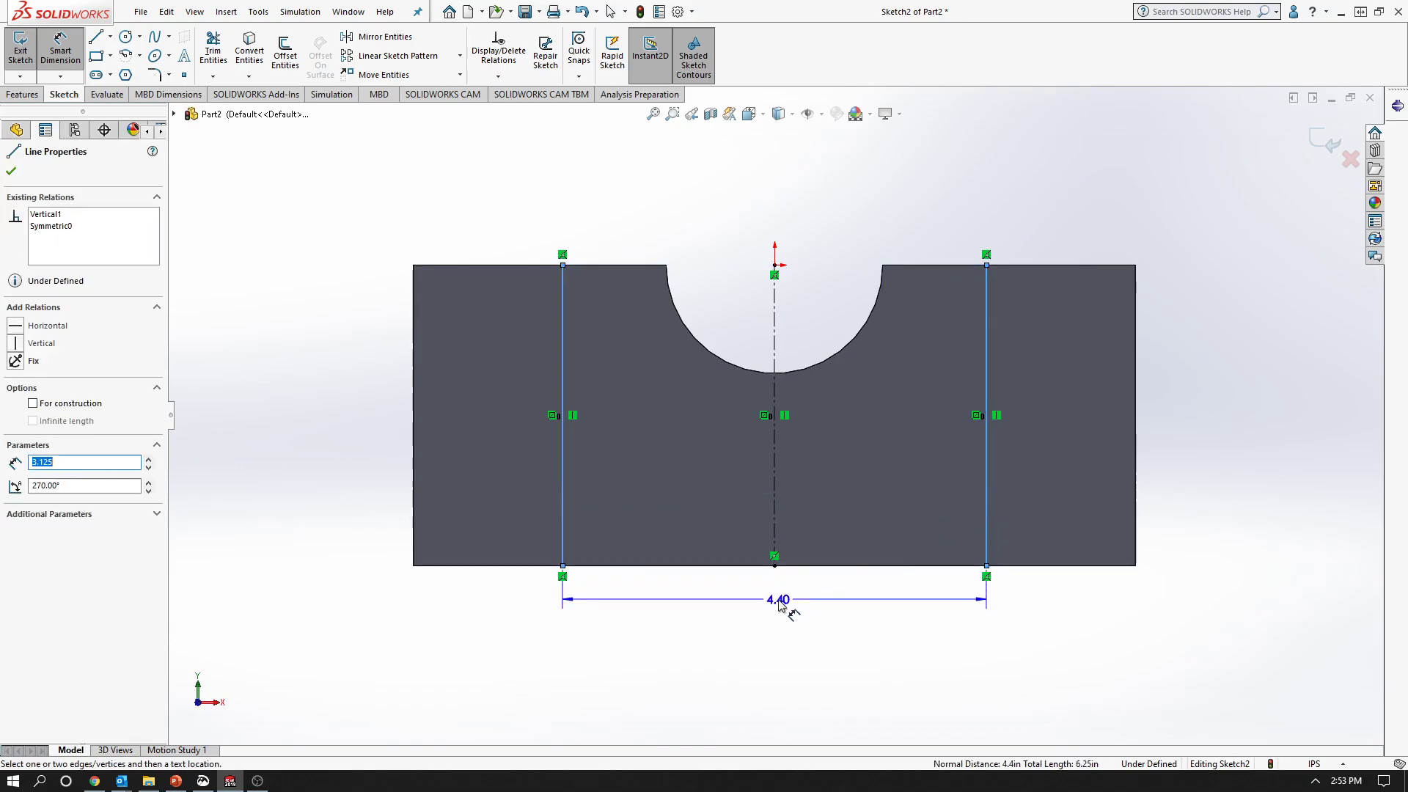
pyautogui.click(772, 601)
pyautogui.write('3.5')
pyautogui.press('Return')
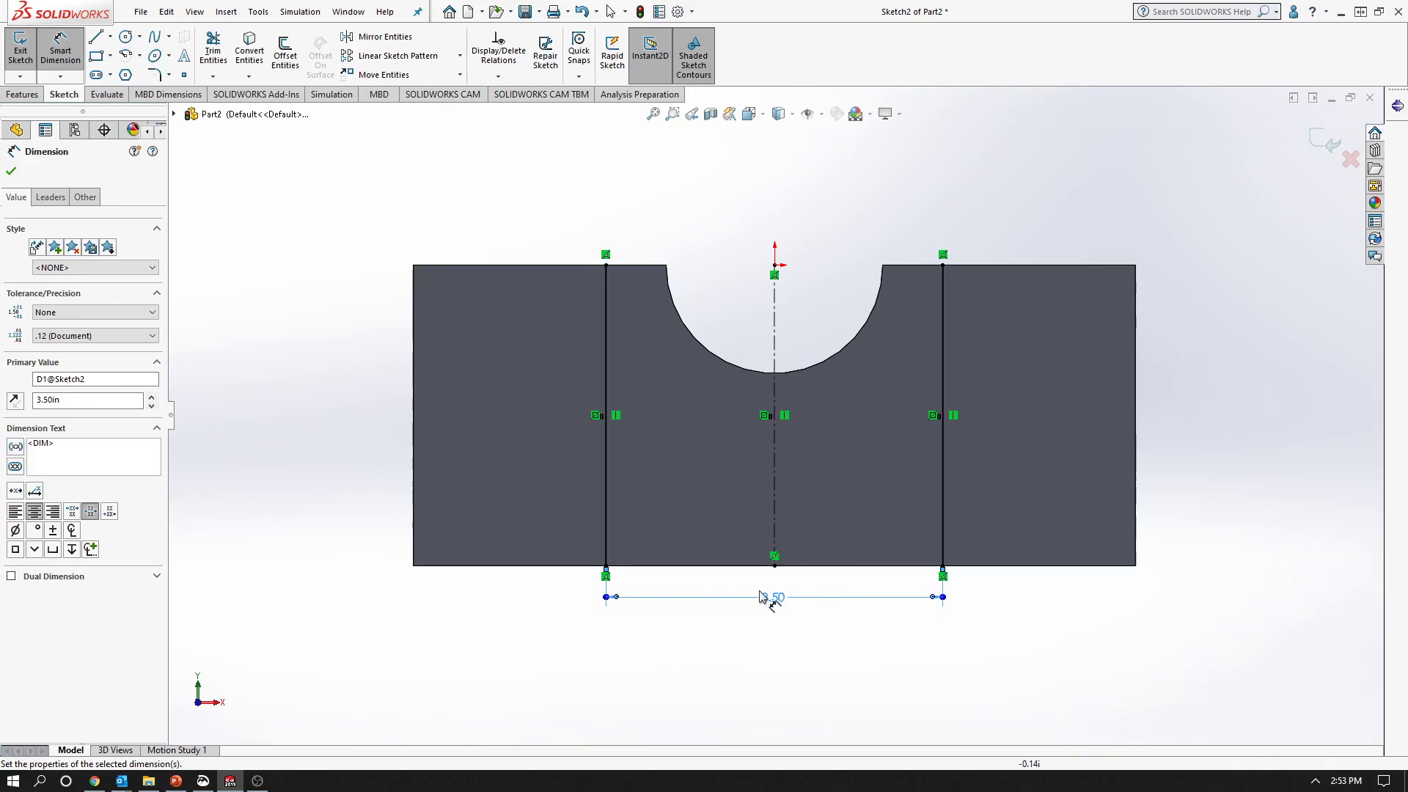
pyautogui.click(909, 669)
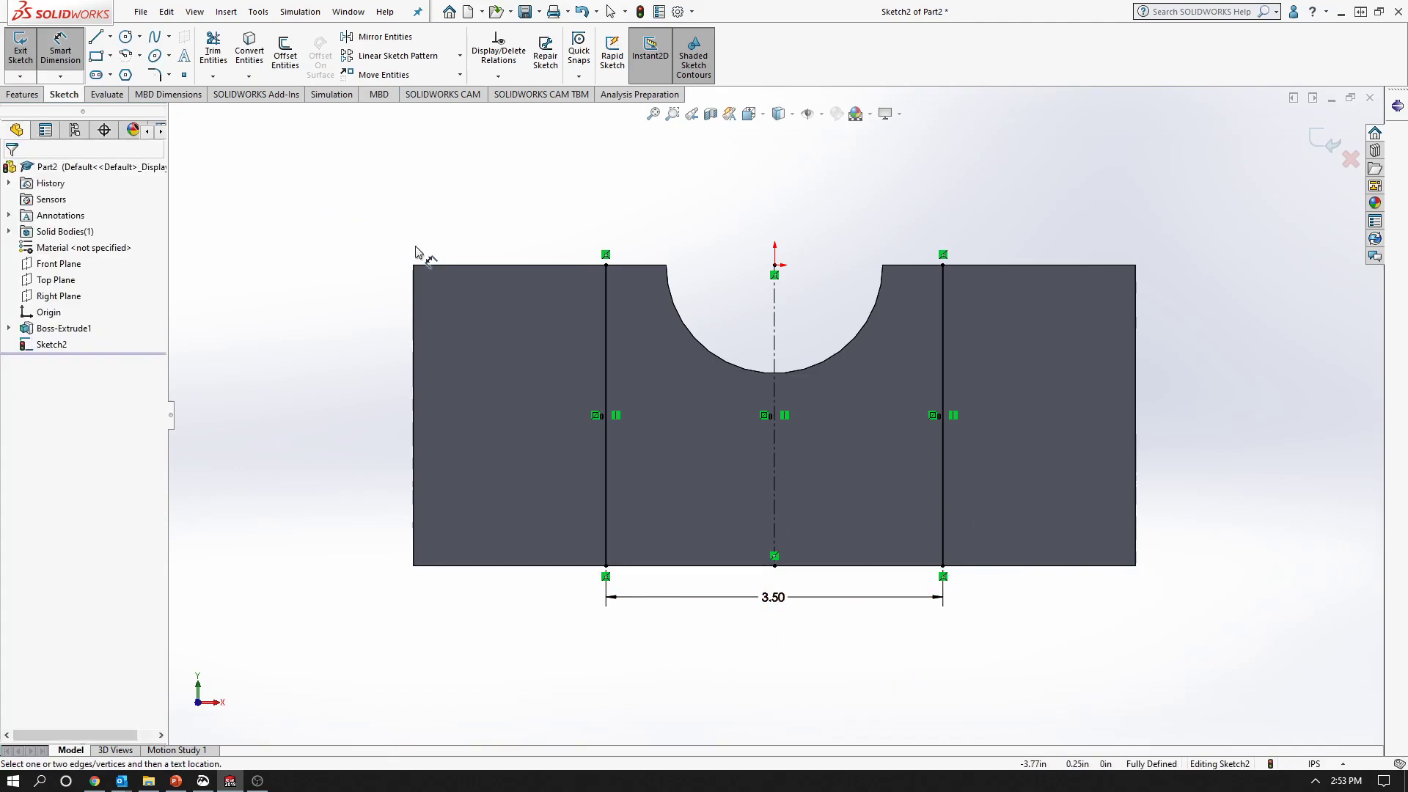
# Switch to the isometric view and convert the plate's front face edges into sketch entities
pyautogui.press('space')
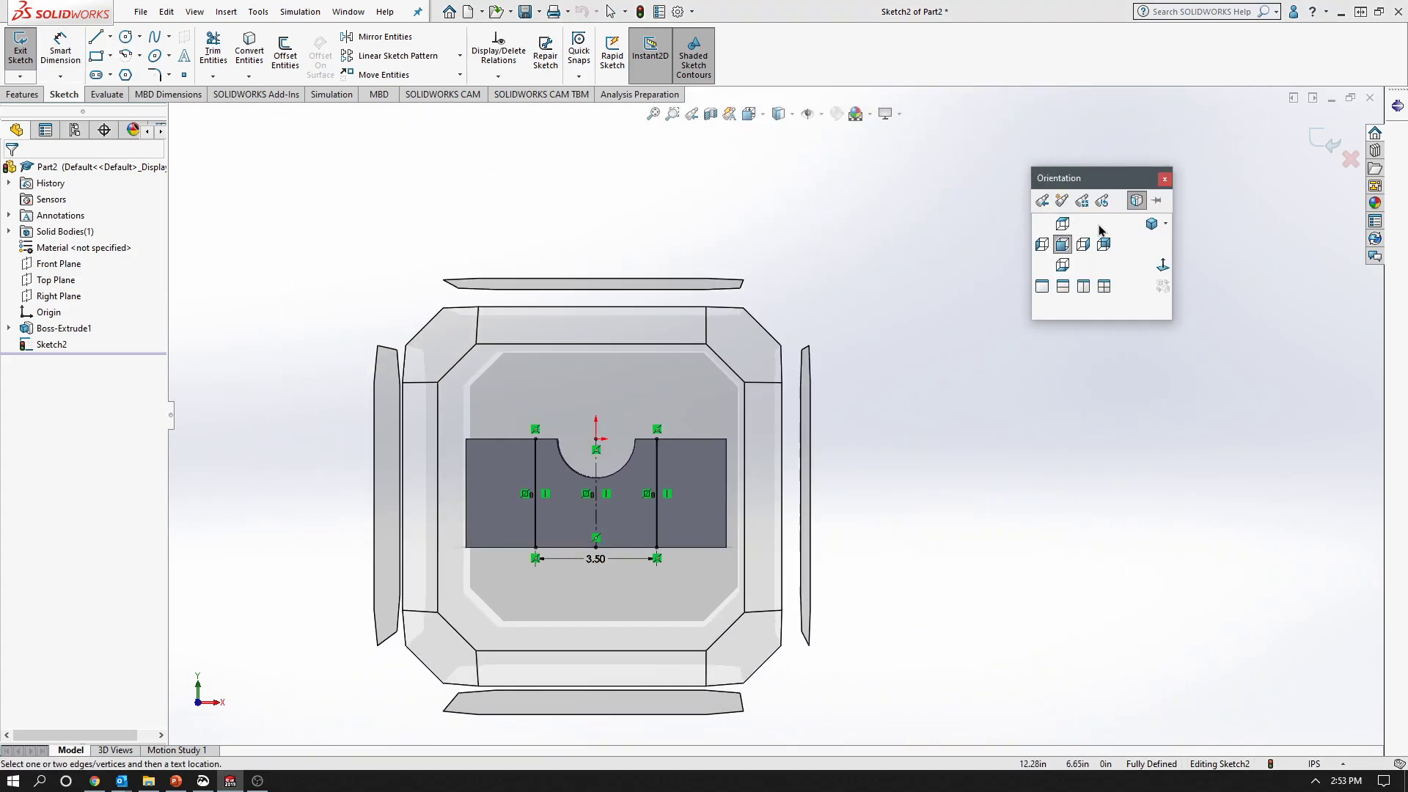
pyautogui.click(1151, 225)
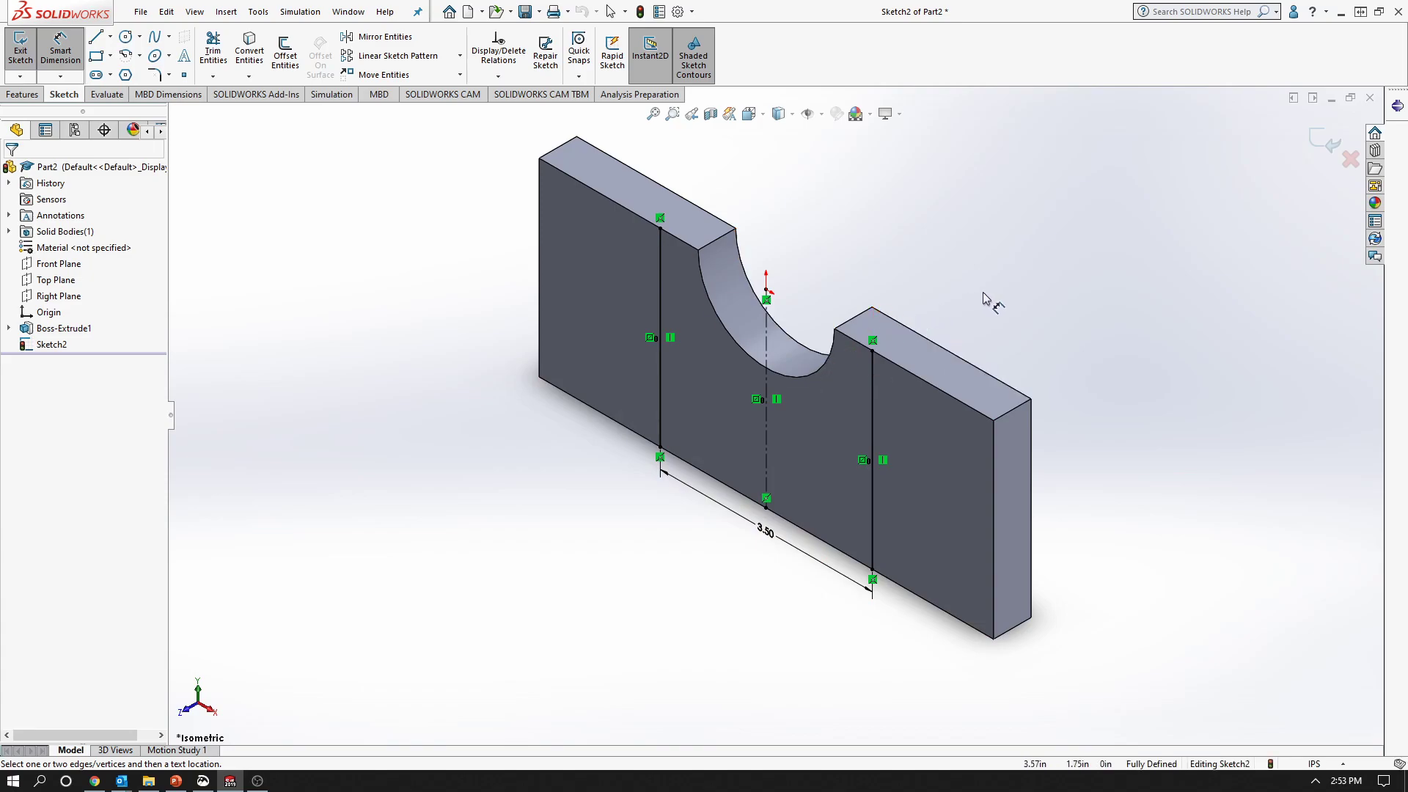
pyautogui.press('Escape')
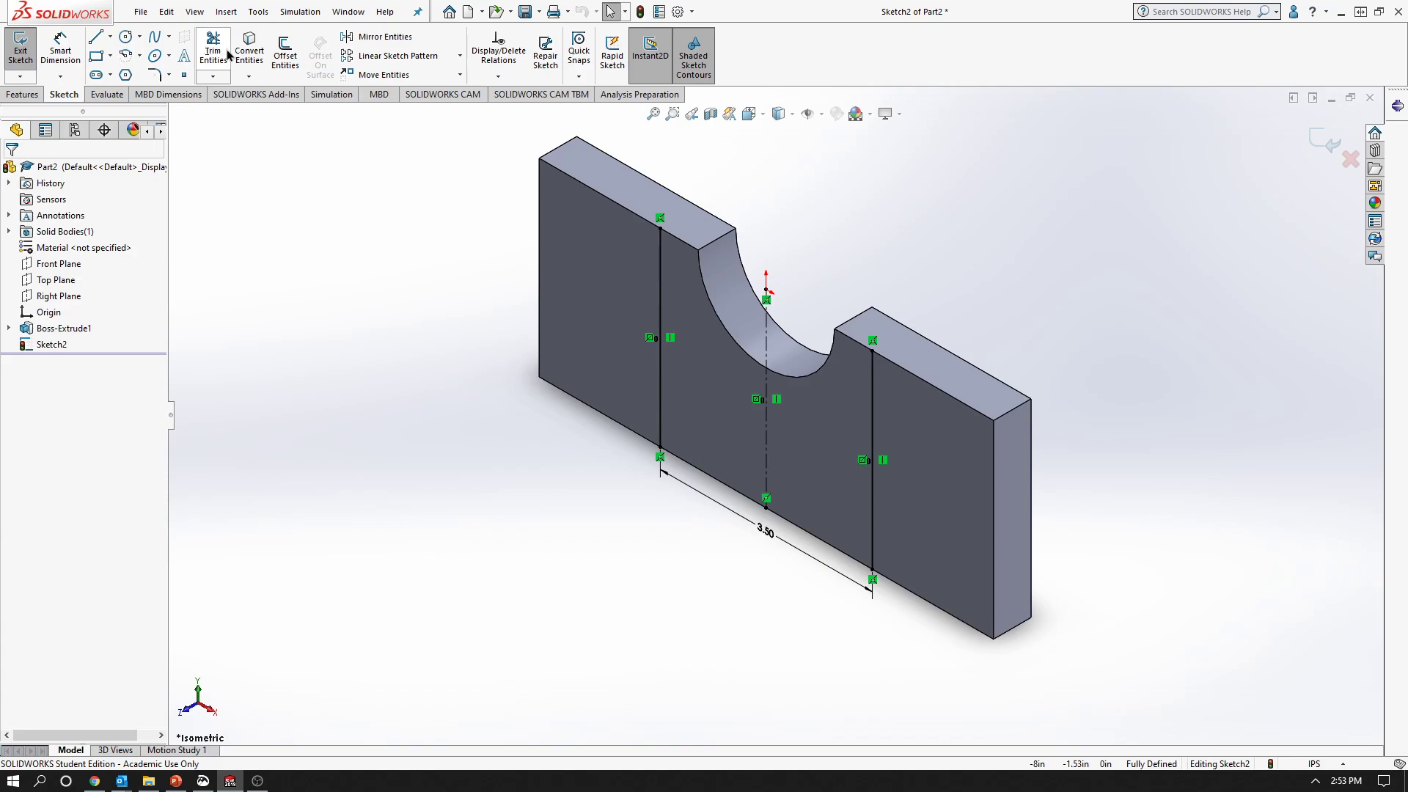
pyautogui.click(574, 222)
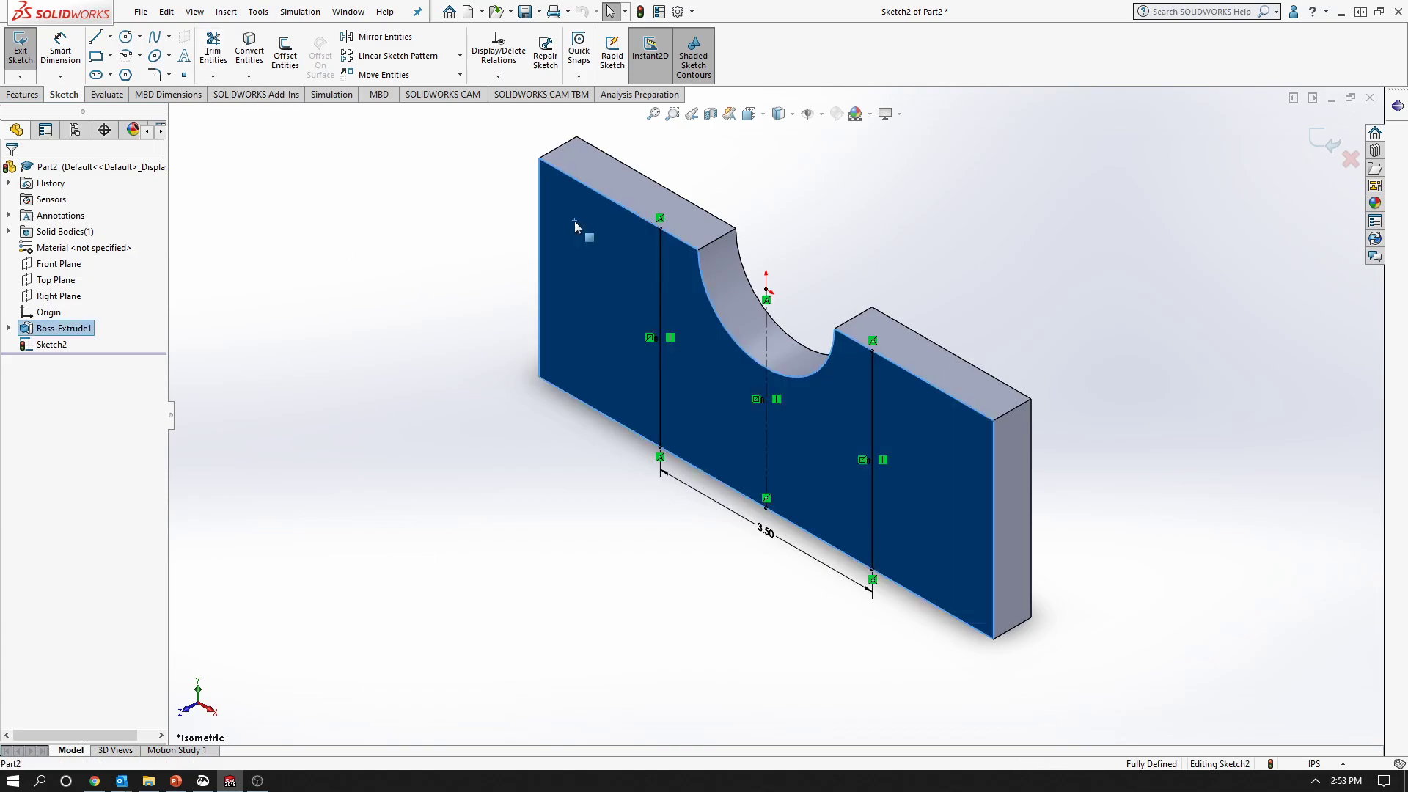
pyautogui.click(250, 48)
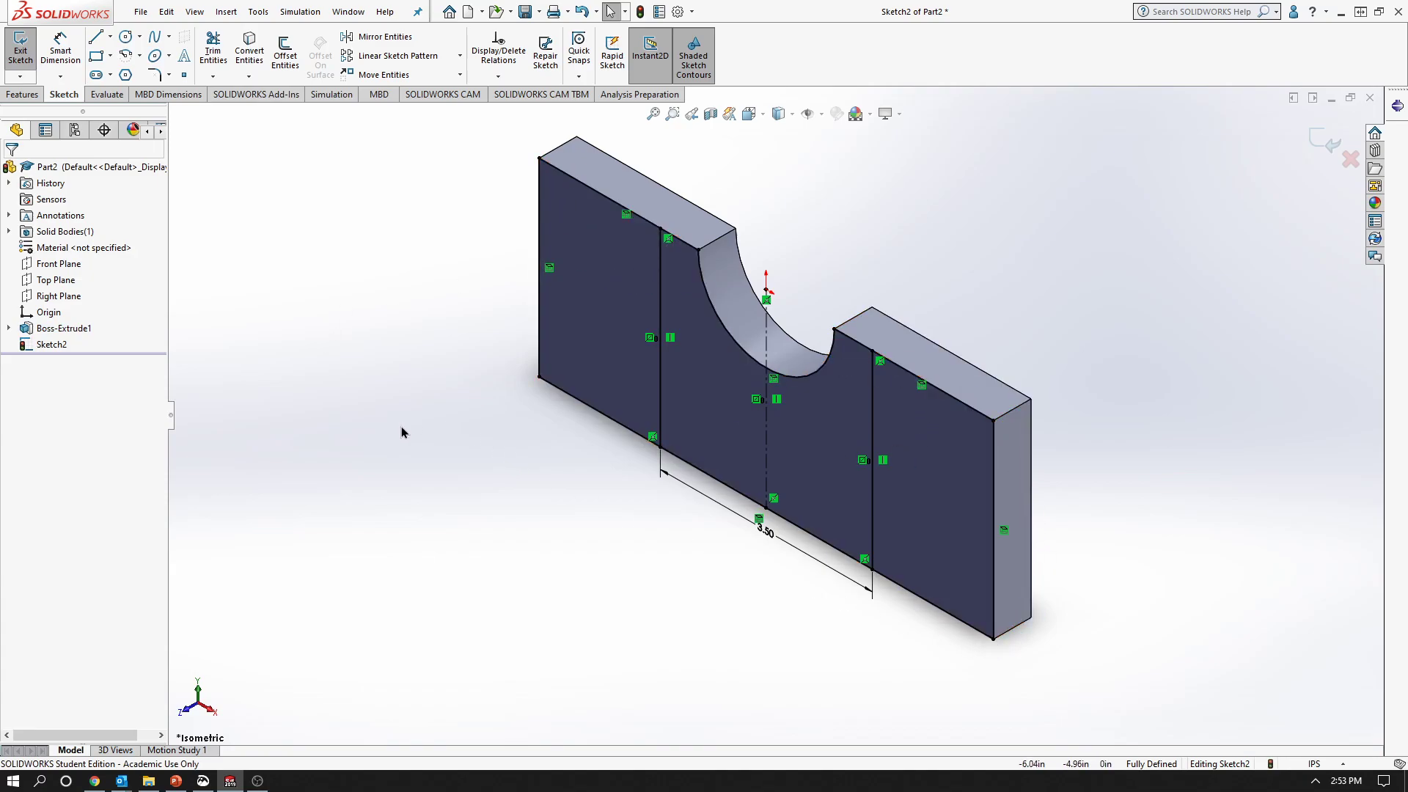
# Power trim the converted edges outside the two vertical lines, leaving only the closed central profile with the notch
pyautogui.click(212, 50)
pyautogui.moveTo(627, 146)
pyautogui.mouseDown()
pyautogui.moveTo(605, 200)
pyautogui.moveTo(524, 271)
pyautogui.moveTo(550, 464)
pyautogui.moveTo(645, 627)
pyautogui.moveTo(873, 683)
pyautogui.moveTo(1024, 575)
pyautogui.moveTo(1012, 494)
pyautogui.moveTo(961, 415)
pyautogui.moveTo(966, 434)
pyautogui.mouseUp()
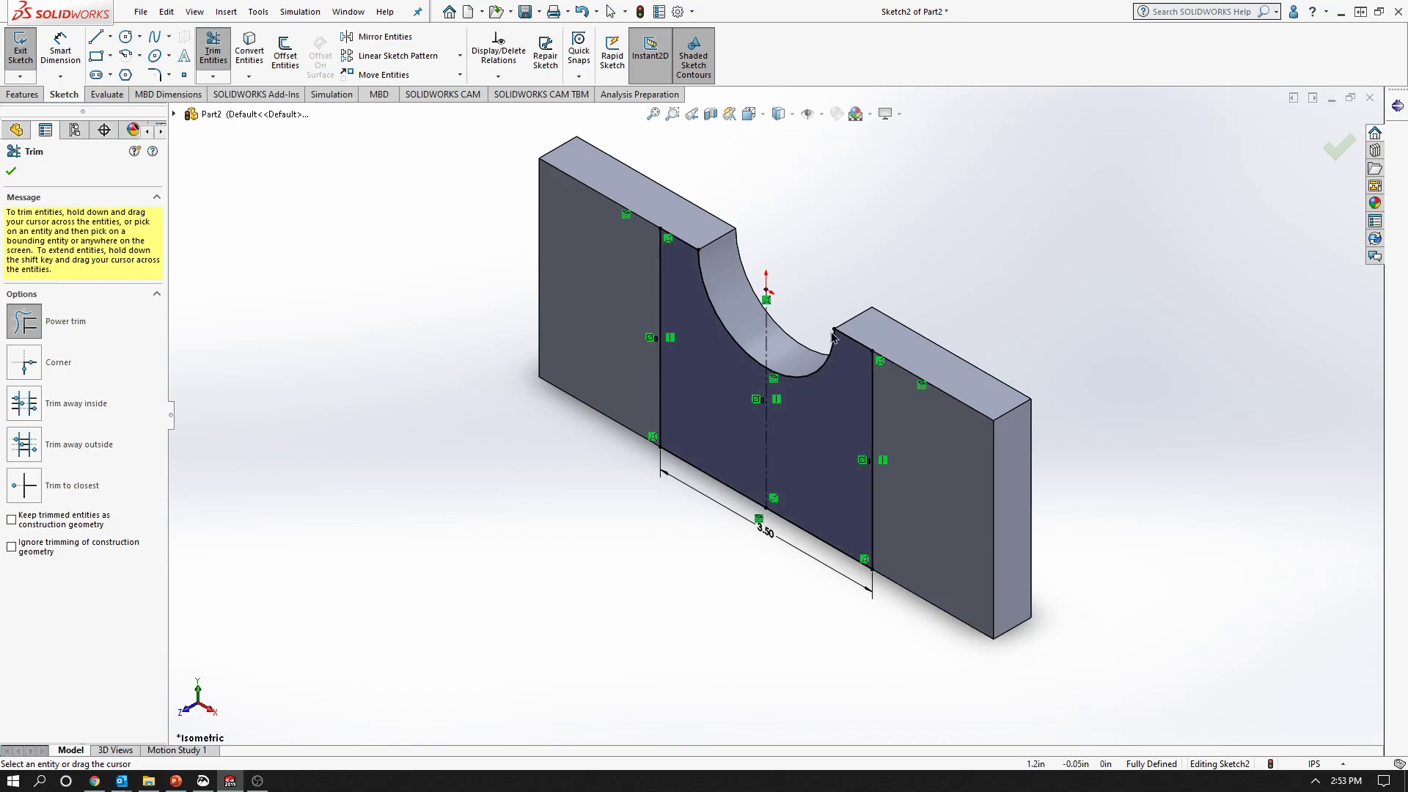
pyautogui.click(11, 171)
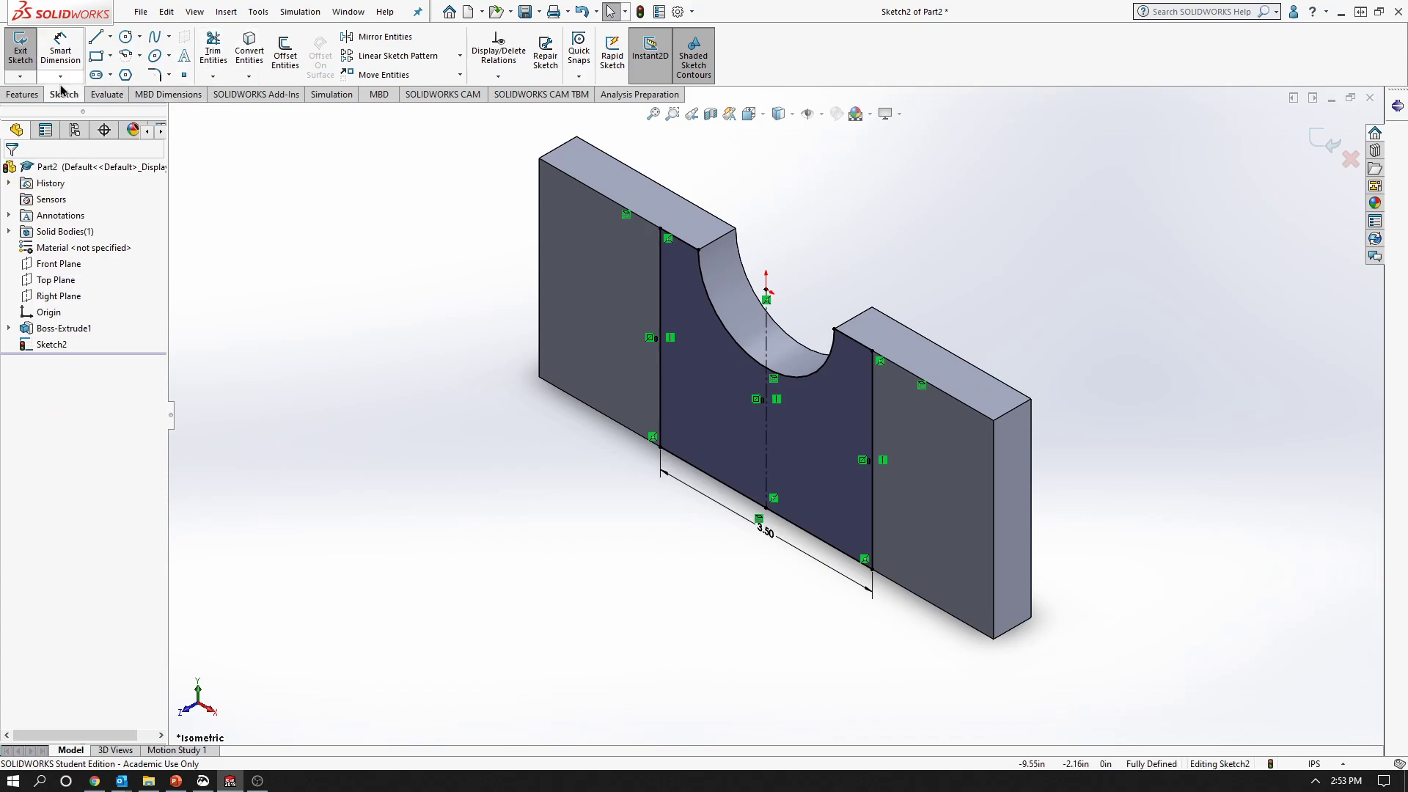
# Check the block depth in the PowerPoint drawing, return to SOLIDWORKS and extrude the central notched profile by 2.5-0.62 in
pyautogui.click(22, 94)
pyautogui.click(25, 50)
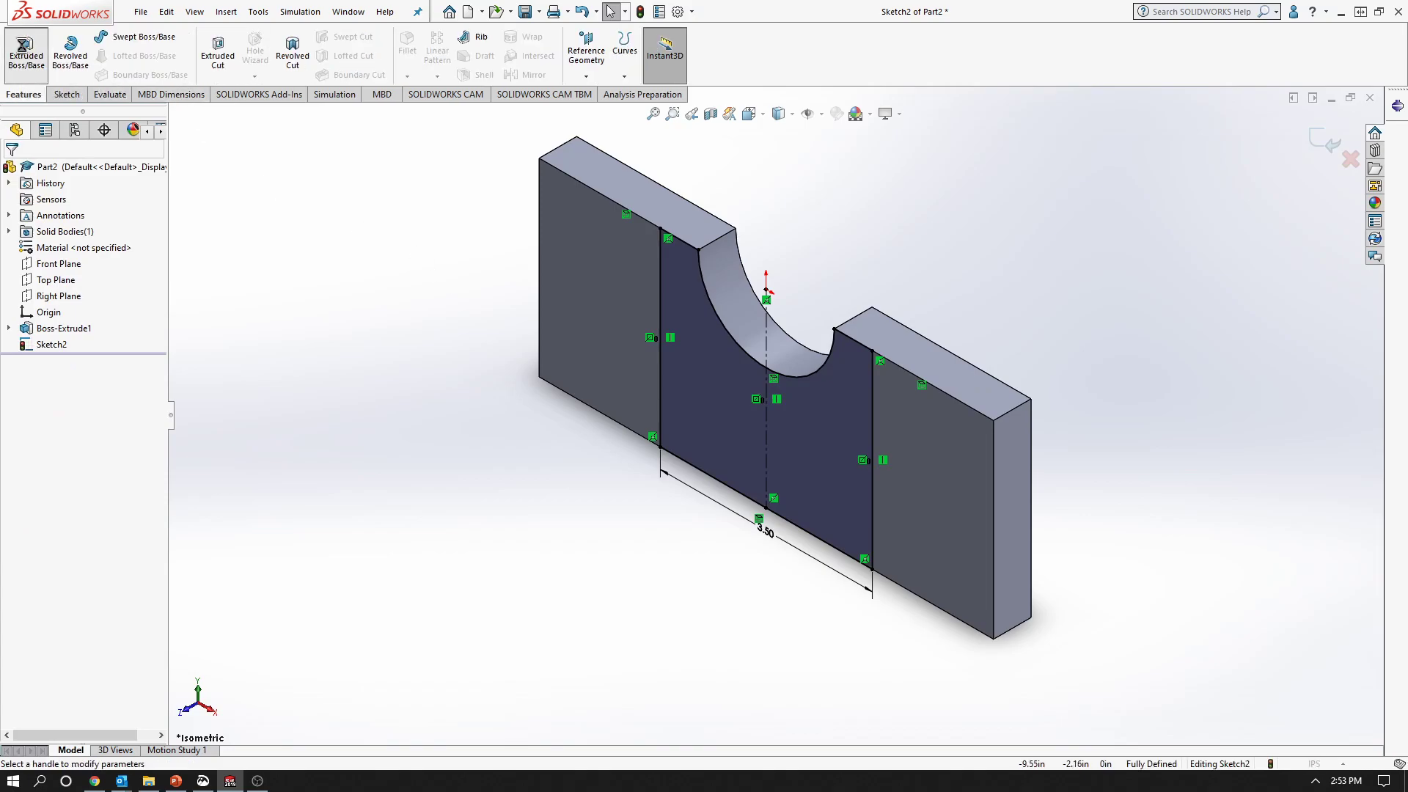
pyautogui.click(176, 781)
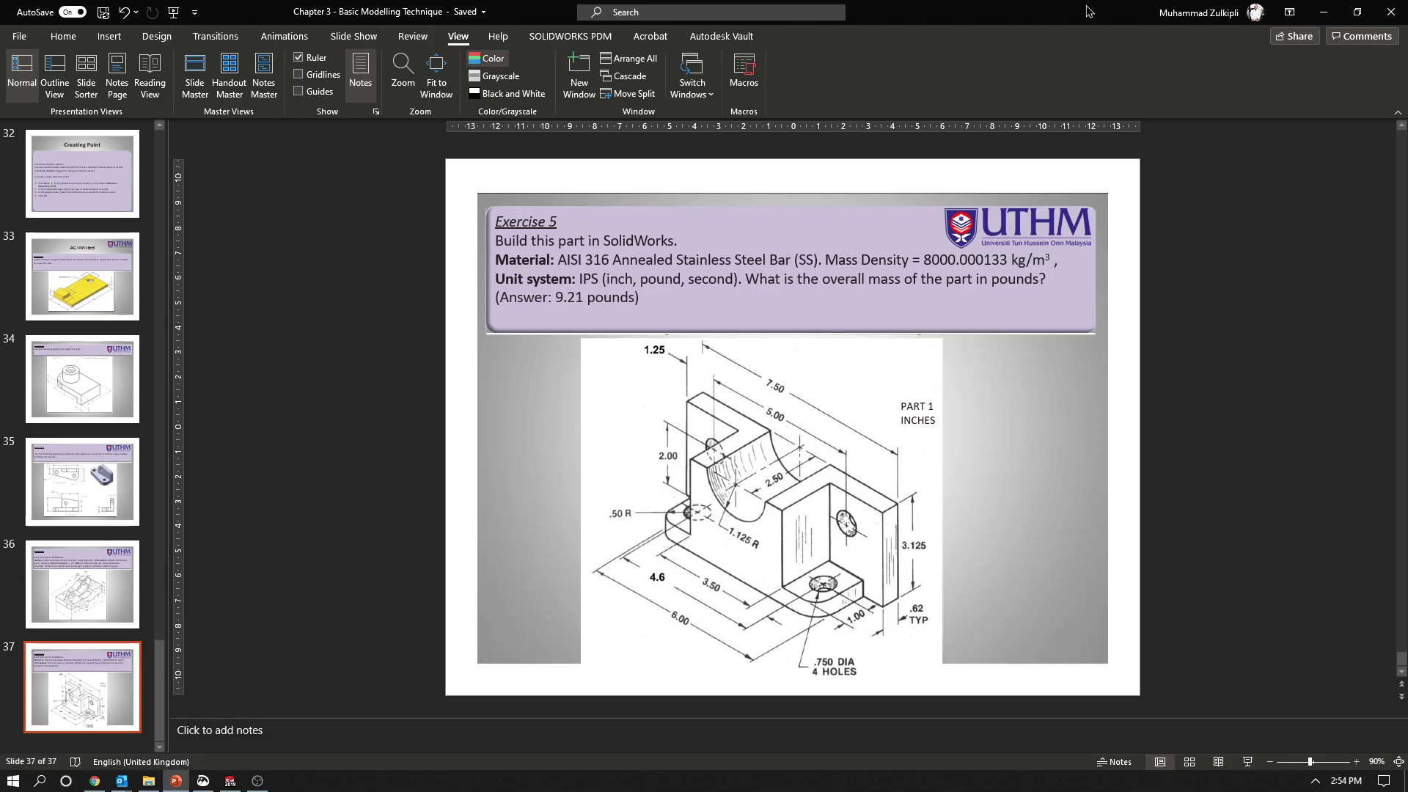
pyautogui.click(1326, 13)
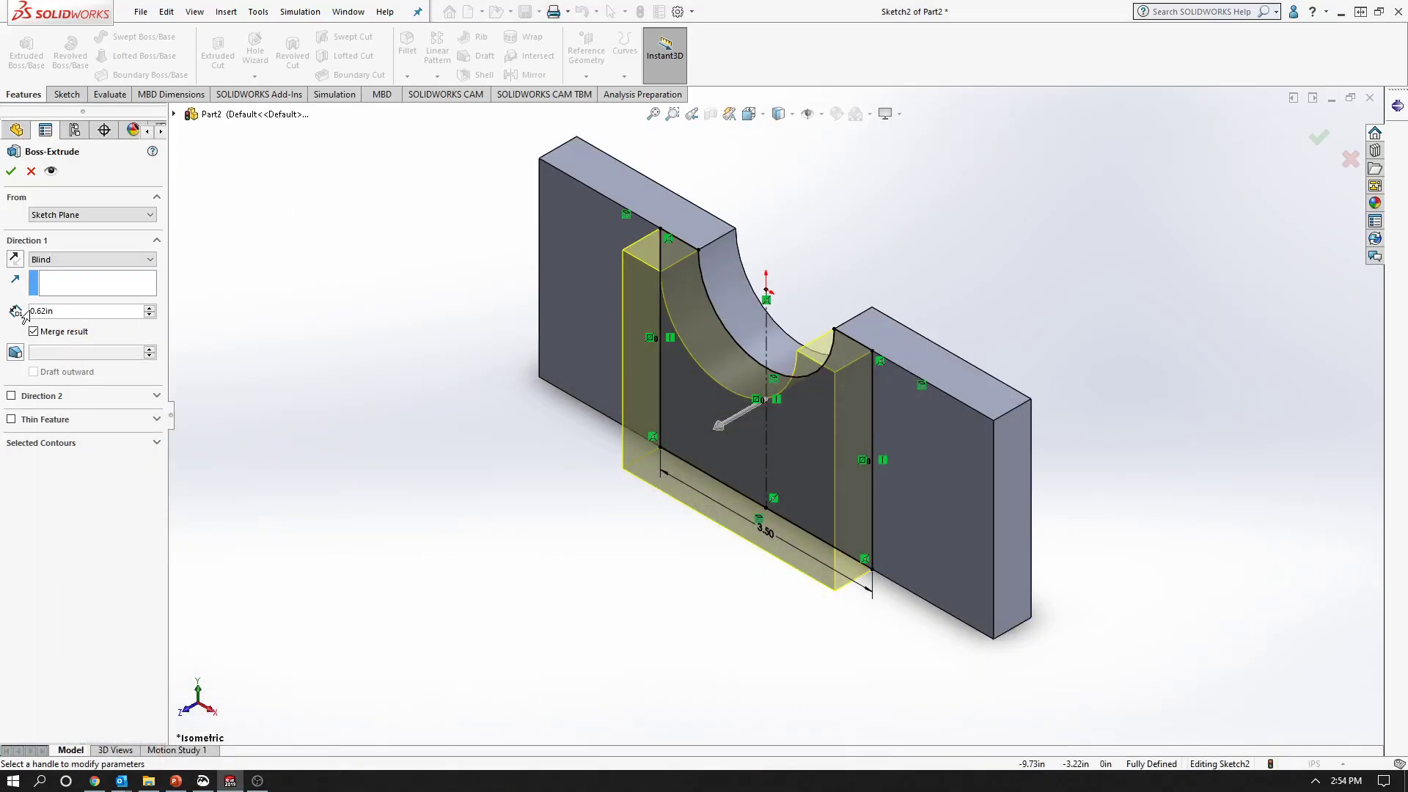
pyautogui.click(132, 312)
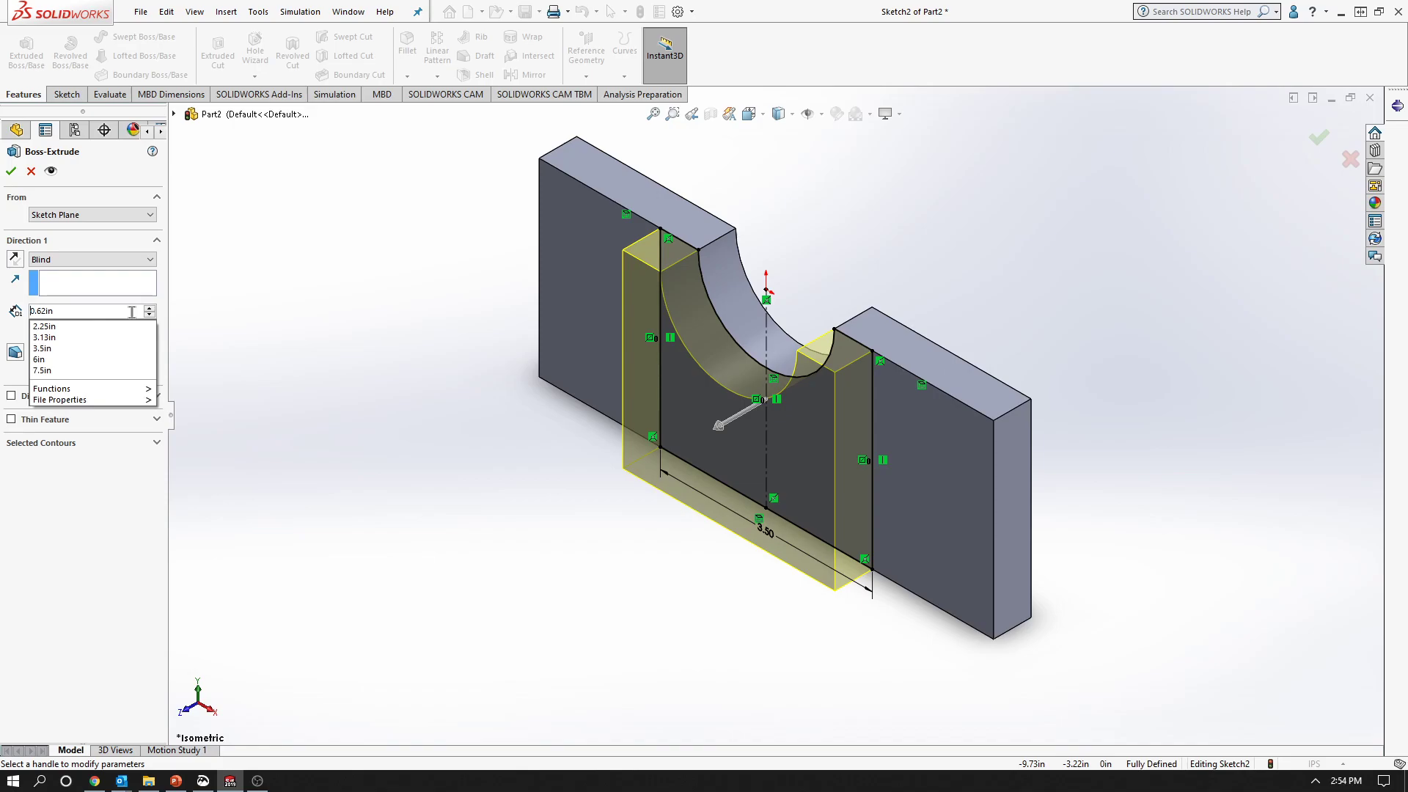
pyautogui.write('2.5')
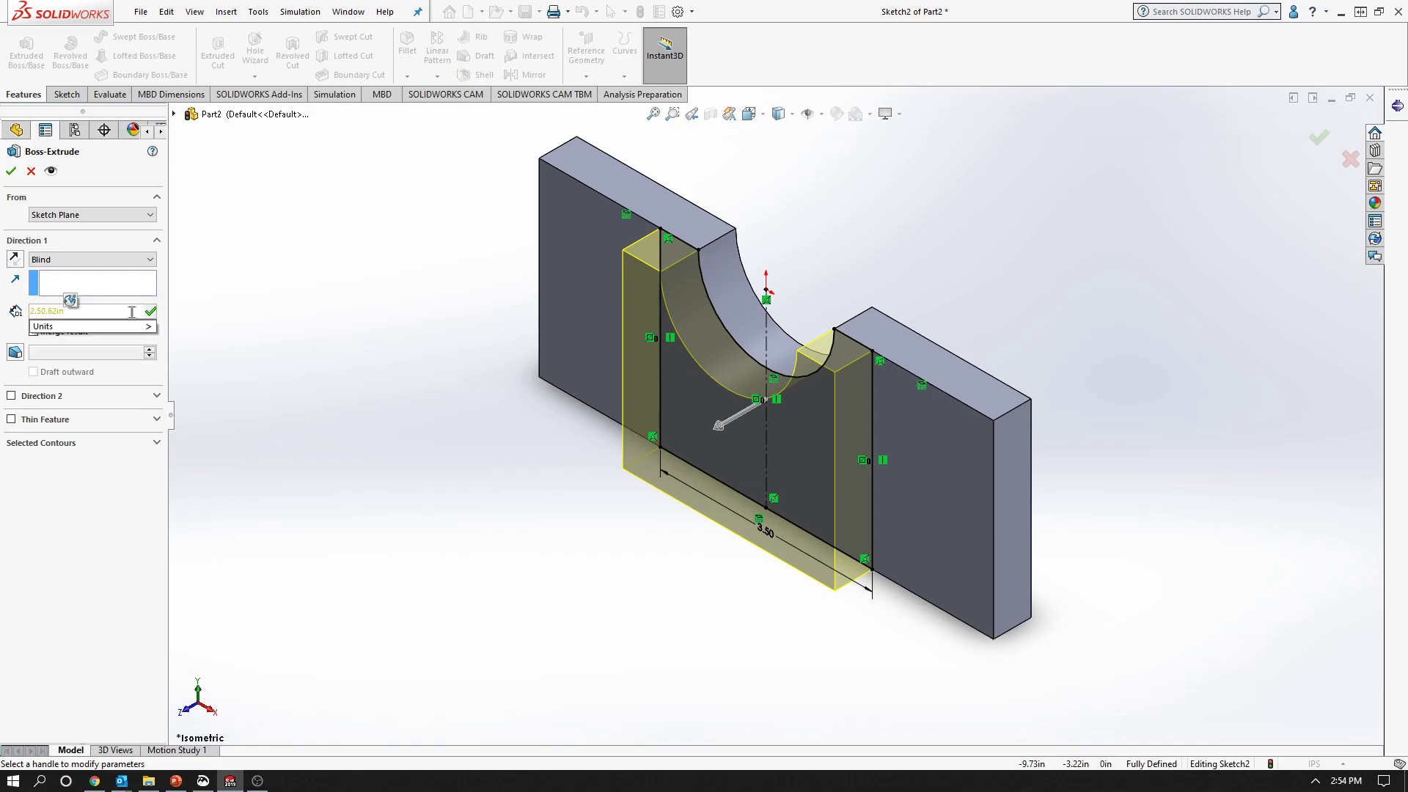
pyautogui.write('-')
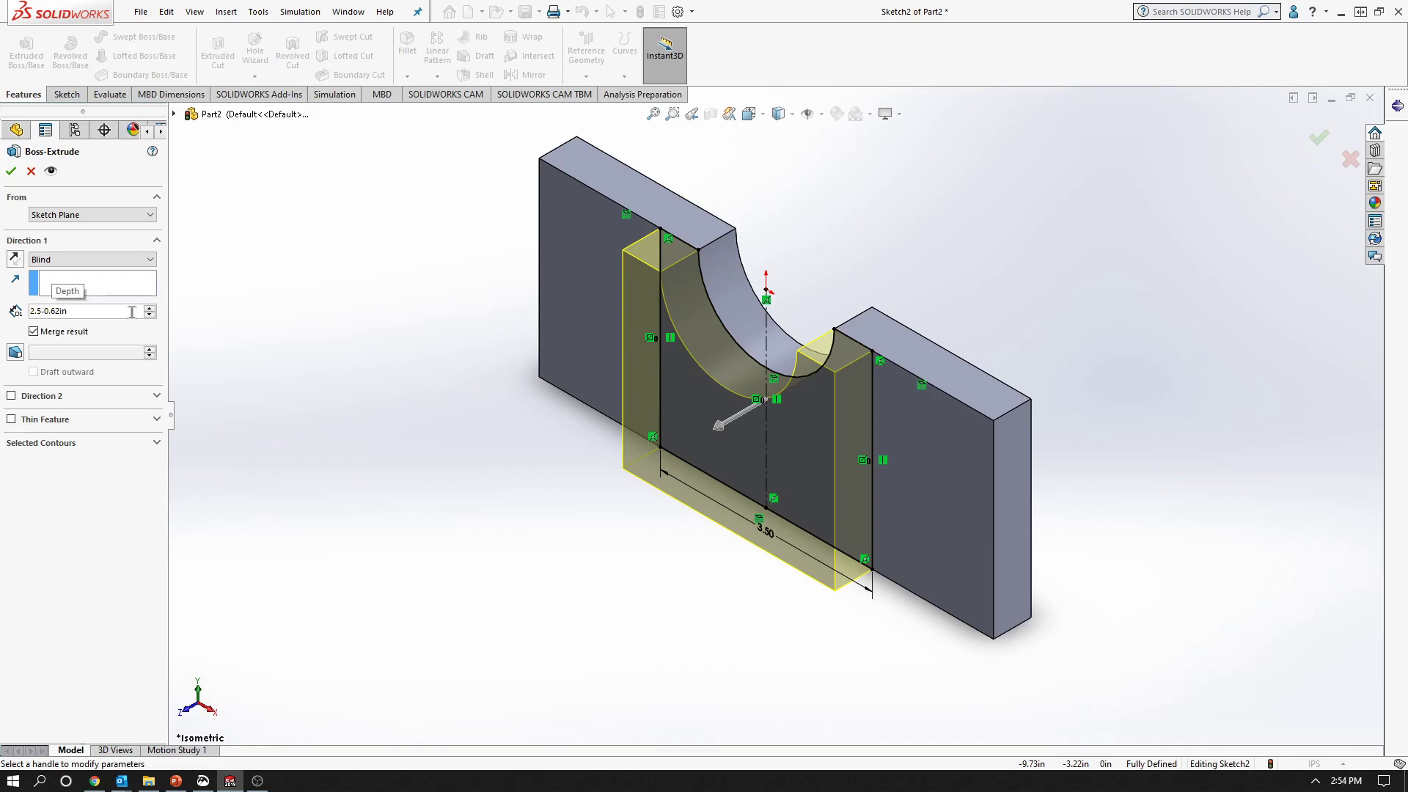
pyautogui.press('Return')
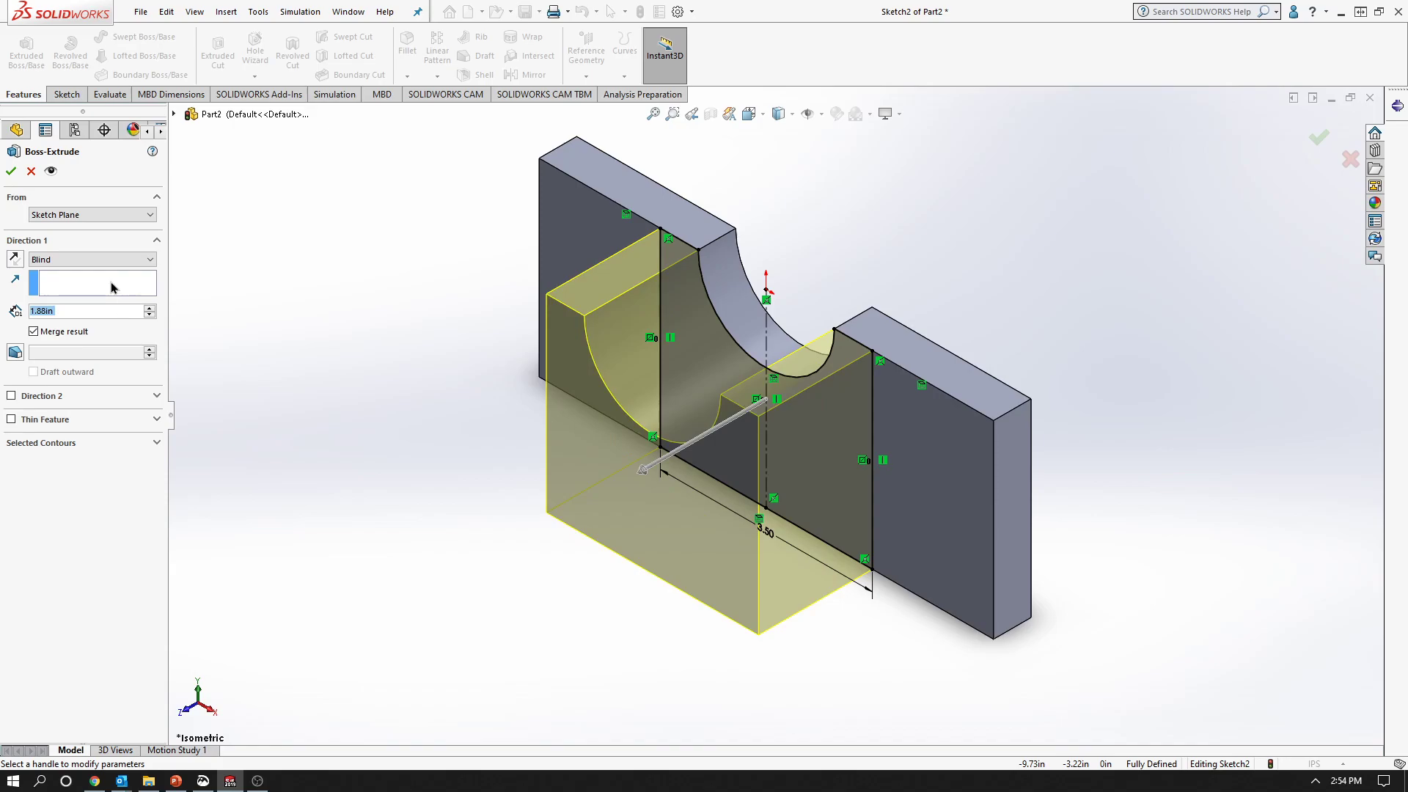
pyautogui.click(12, 173)
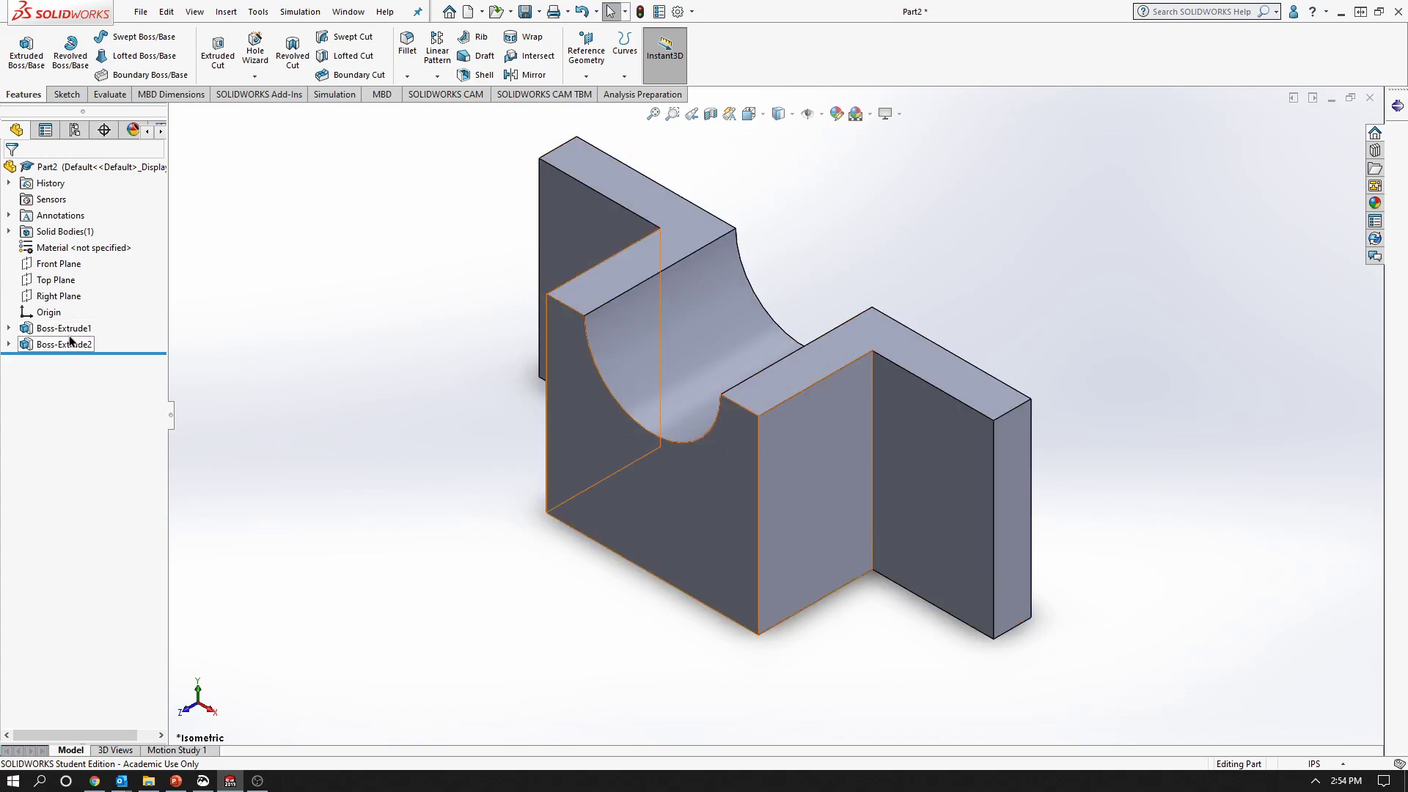
# Roll the feature history back to before the central block's extrusion and forward again to the end
pyautogui.moveTo(109, 355); pyautogui.dragTo(104, 337)
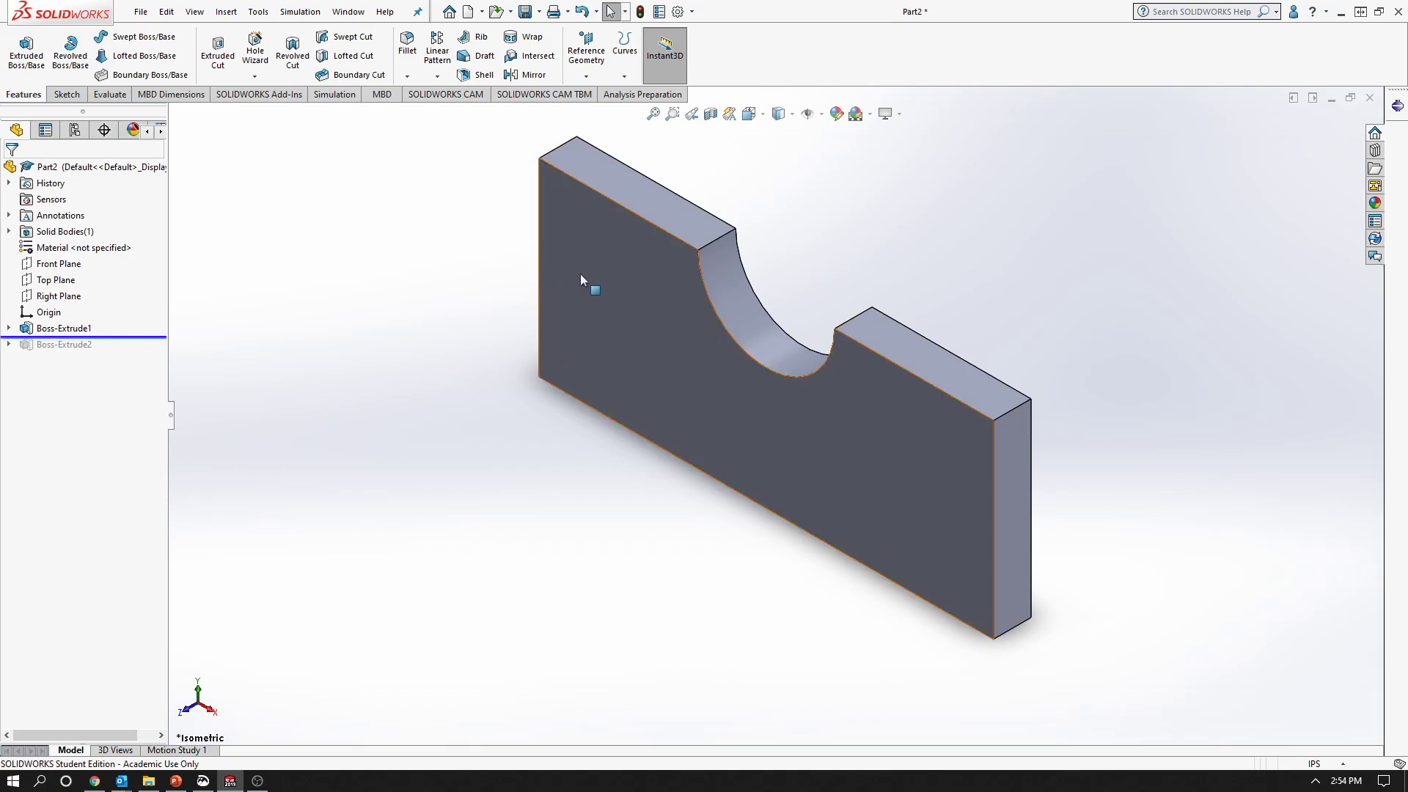
pyautogui.moveTo(149, 340); pyautogui.dragTo(149, 354)
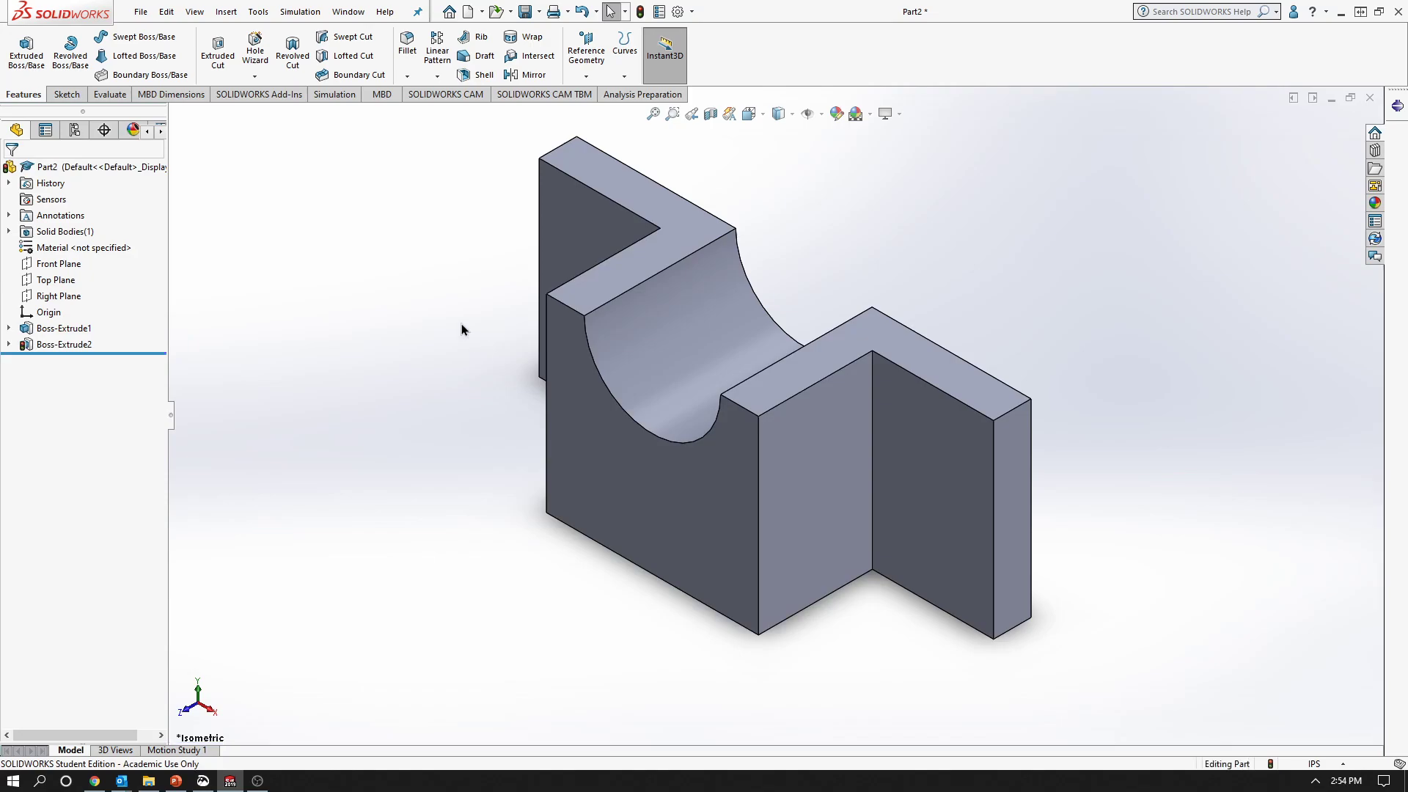
# Start a sketch on the bracket's bottom face, glance at the PowerPoint drawing, return to SOLIDWORKS and view the sketch plane straight on
pyautogui.click(65, 95)
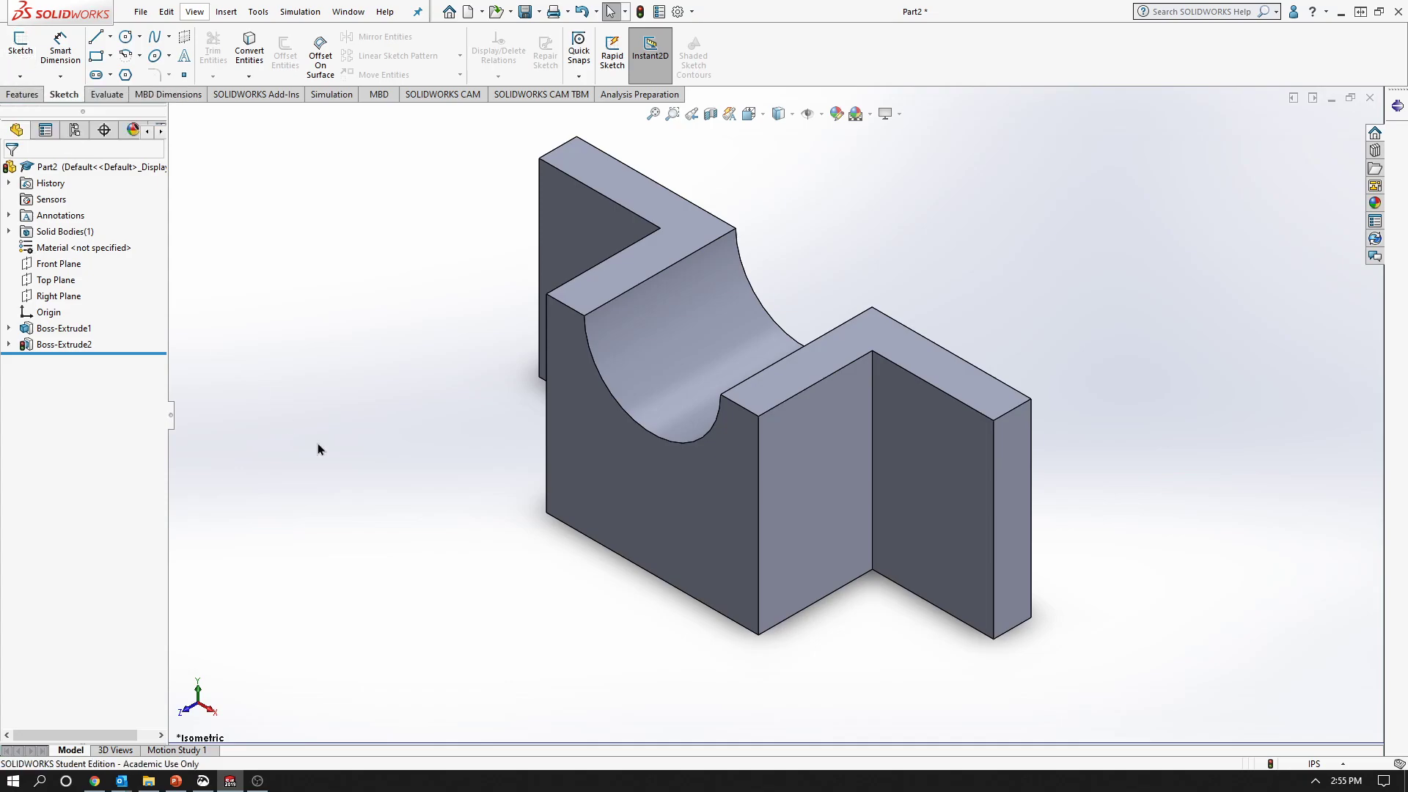
pyautogui.click(20, 46)
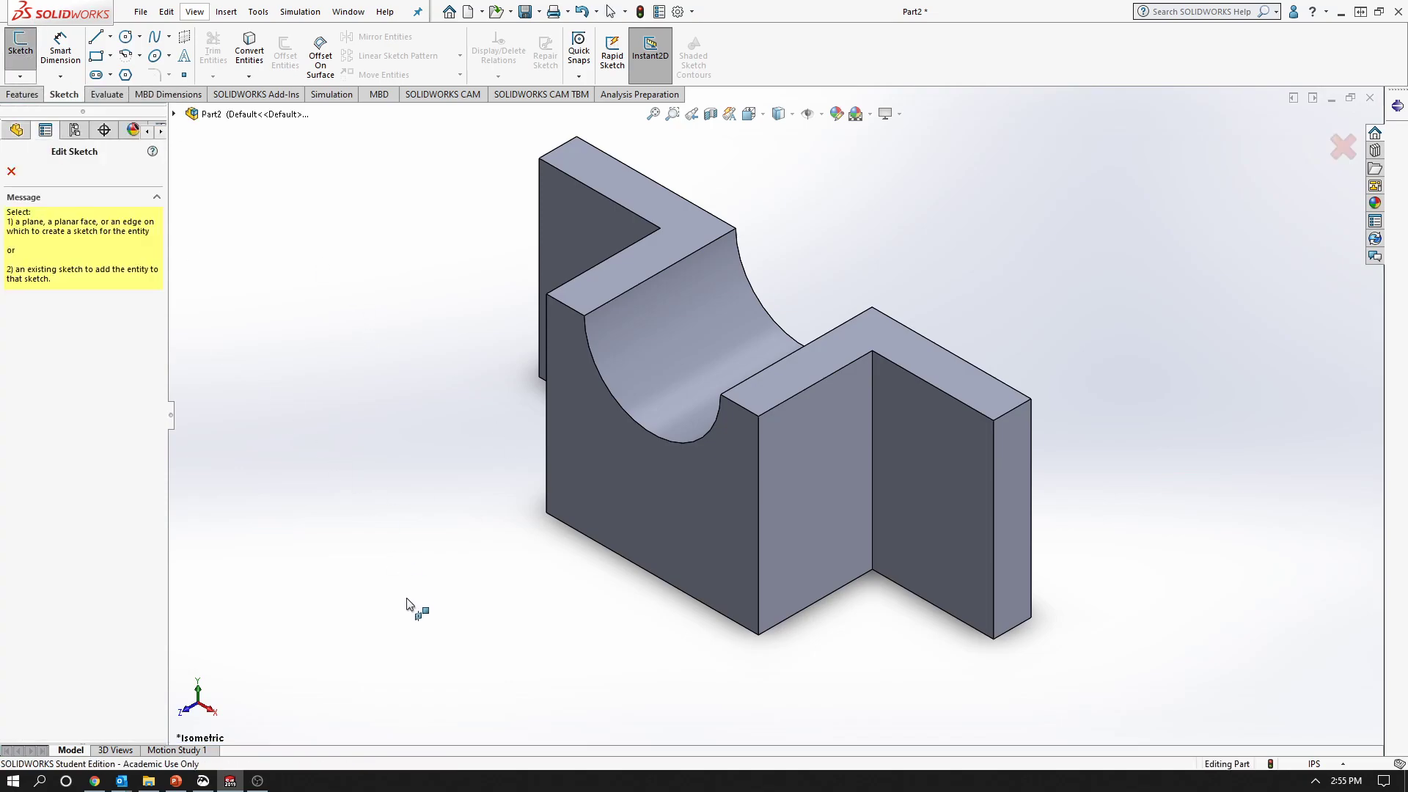
pyautogui.moveTo(371, 541); pyautogui.dragTo(743, 555, button='middle')
pyautogui.click(741, 497)
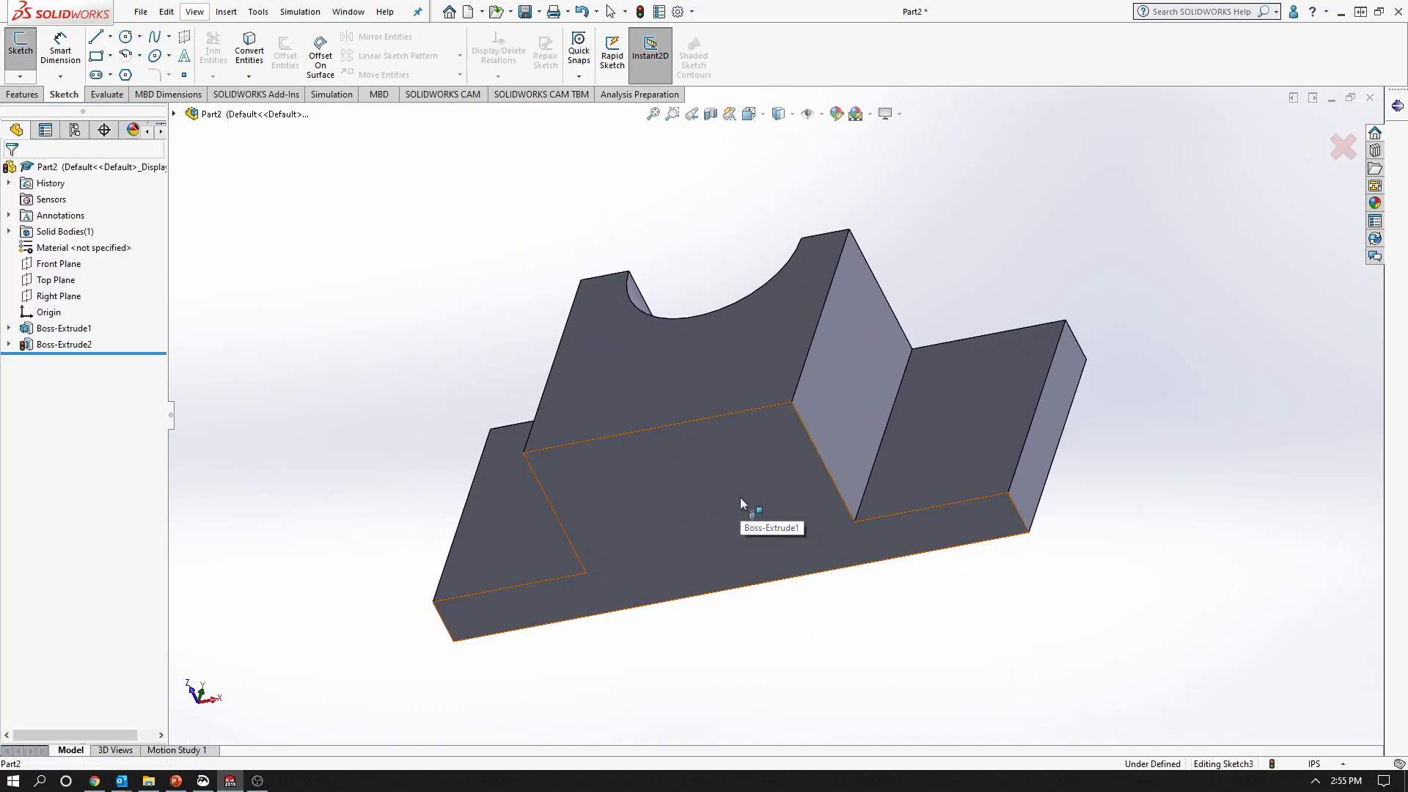
pyautogui.click(176, 781)
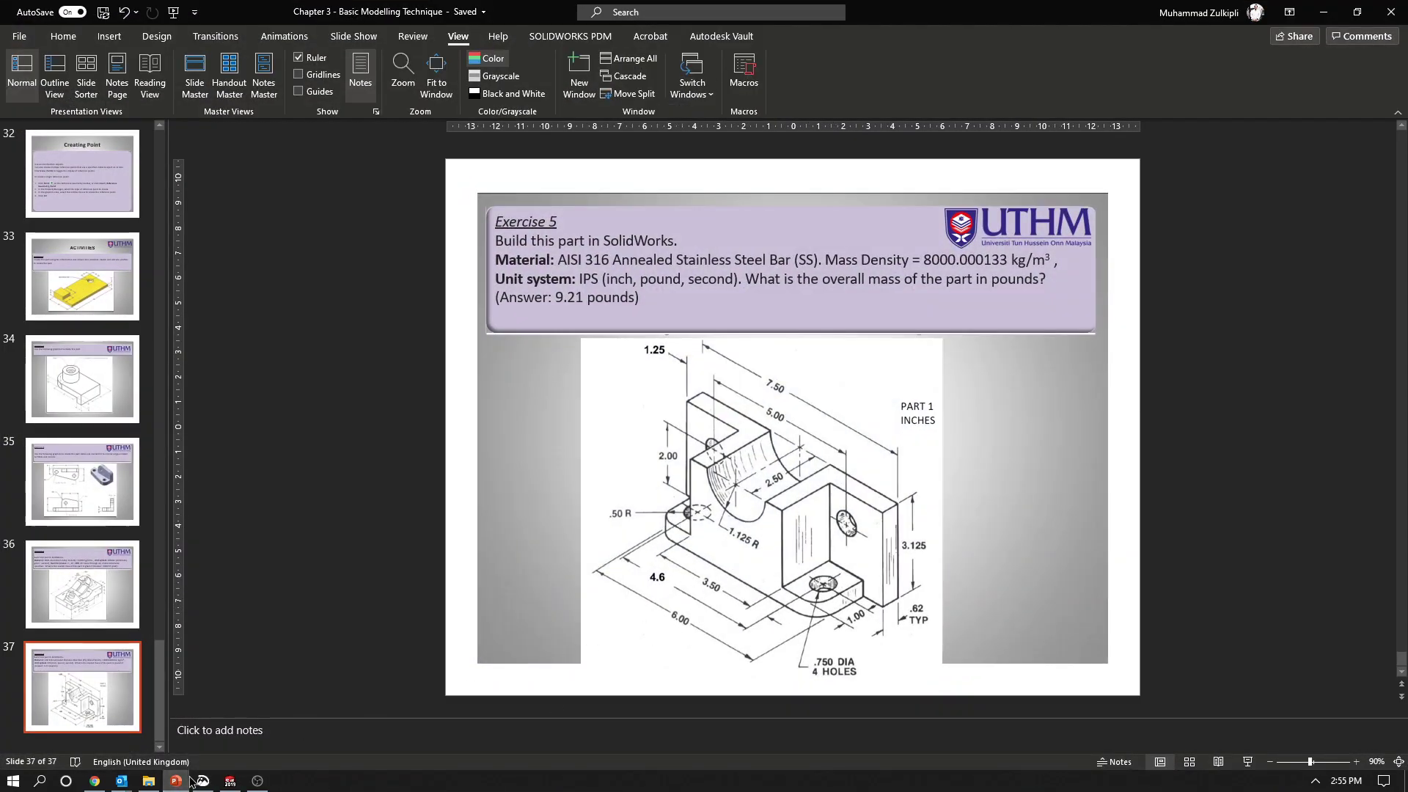
pyautogui.click(231, 781)
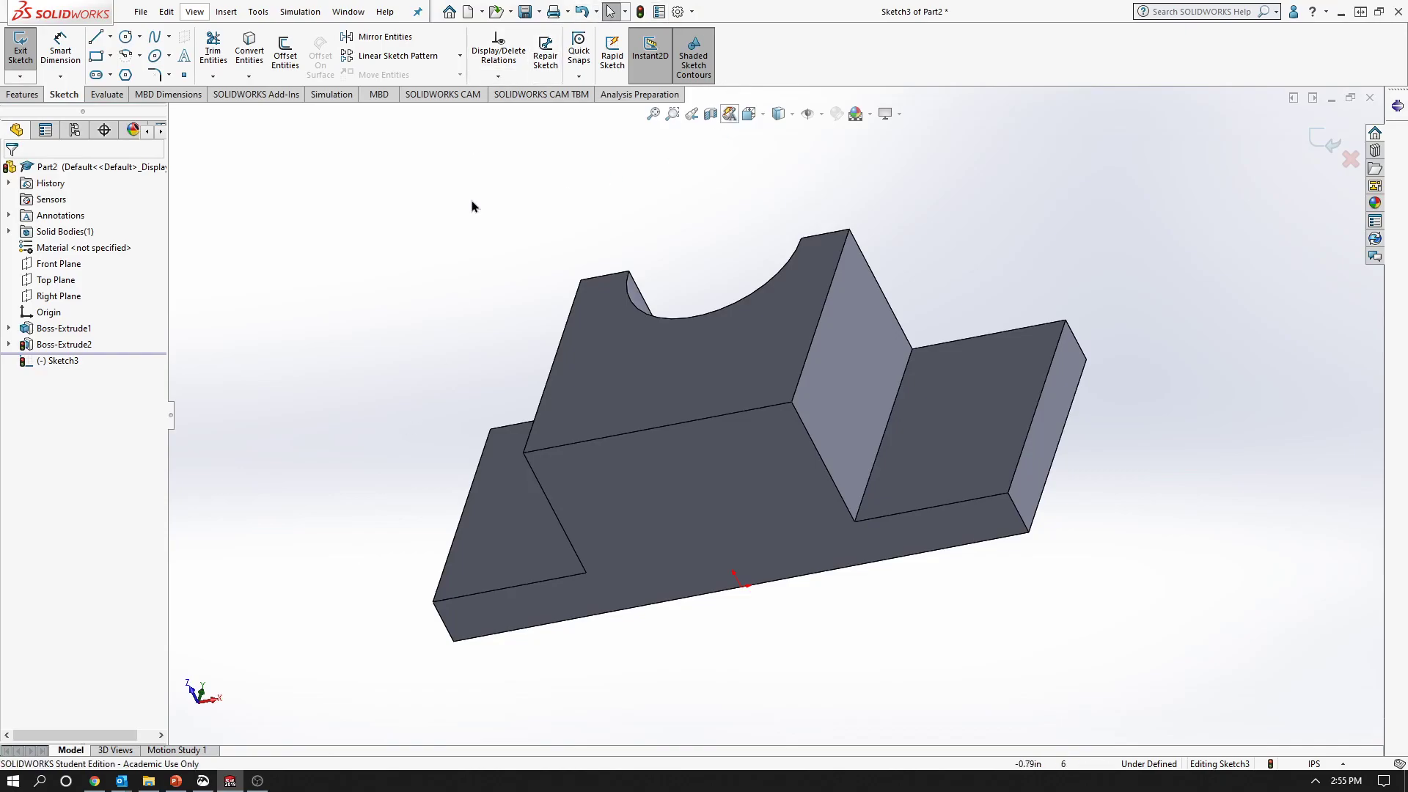
pyautogui.press('space')
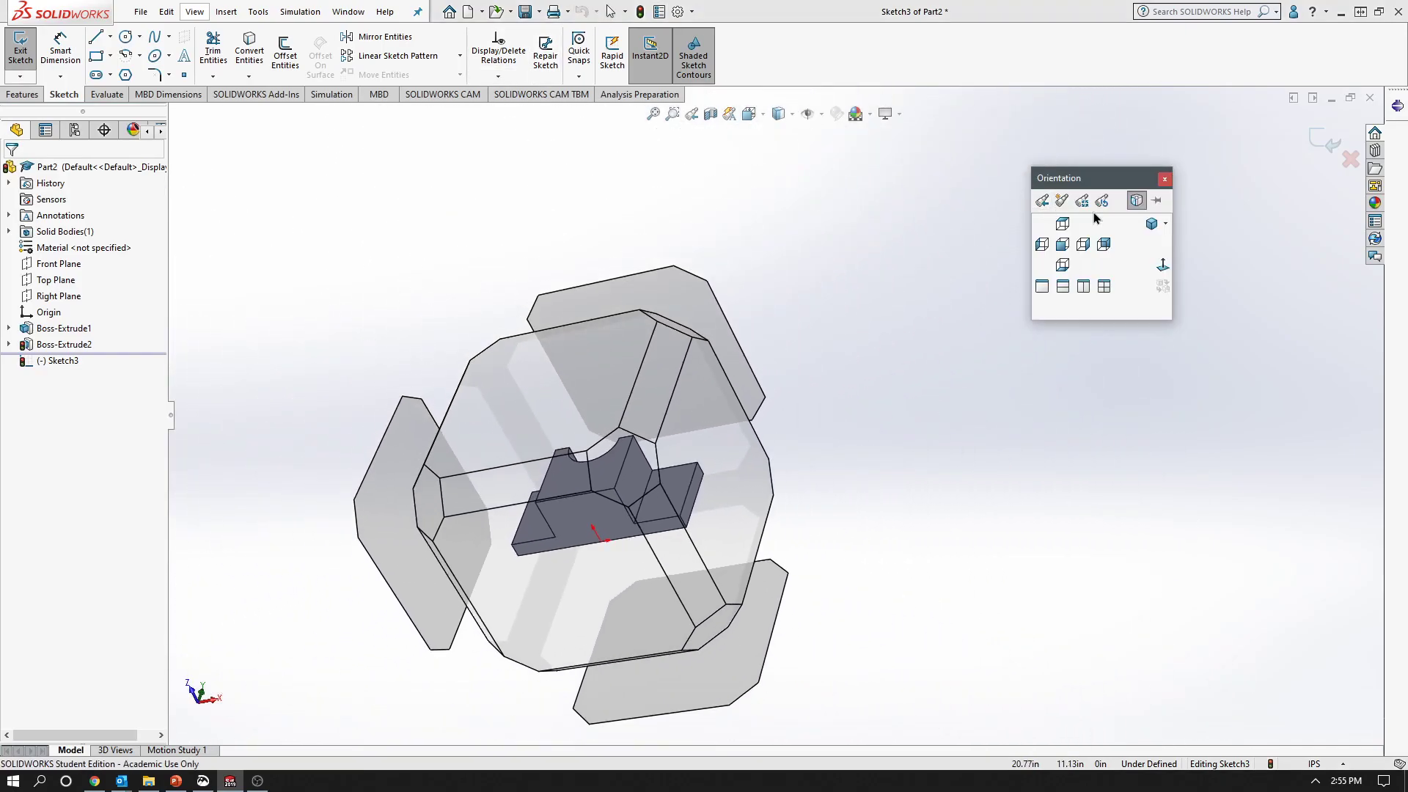
pyautogui.click(1167, 260)
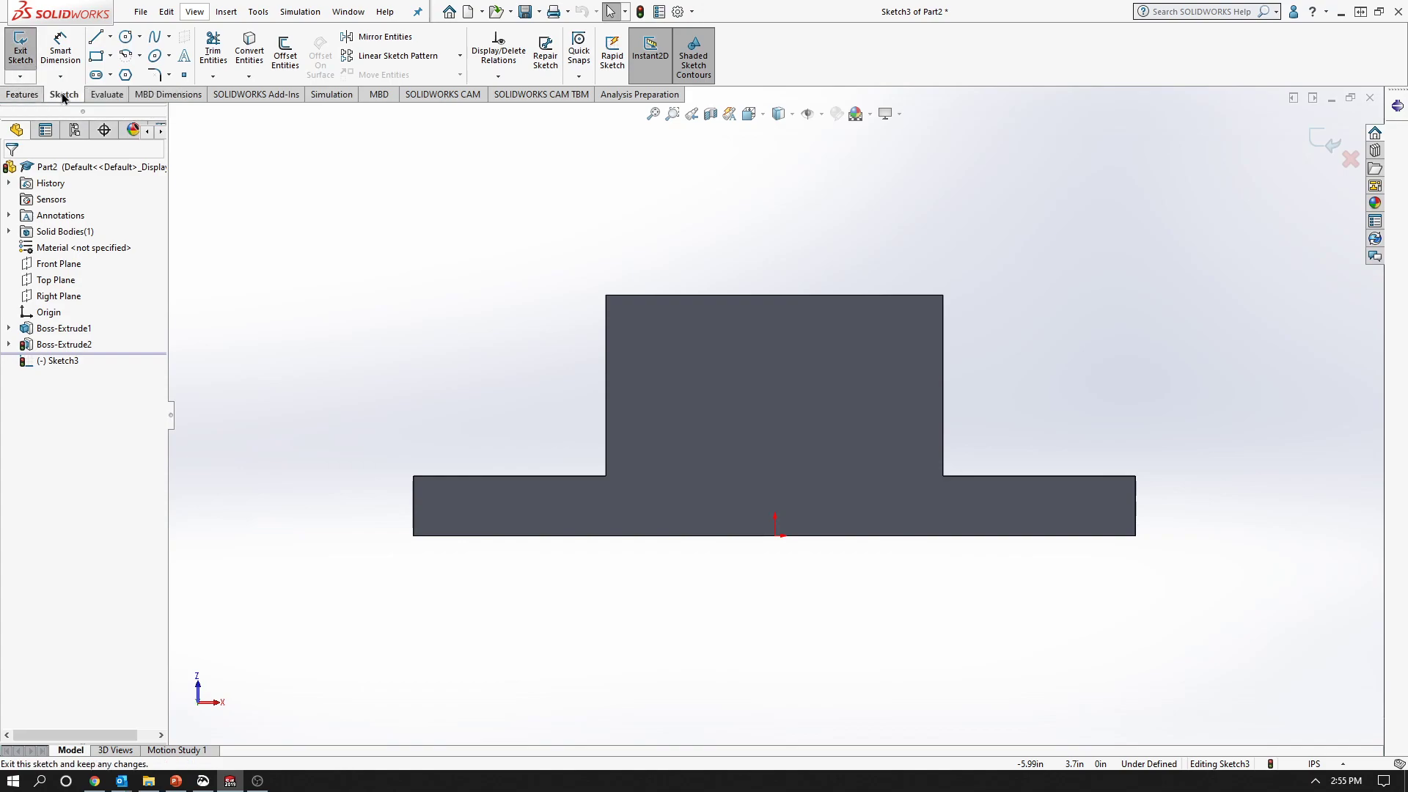
# Draw a corner rectangle about 1.7 in wide on each side of the central block, starting from the inner corners where it meets the plate
pyautogui.click(97, 57)
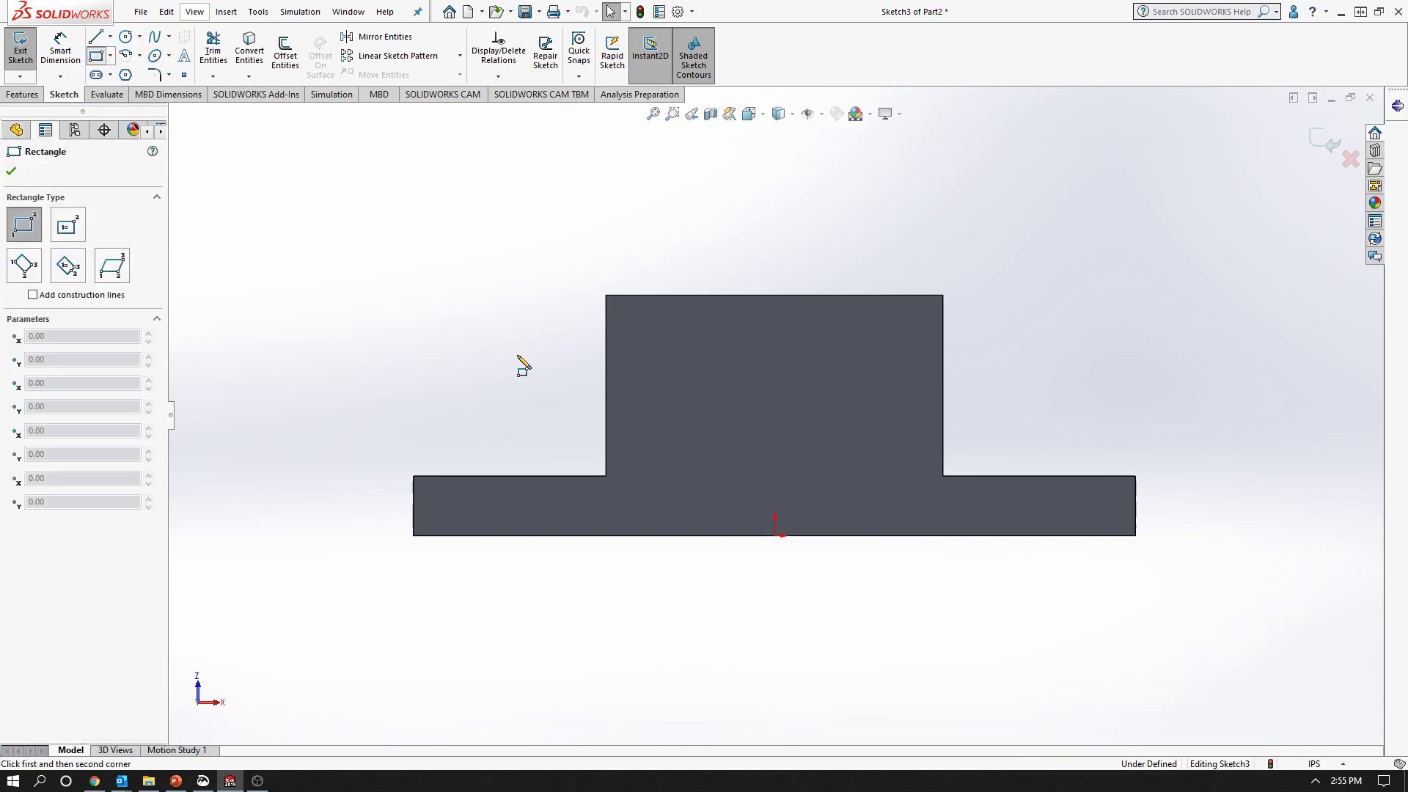
pyautogui.click(605, 476)
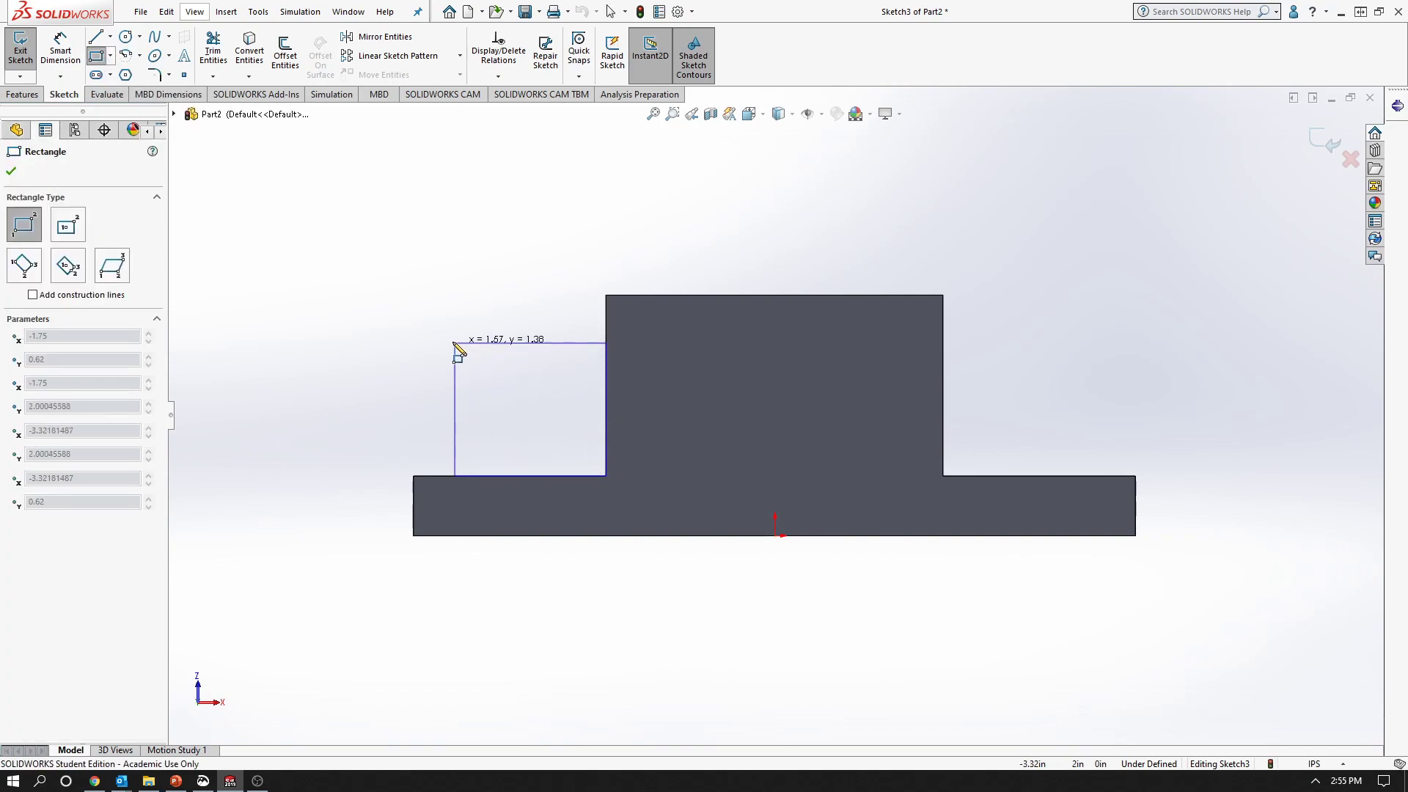
pyautogui.click(442, 331)
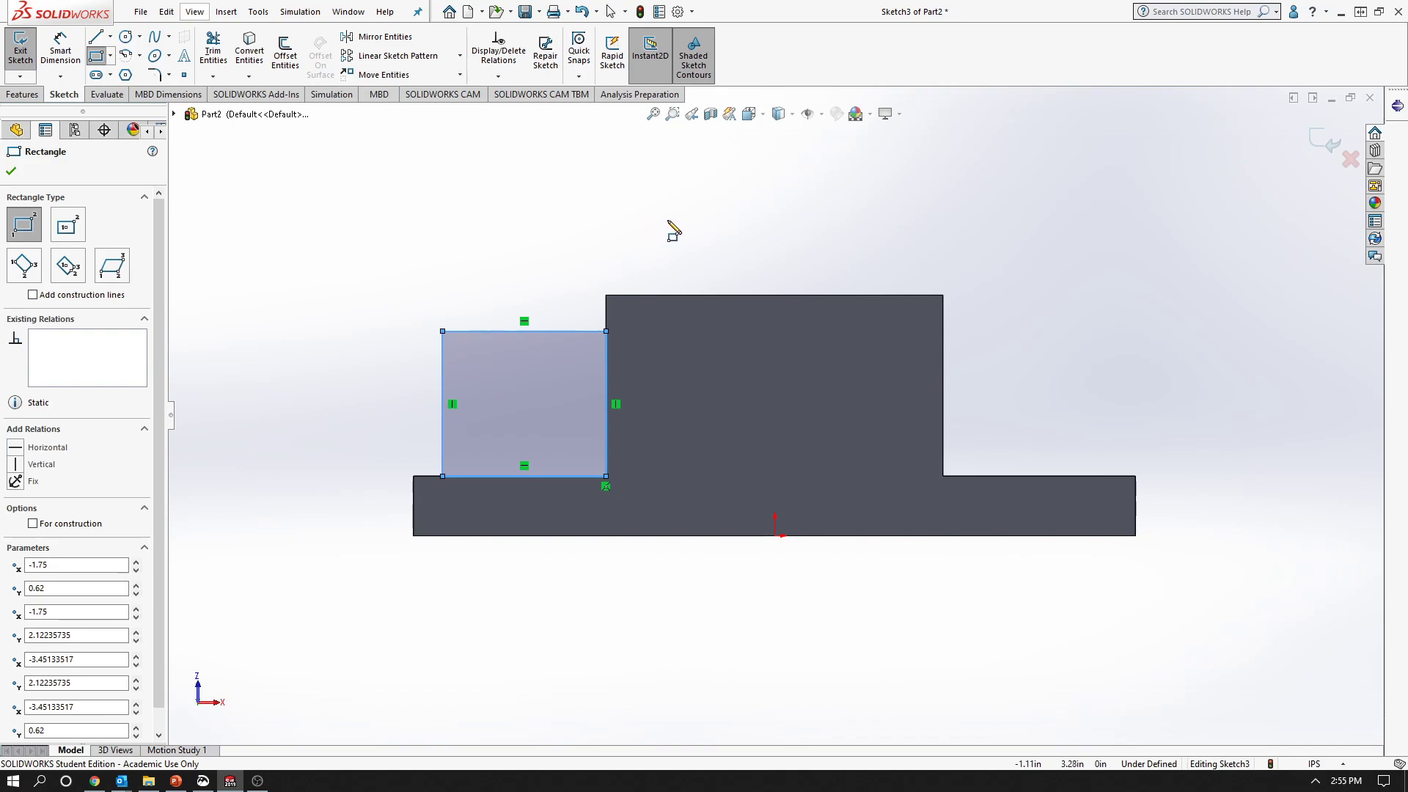
pyautogui.press('Escape')
pyautogui.click(97, 56)
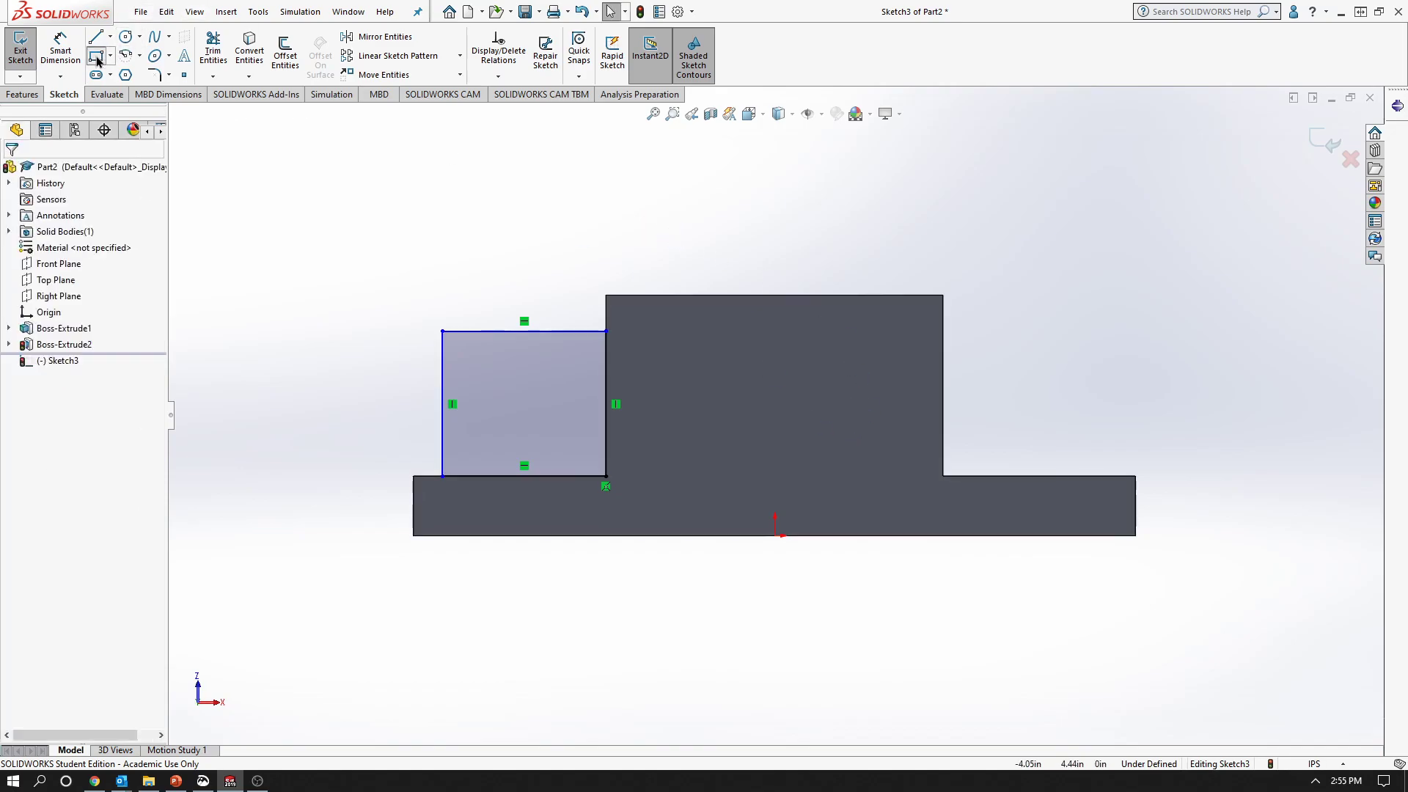
pyautogui.click(943, 476)
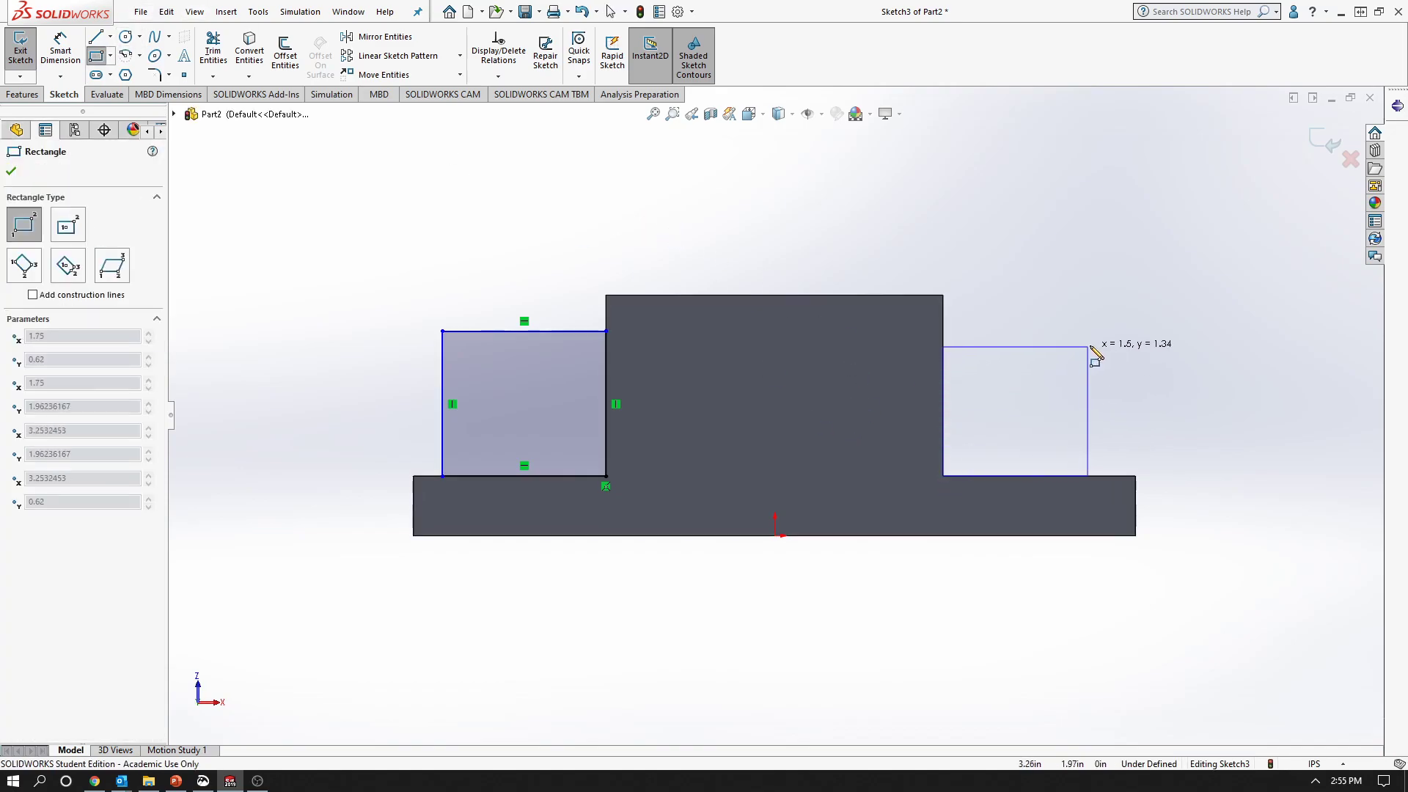
pyautogui.click(1109, 337)
pyautogui.press('Escape')
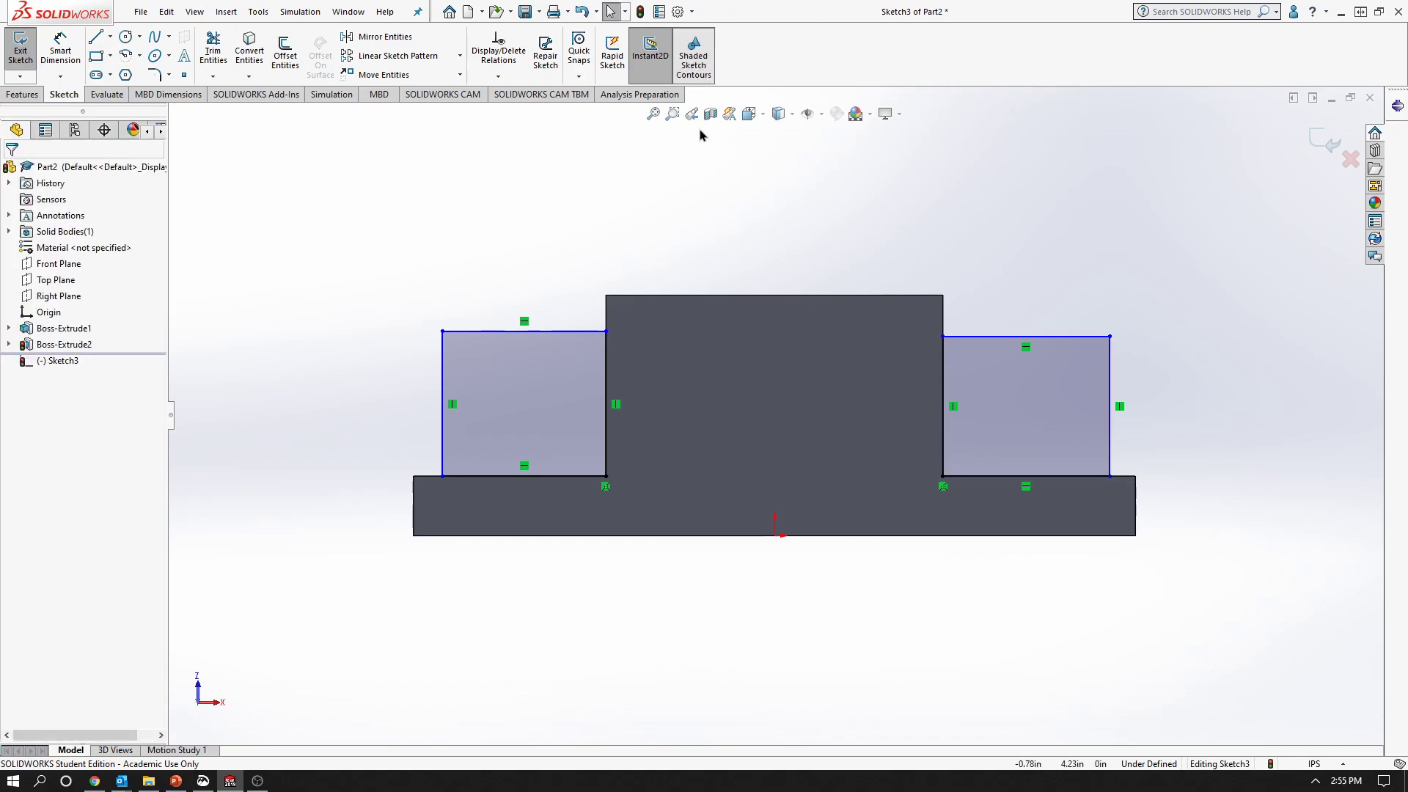
# Make the outer horizontal lines of both rectangles collinear with the central block's front edge
pyautogui.click(569, 332)
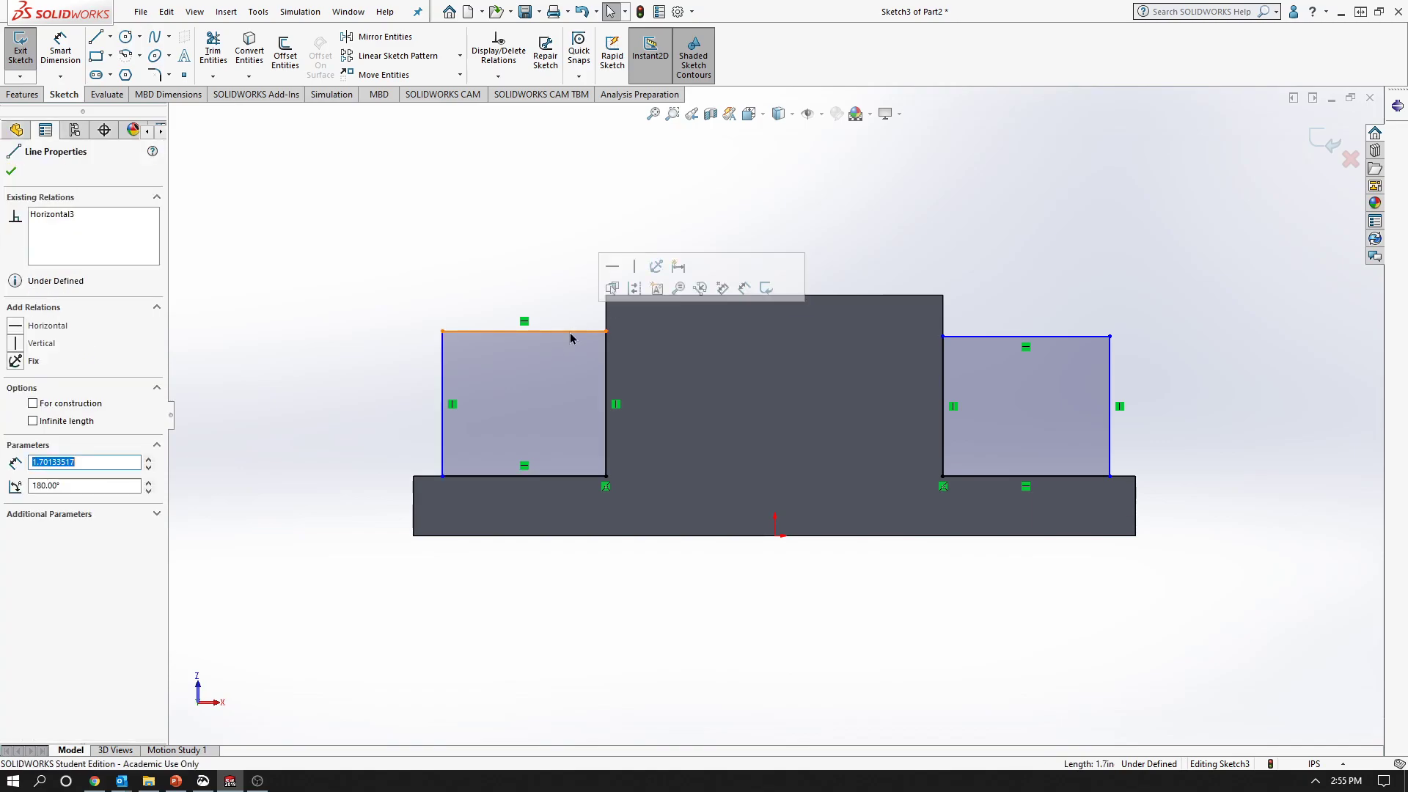
pyautogui.keyDown('ctrl'); pyautogui.click(856, 297); pyautogui.keyUp('ctrl')
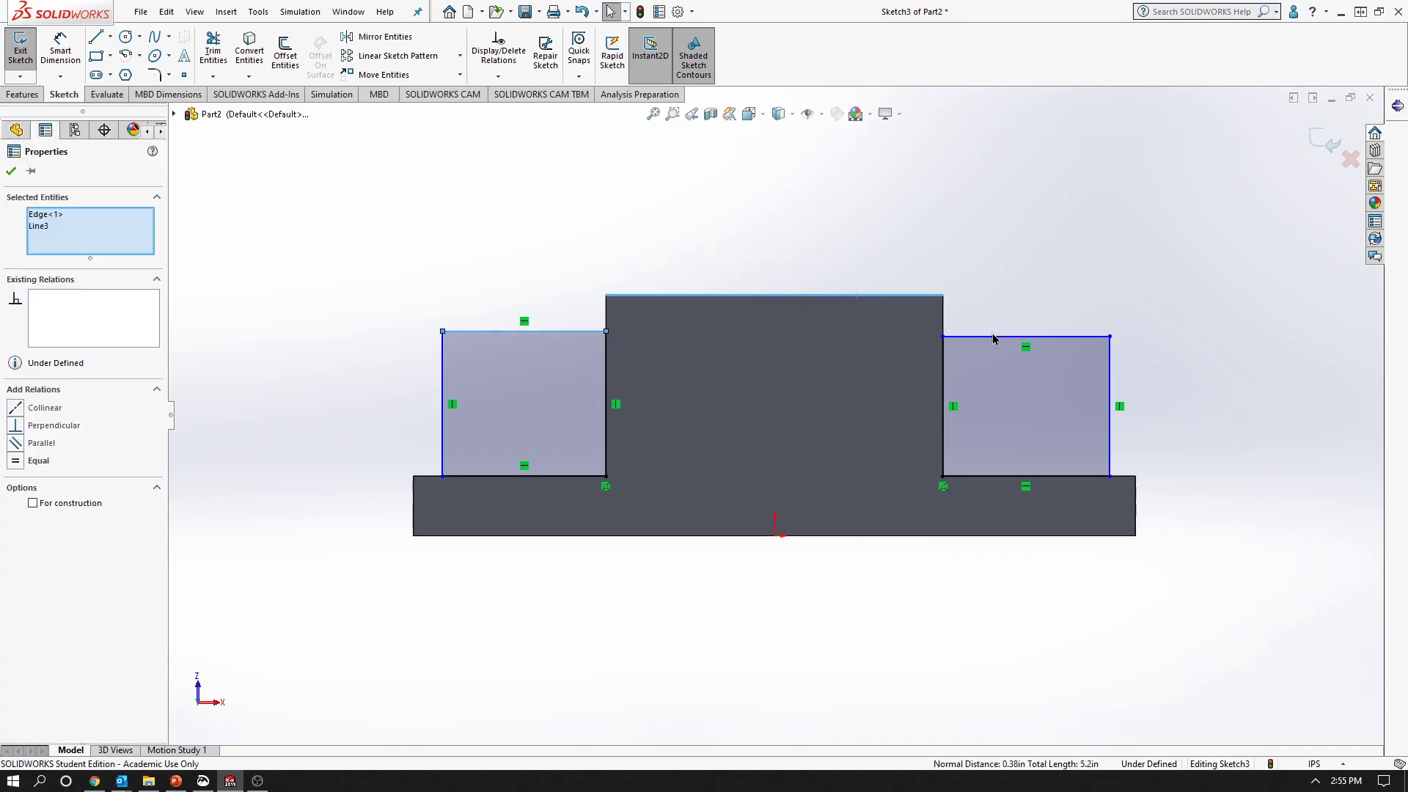
pyautogui.keyDown('ctrl'); pyautogui.click(995, 338); pyautogui.keyUp('ctrl')
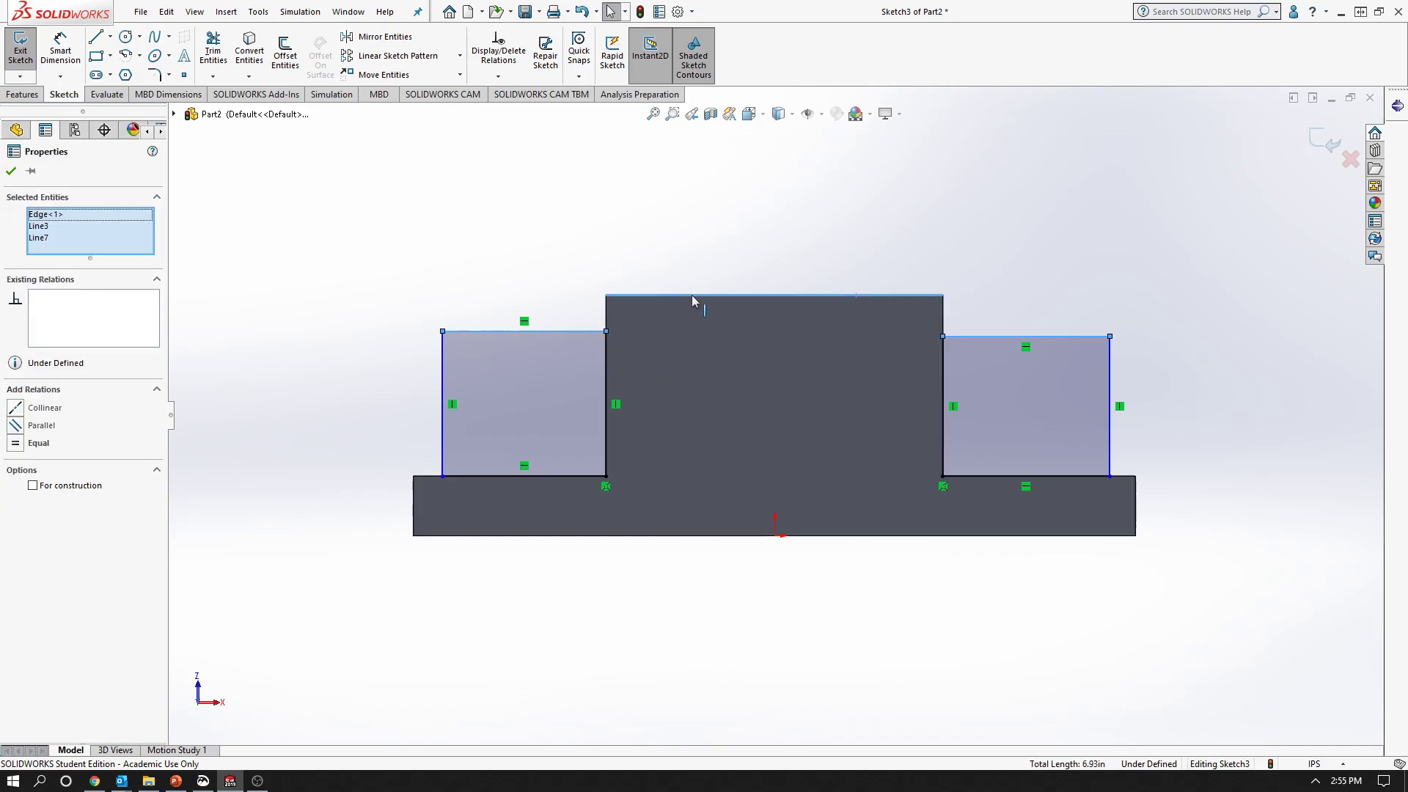
pyautogui.click(16, 408)
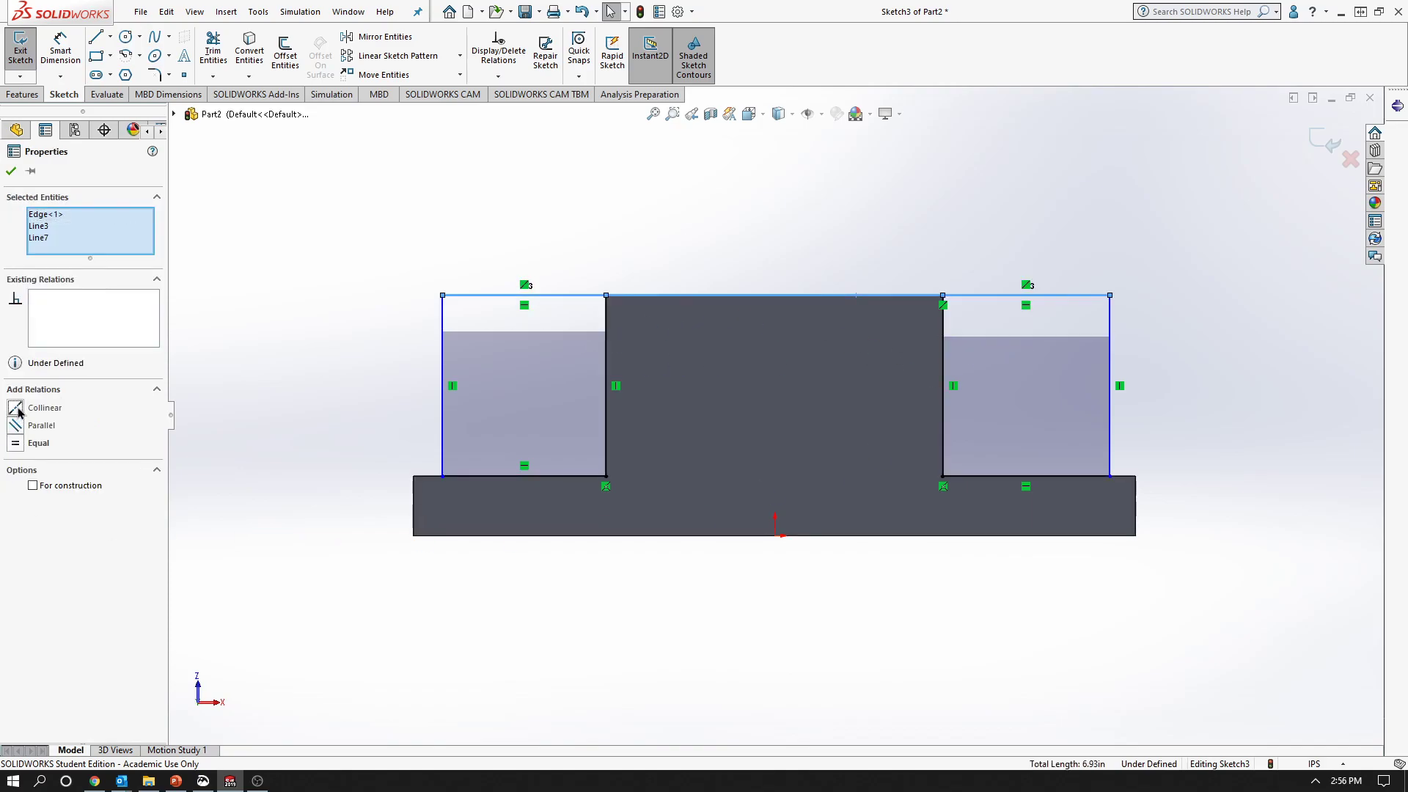
pyautogui.click(11, 170)
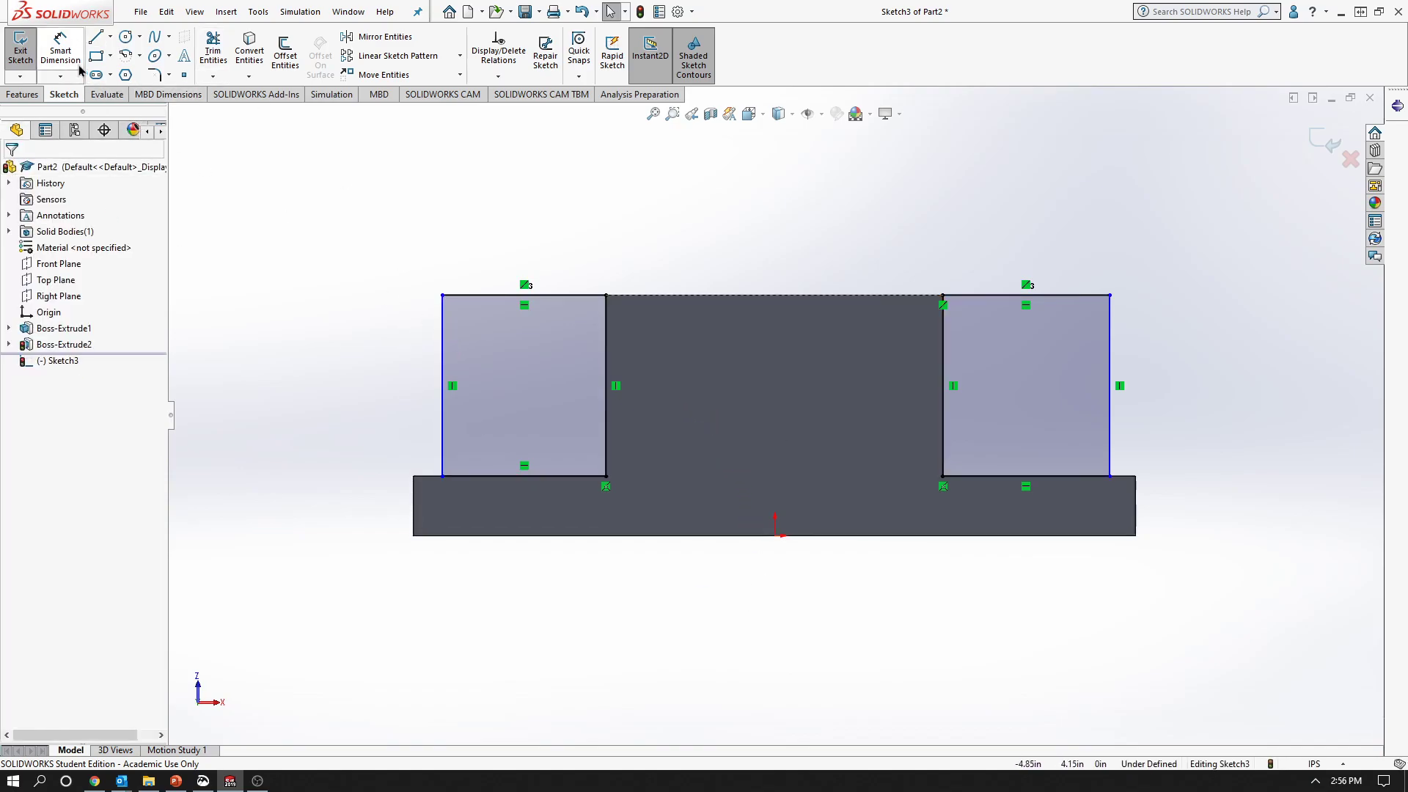
# Draw a vertical centerline from the origin to the midpoint of the central block's front edge
pyautogui.click(110, 37)
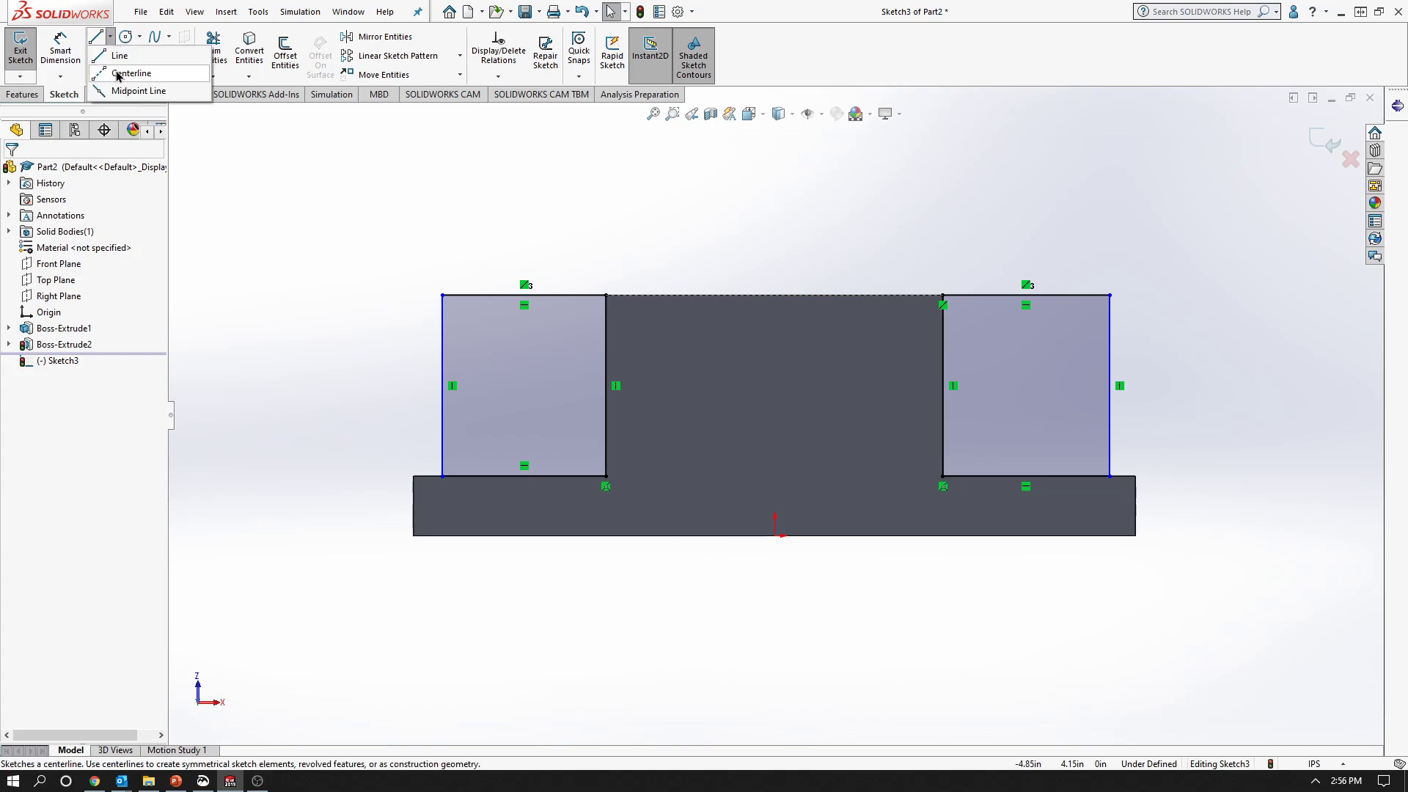
pyautogui.click(121, 73)
pyautogui.click(777, 535)
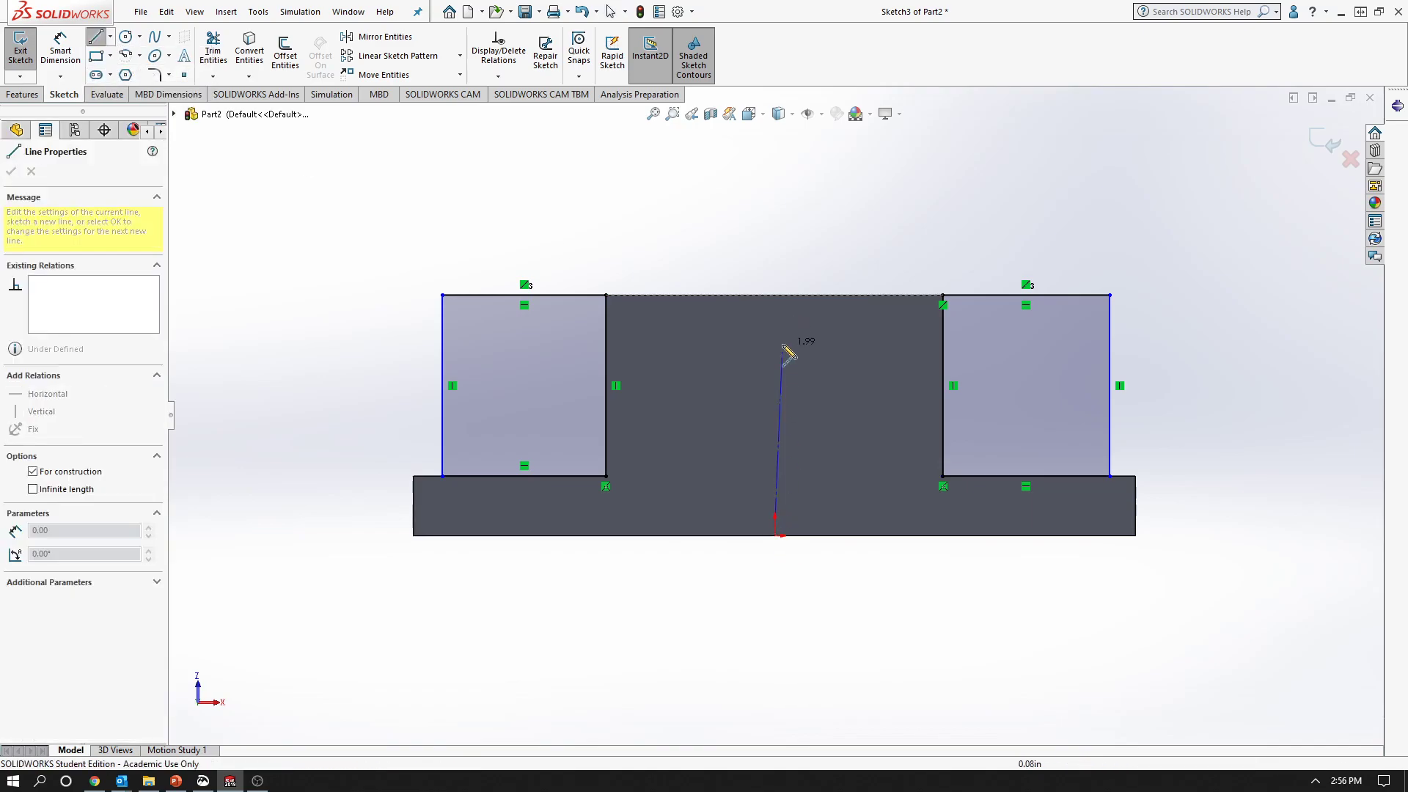
pyautogui.click(775, 294)
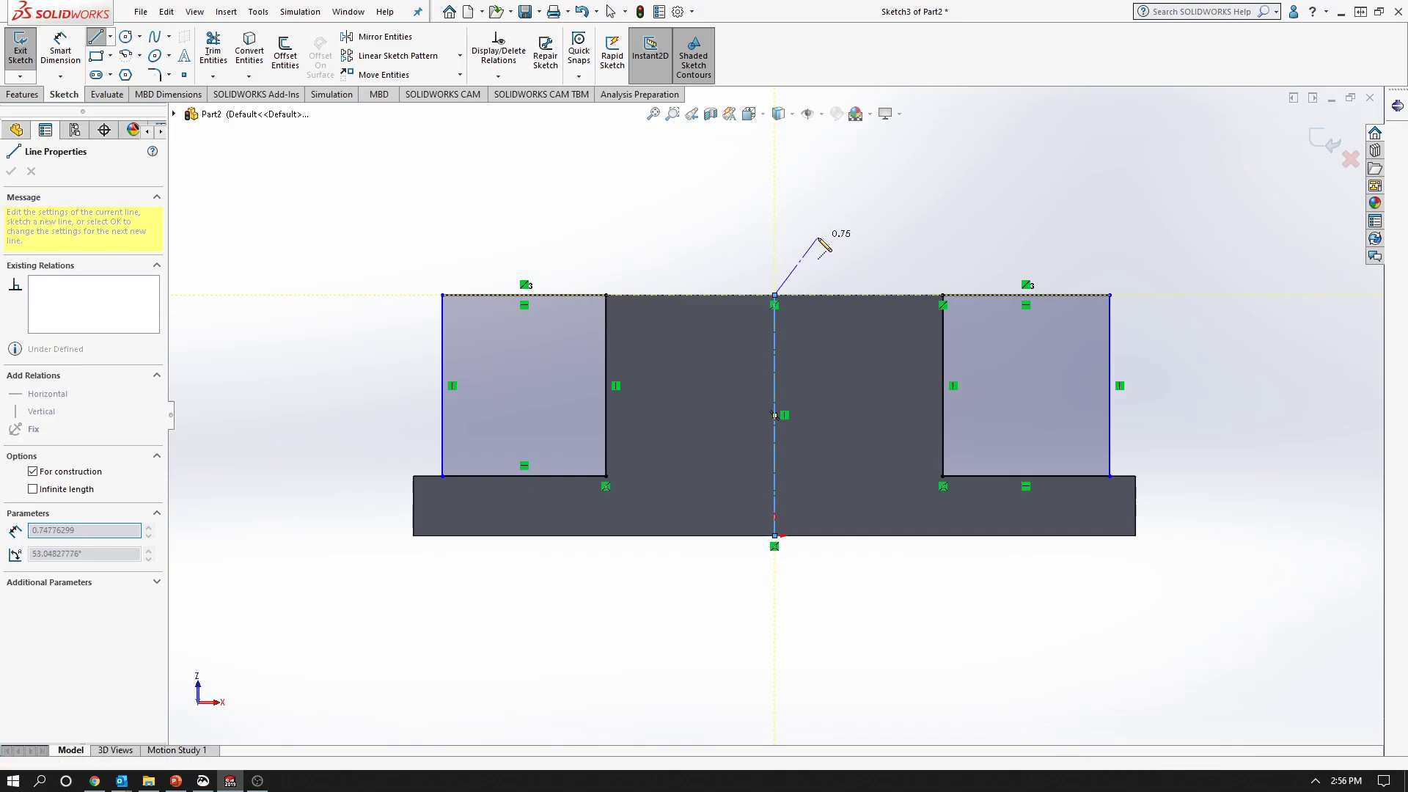
pyautogui.press('Escape')
pyautogui.press('Escape')
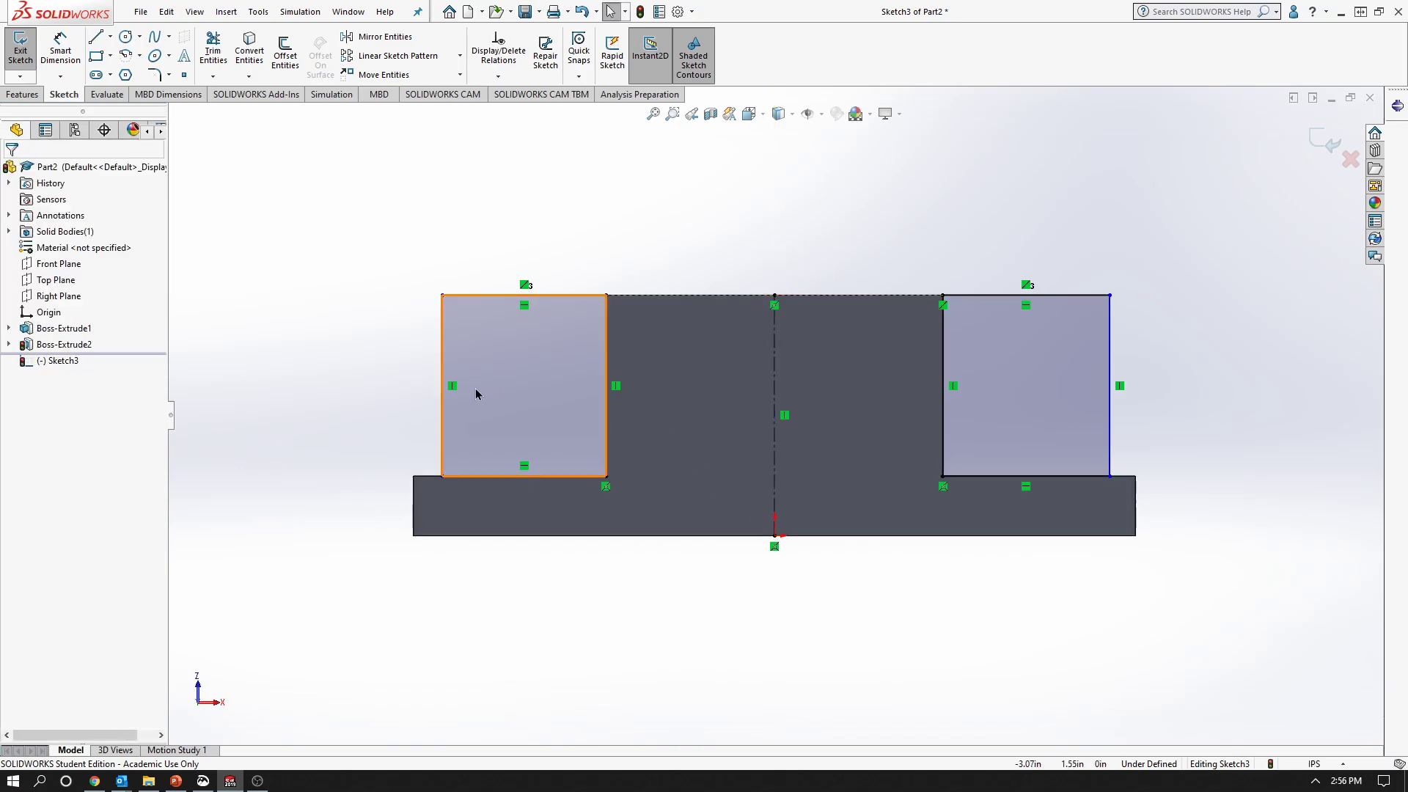
# Make the outer vertical lines of the two rectangles symmetric about the centerline
pyautogui.click(443, 413)
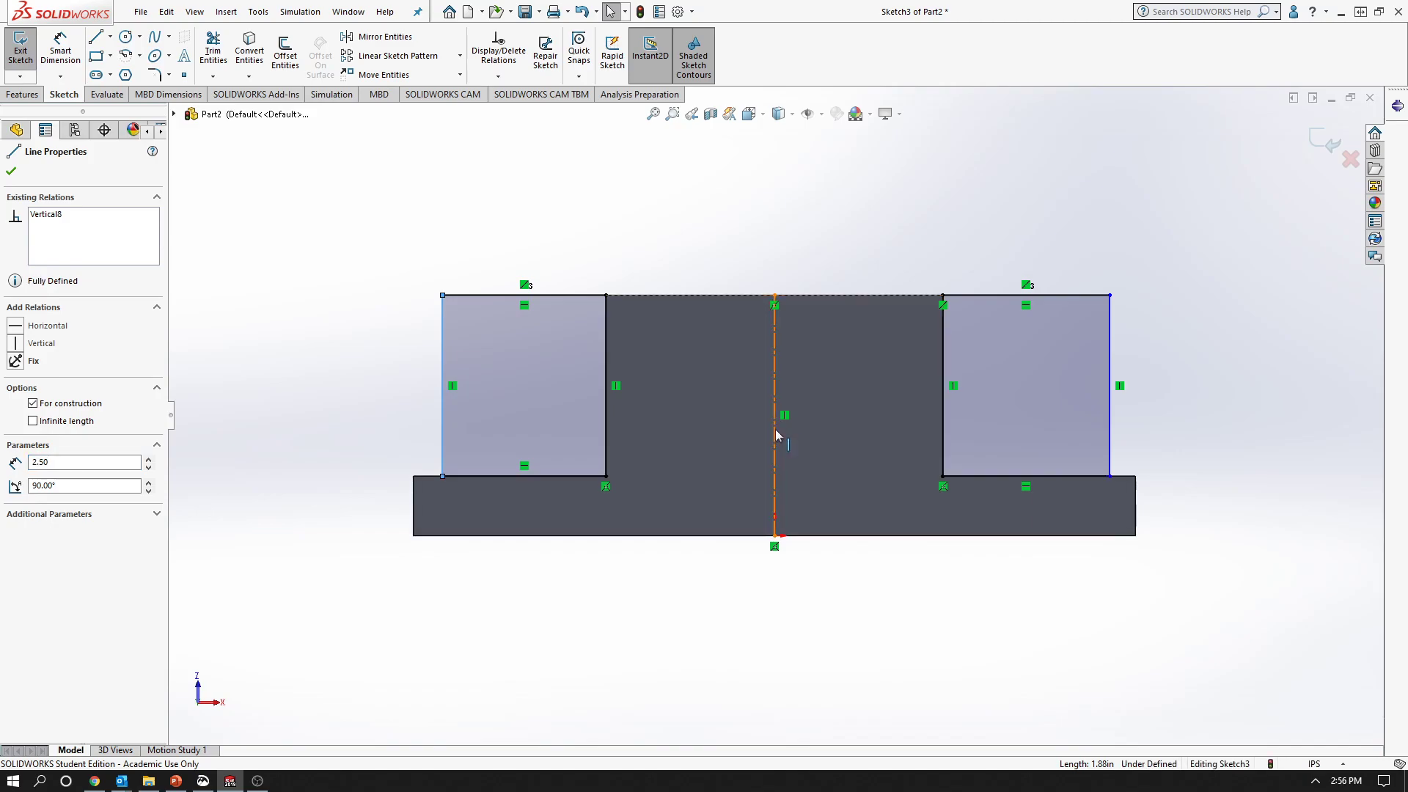
pyautogui.keyDown('ctrl'); pyautogui.click(776, 433); pyautogui.keyUp('ctrl')
pyautogui.keyDown('ctrl'); pyautogui.click(1110, 414); pyautogui.keyUp('ctrl')
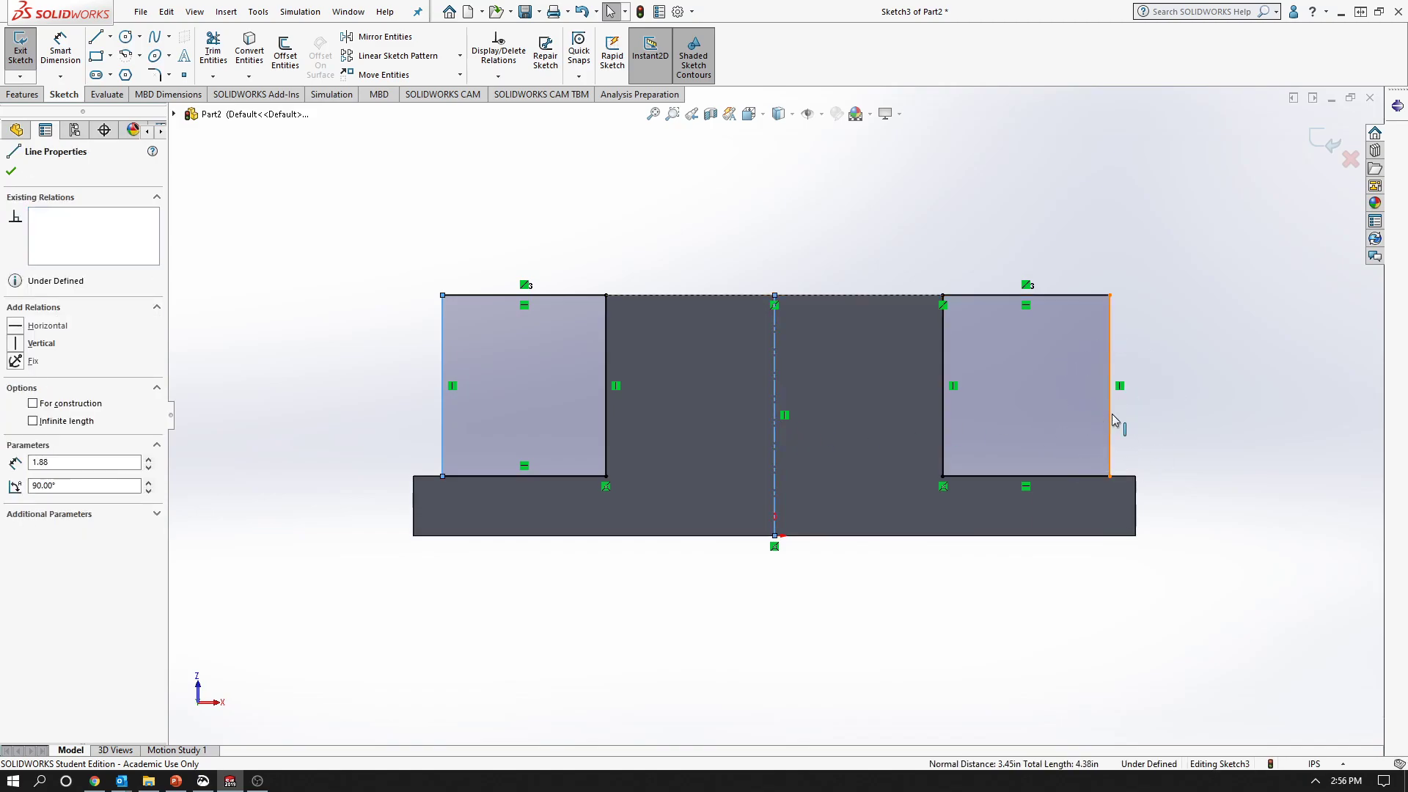
pyautogui.click(18, 497)
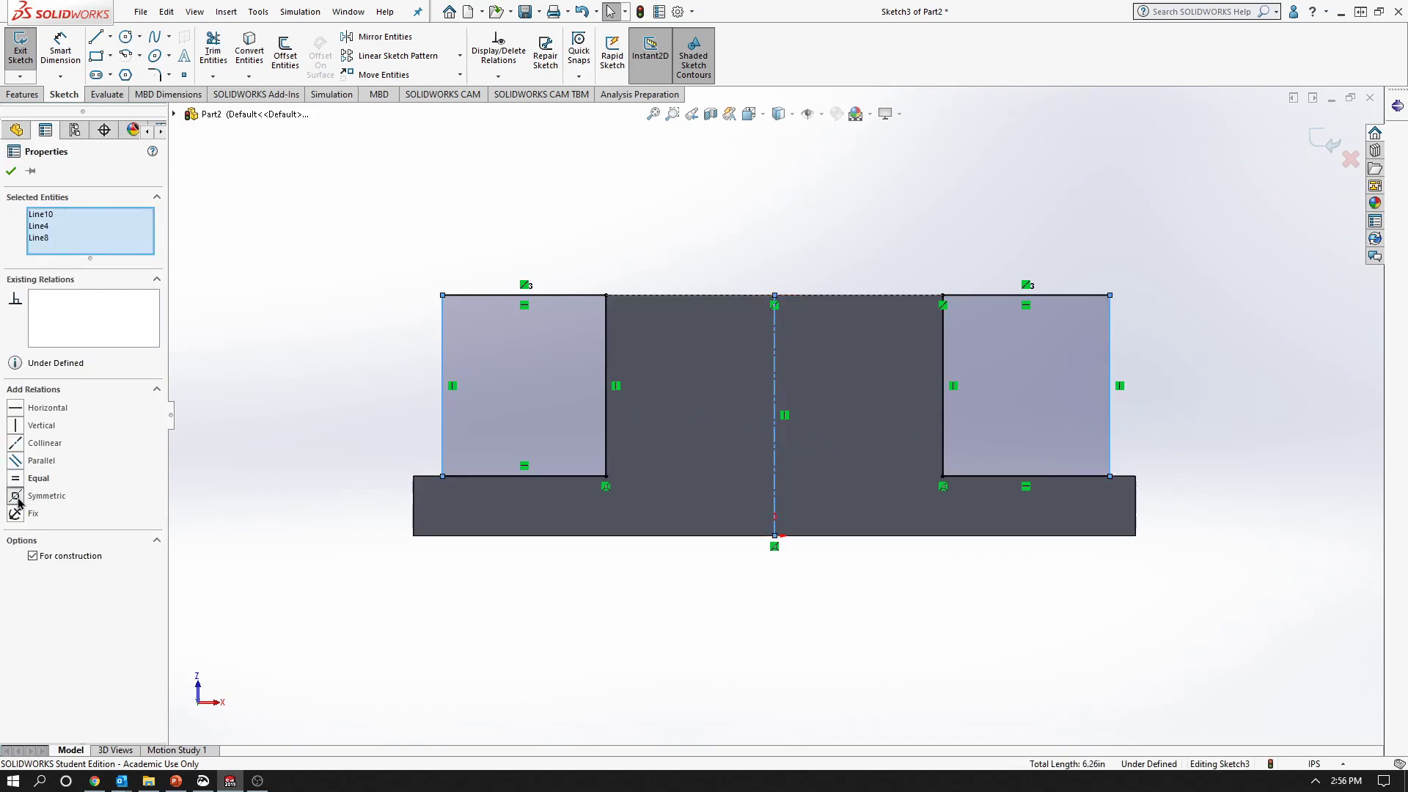
# Close the symmetric relation and move one rectangle's outer vertical line toward the central block to test the symmetry
pyautogui.click(291, 357)
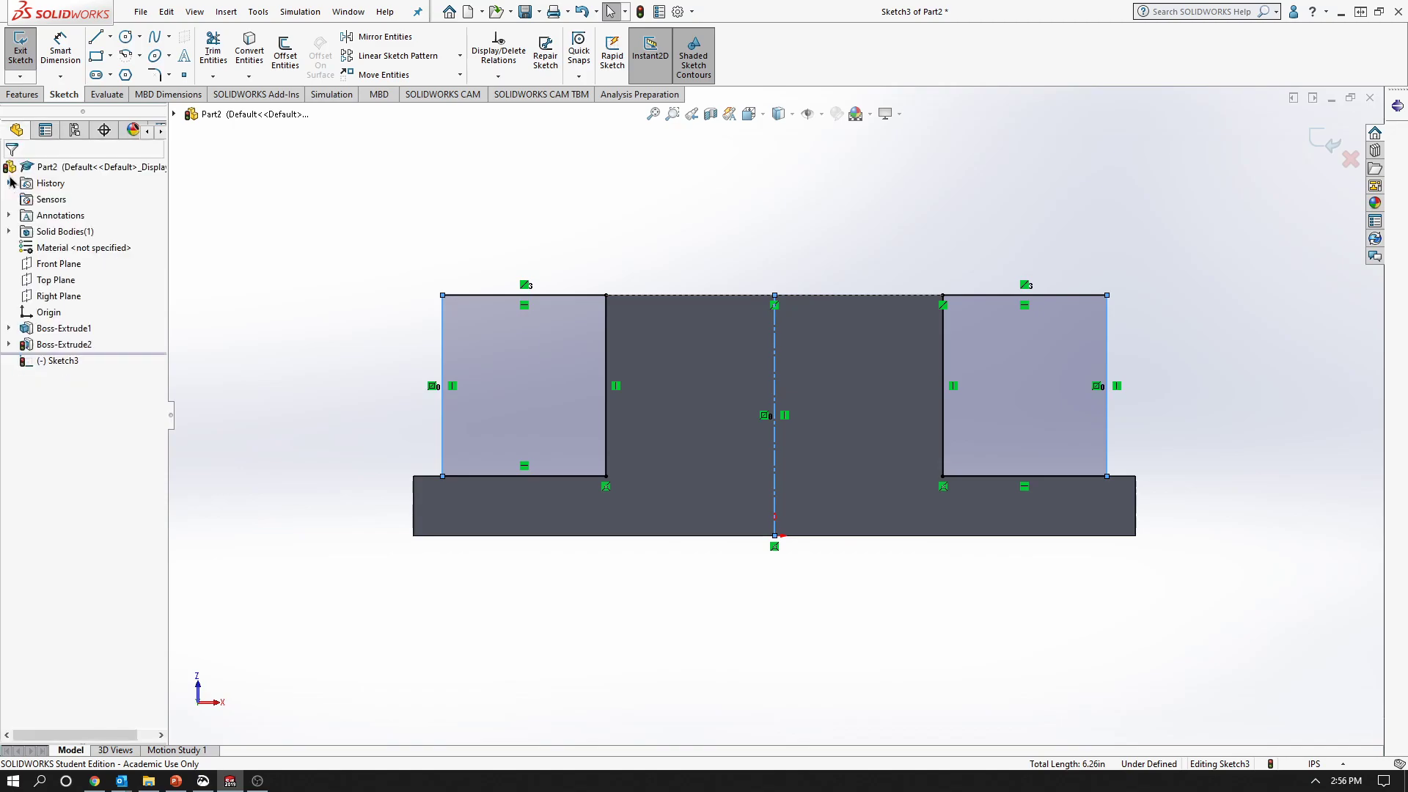
pyautogui.moveTo(443, 440)
pyautogui.mouseDown()
pyautogui.moveTo(291, 436)
pyautogui.moveTo(501, 436)
pyautogui.moveTo(473, 439)
pyautogui.mouseUp()
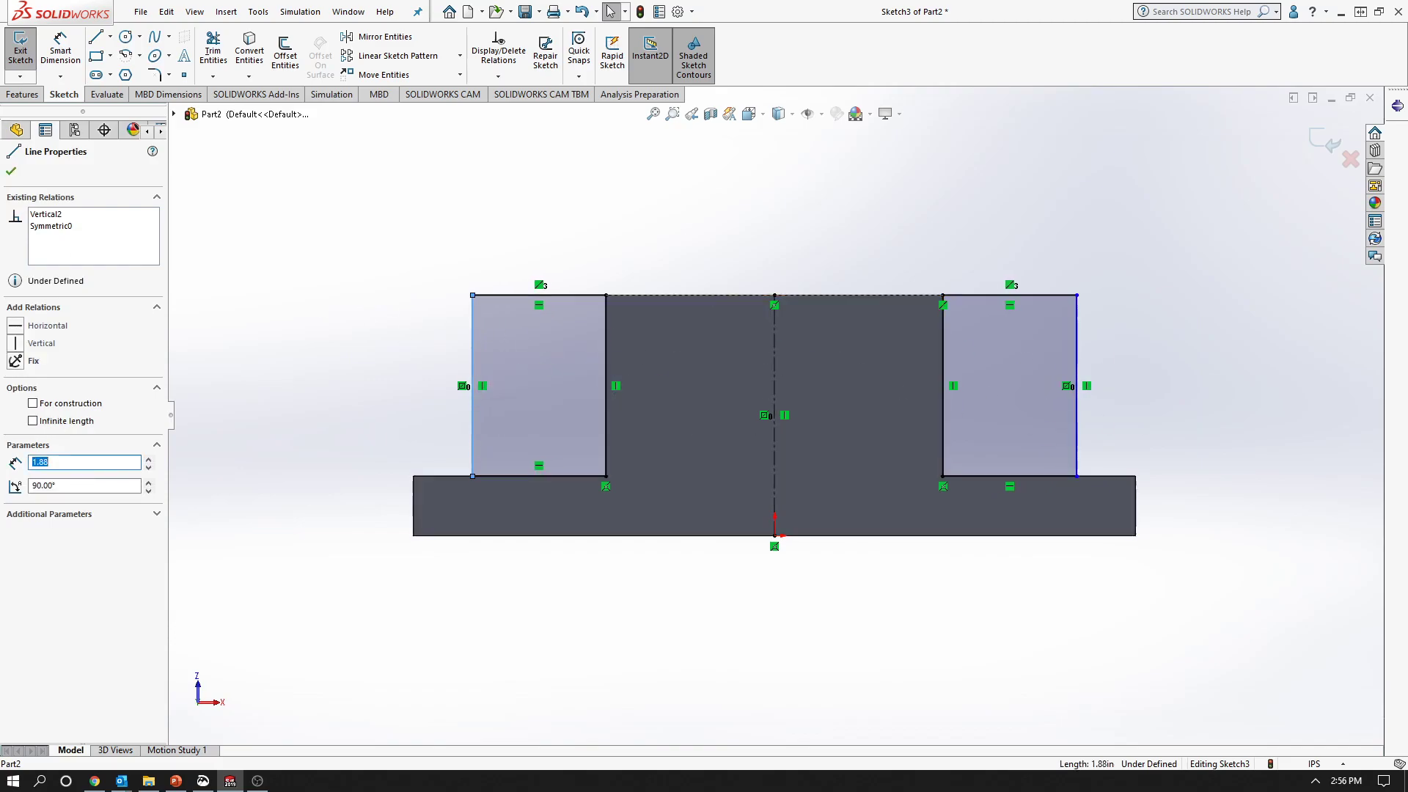
pyautogui.click(12, 173)
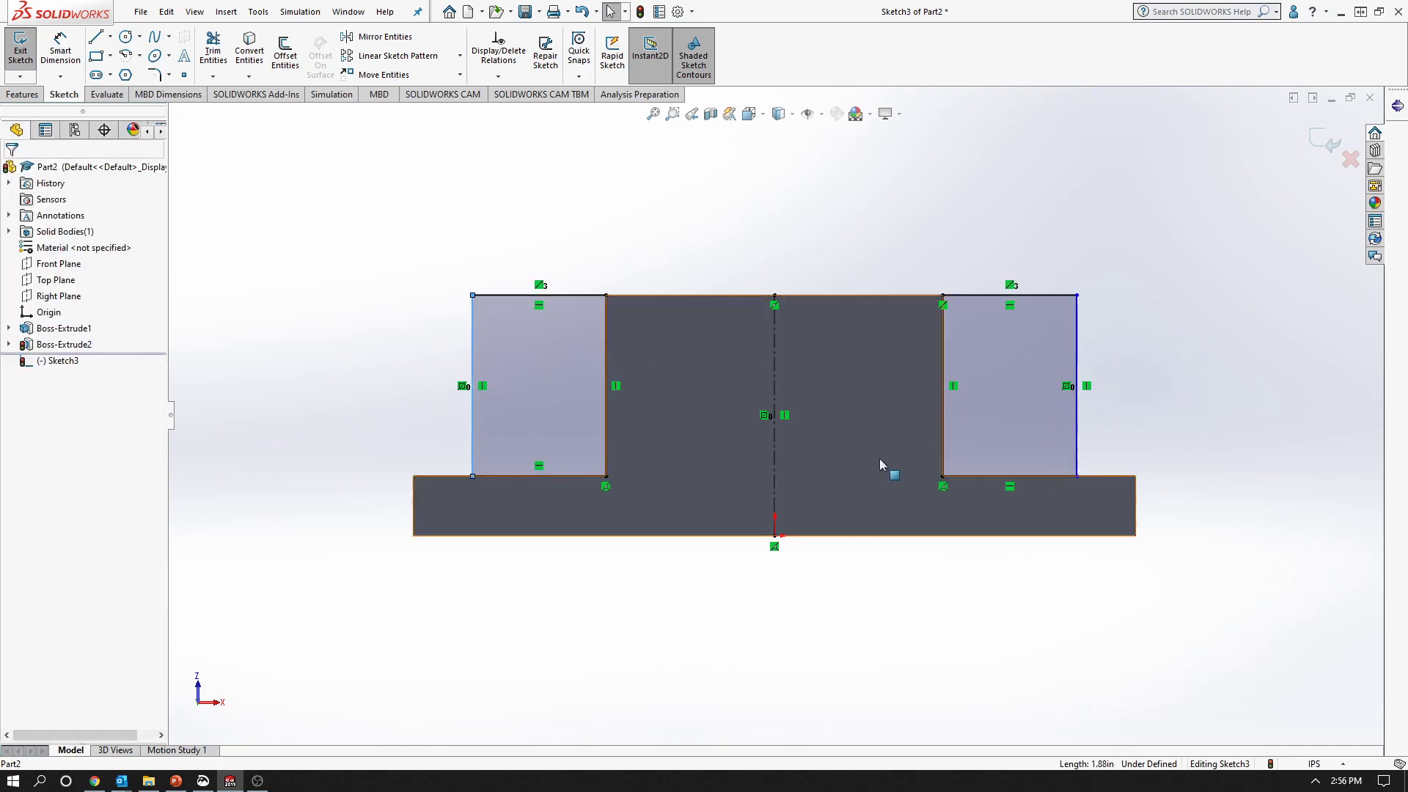
# Check the exercise drawing and dimension the distance between the outer vertical lines of the two rectangles as 6 in
pyautogui.click(180, 782)
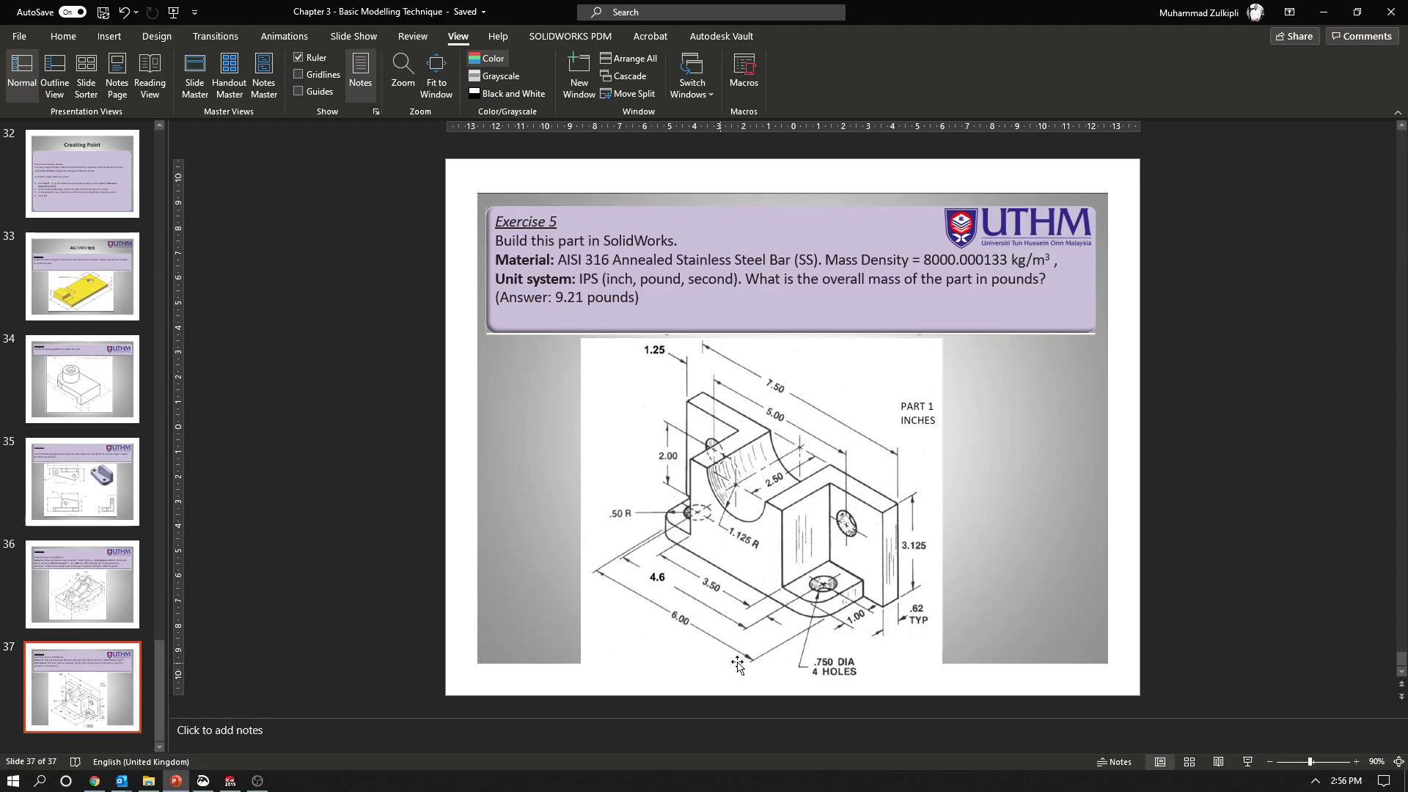
pyautogui.click(230, 780)
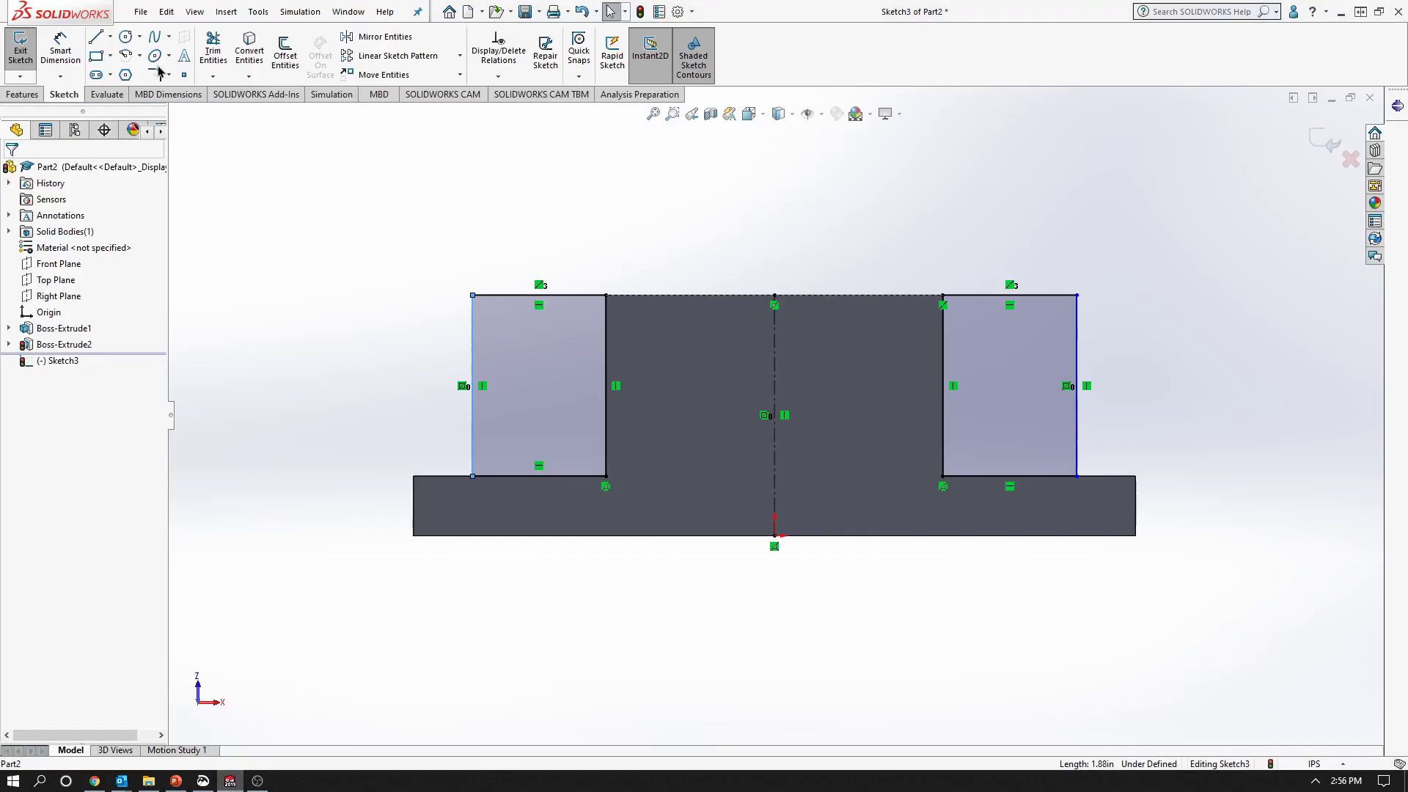
pyautogui.click(473, 425)
pyautogui.click(1077, 425)
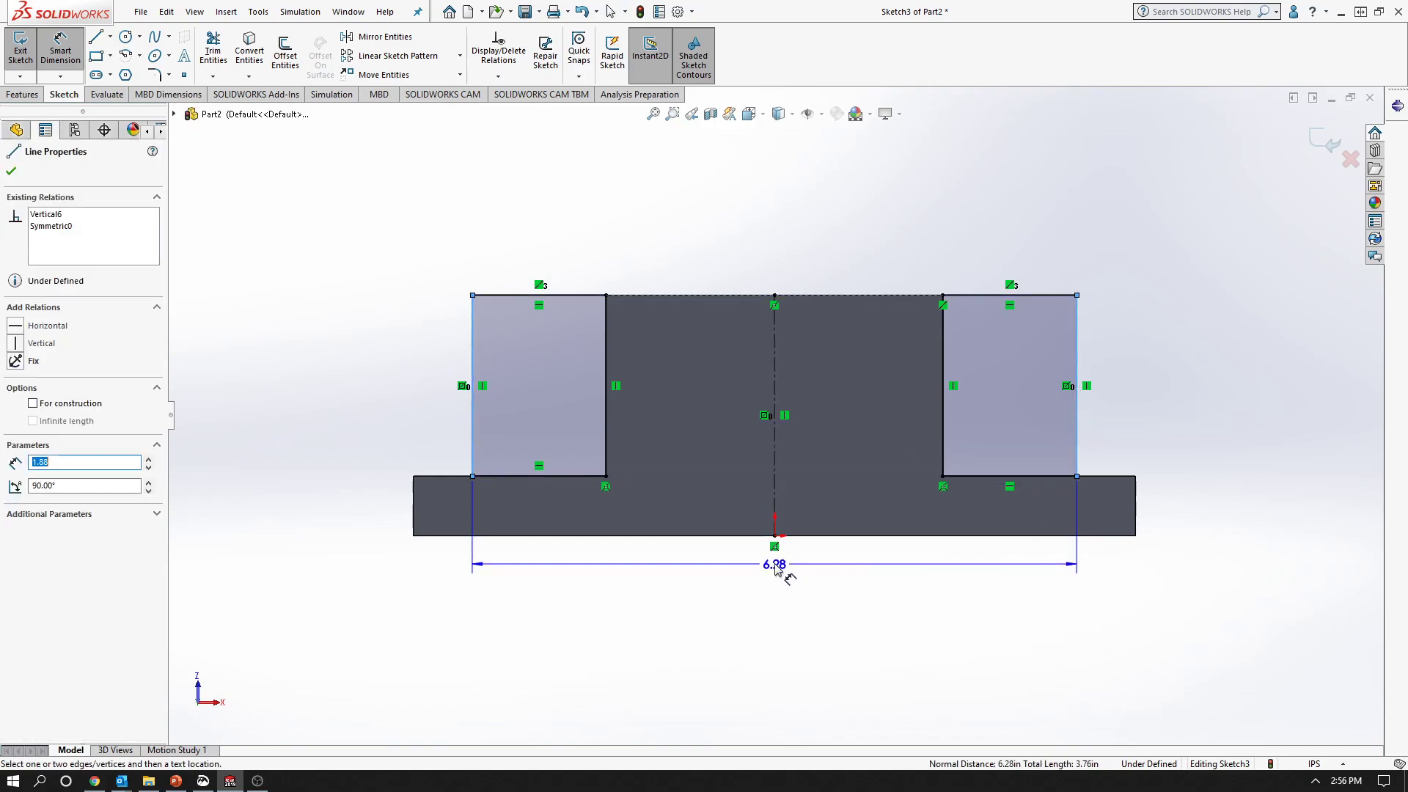
pyautogui.click(777, 569)
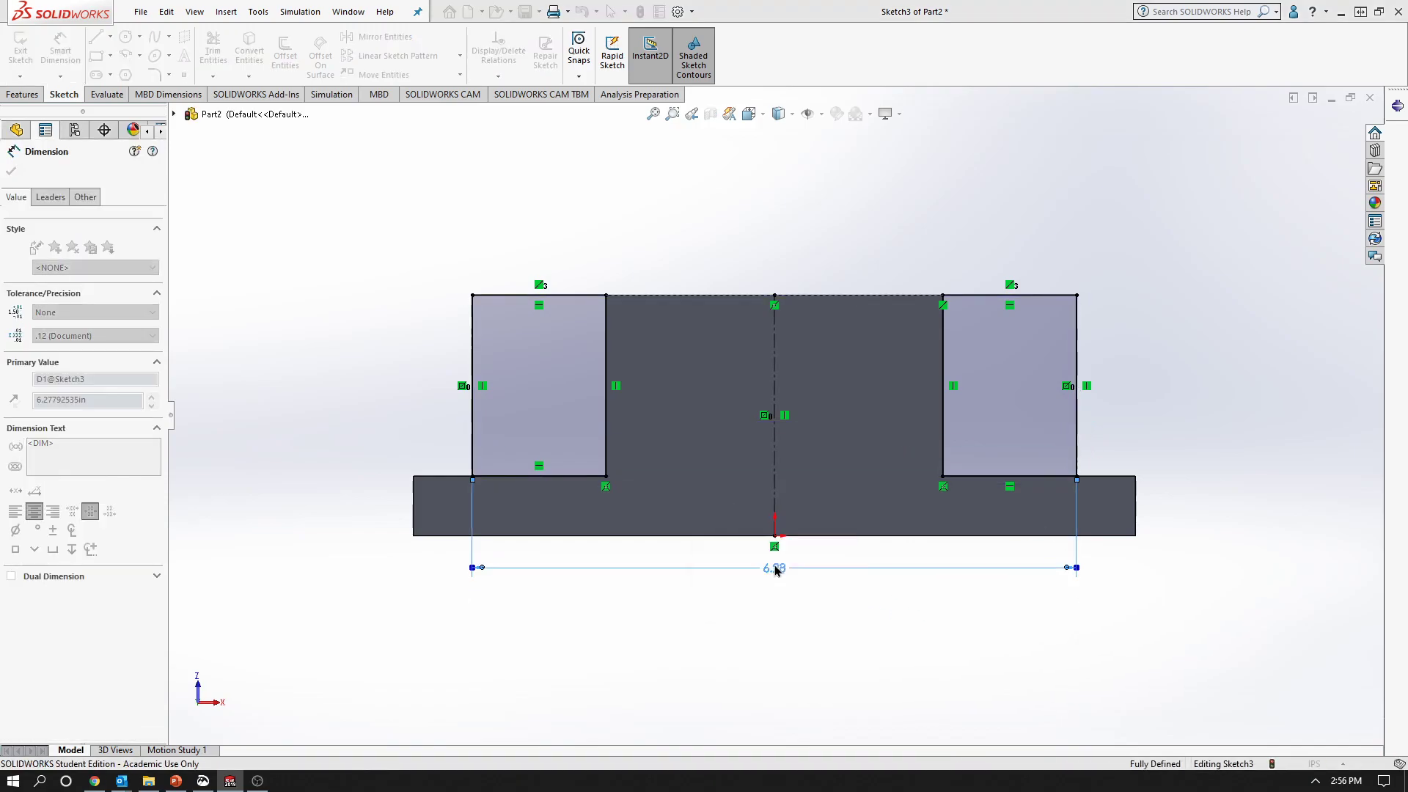
pyautogui.write('6')
pyautogui.press('Return')
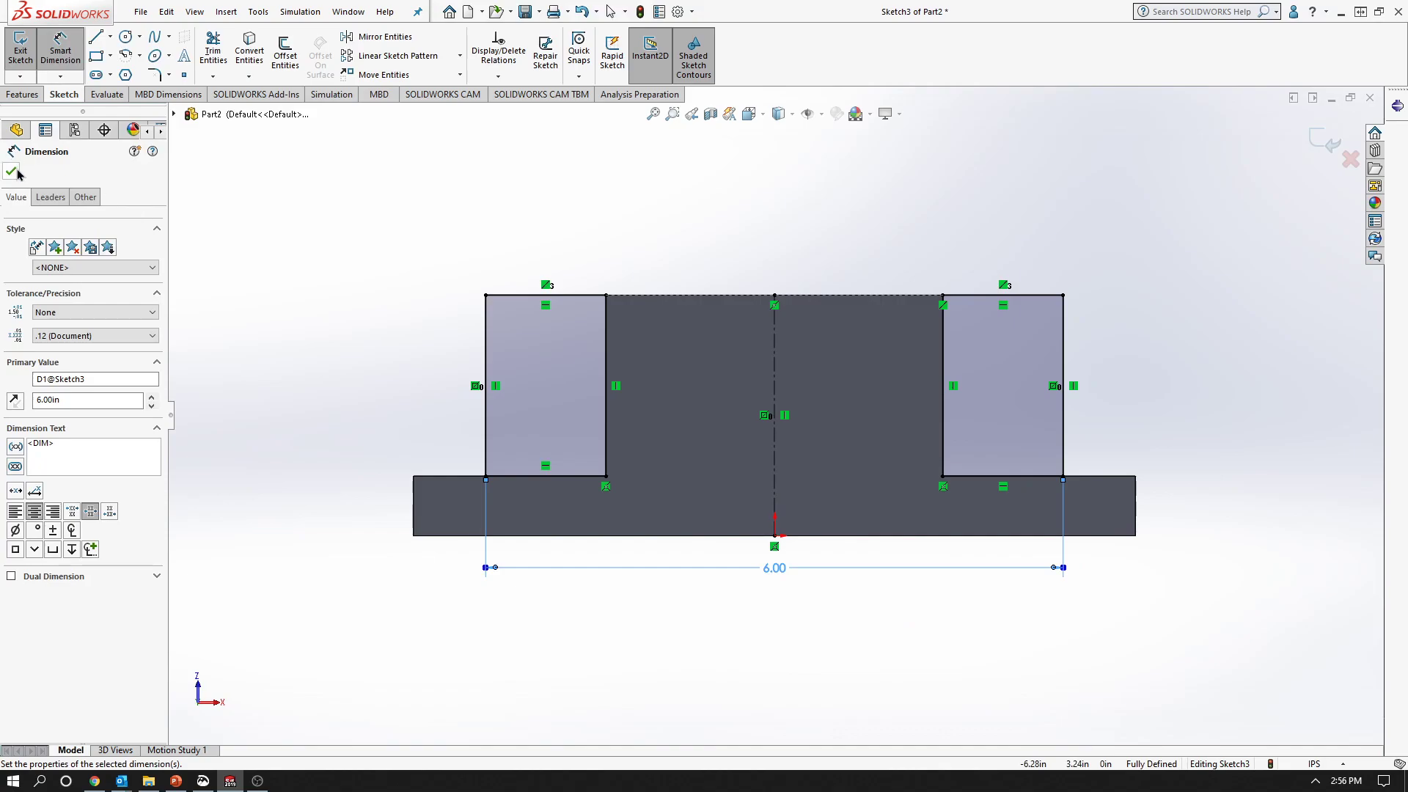
pyautogui.click(11, 171)
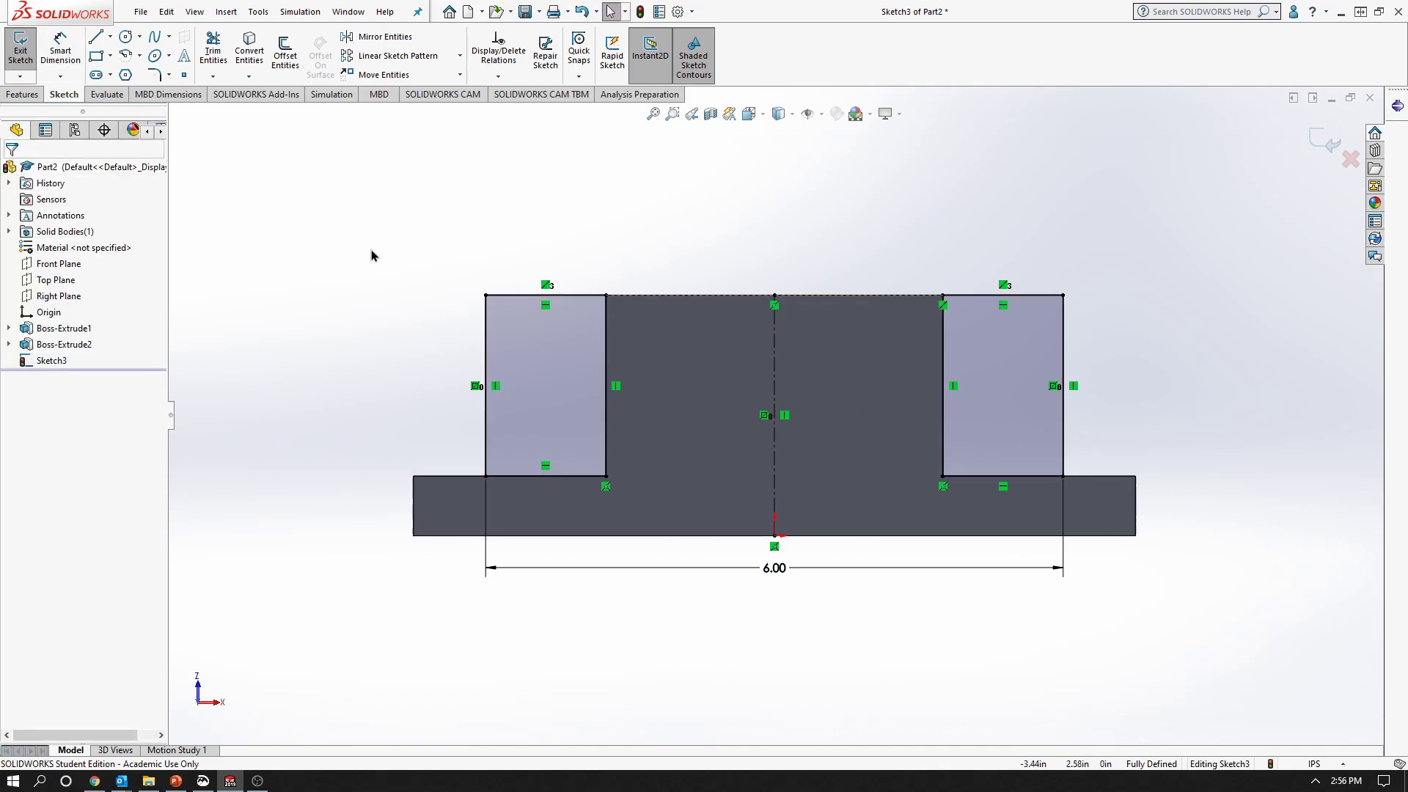
# Extrude both flange rectangles upward from the sketch plane by 0.62 in, merged with the body
pyautogui.press('space')
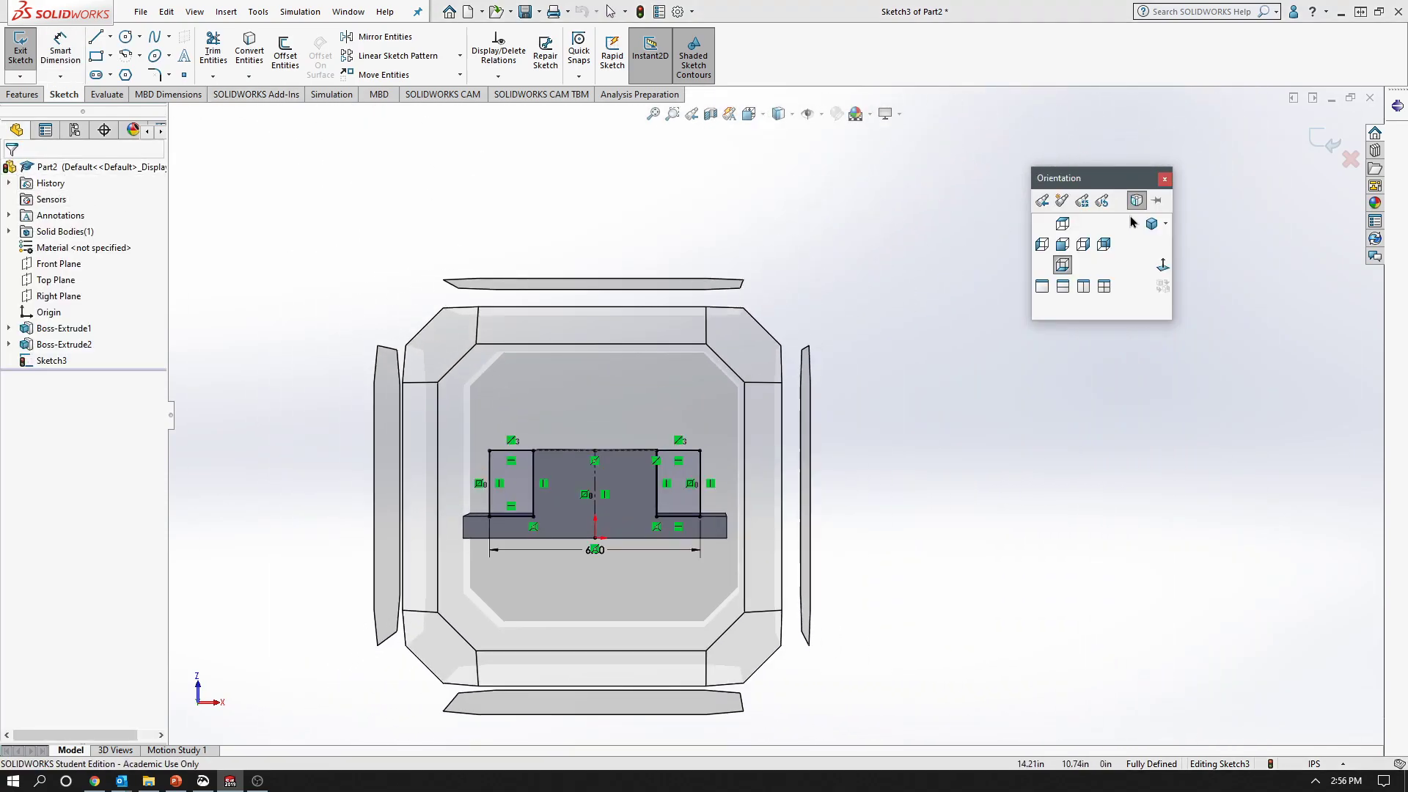
pyautogui.click(1151, 224)
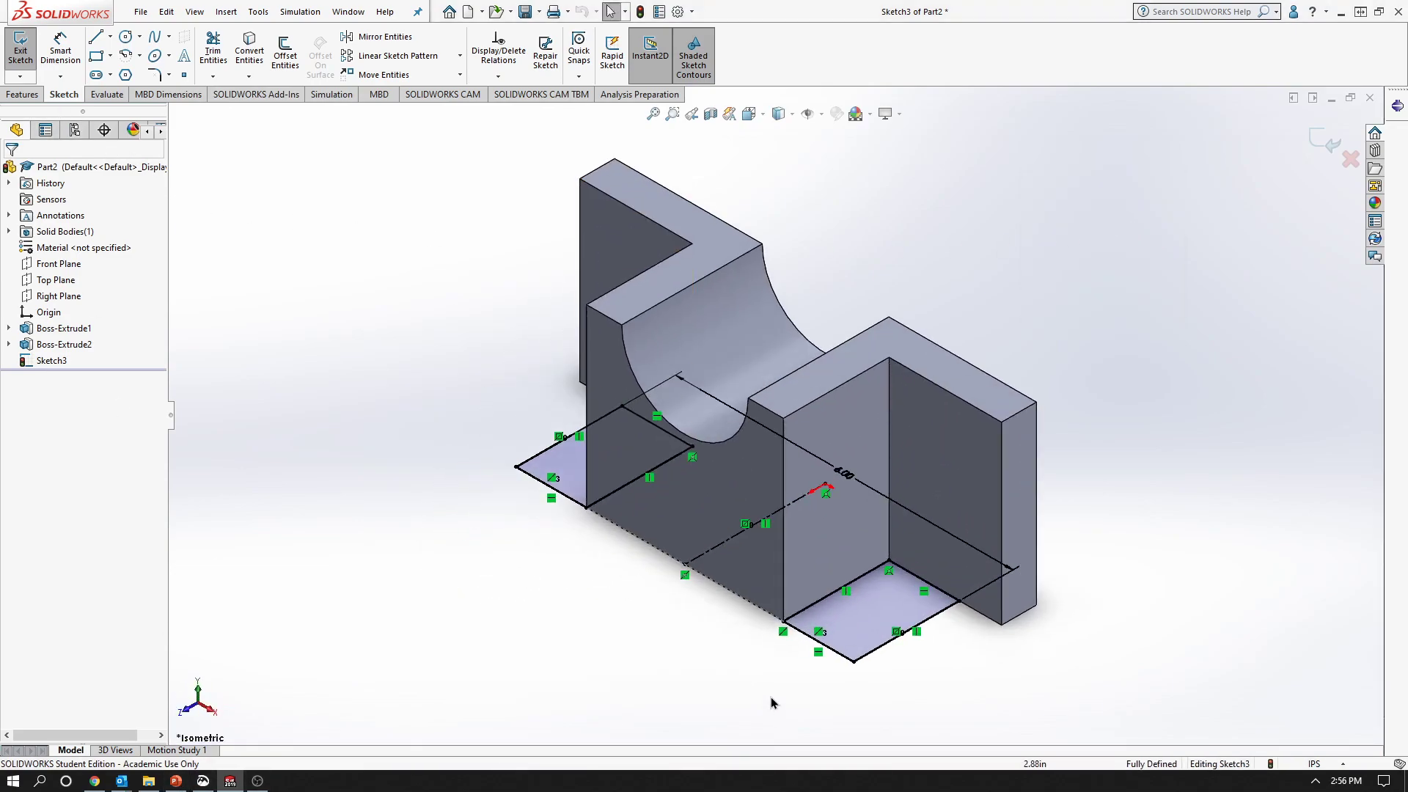
pyautogui.click(175, 780)
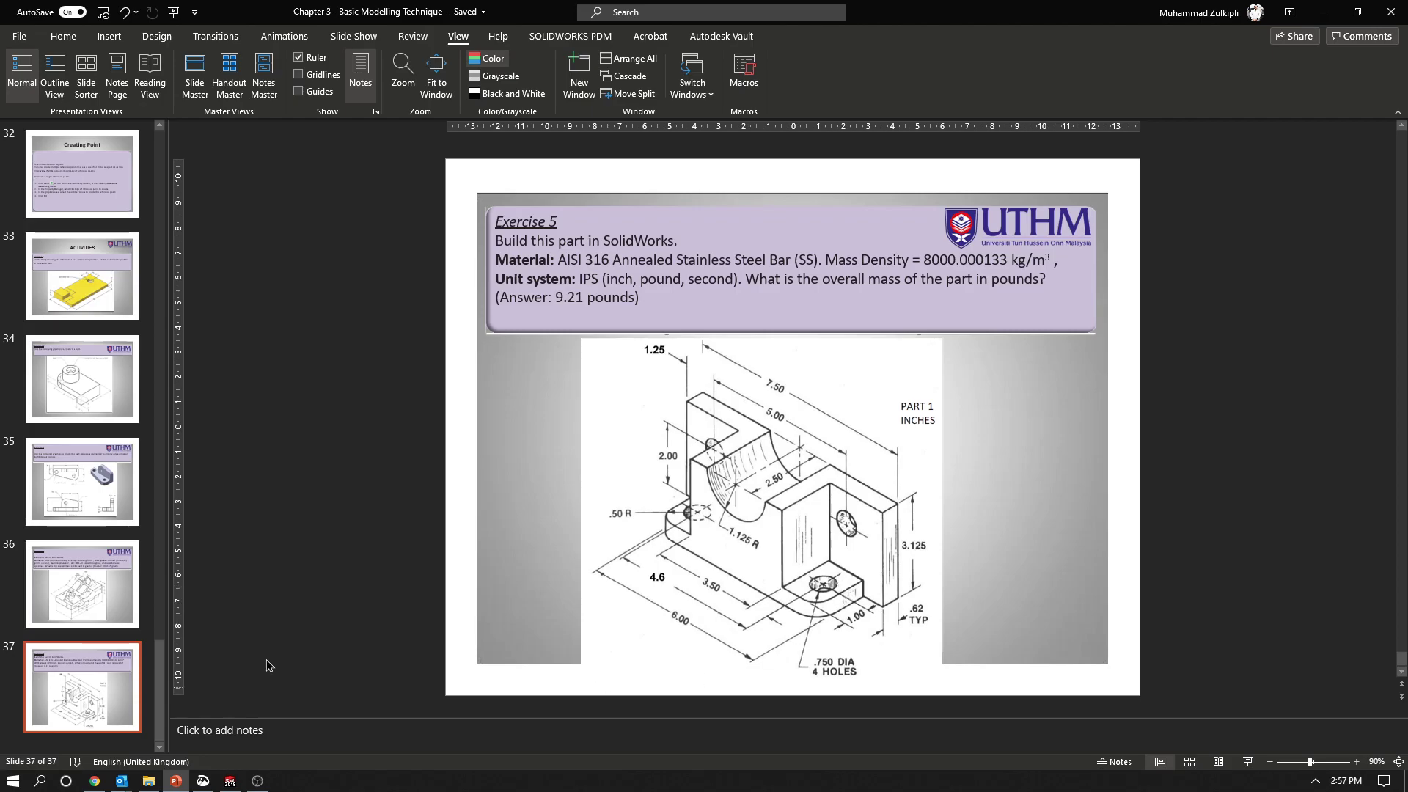
pyautogui.click(229, 780)
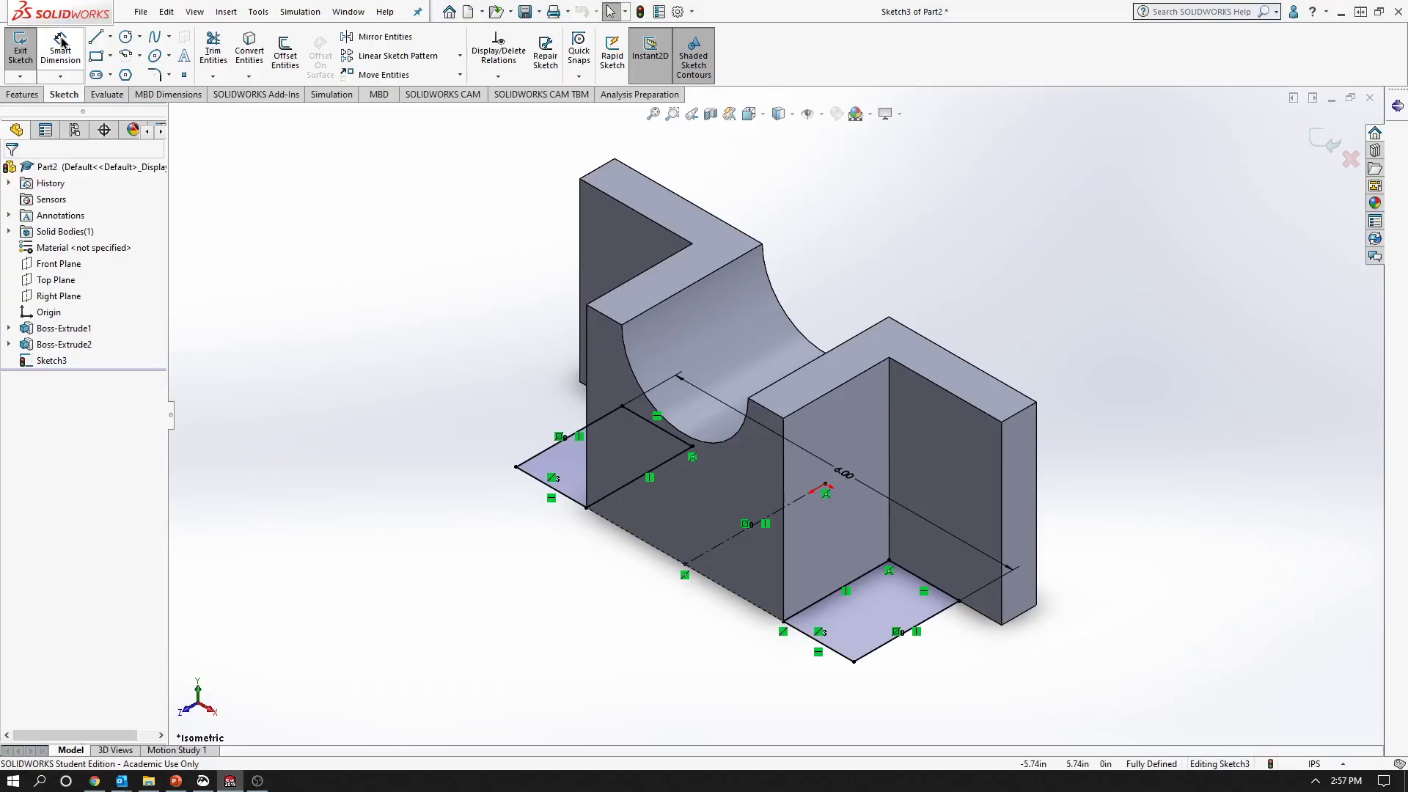
pyautogui.click(22, 94)
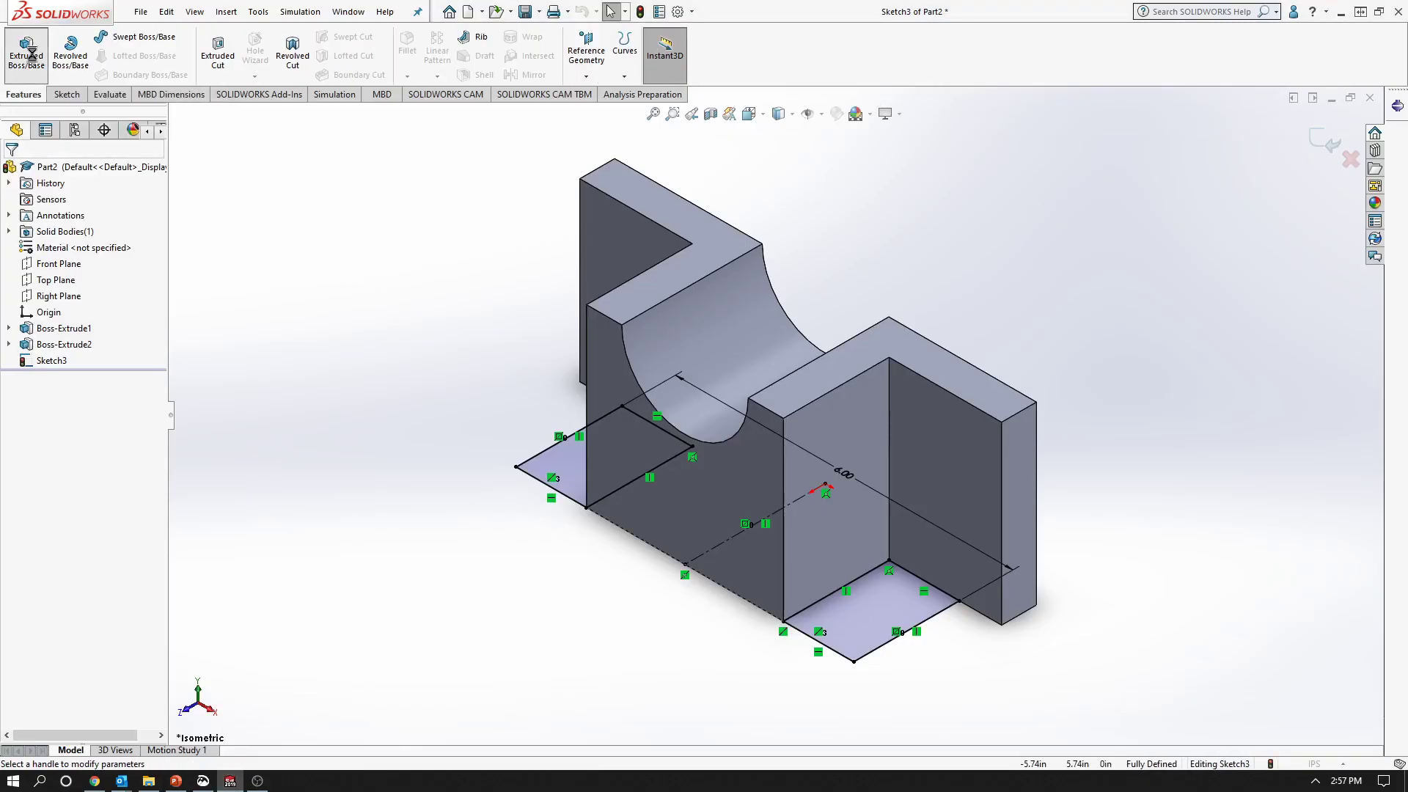
pyautogui.click(33, 60)
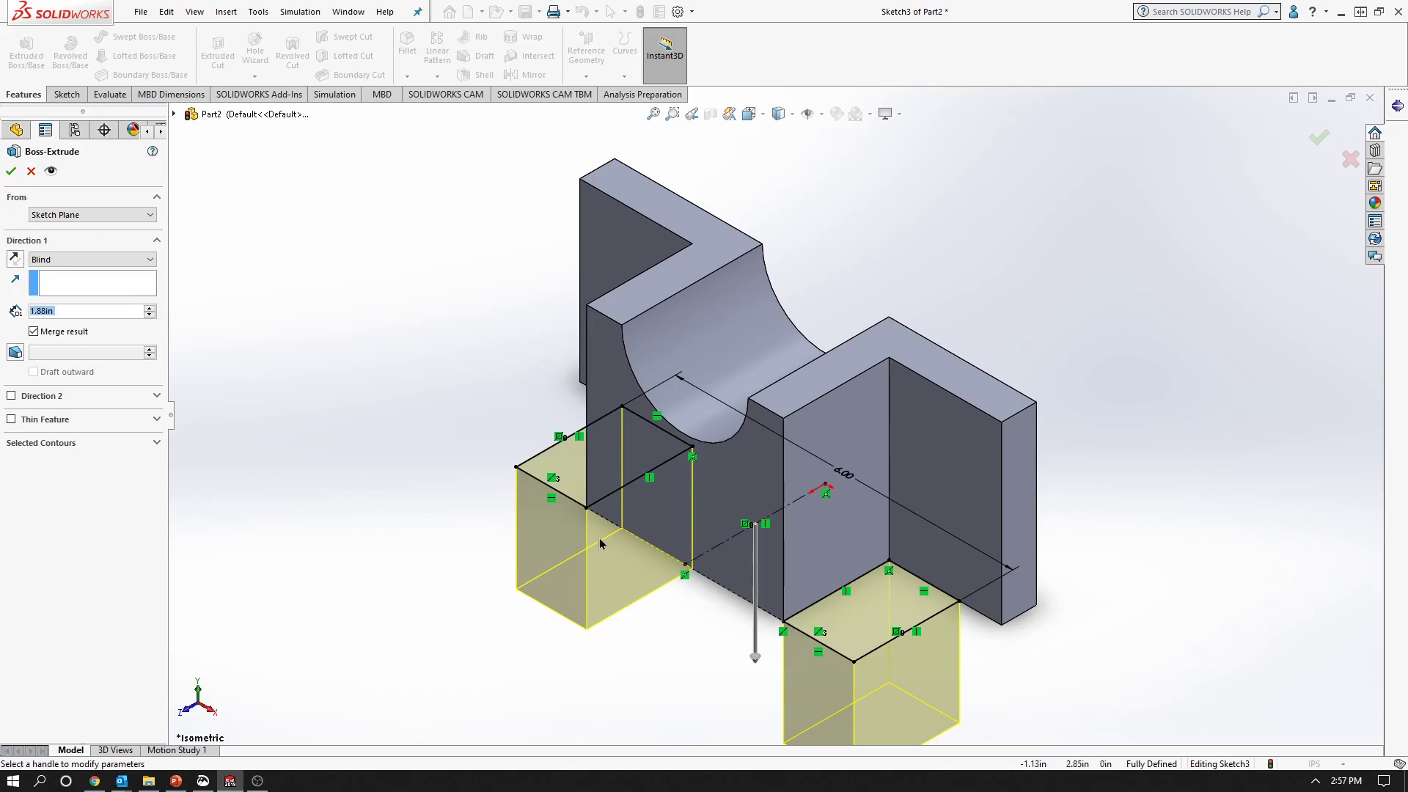
pyautogui.click(15, 259)
pyautogui.moveTo(58, 310); pyautogui.dragTo(6, 309)
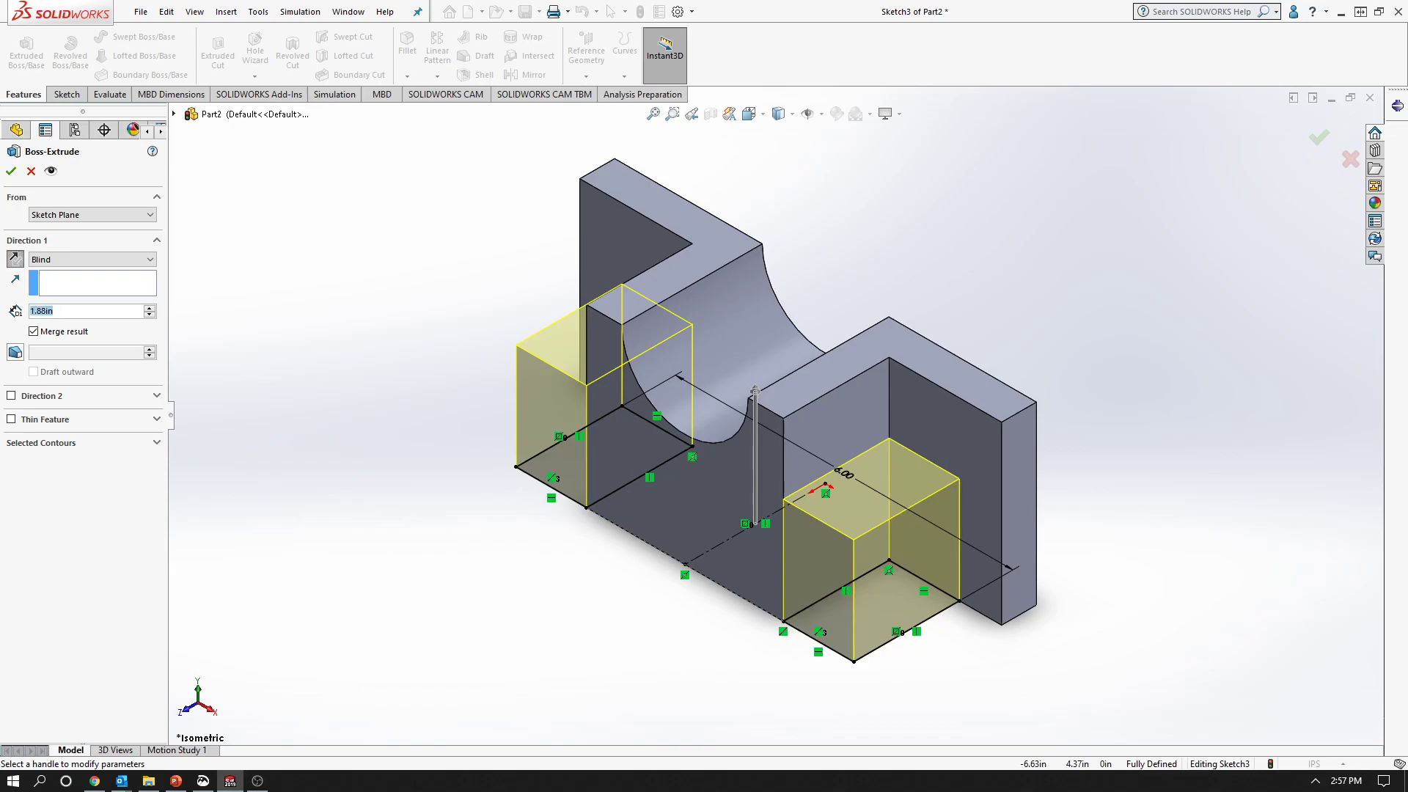
pyautogui.write('0.62')
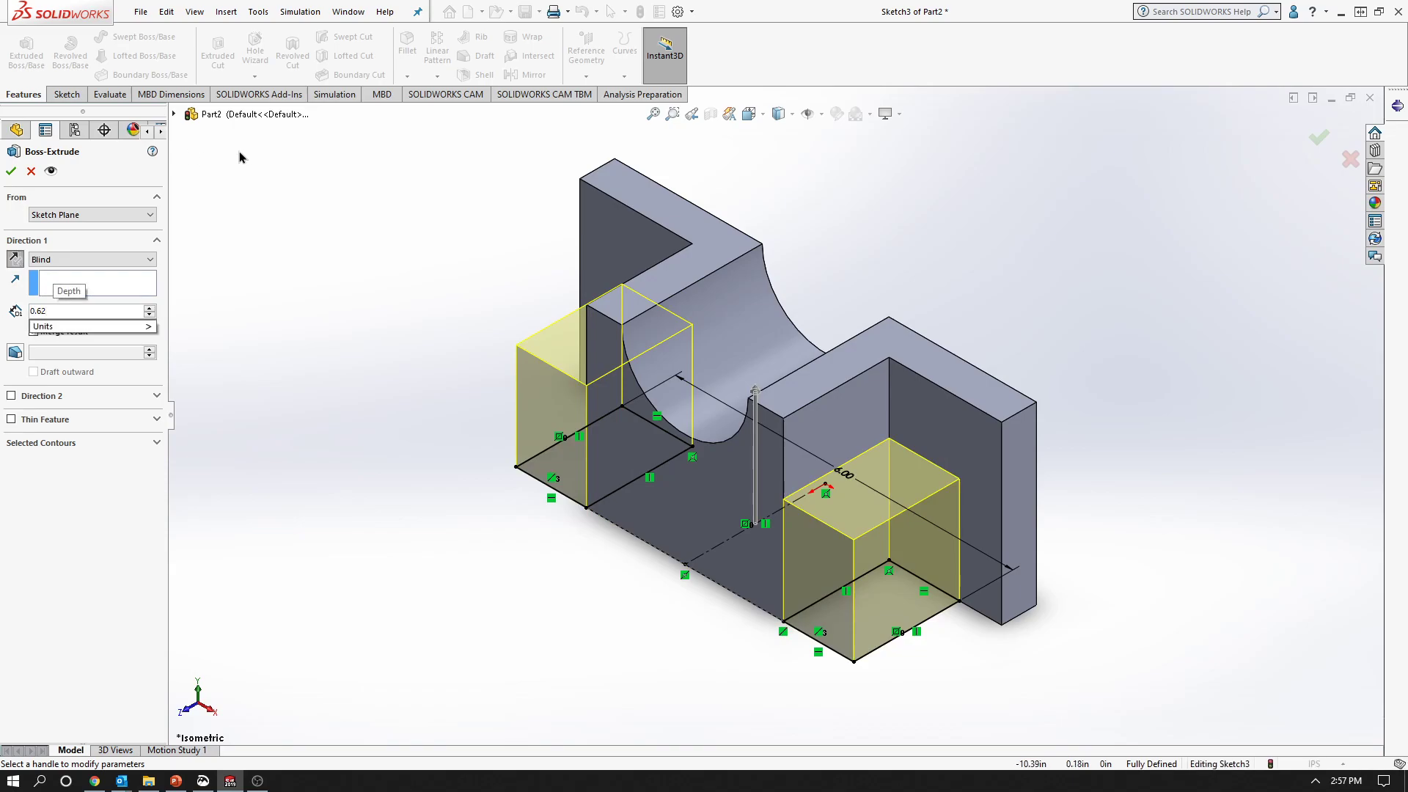
pyautogui.press('Return')
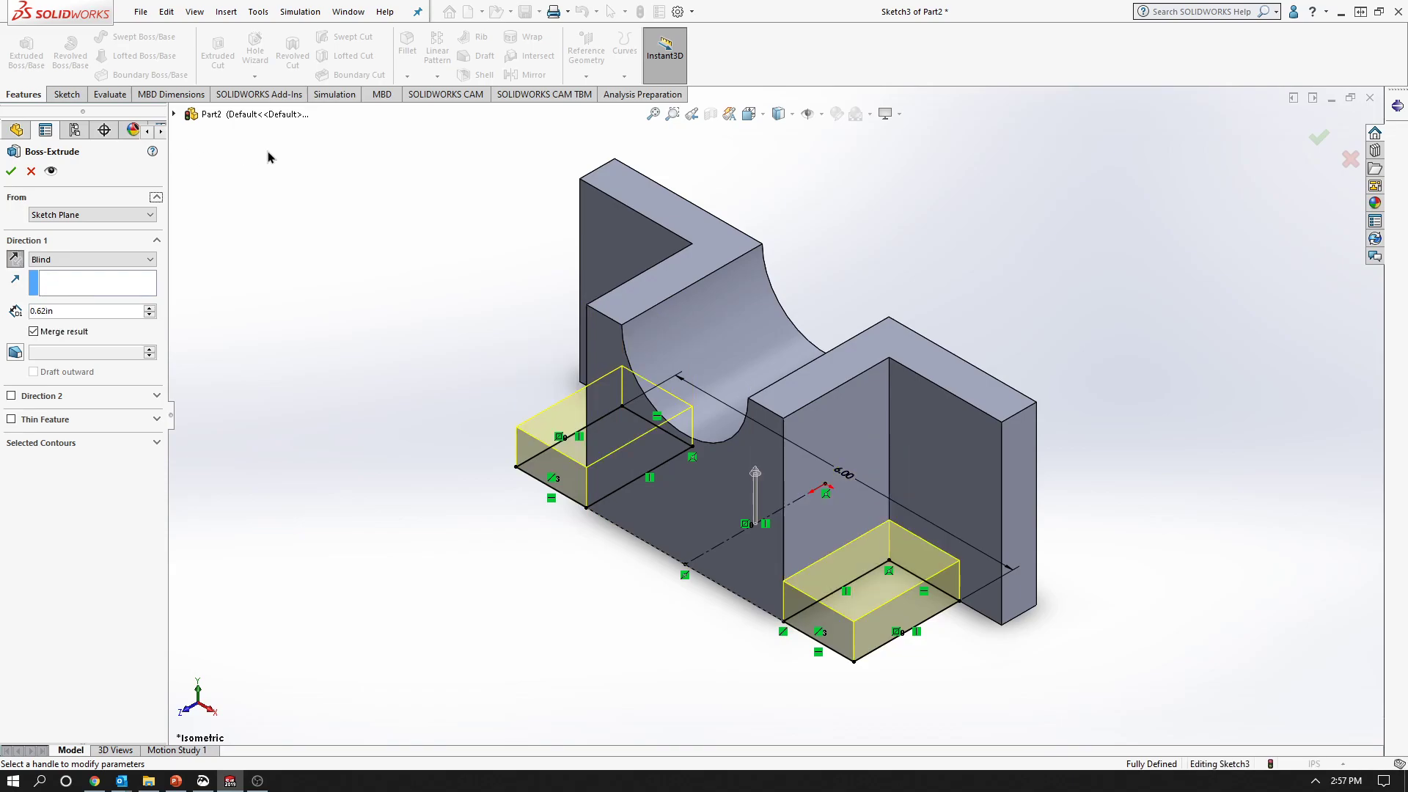
pyautogui.click(11, 171)
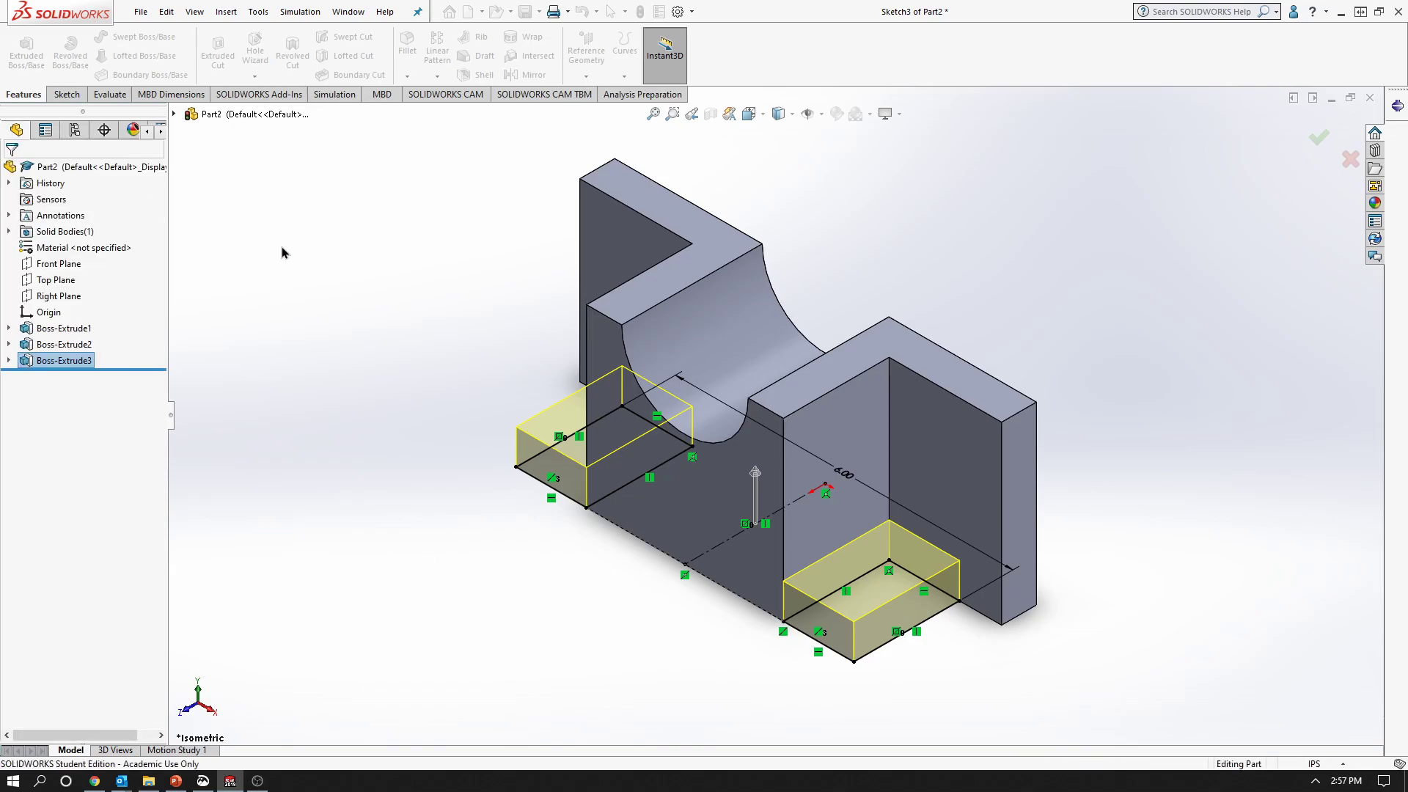
pyautogui.click(411, 286)
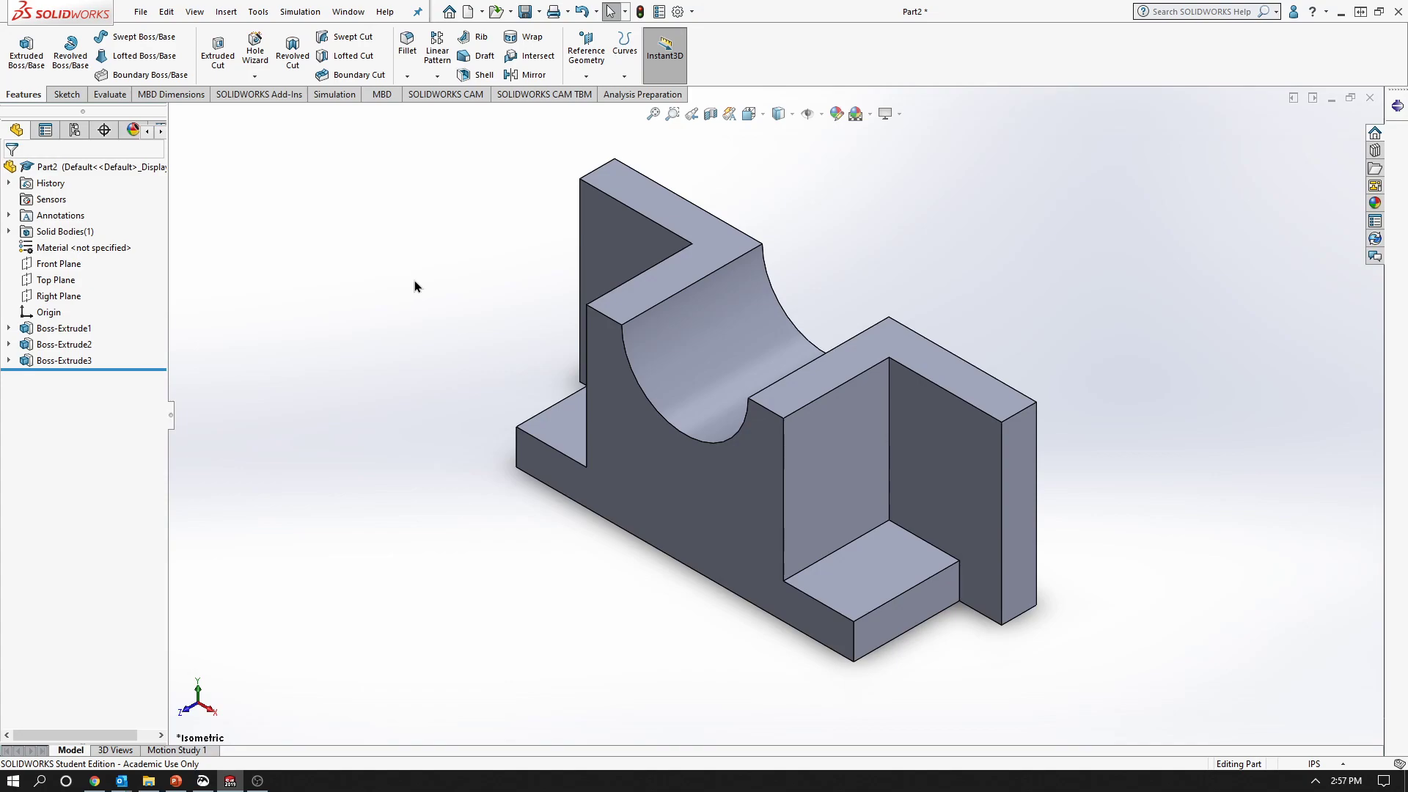
pyautogui.moveTo(230, 783)
pyautogui.click(176, 781)
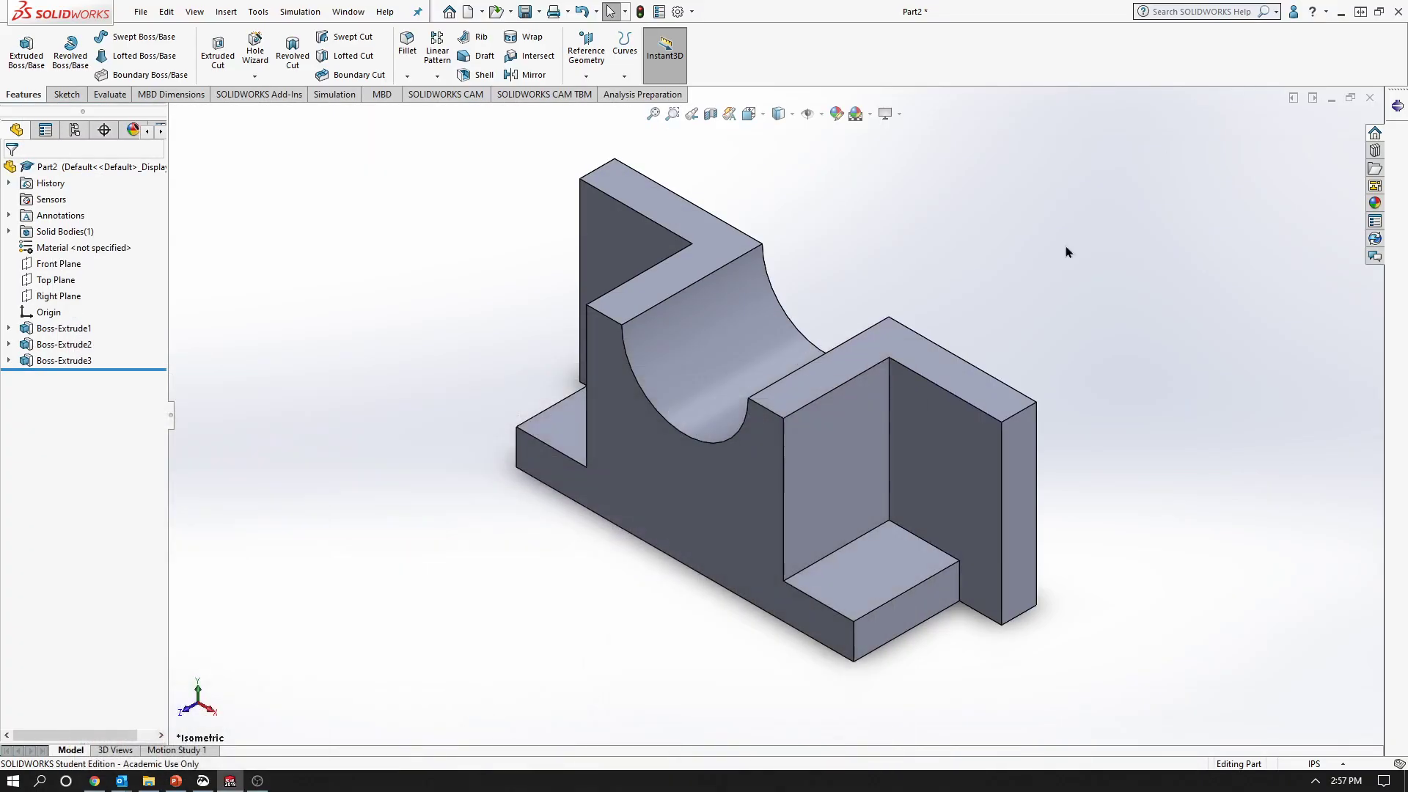
pyautogui.click(1324, 11)
pyautogui.click(64, 95)
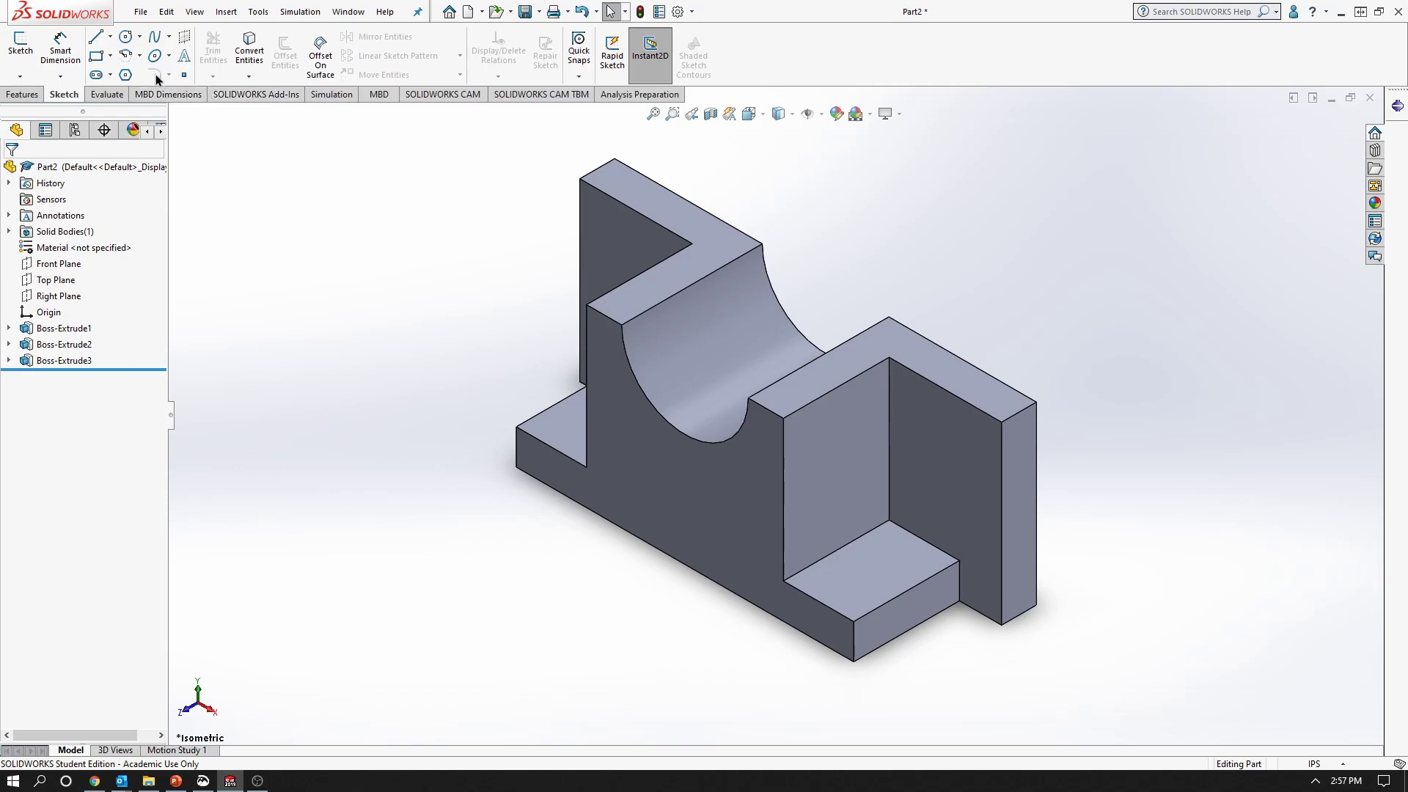
pyautogui.click(24, 95)
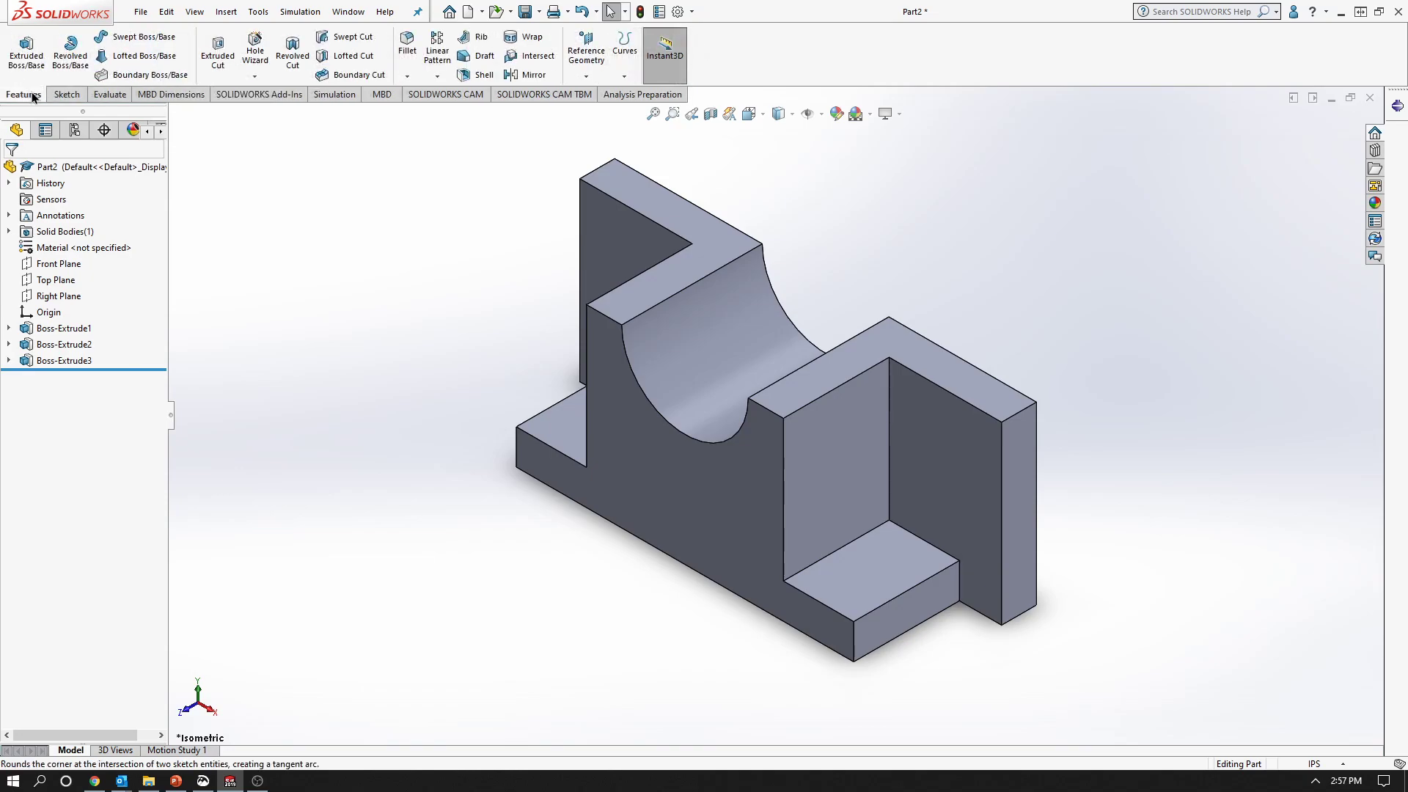
# Fillet the outer front vertical edges of both base flanges with a 0.5 in radius, as given in the exercise drawing
pyautogui.click(406, 45)
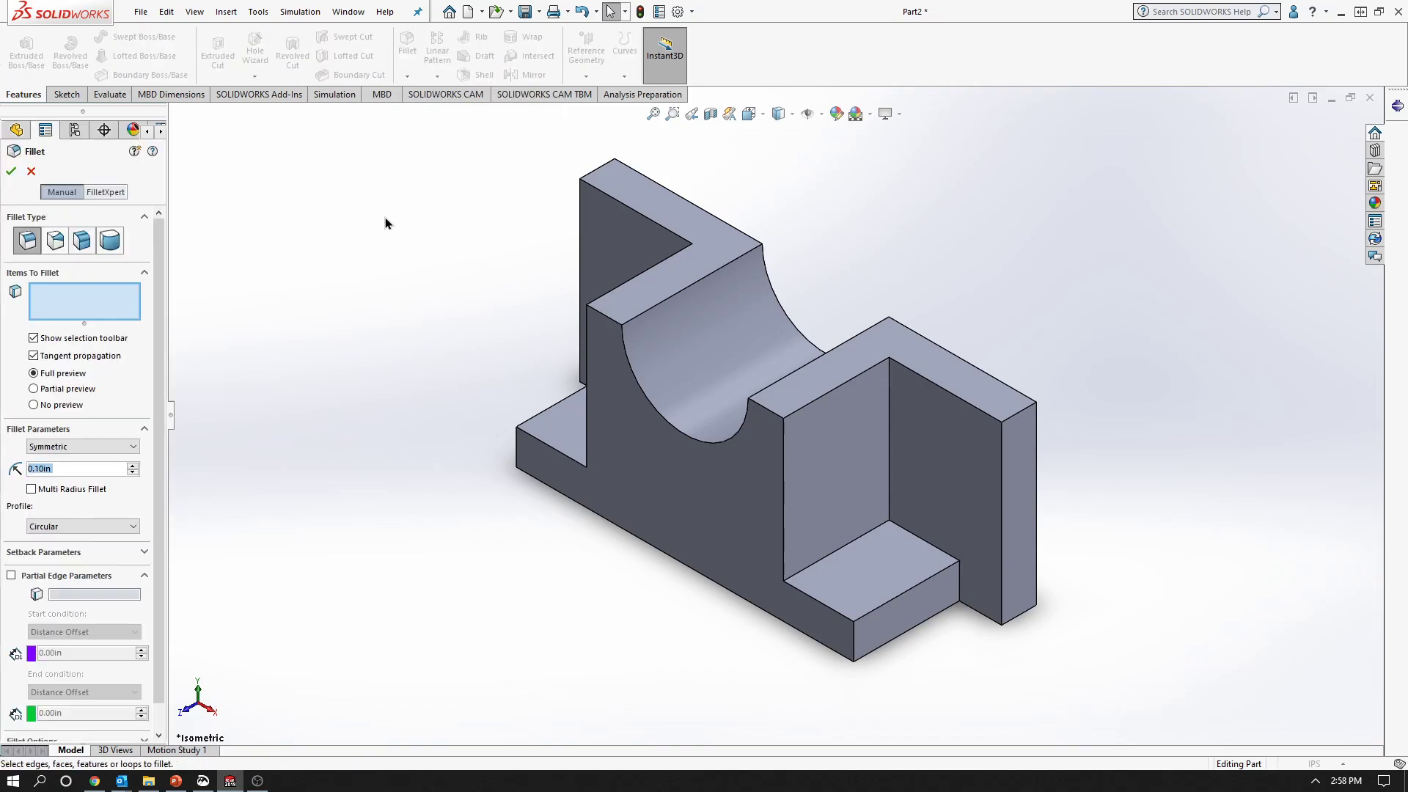
pyautogui.click(176, 783)
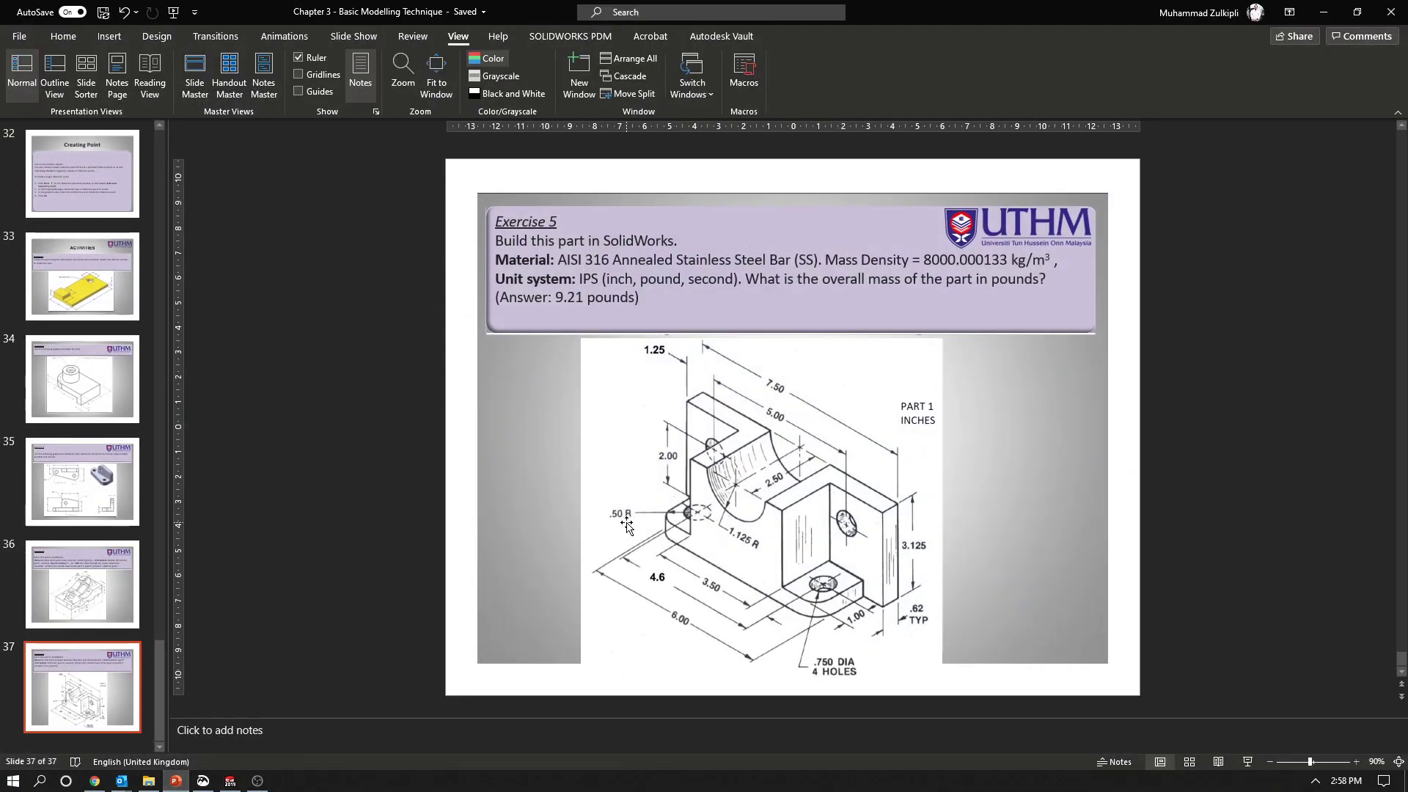
pyautogui.hotkey('alt', 'Tab')
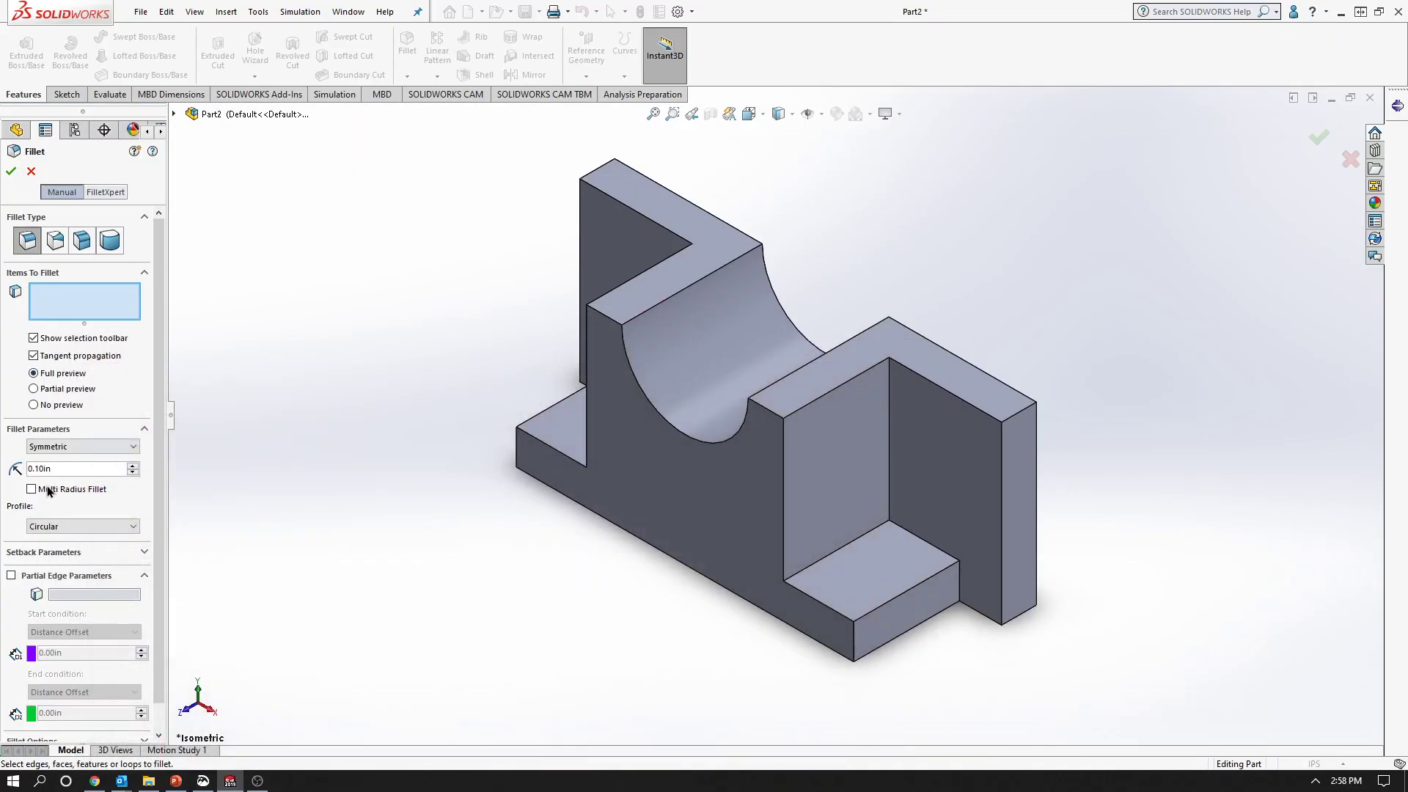
pyautogui.moveTo(63, 469); pyautogui.dragTo(20, 470)
pyautogui.write('0.5')
pyautogui.press('Return')
pyautogui.click(51, 297)
pyautogui.click(516, 443)
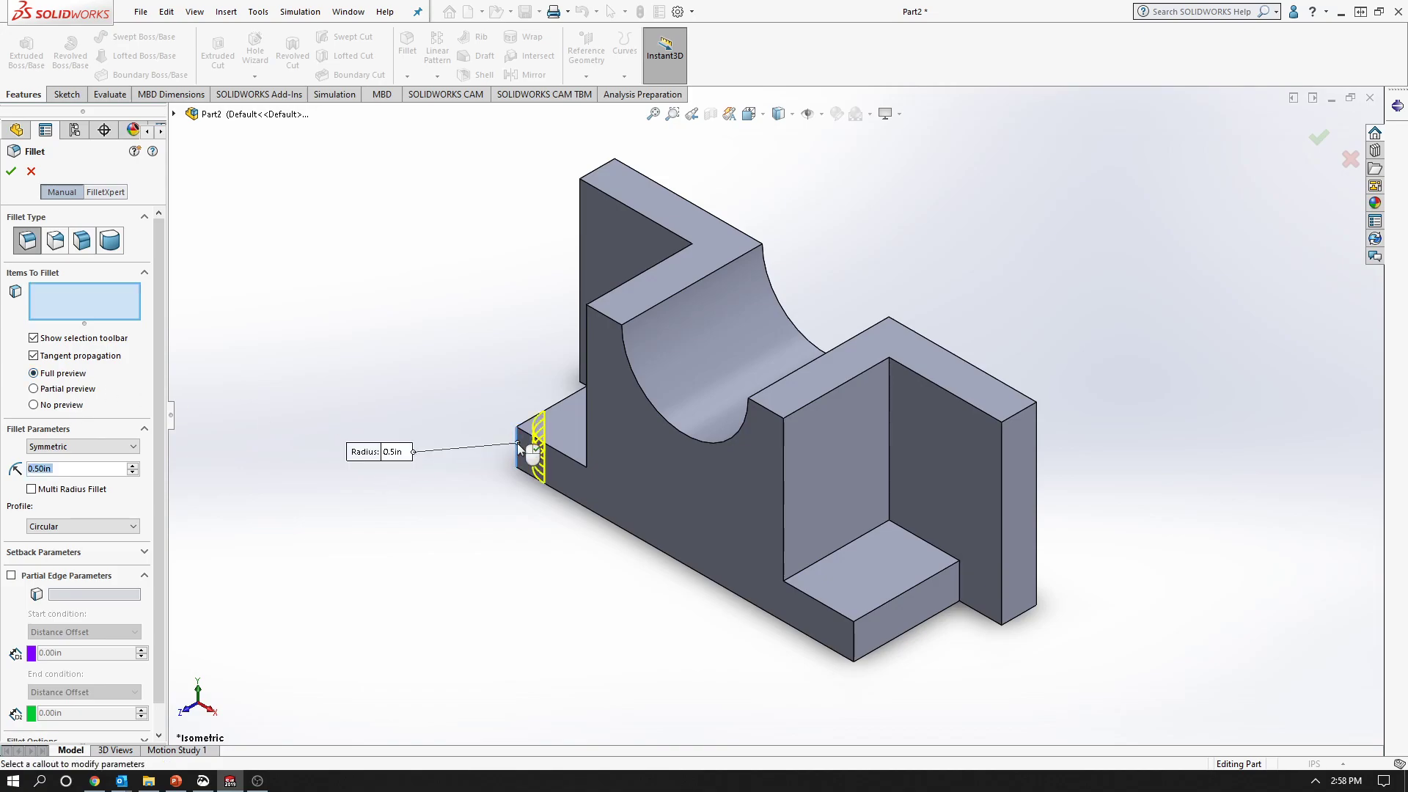
pyautogui.click(855, 646)
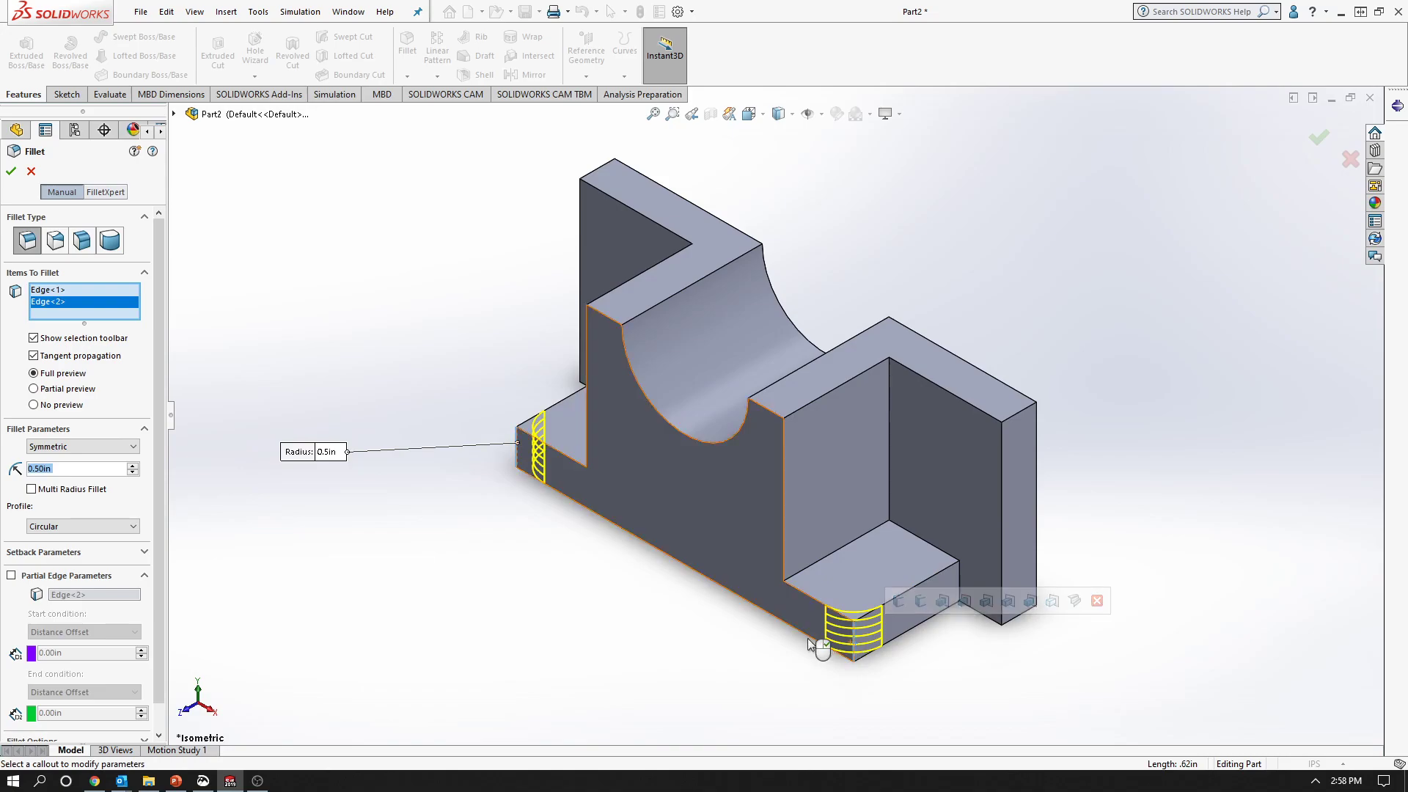
pyautogui.click(11, 171)
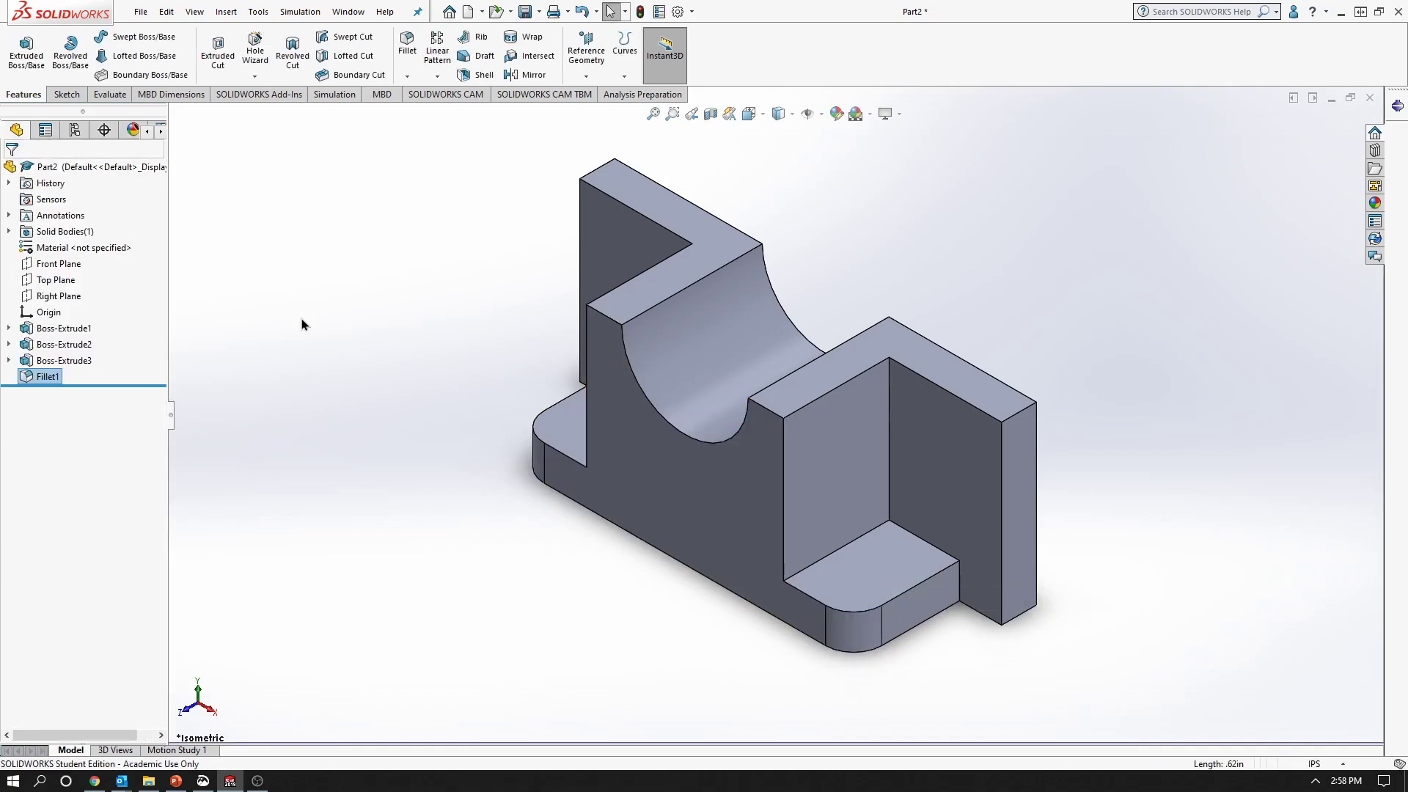
pyautogui.click(508, 477)
pyautogui.moveTo(522, 579); pyautogui.dragTo(509, 469, button='middle')
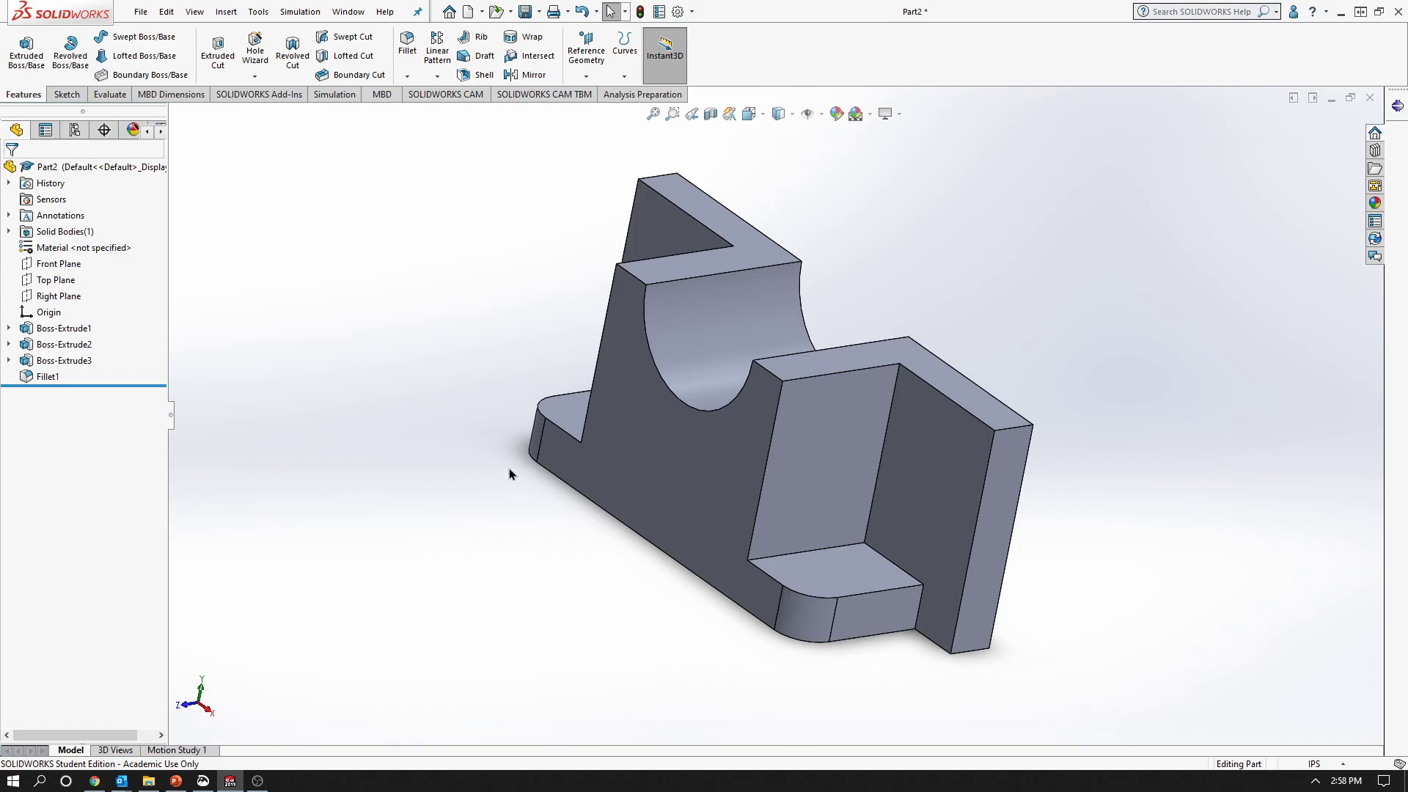
pyautogui.moveTo(509, 457); pyautogui.dragTo(671, 561, button='middle')
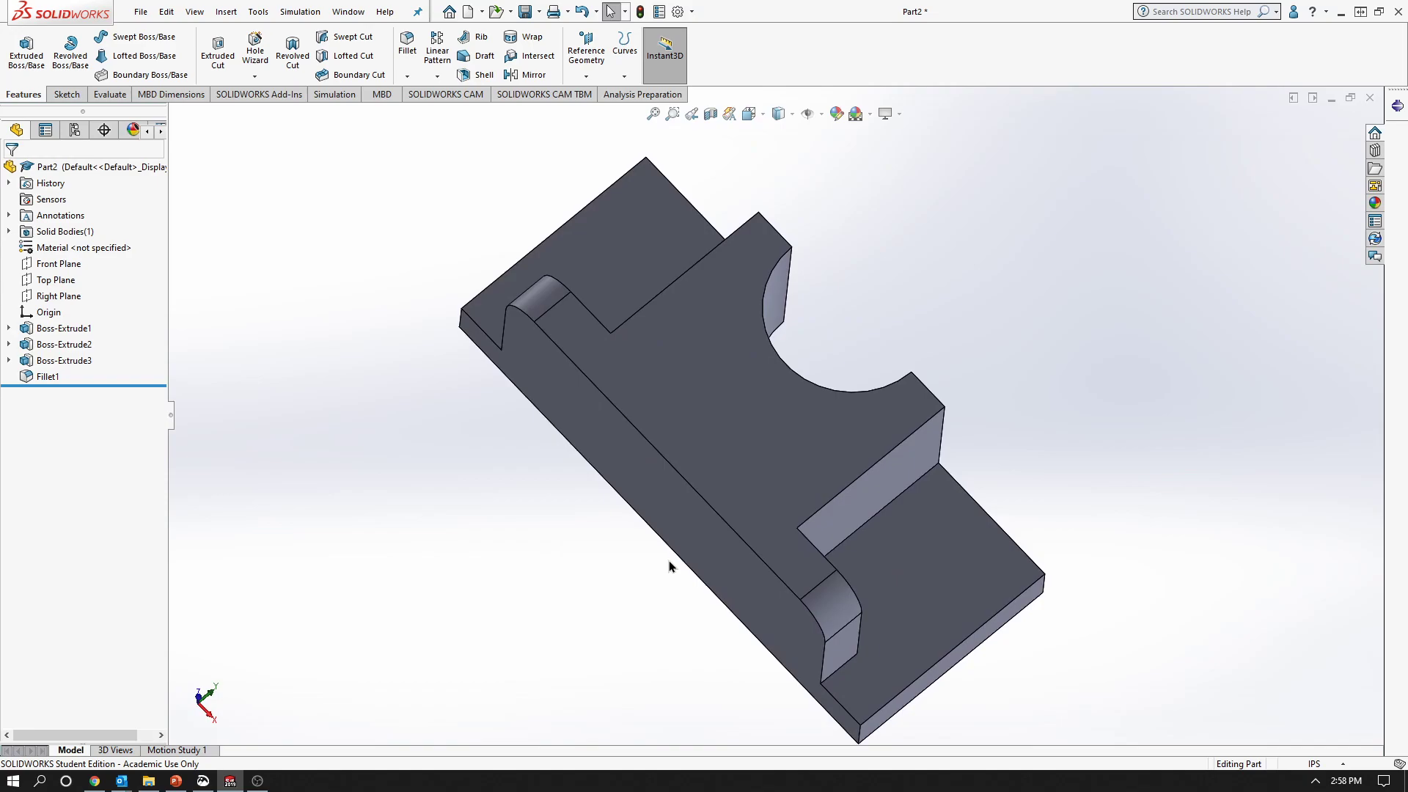
pyautogui.press('space')
pyautogui.click(1144, 225)
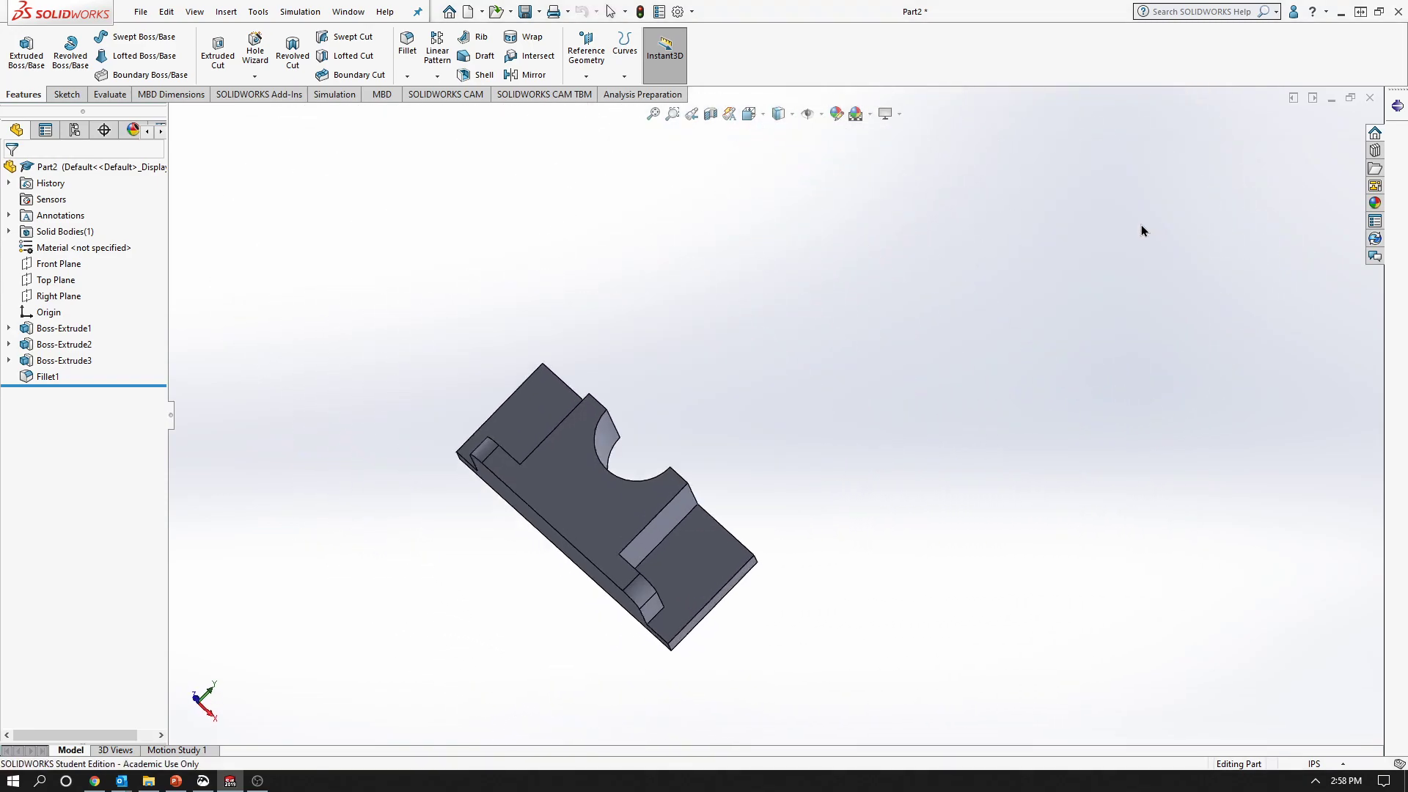
# Check the exercise drawing and start a sketch on the top face of a base flange, viewed face-on
pyautogui.click(176, 781)
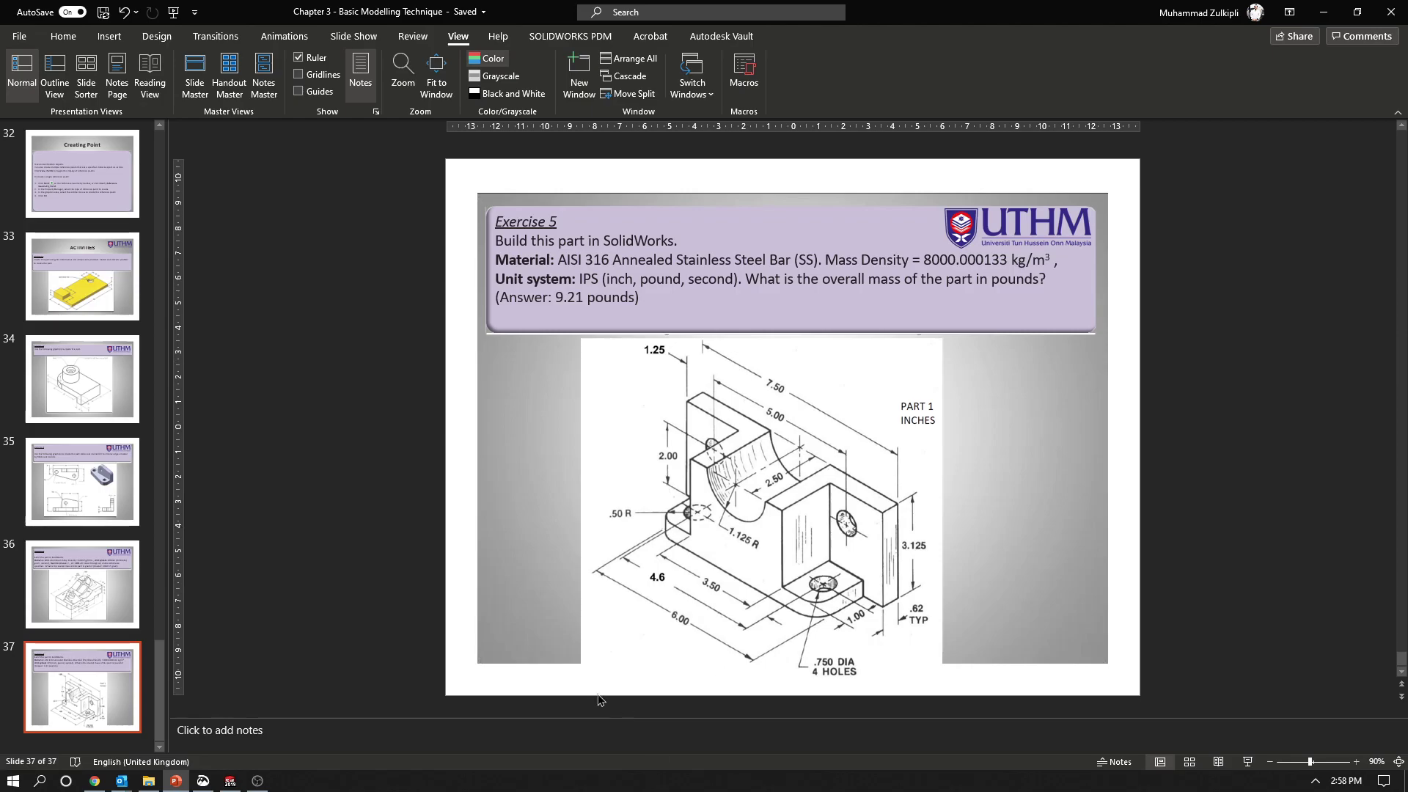
pyautogui.click(230, 781)
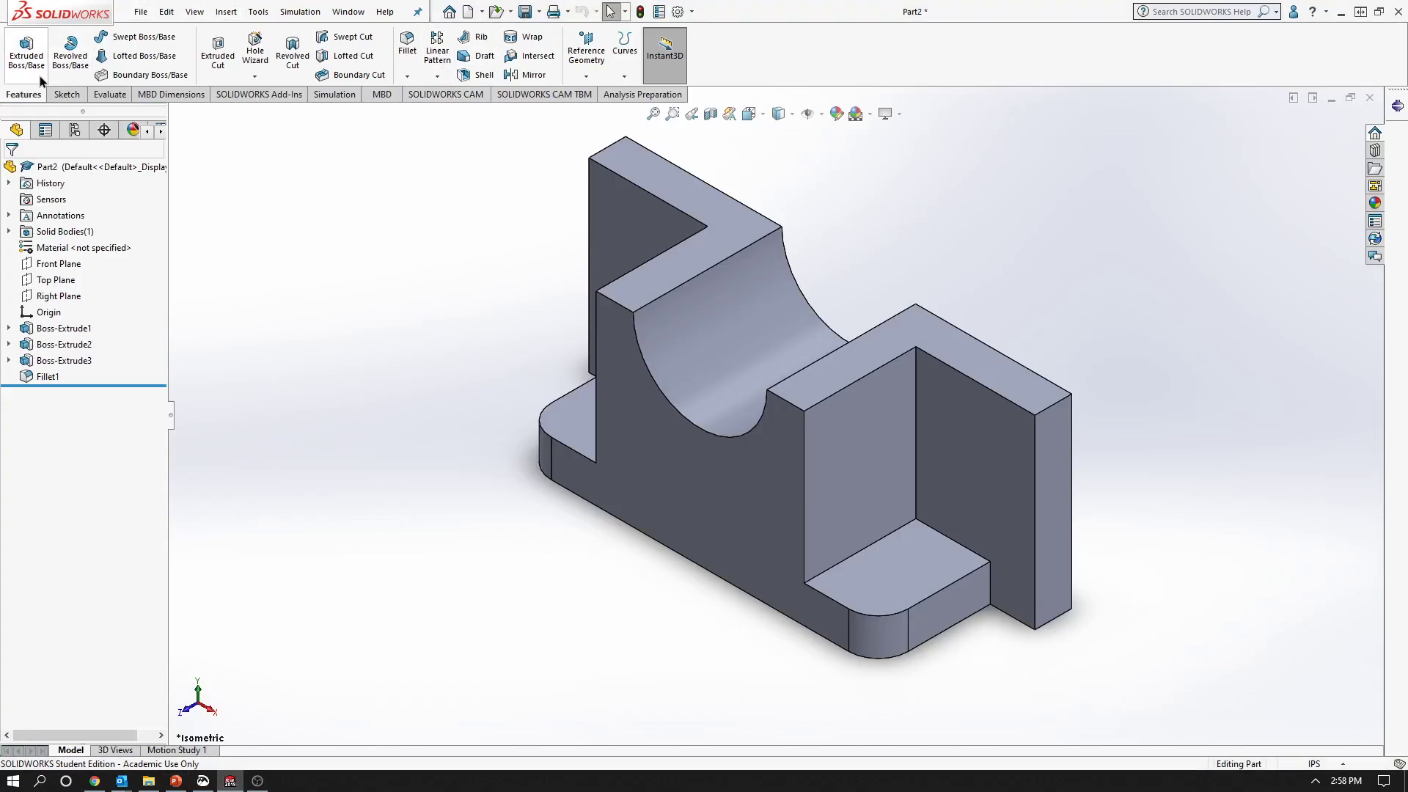
pyautogui.click(66, 94)
pyautogui.click(20, 44)
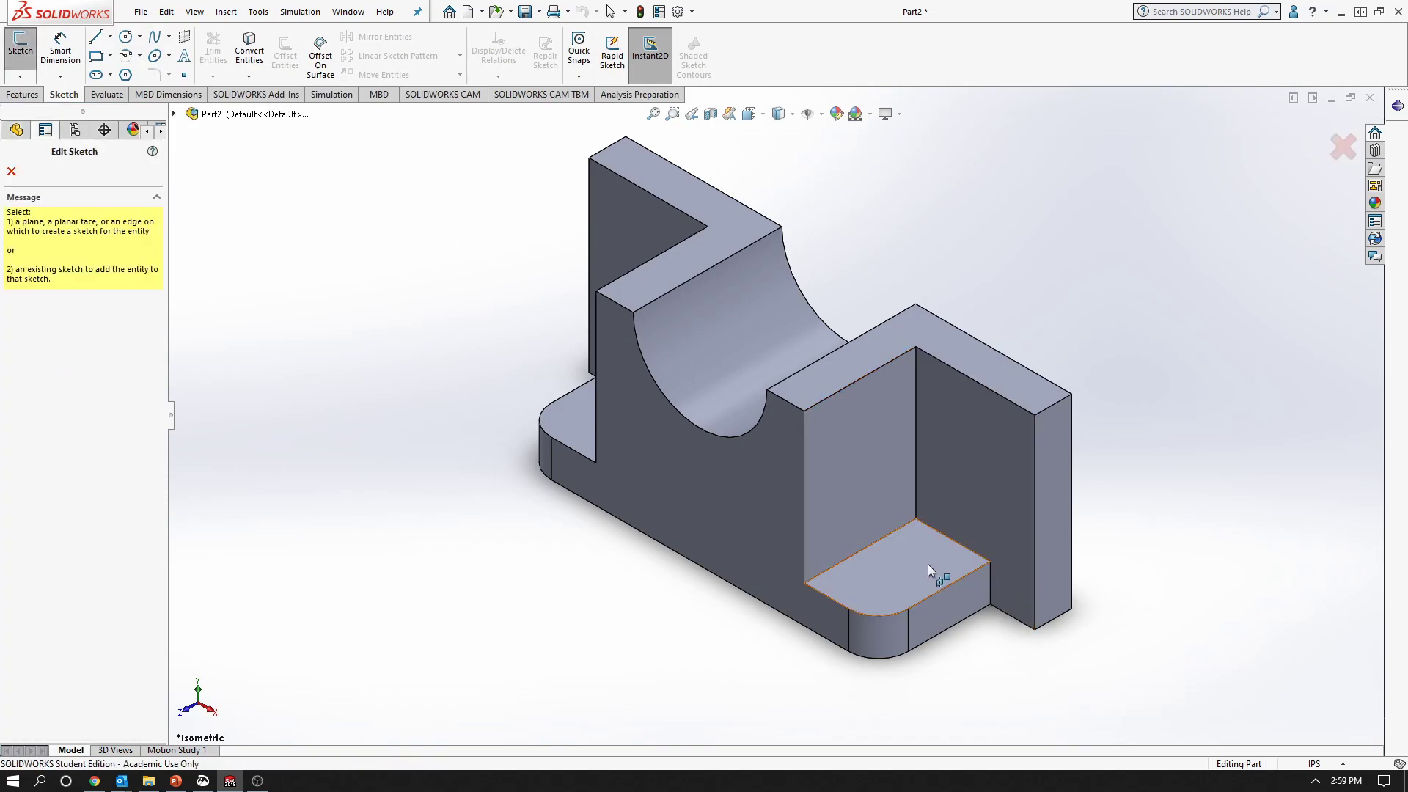
pyautogui.click(568, 415)
pyautogui.press('space')
pyautogui.click(1144, 230)
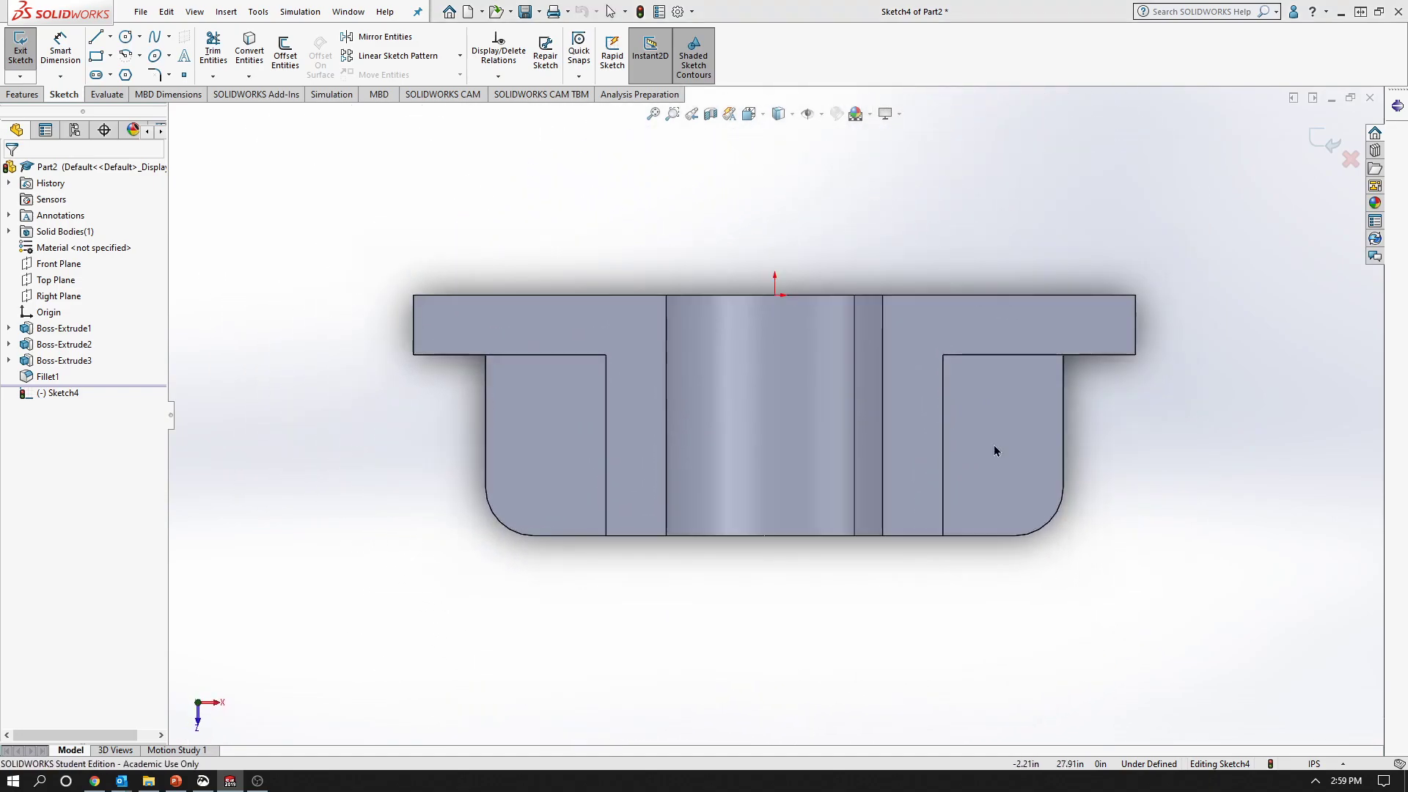
# Sketch one circle on each base flange, each about 0.7 in in diameter
pyautogui.click(126, 36)
pyautogui.click(537, 425)
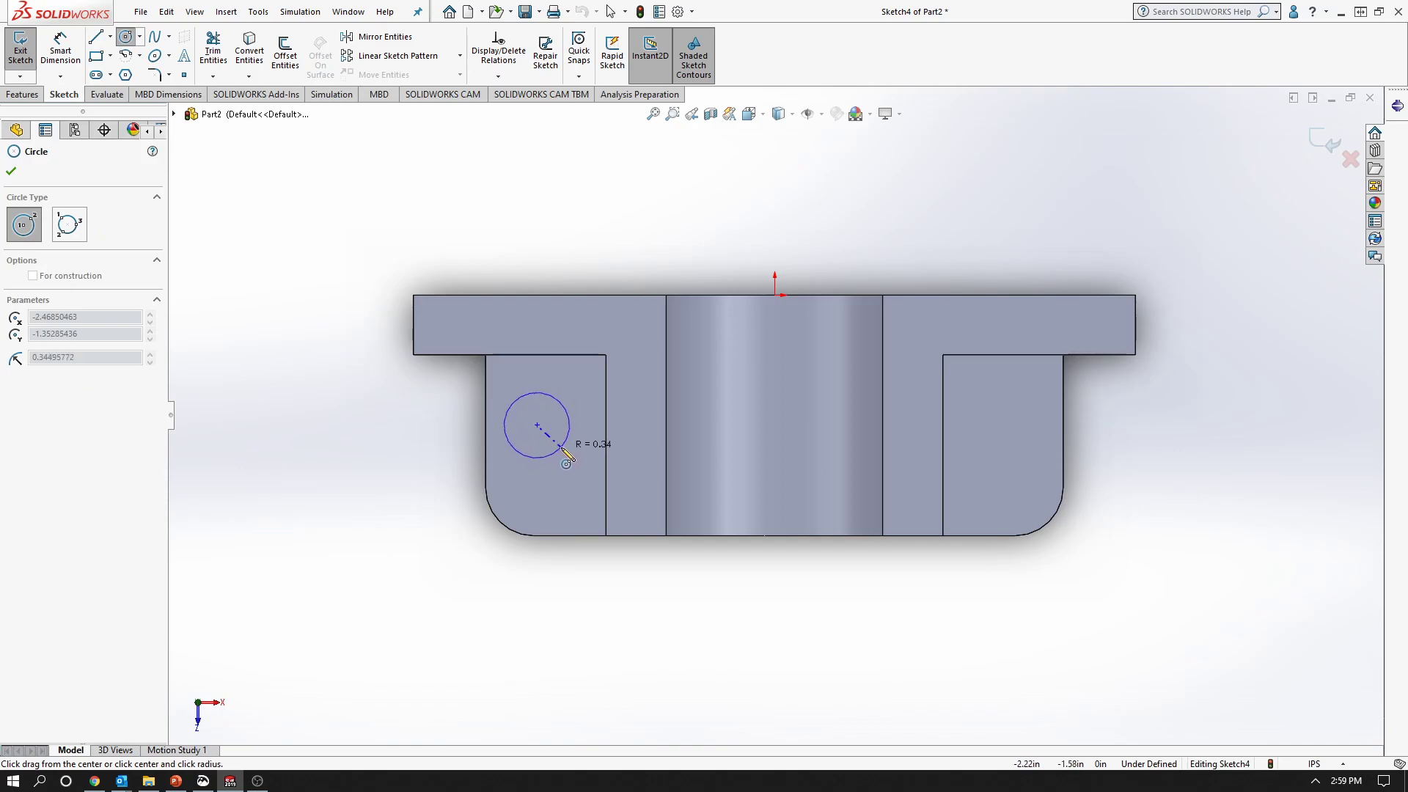
pyautogui.click(567, 435)
pyautogui.click(1002, 425)
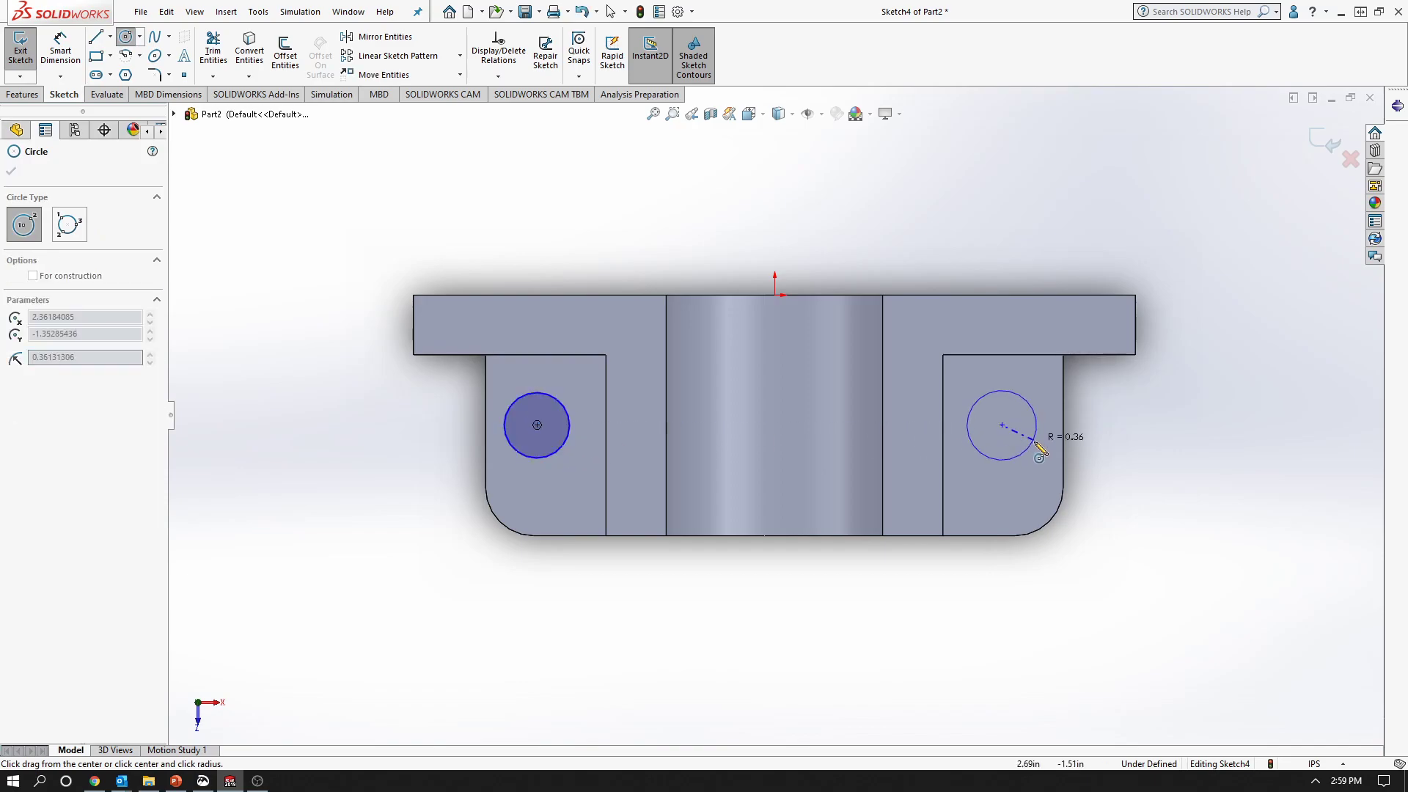
pyautogui.click(1035, 411)
pyautogui.press('Escape')
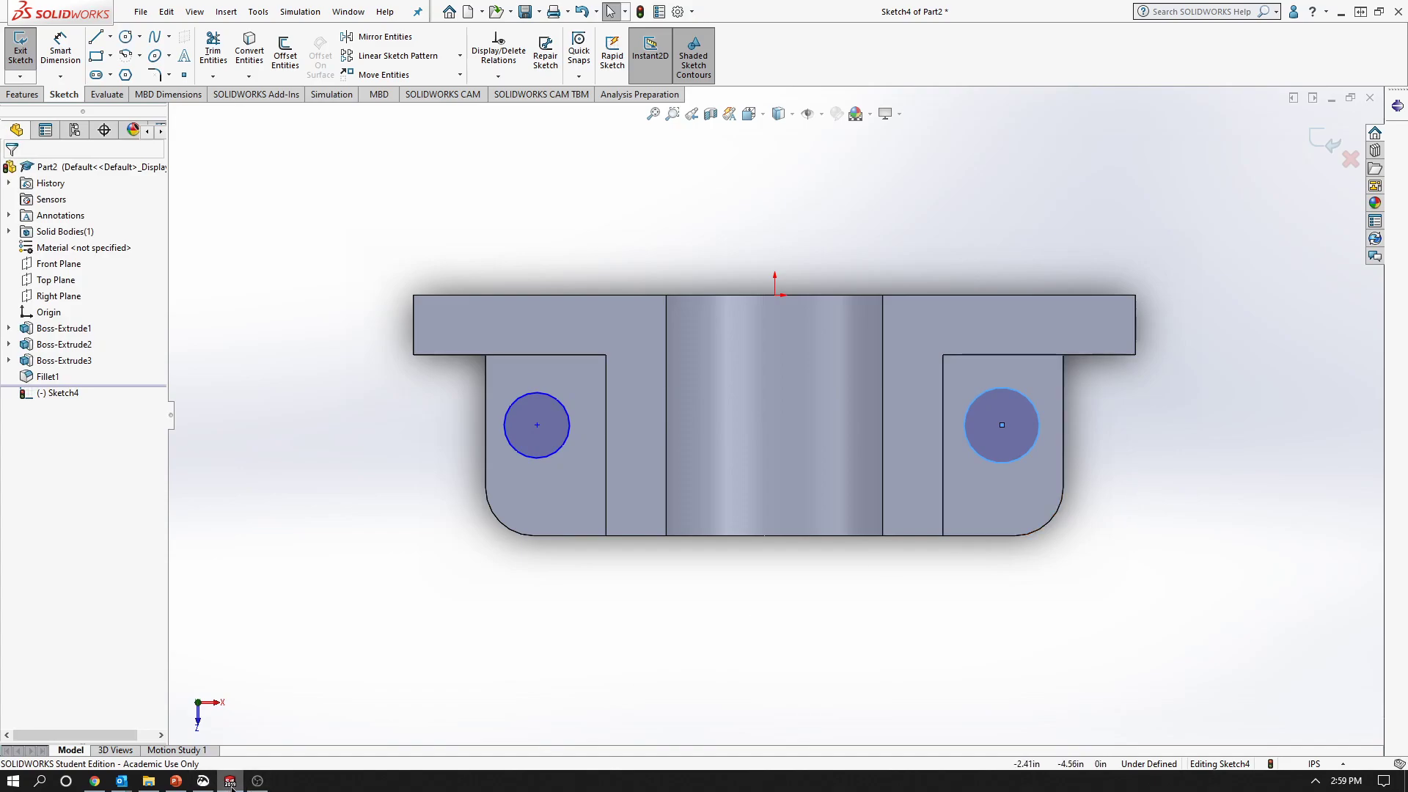
# Check the hole sizes in the exercise drawing and make the two flange circles equal
pyautogui.moveTo(231, 788)
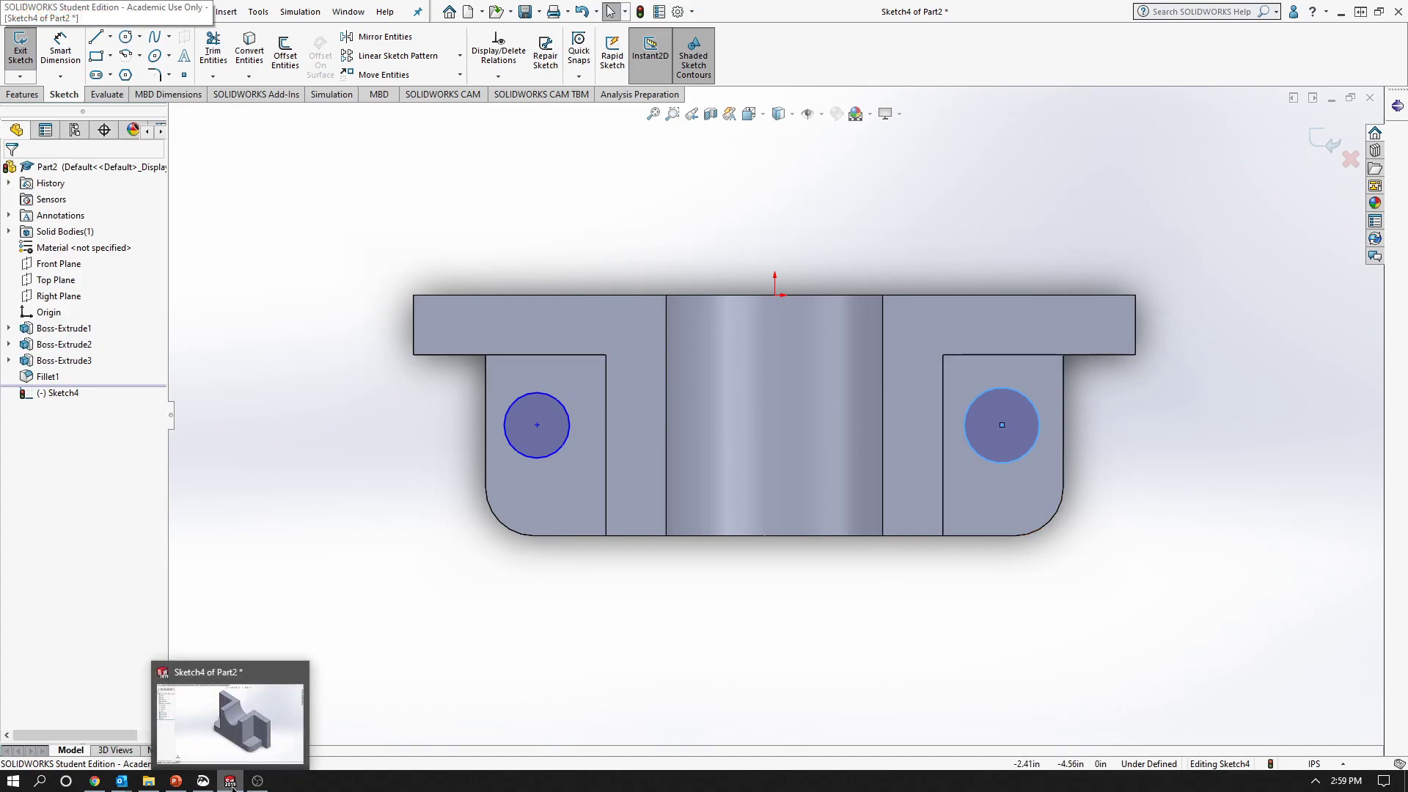
pyautogui.click(176, 782)
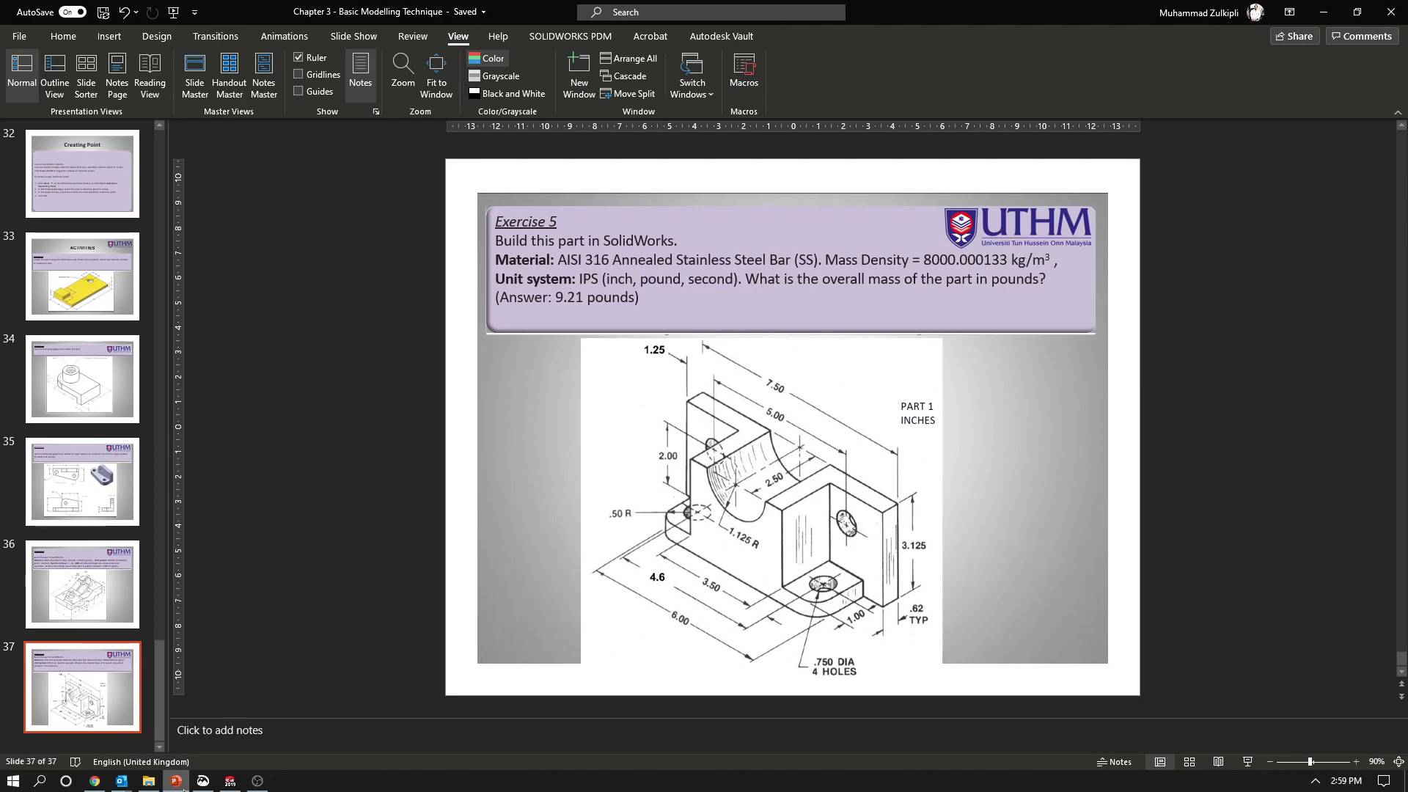
pyautogui.click(182, 783)
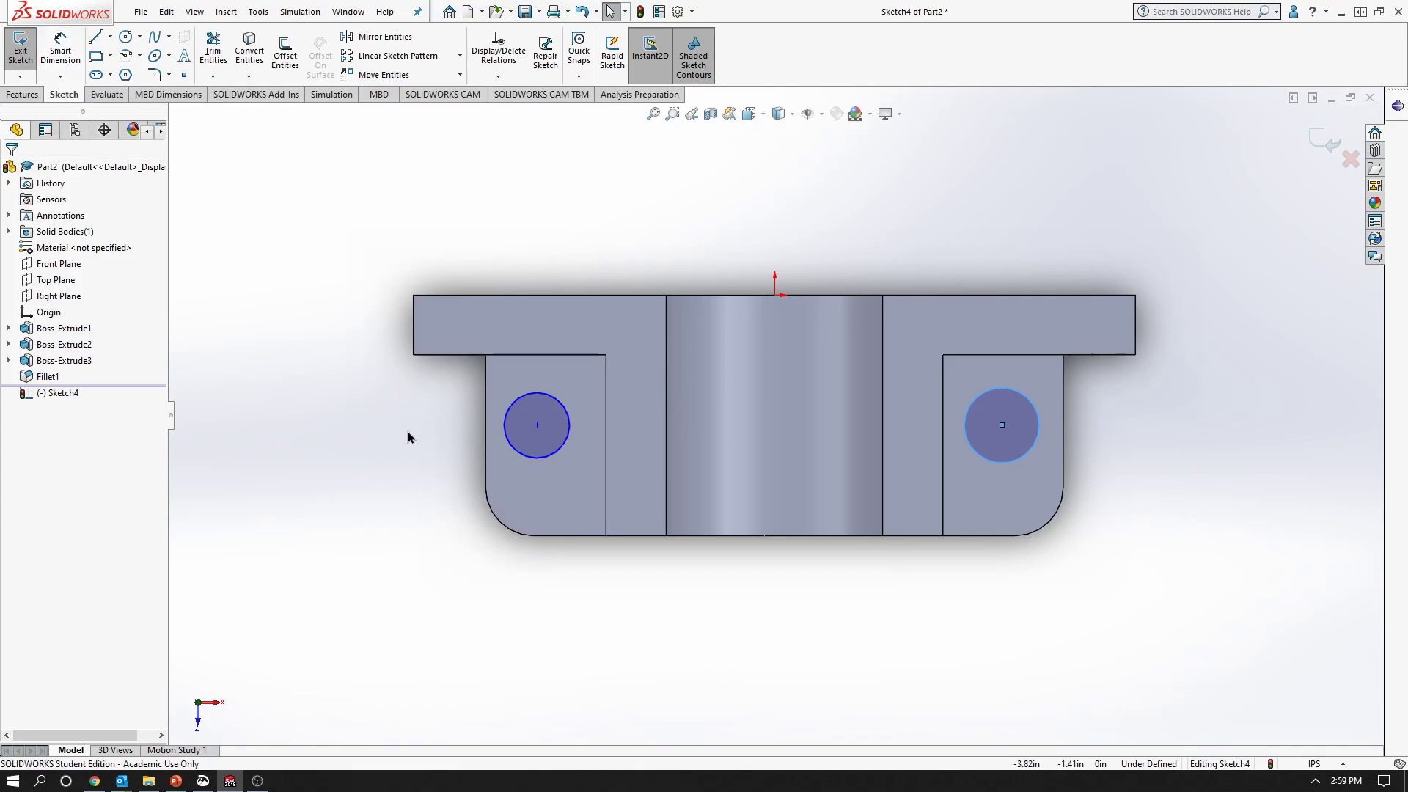
pyautogui.click(520, 451)
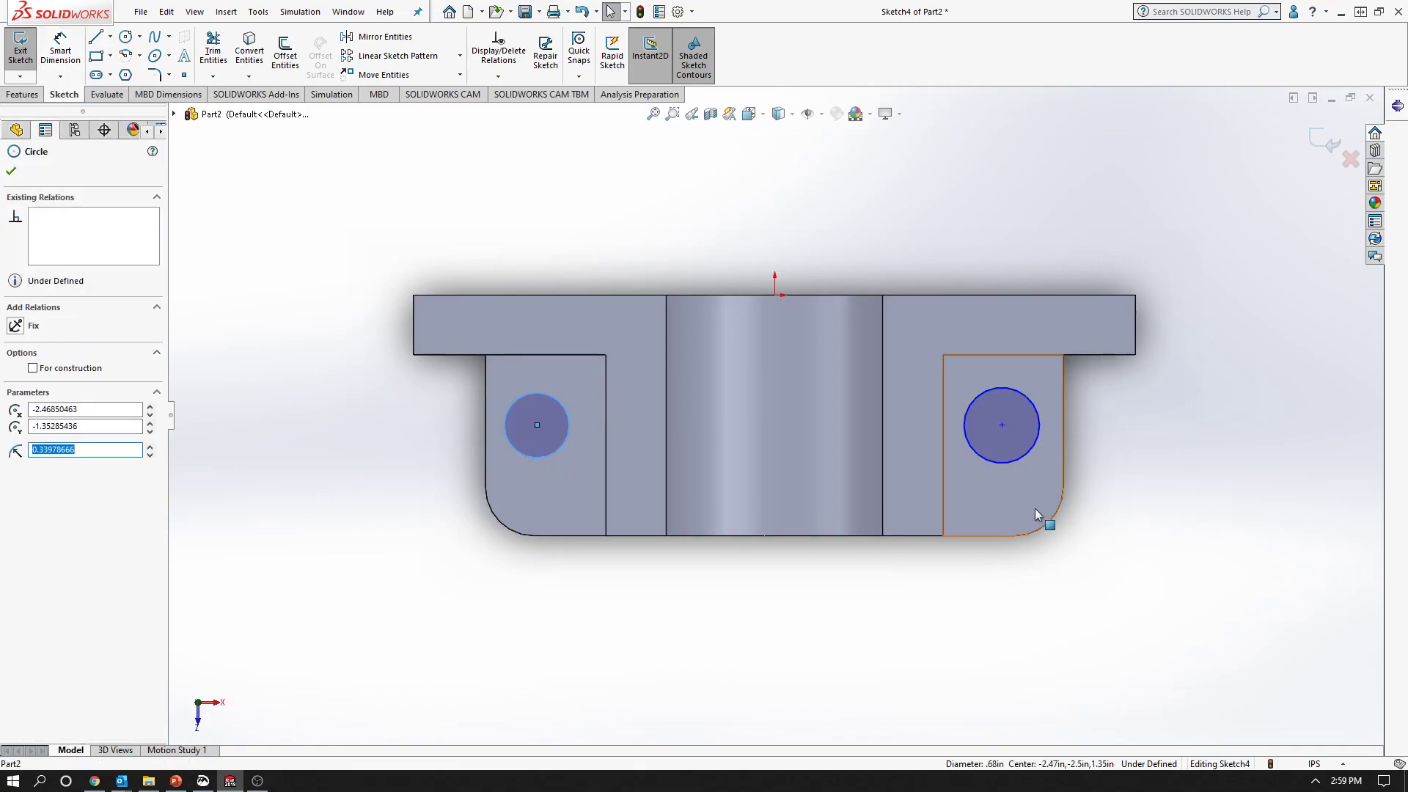
pyautogui.keyDown('ctrl'); pyautogui.click(1009, 462); pyautogui.keyUp('ctrl')
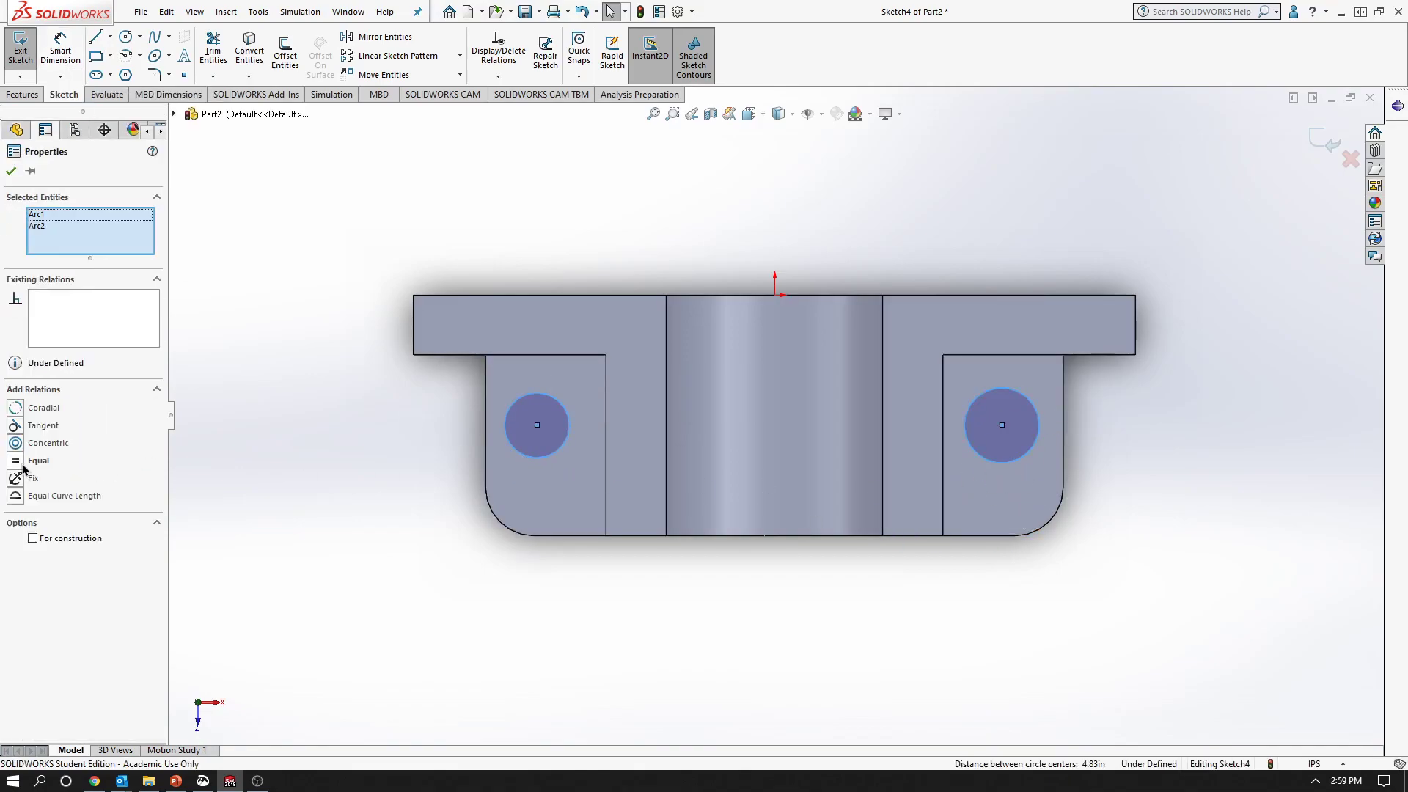
pyautogui.click(15, 462)
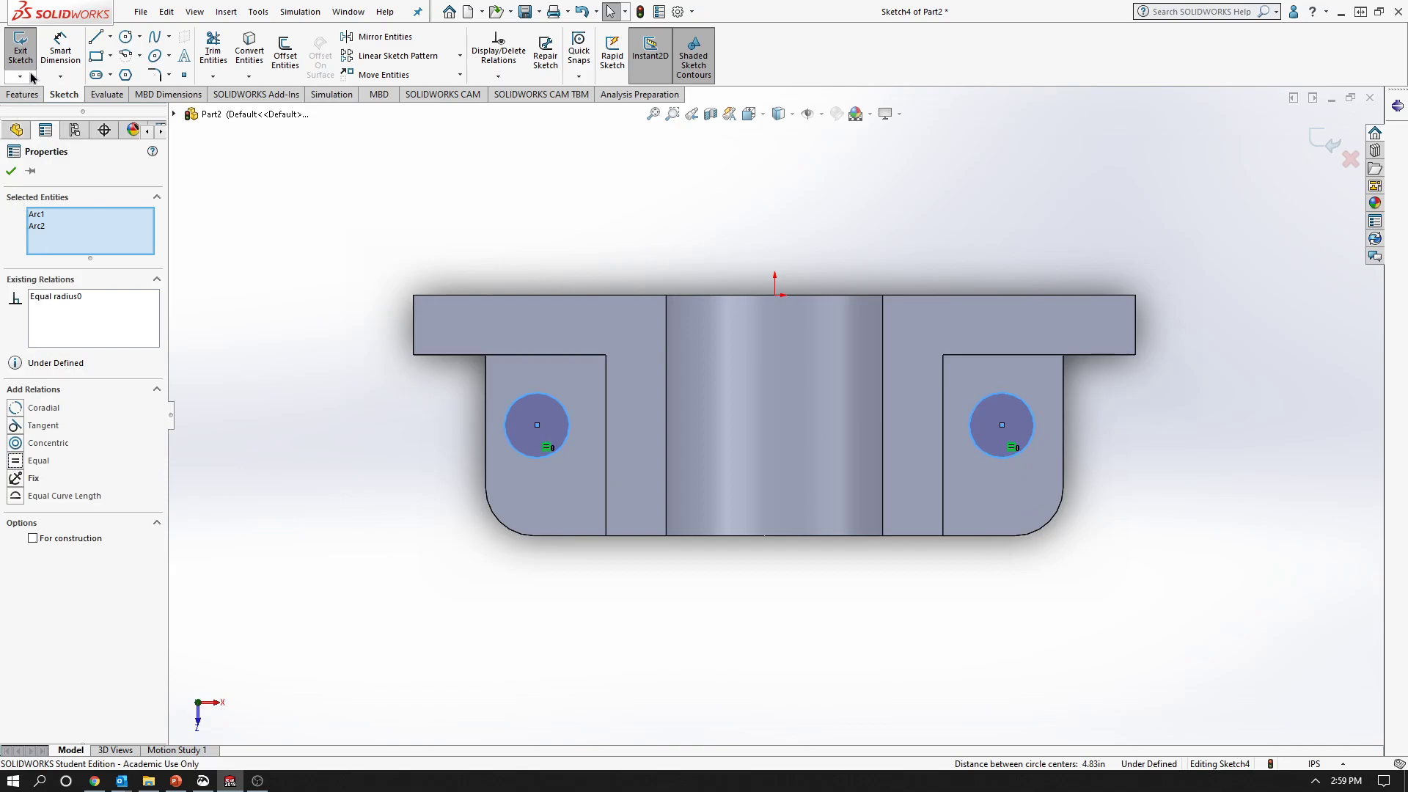
pyautogui.press('Escape')
# Dimension the diameter of one flange circle as 0.75 in
pyautogui.click(60, 51)
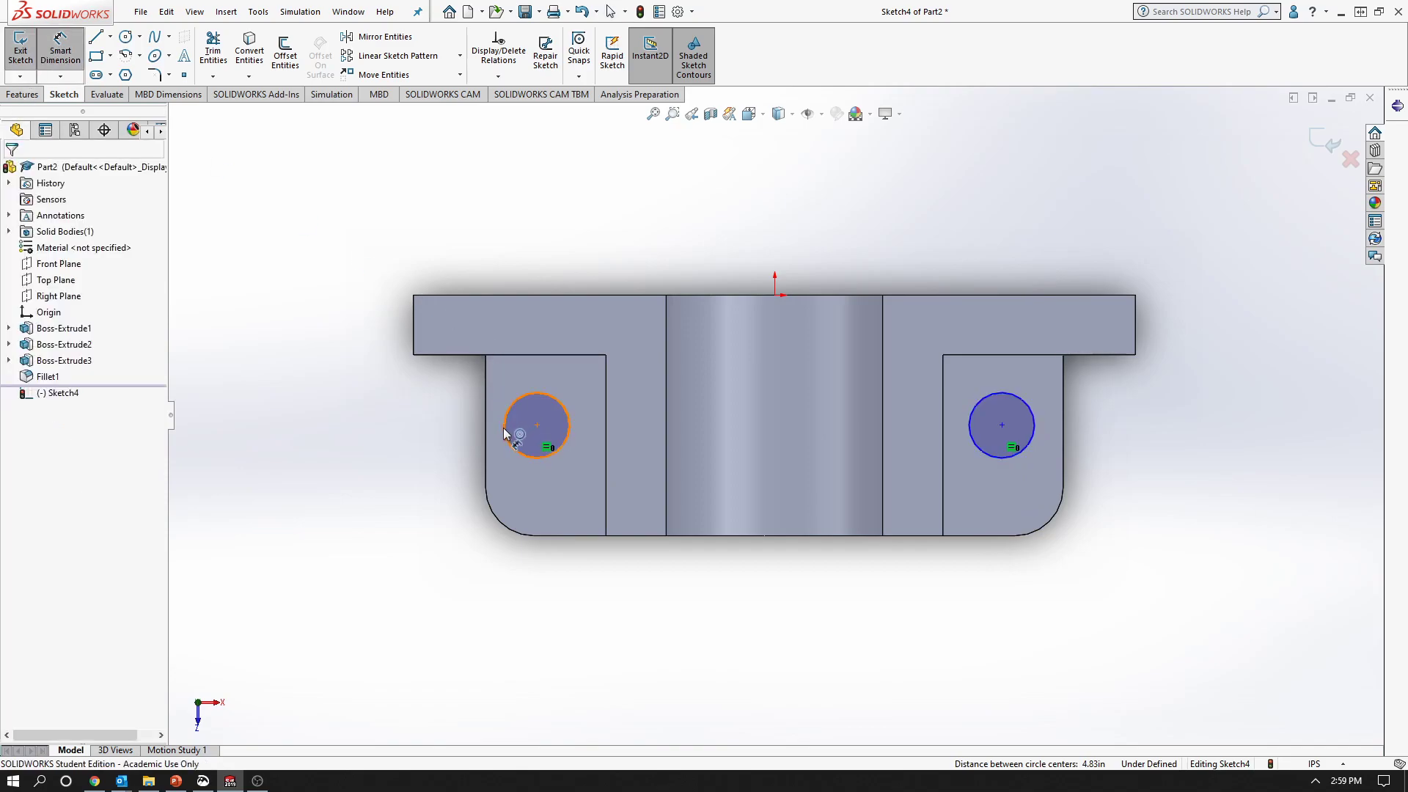
pyautogui.click(506, 434)
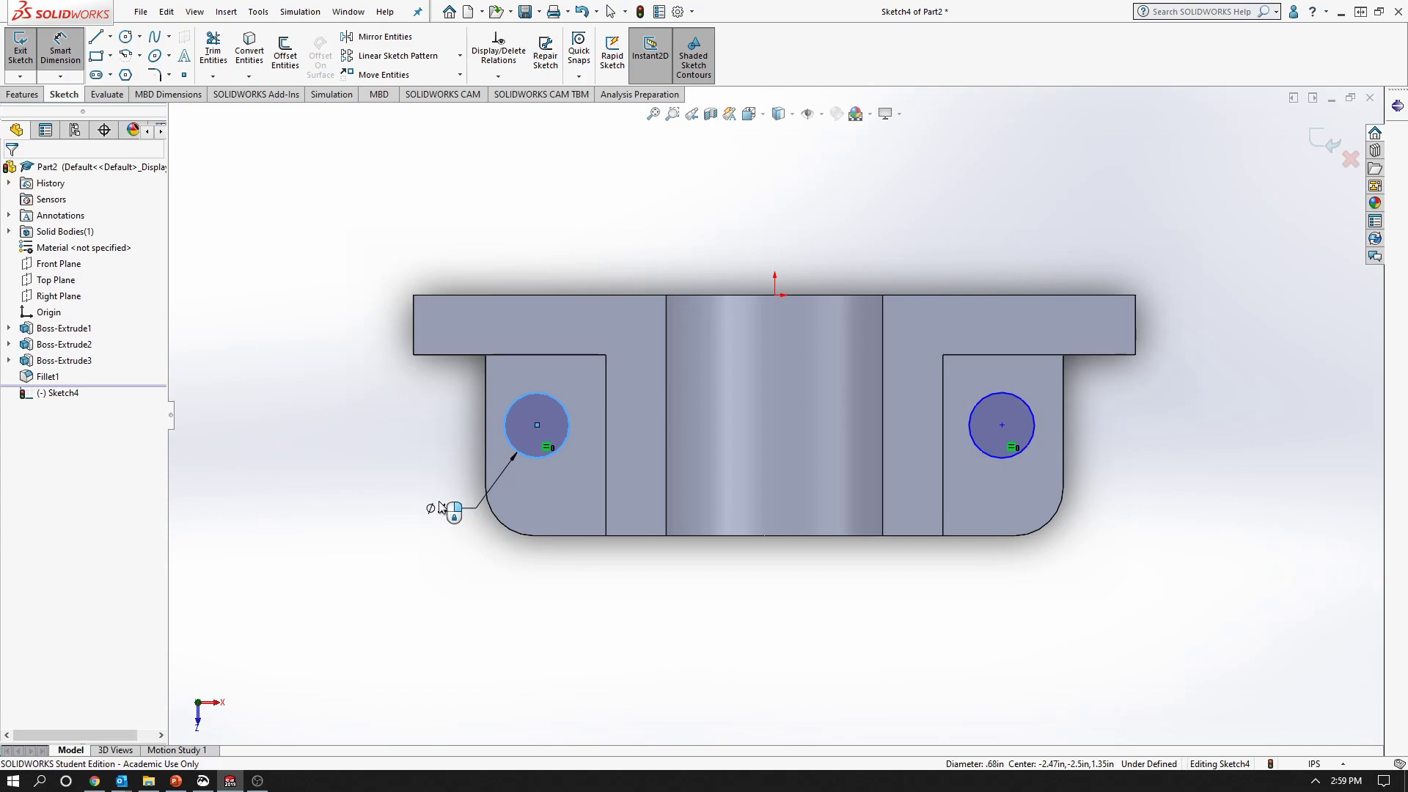
pyautogui.click(440, 507)
pyautogui.write('0.7')
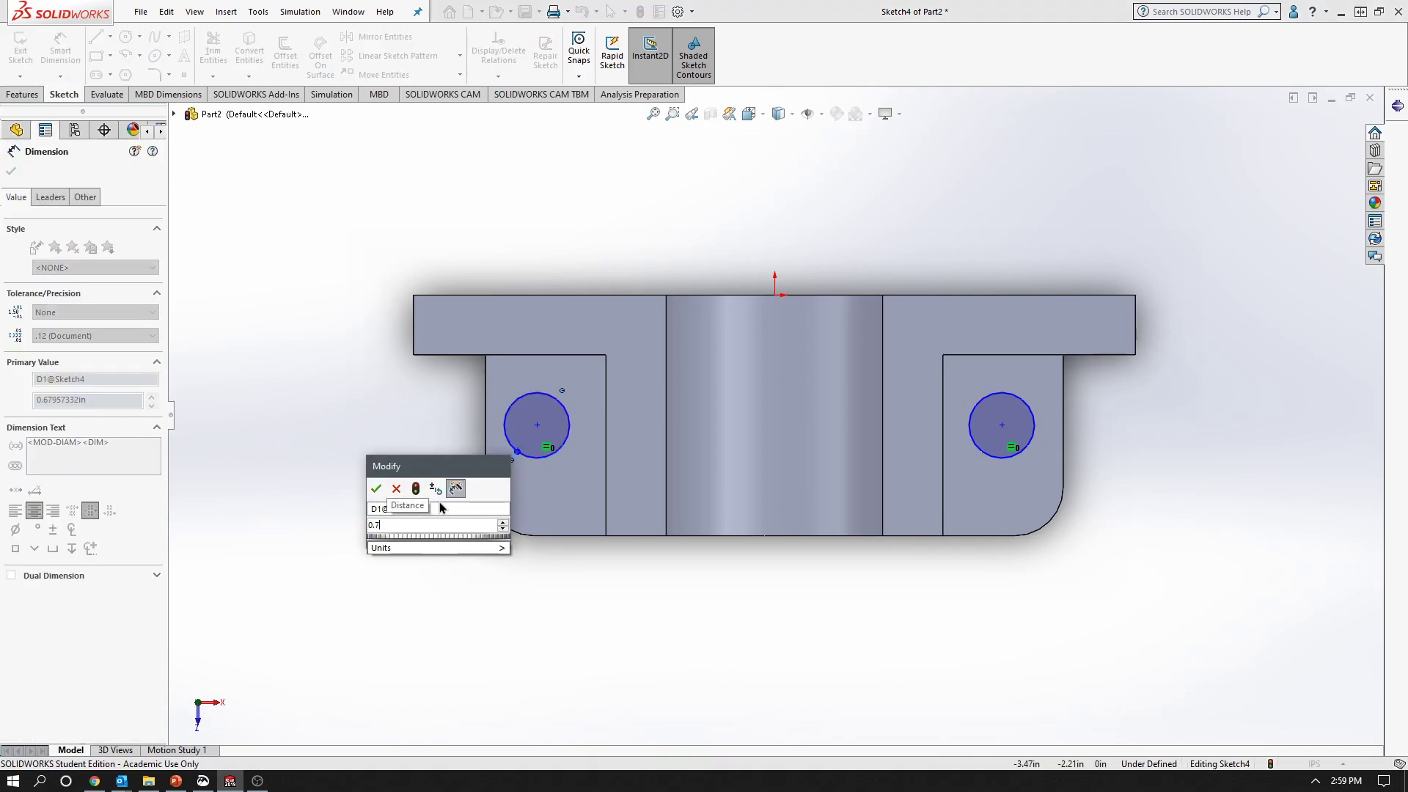
pyautogui.write('5')
pyautogui.click(377, 488)
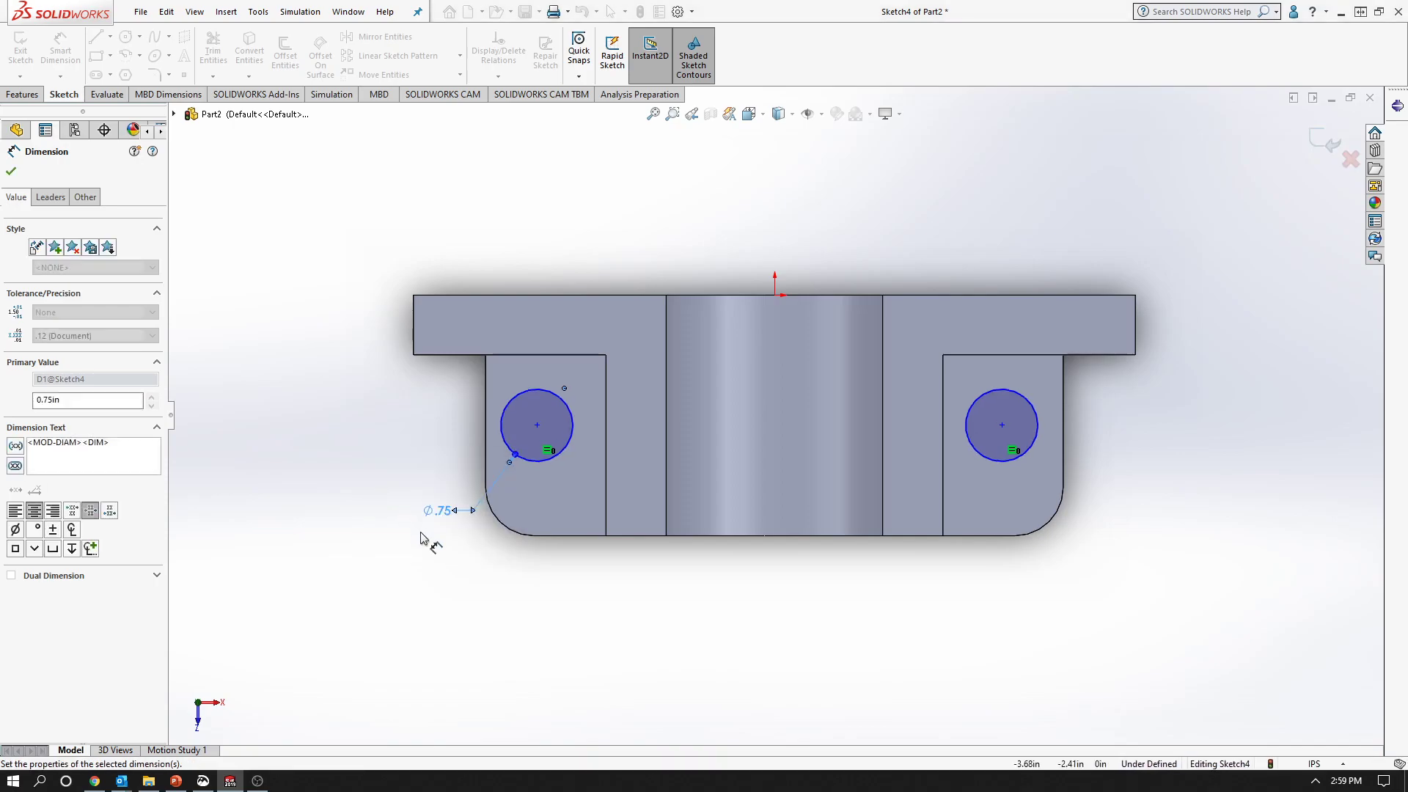
# Compare with the exercise drawing and set the circle's diameter dimension to three-decimal precision (.123)
pyautogui.click(176, 782)
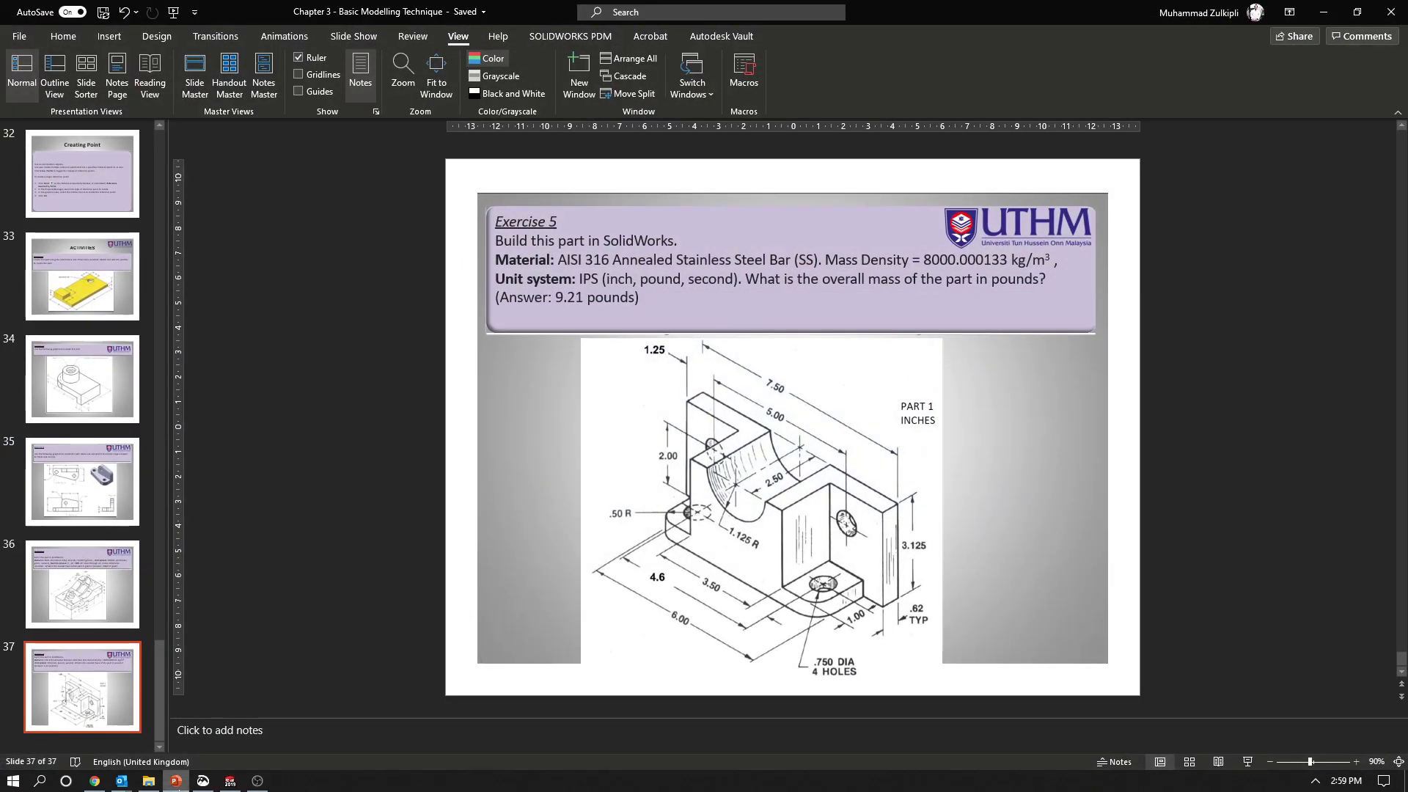
pyautogui.click(179, 789)
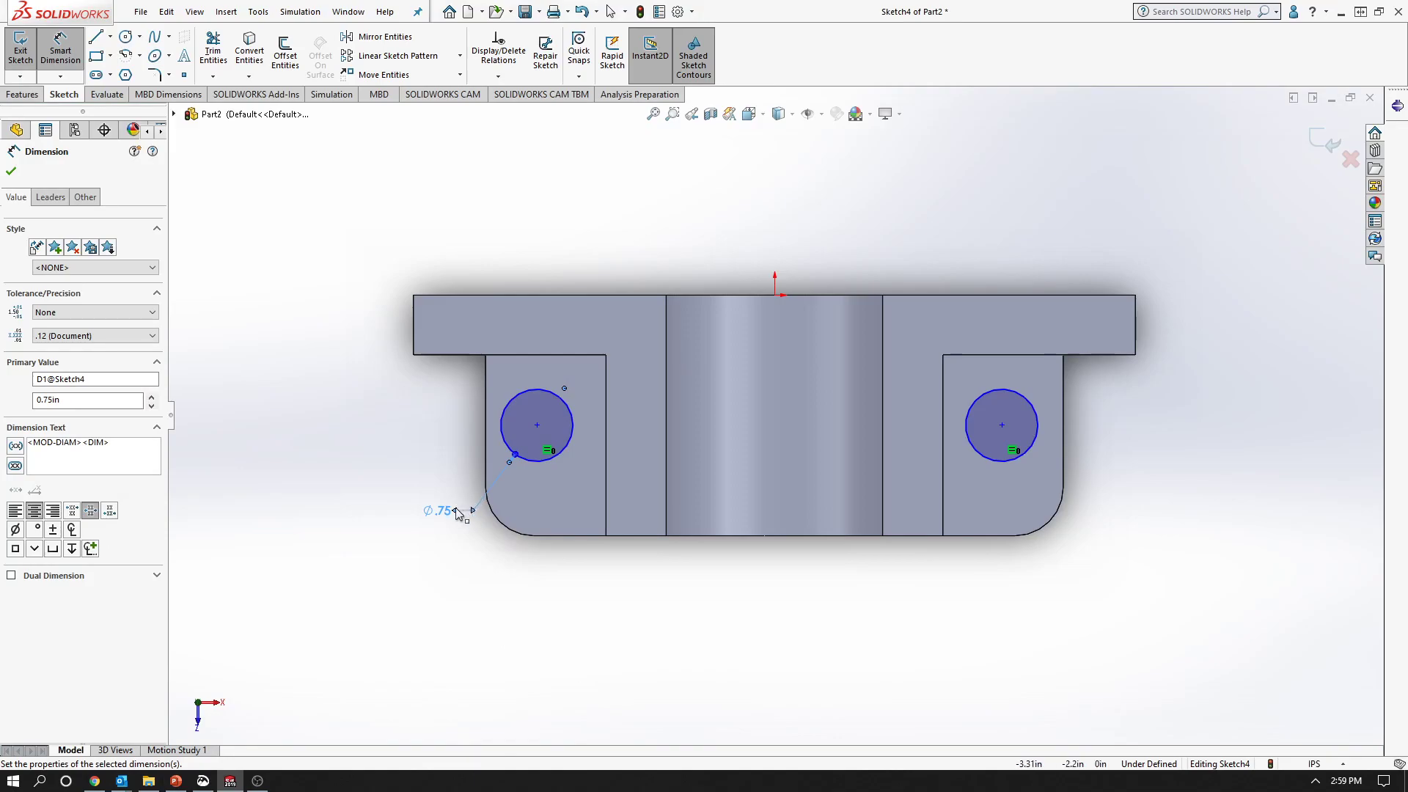
pyautogui.click(106, 336)
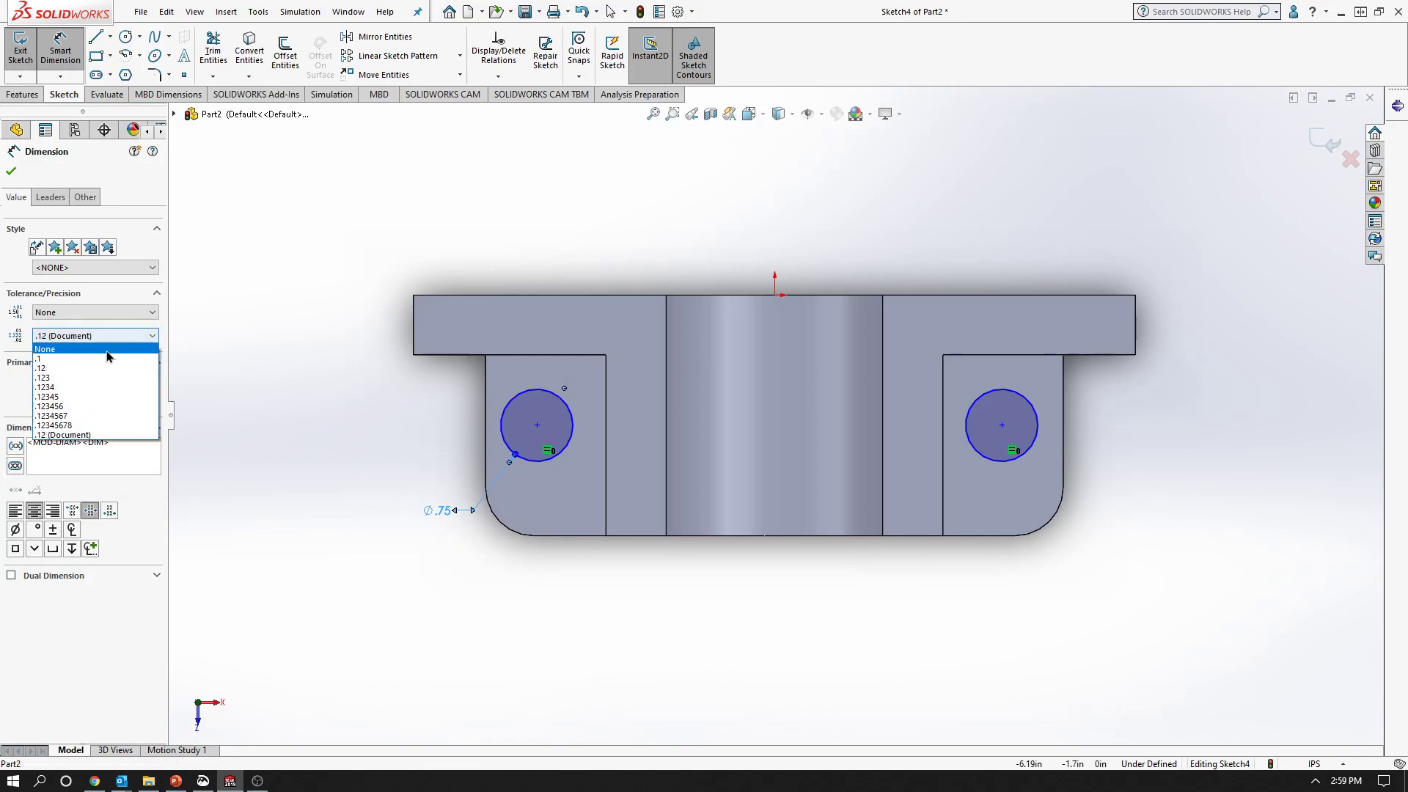
pyautogui.click(84, 377)
pyautogui.click(302, 454)
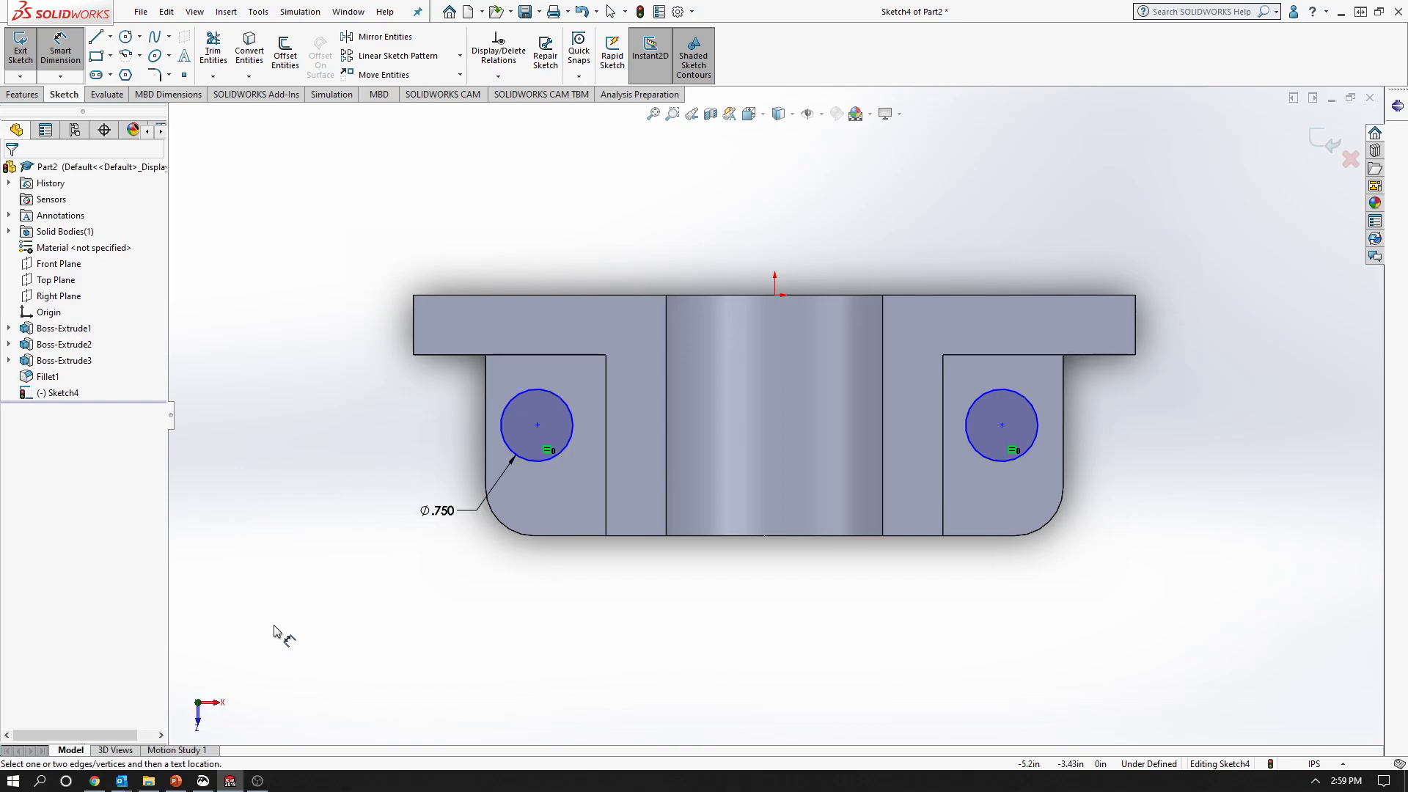
# Draw a vertical centerline from the origin to the front edge of the central block
pyautogui.click(110, 37)
pyautogui.click(128, 70)
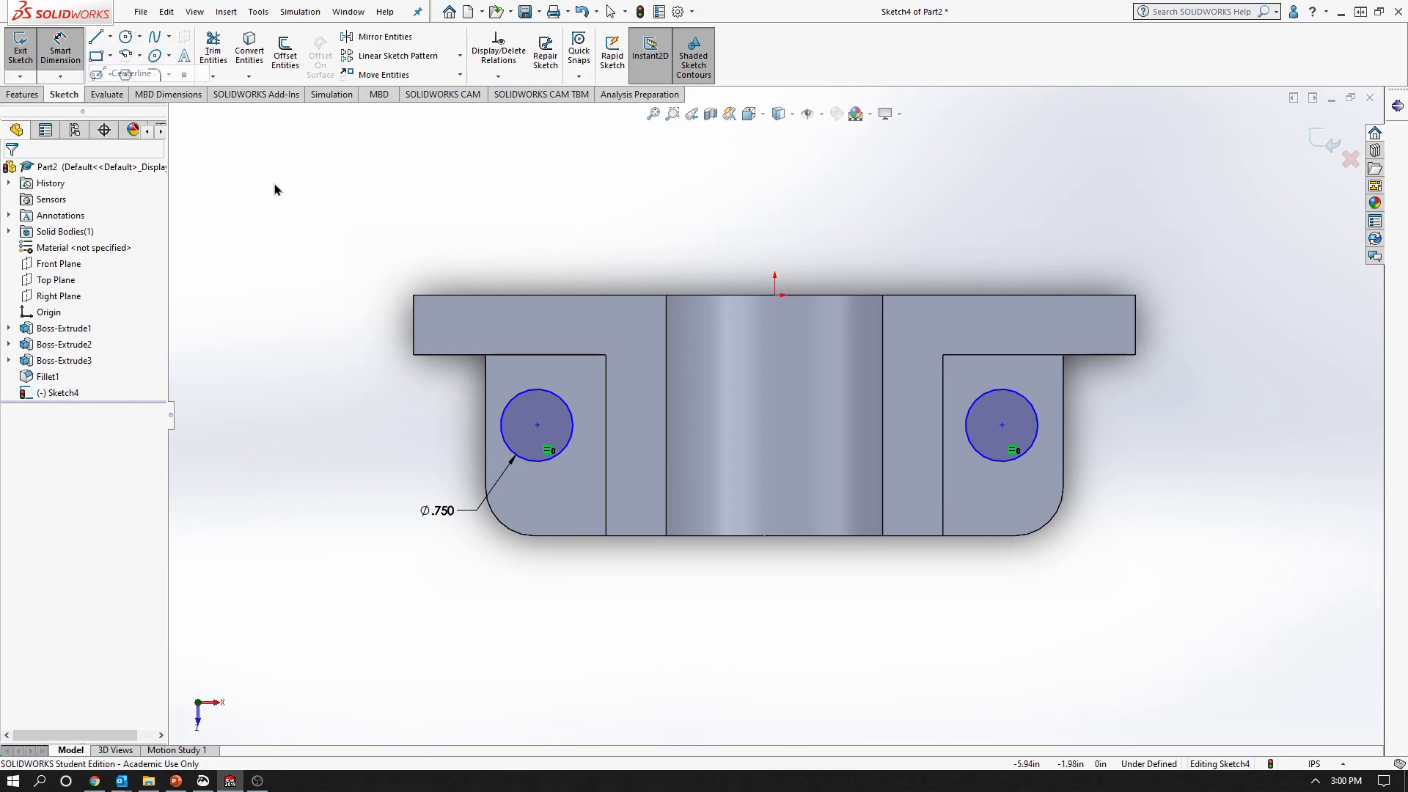
pyautogui.click(775, 296)
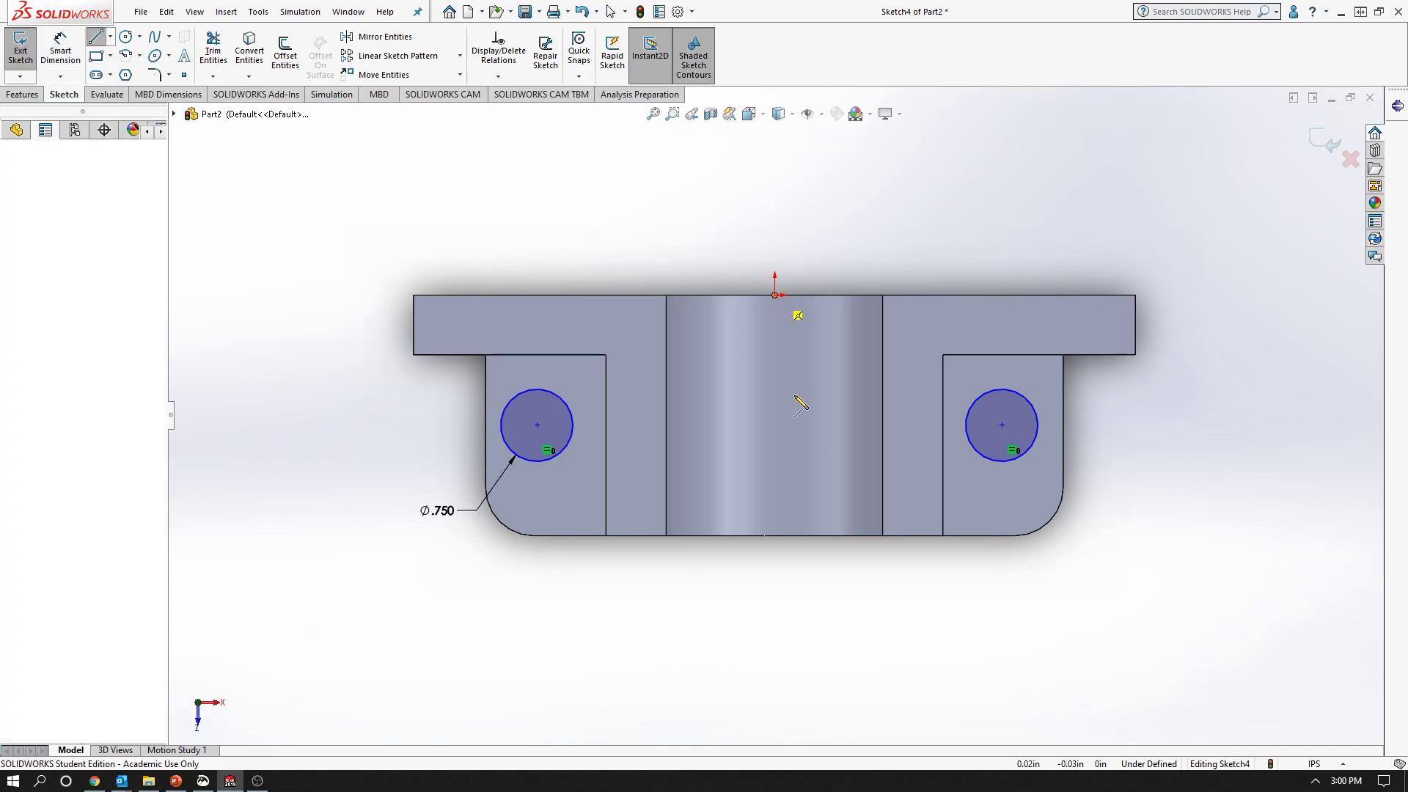
pyautogui.click(776, 535)
pyautogui.press('Escape')
pyautogui.press('Escape')
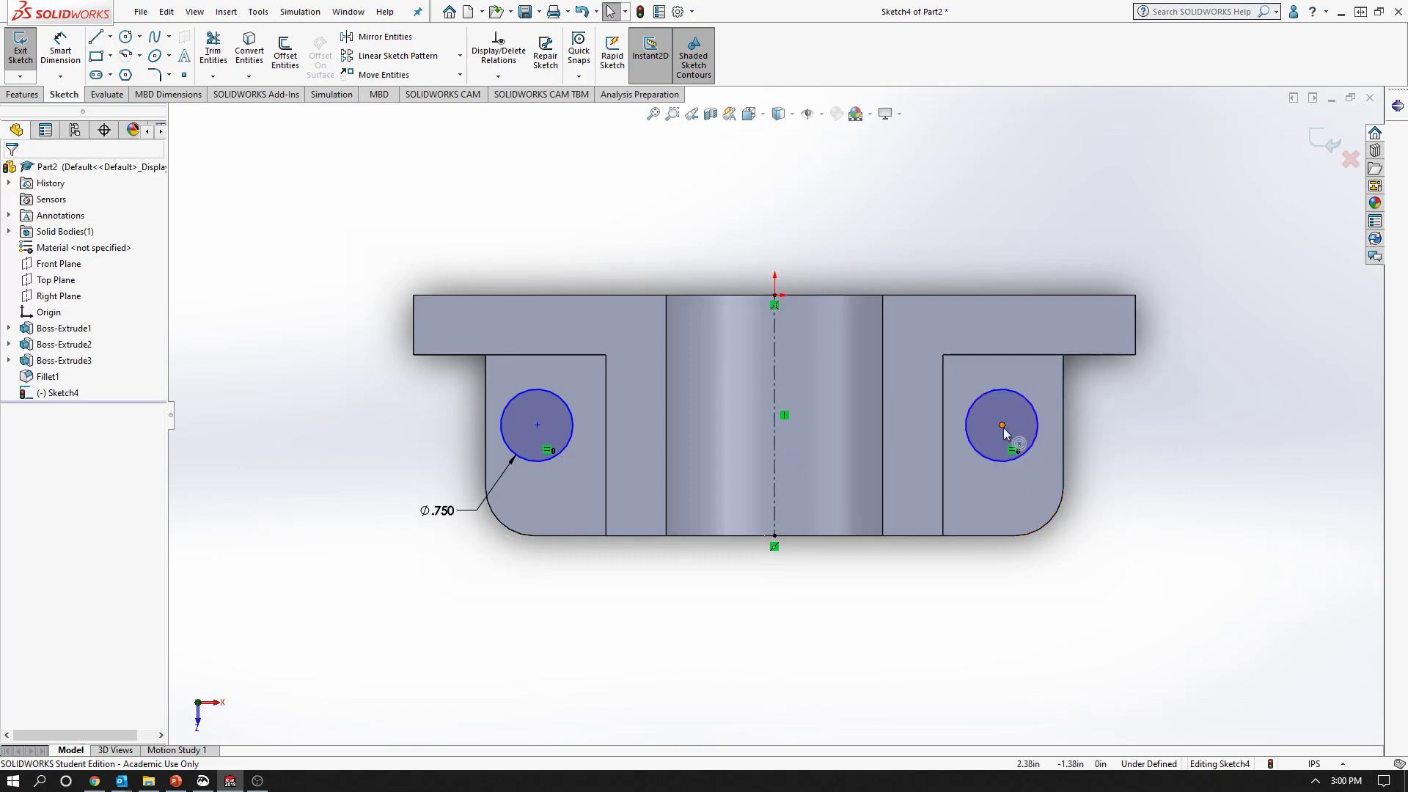
# Make the two circle centers symmetric about the centerline and move one circle slightly to test the relation
pyautogui.click(1002, 425)
pyautogui.keyDown('ctrl'); pyautogui.click(774, 486); pyautogui.keyUp('ctrl')
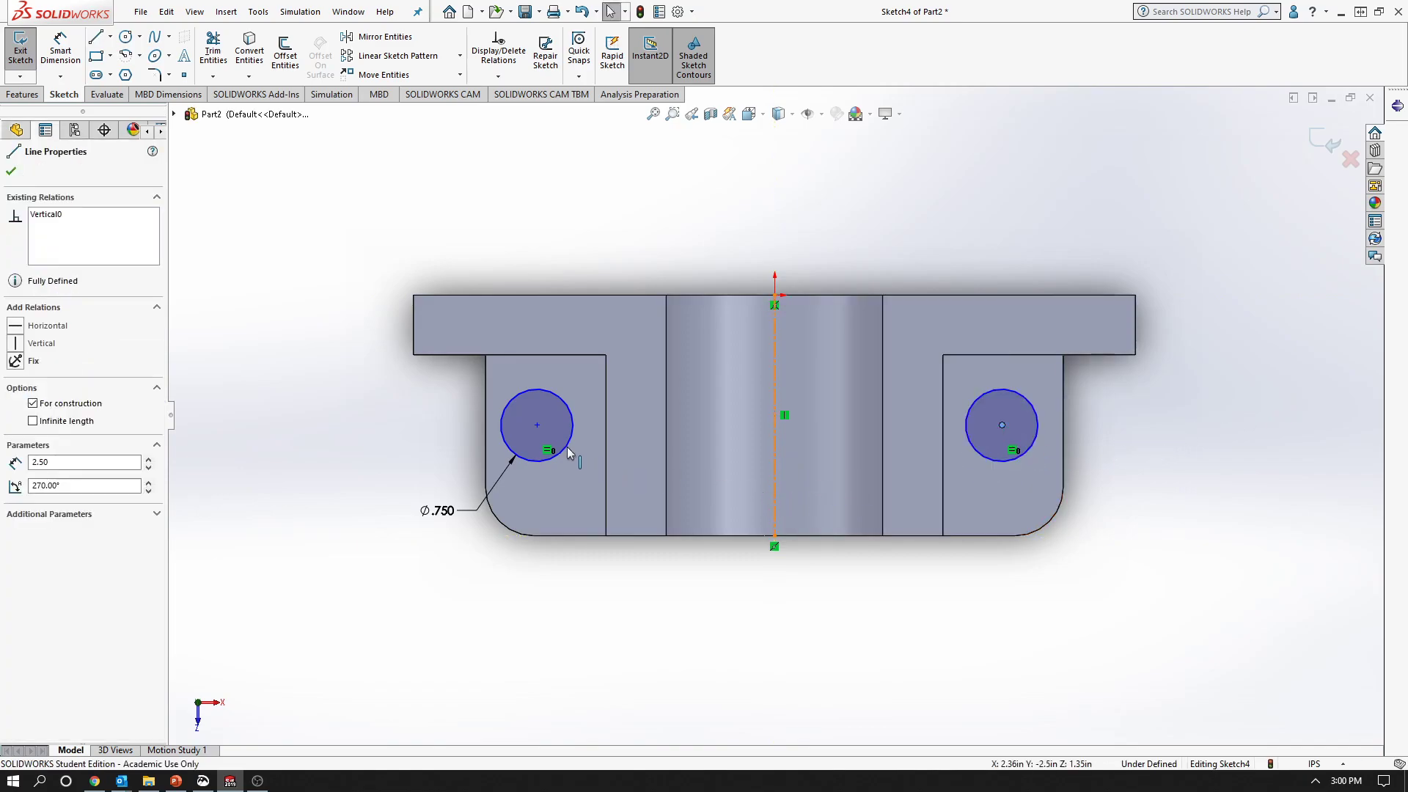
pyautogui.click(537, 428)
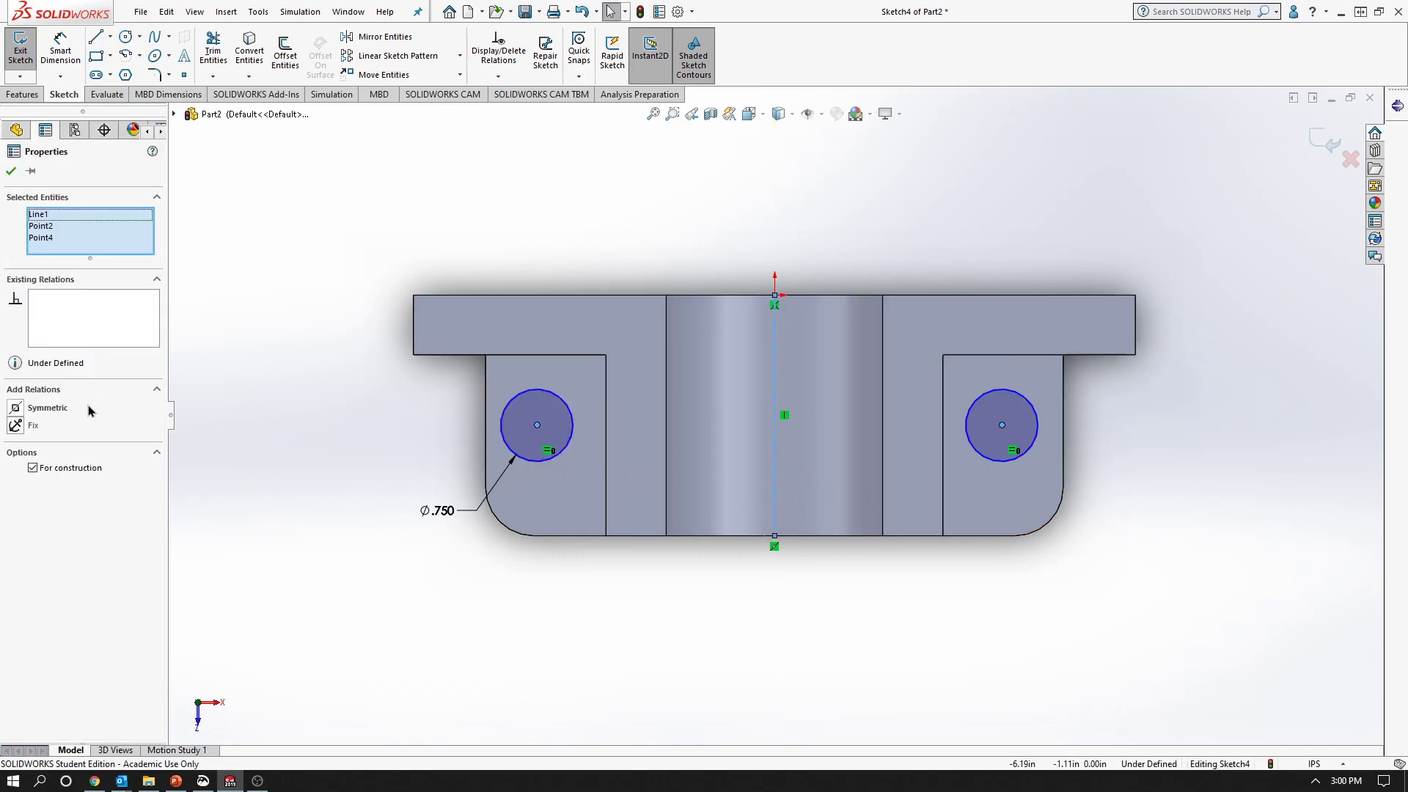
pyautogui.click(24, 408)
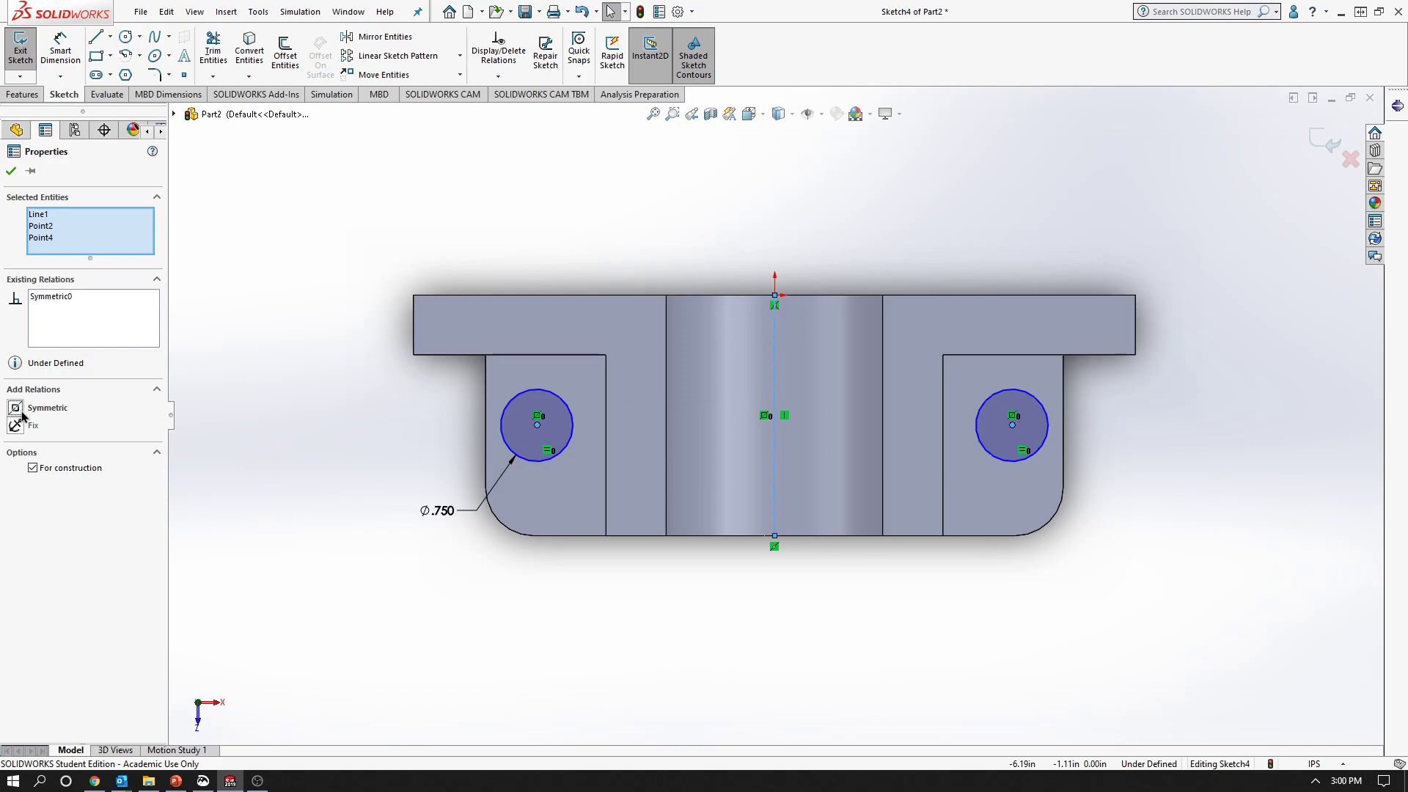
pyautogui.click(11, 171)
pyautogui.moveTo(537, 424)
pyautogui.mouseDown()
pyautogui.moveTo(345, 413)
pyautogui.moveTo(604, 434)
pyautogui.moveTo(543, 458)
pyautogui.moveTo(565, 451)
pyautogui.moveTo(552, 447)
pyautogui.mouseUp()
pyautogui.click(618, 651)
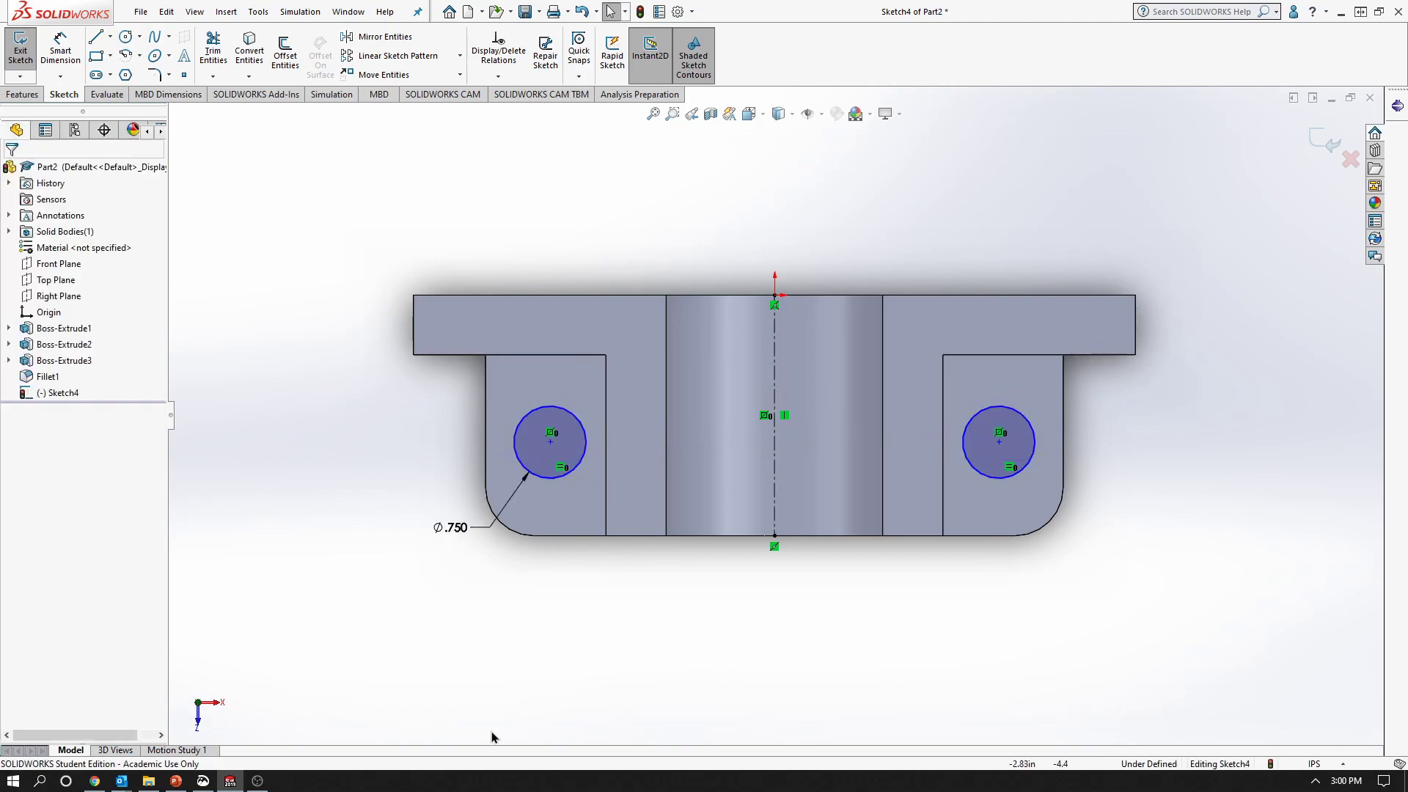
# Check the exercise drawing and dimension the distance from one circle's center to the flange's front edge as 1 in
pyautogui.click(176, 781)
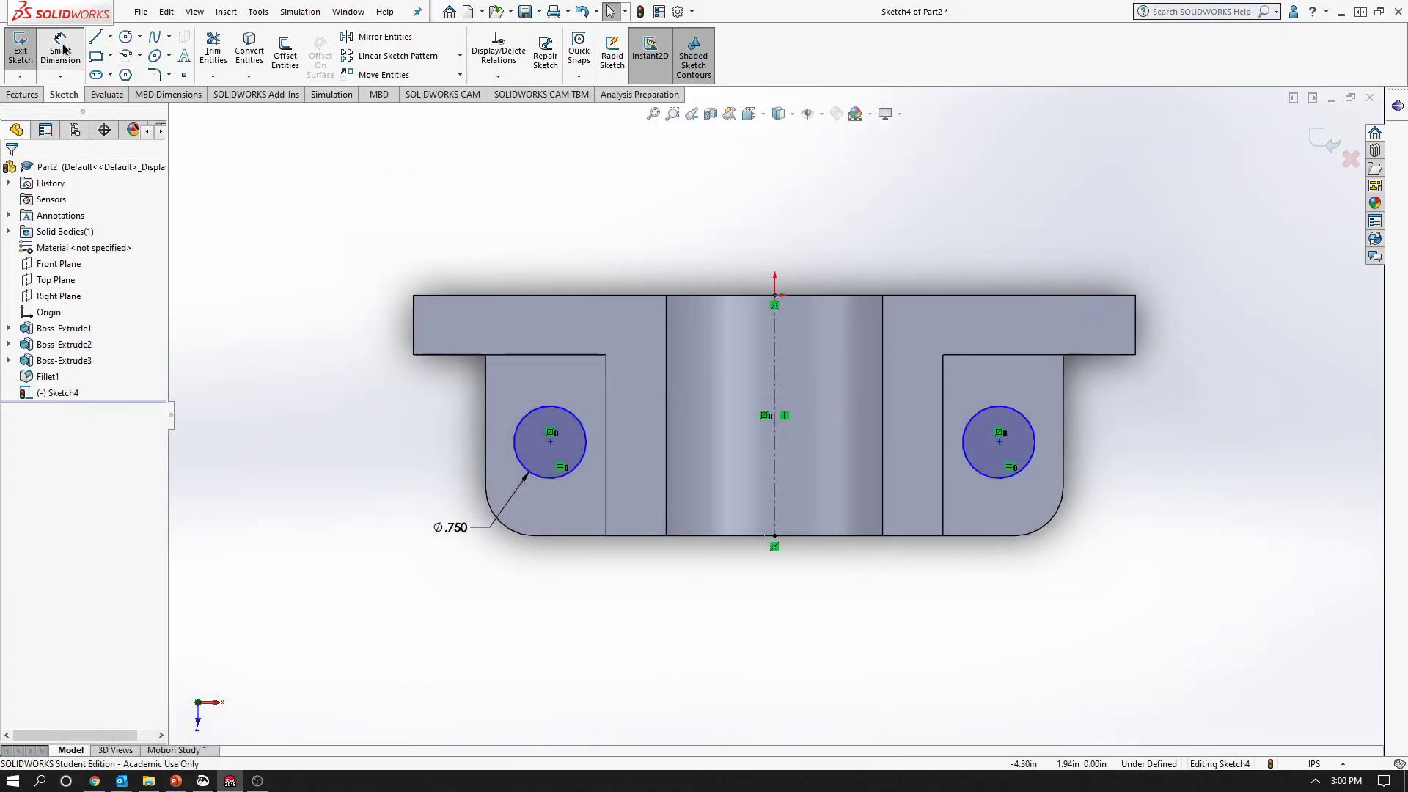
pyautogui.click(63, 48)
pyautogui.click(550, 442)
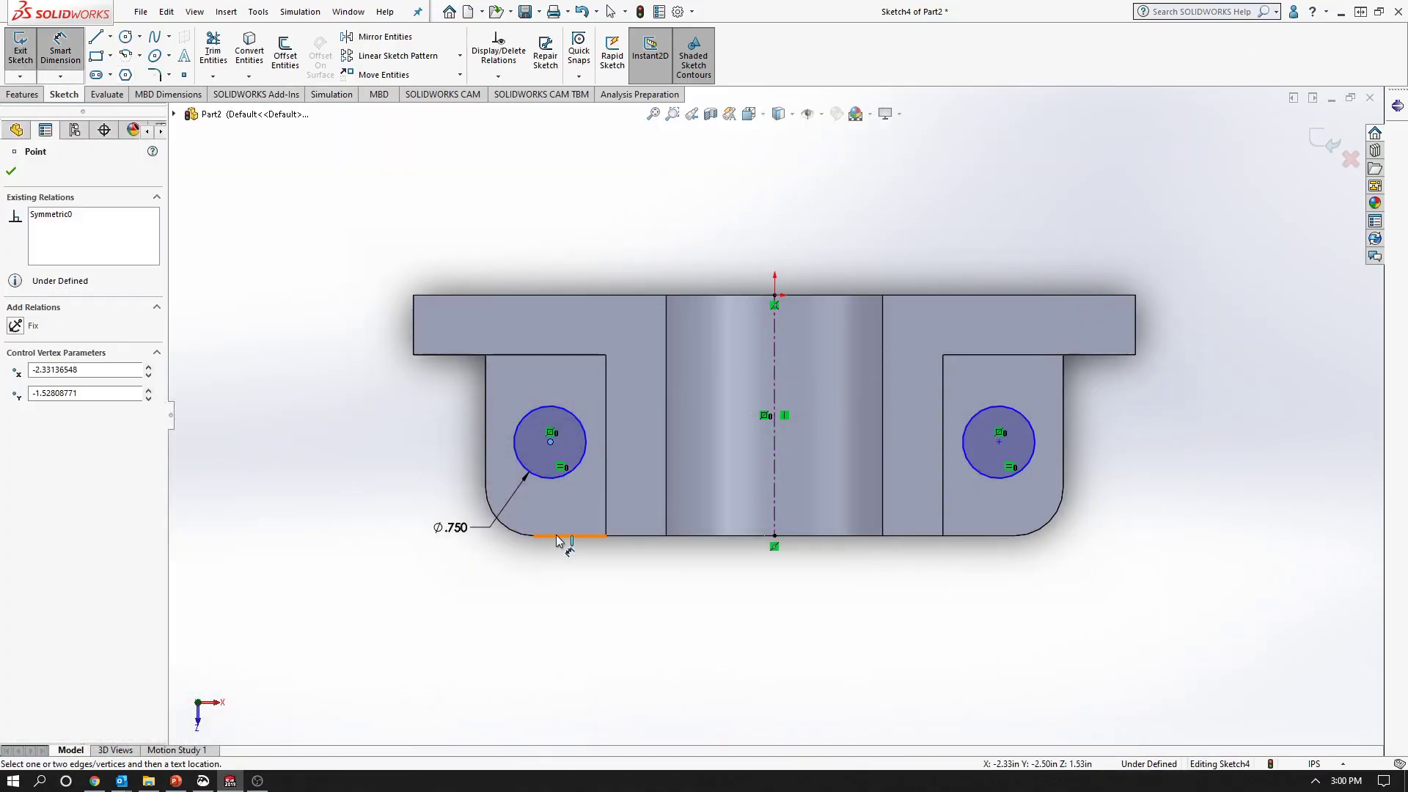
pyautogui.click(557, 536)
pyautogui.click(401, 494)
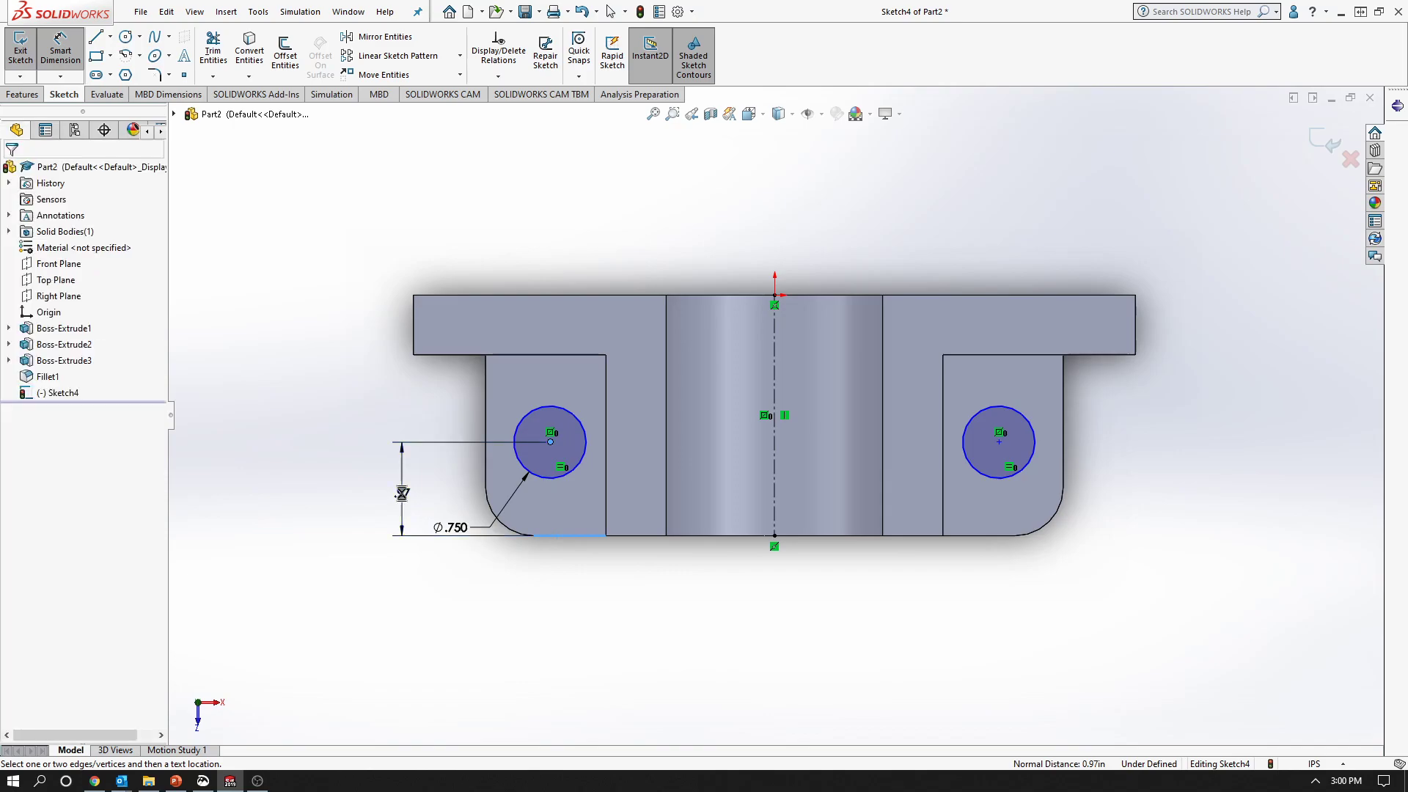
pyautogui.write('1')
pyautogui.click(334, 478)
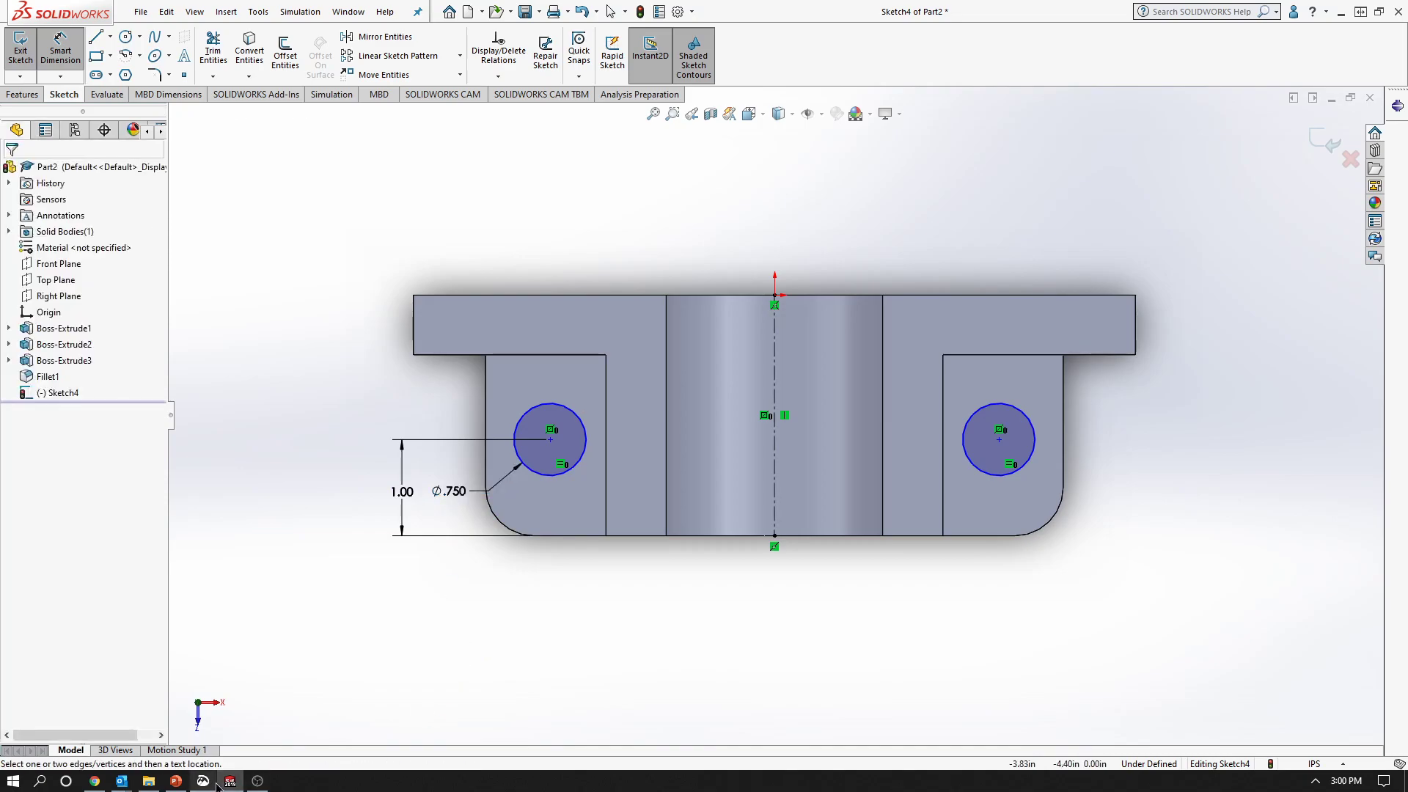
# Check the exercise drawing and dimension the horizontal distance between the two circle centers as 4.6 in
pyautogui.click(178, 785)
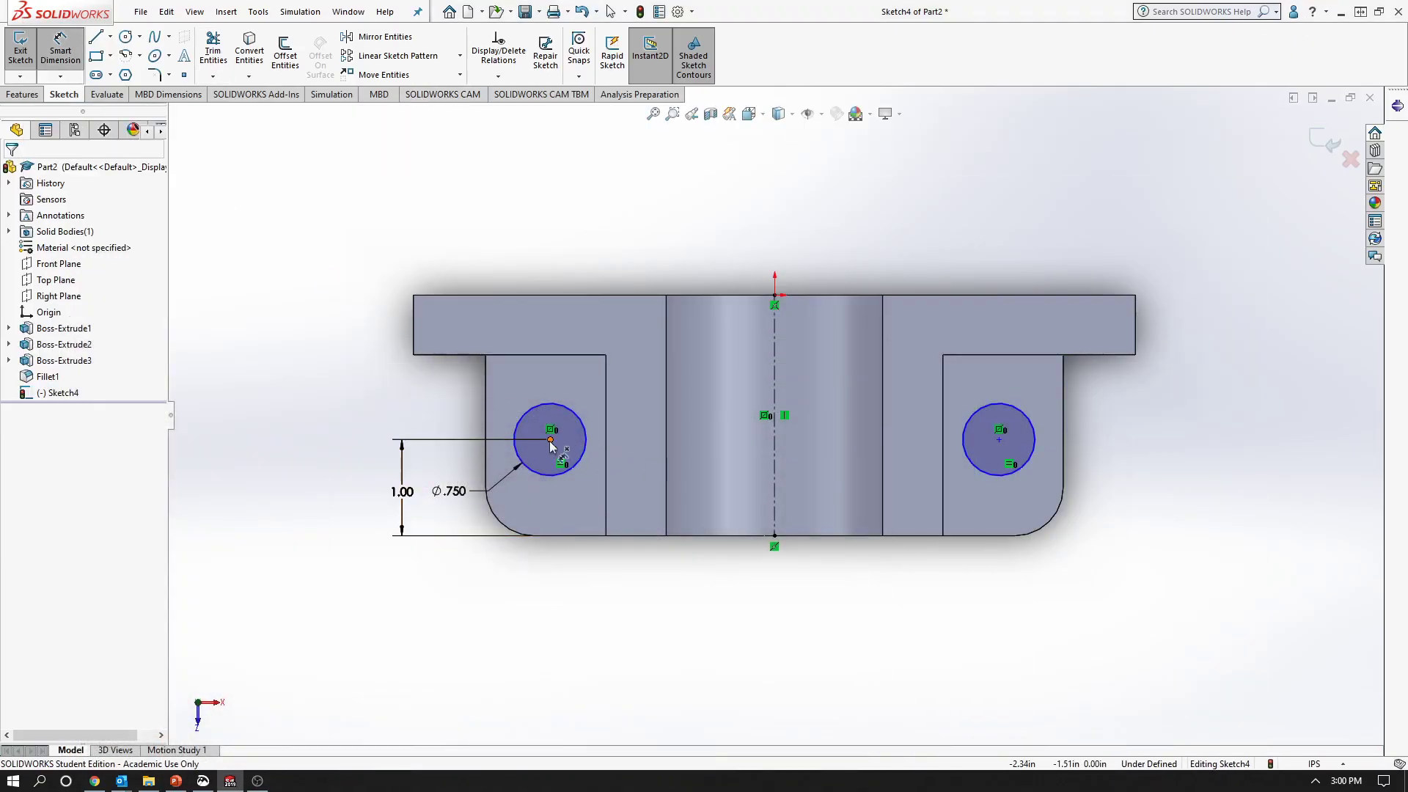
pyautogui.click(550, 440)
pyautogui.click(999, 440)
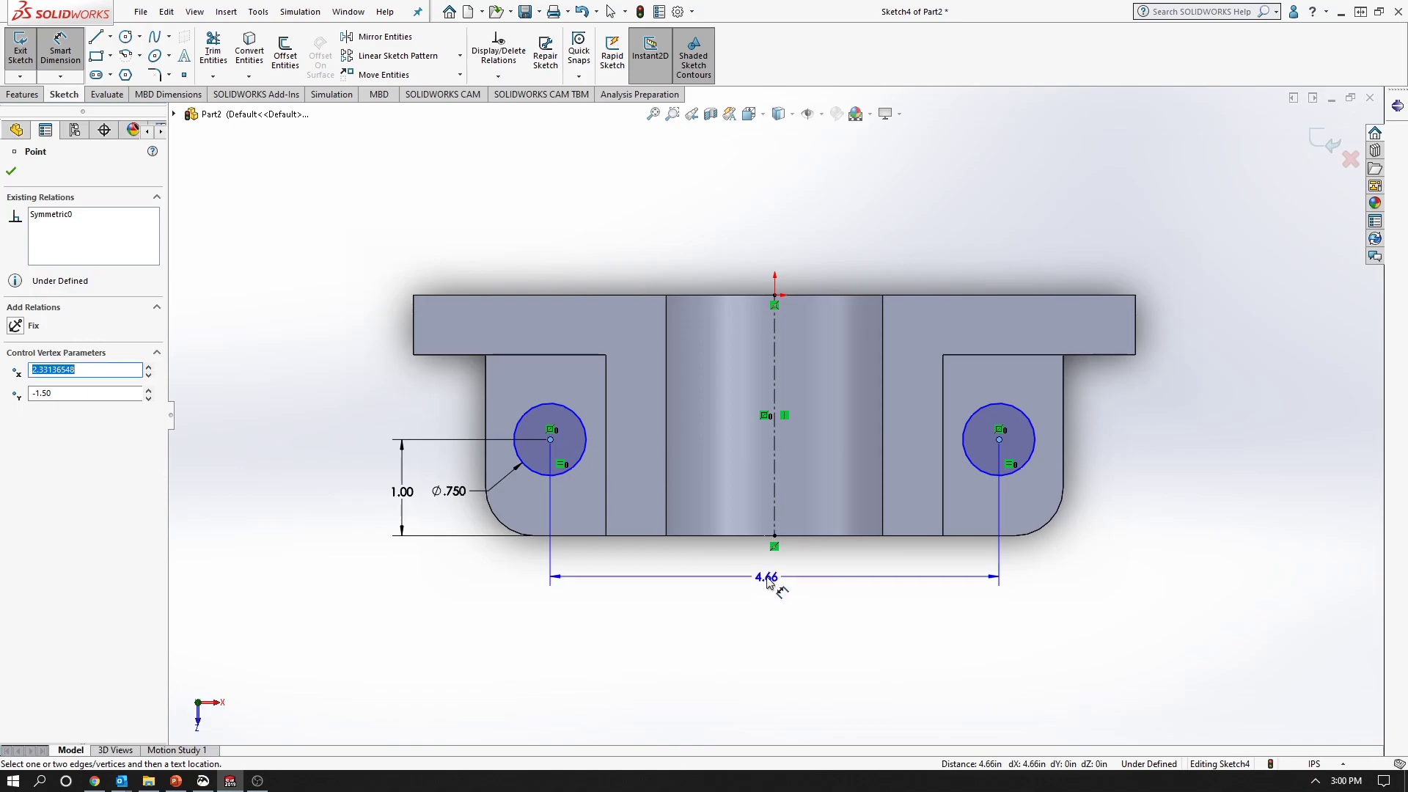
pyautogui.click(772, 577)
pyautogui.write('4.6')
pyautogui.press('Return')
pyautogui.click(806, 631)
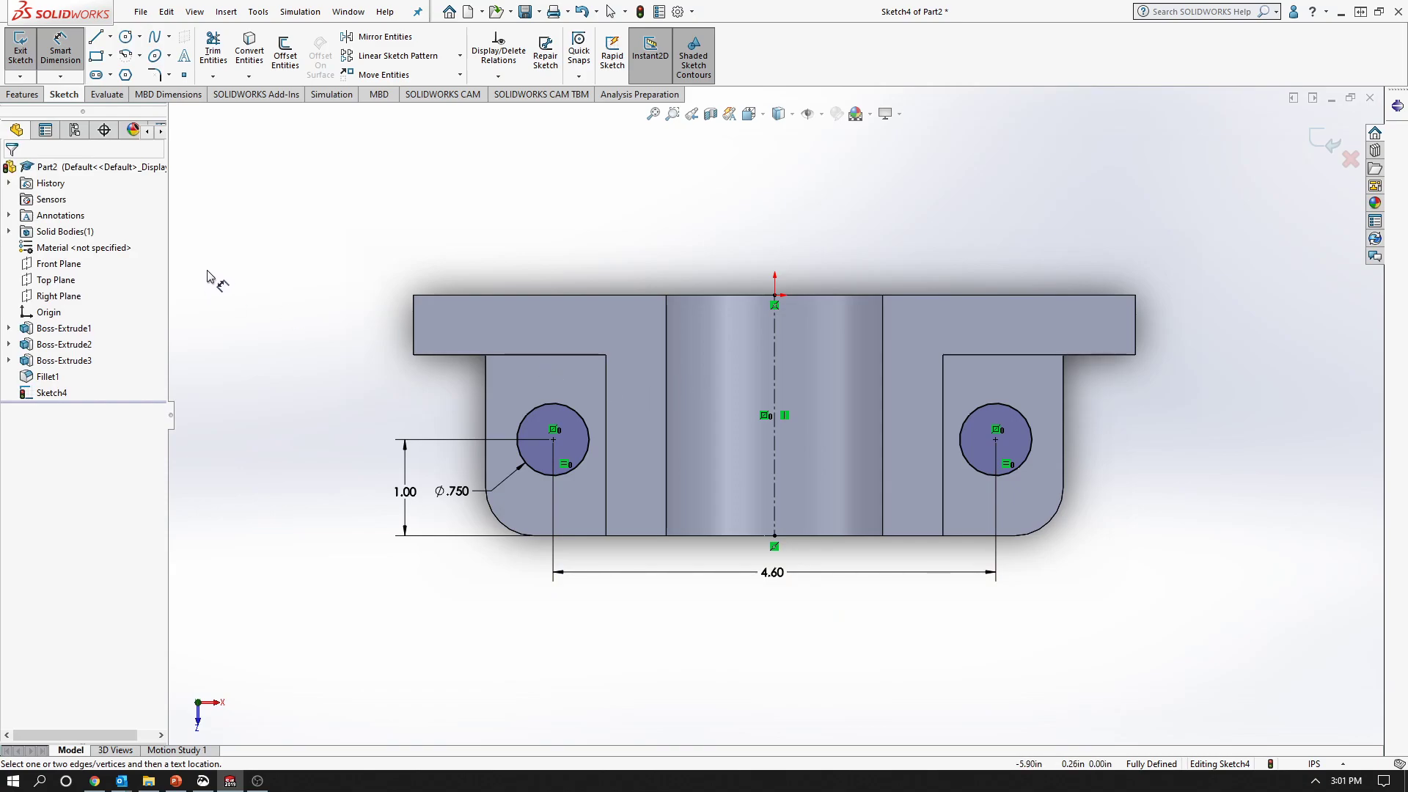
# Try an Extruded Cut of the two flange circles set to Through All, and undo the cut
pyautogui.click(21, 98)
pyautogui.click(64, 95)
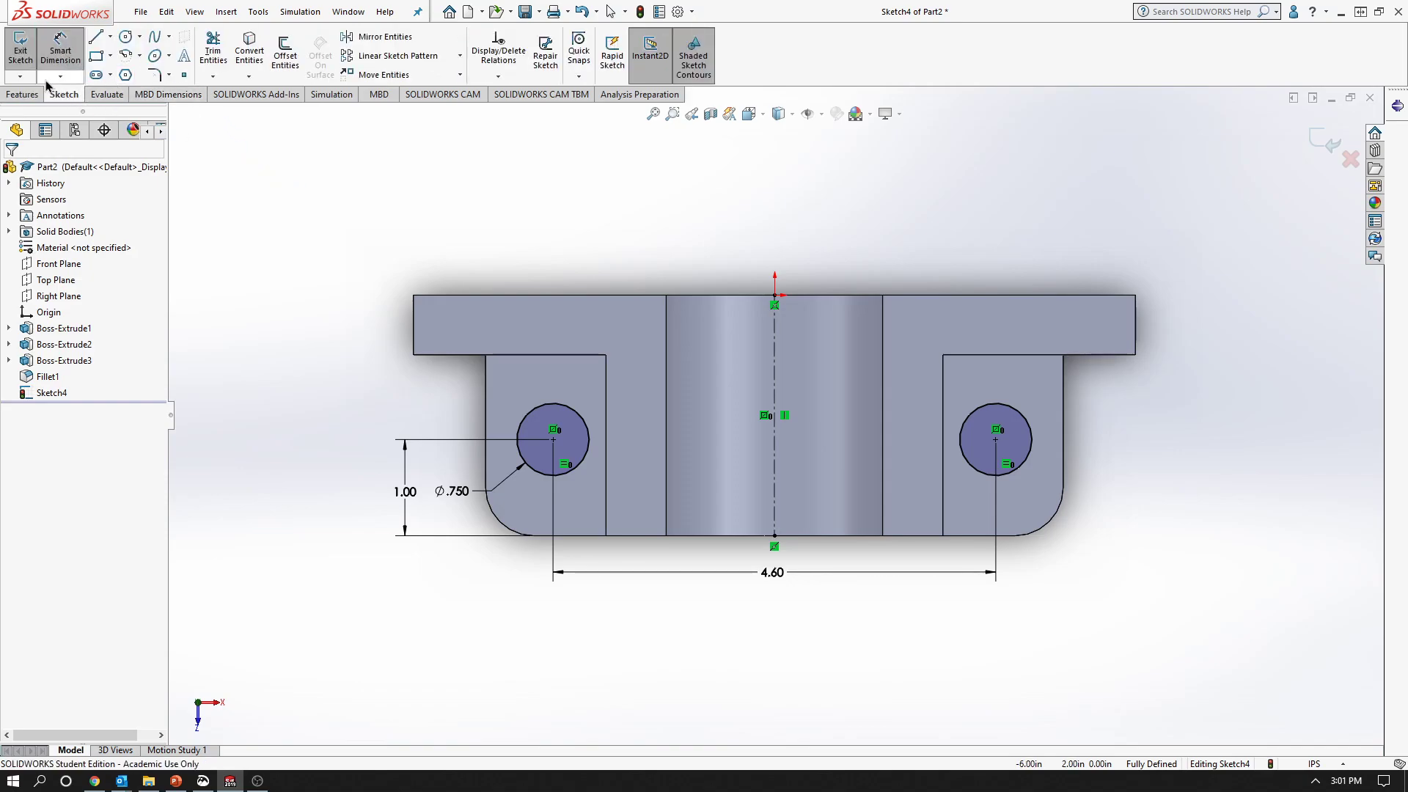
pyautogui.click(22, 94)
pyautogui.click(217, 52)
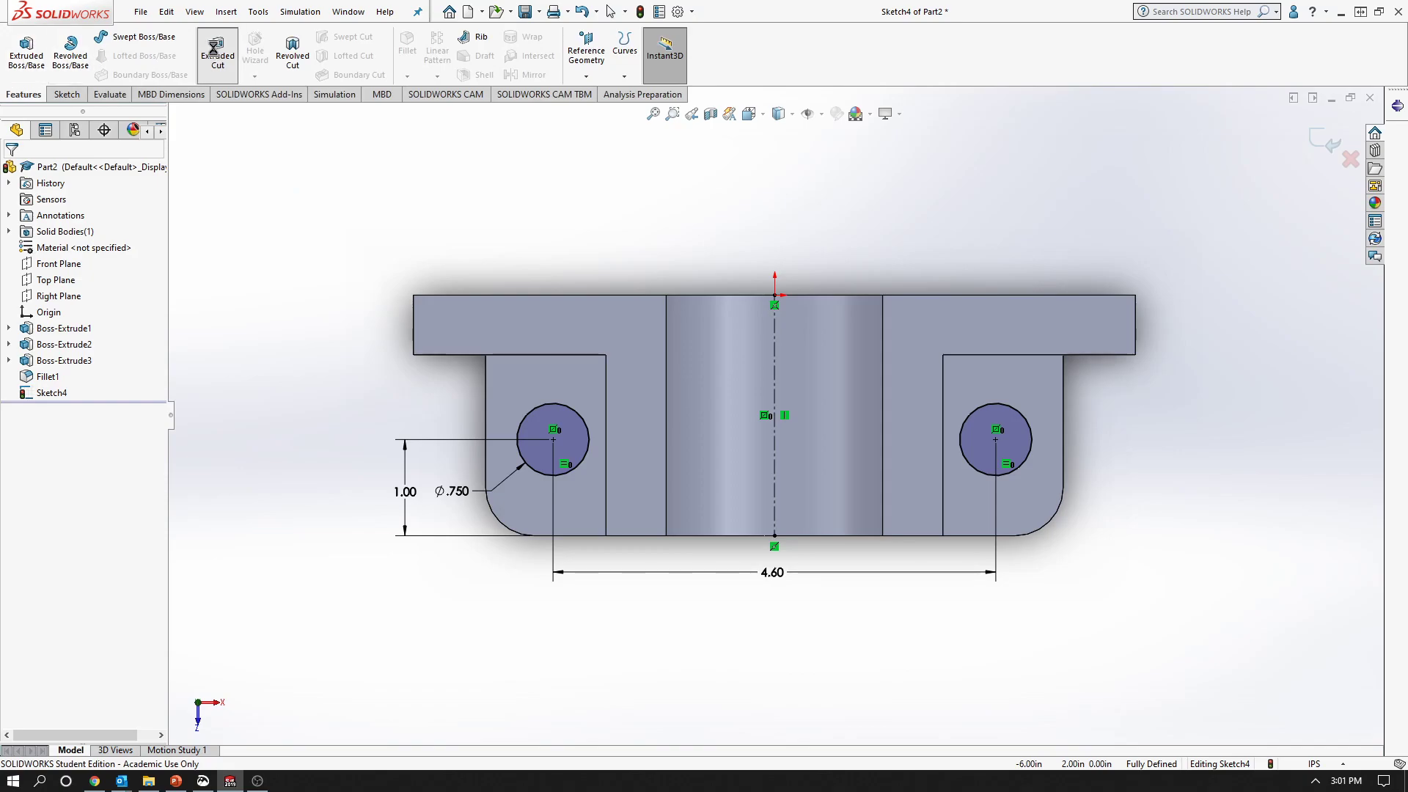
pyautogui.click(763, 113)
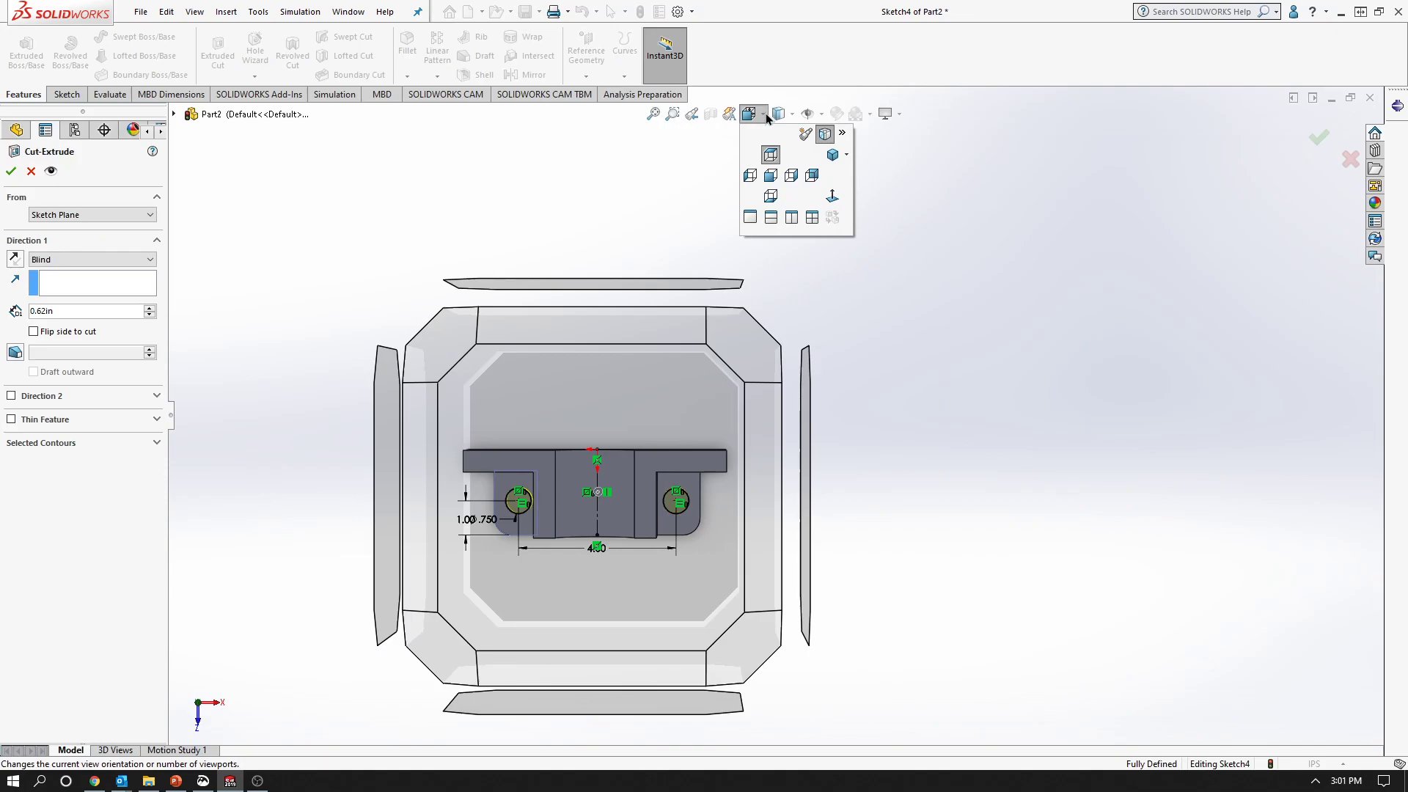
pyautogui.moveTo(766, 116)
pyautogui.click(828, 154)
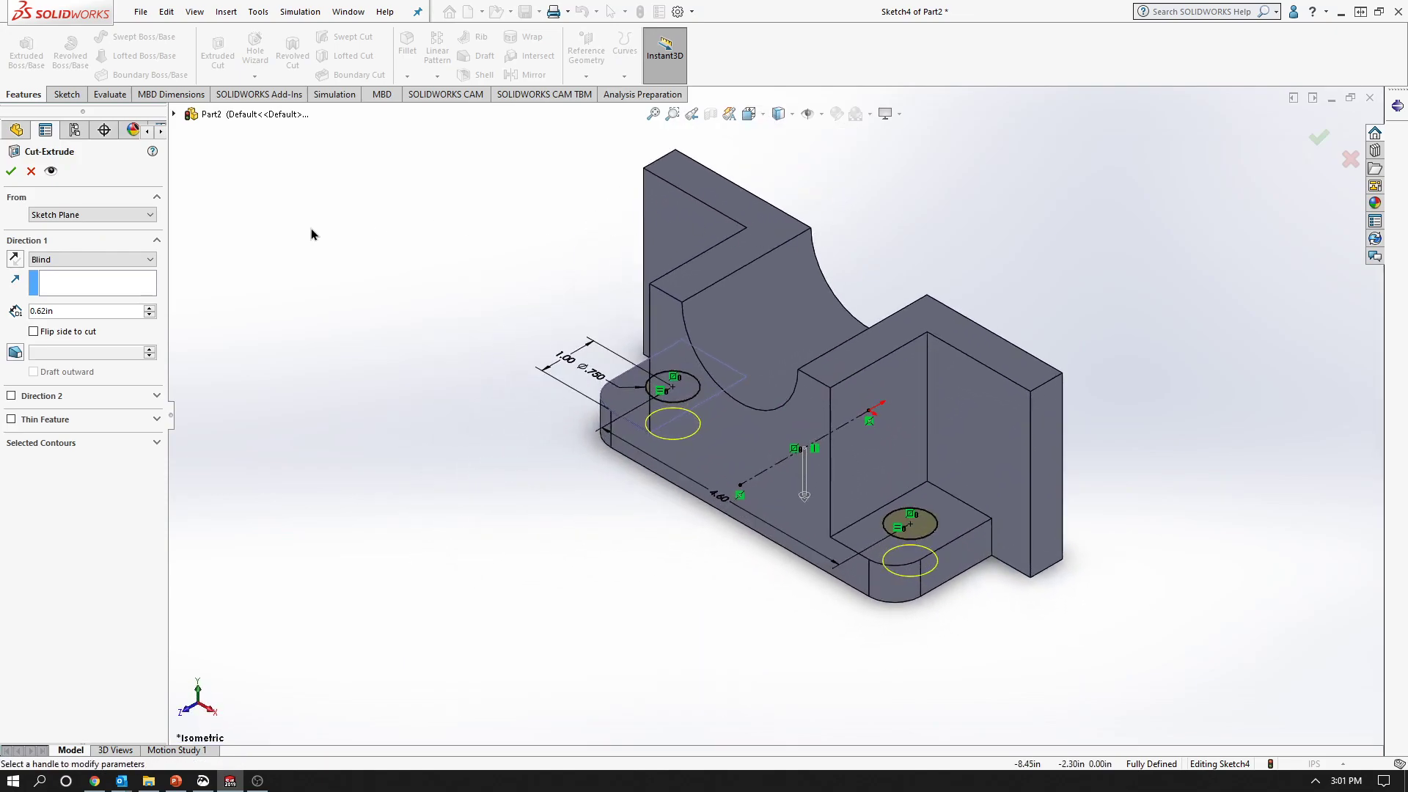
pyautogui.click(128, 258)
pyautogui.click(118, 284)
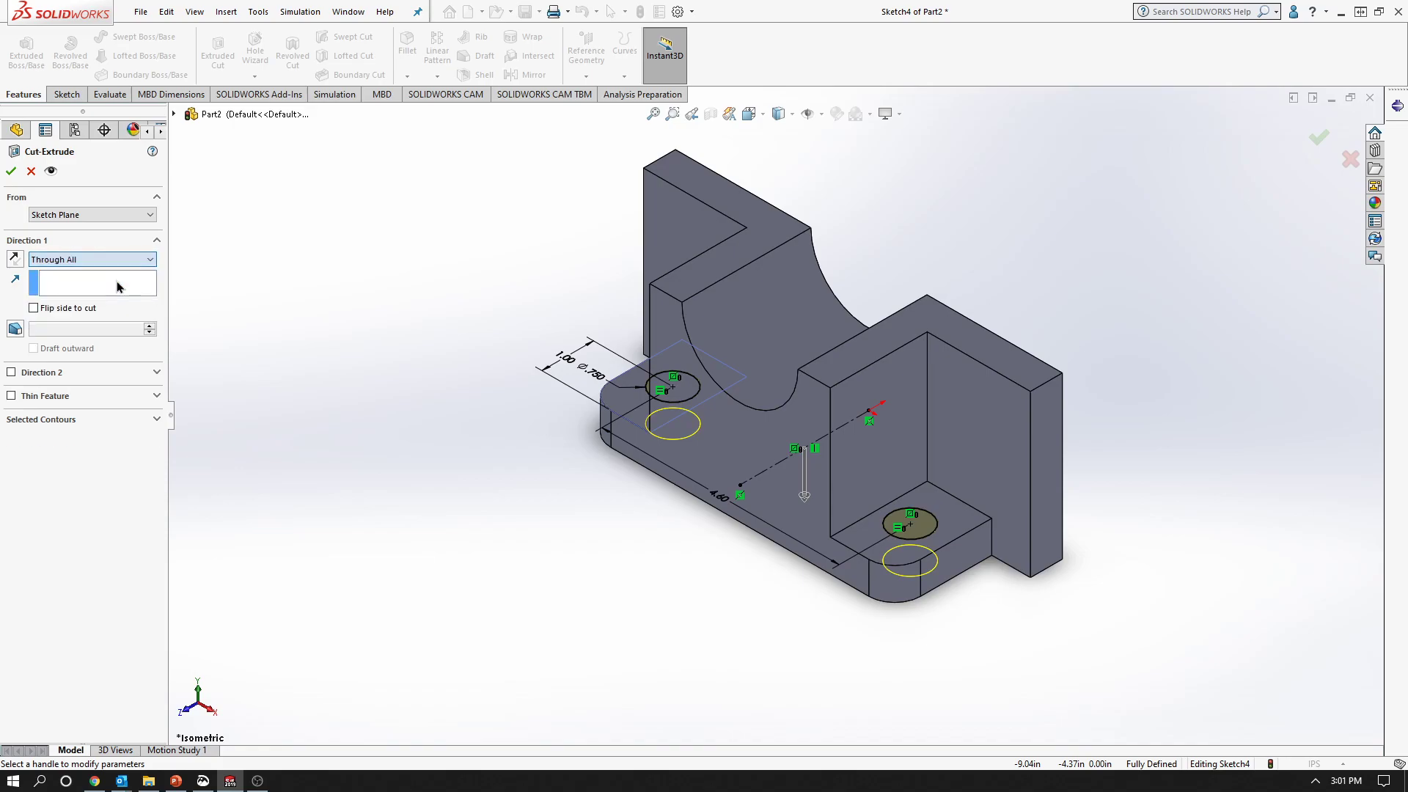
pyautogui.click(11, 171)
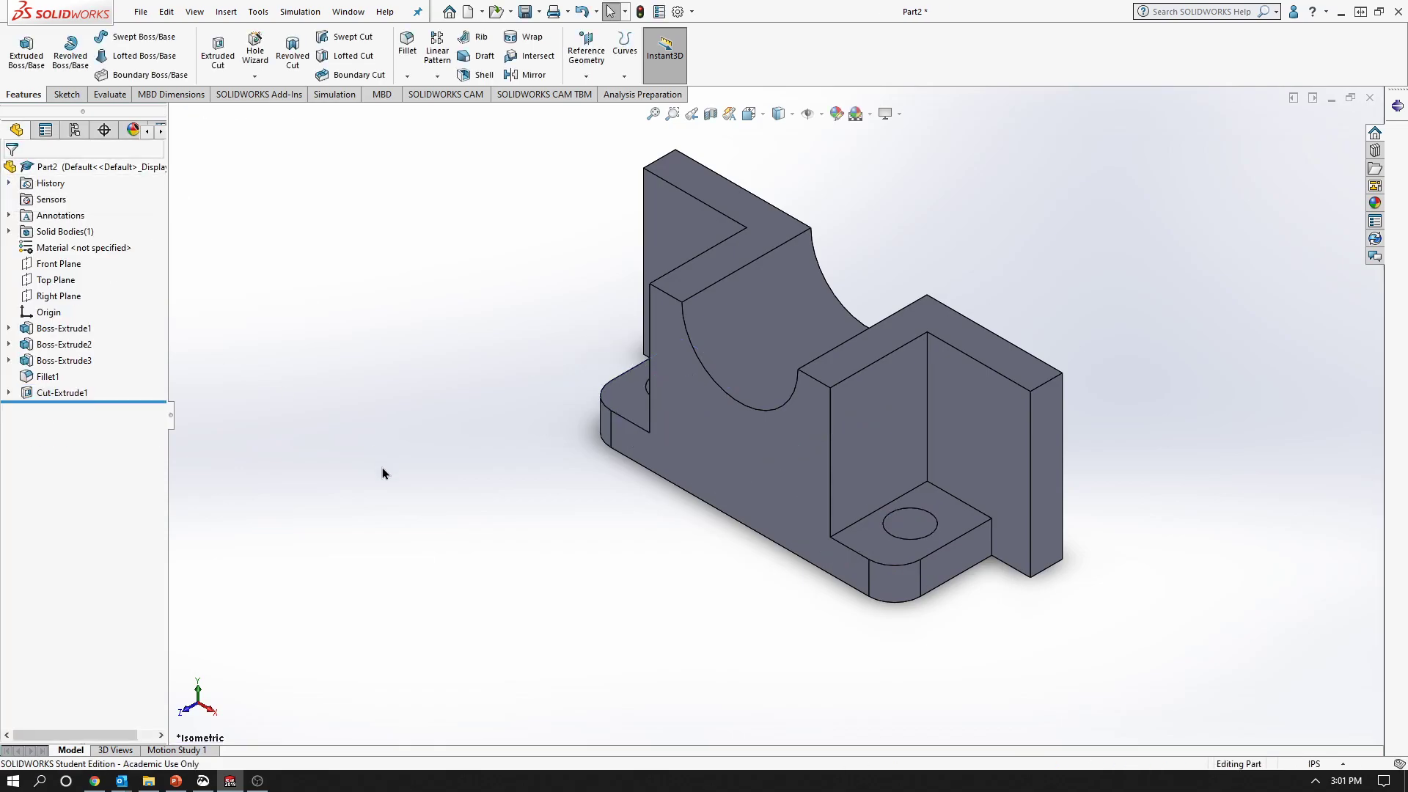
pyautogui.hotkey('ctrl', 'z')
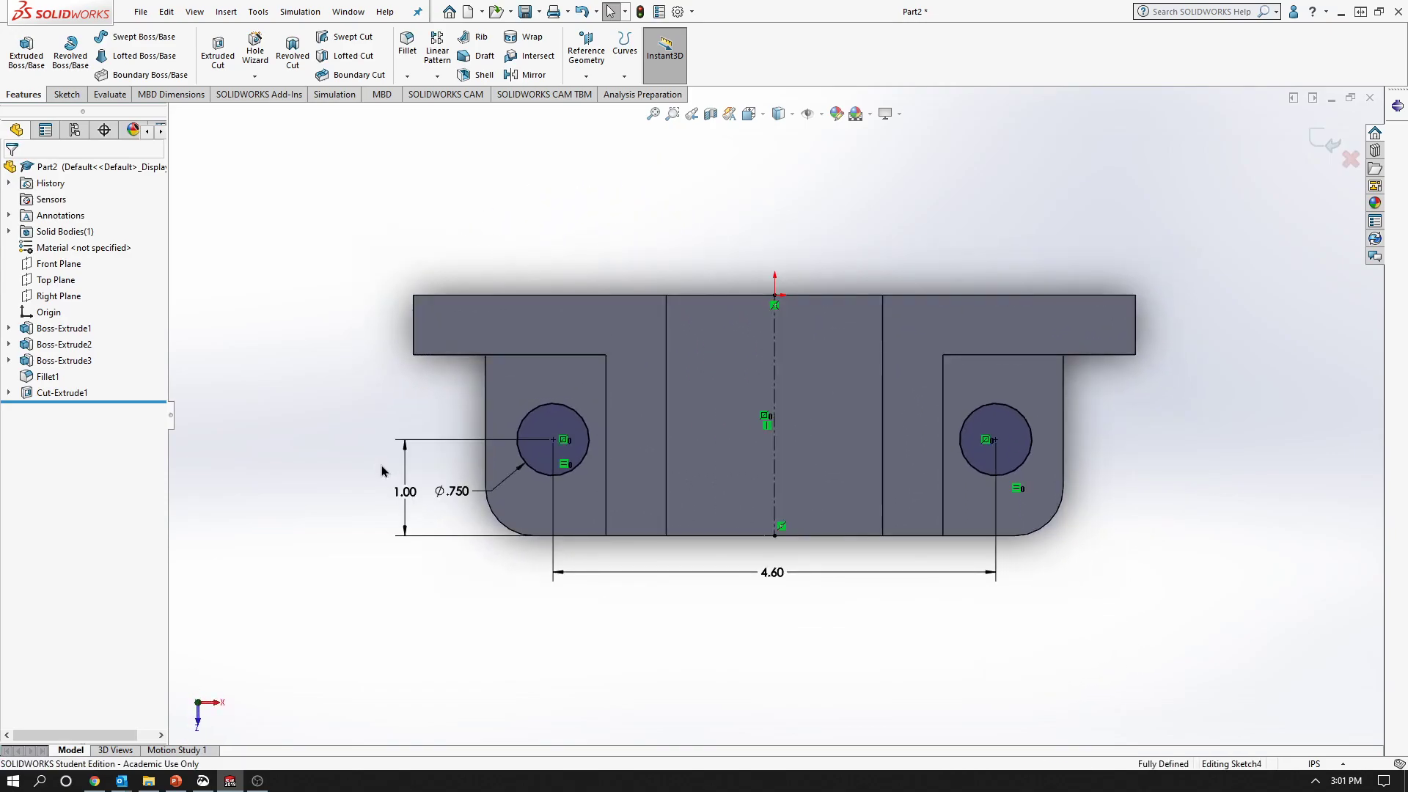
pyautogui.click(23, 94)
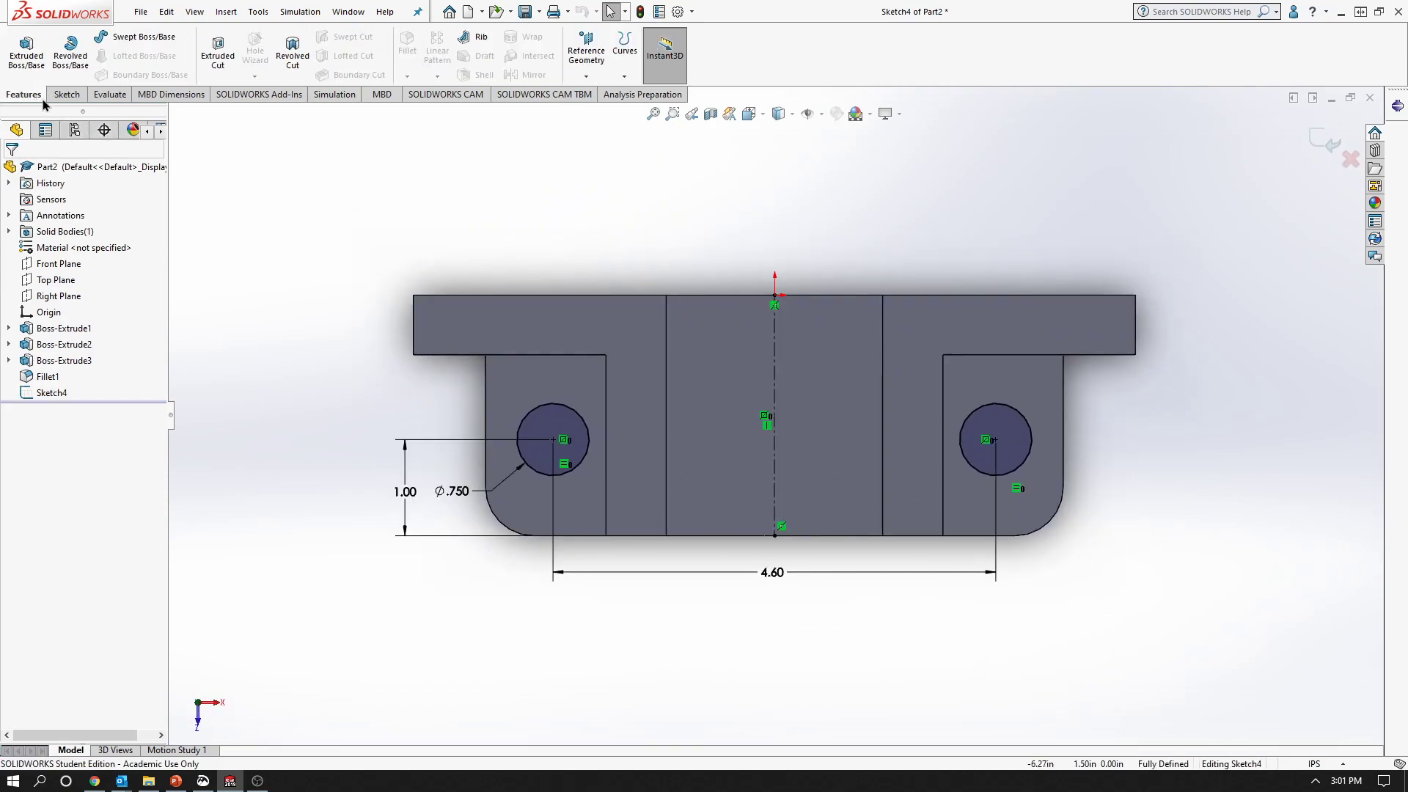
pyautogui.click(213, 56)
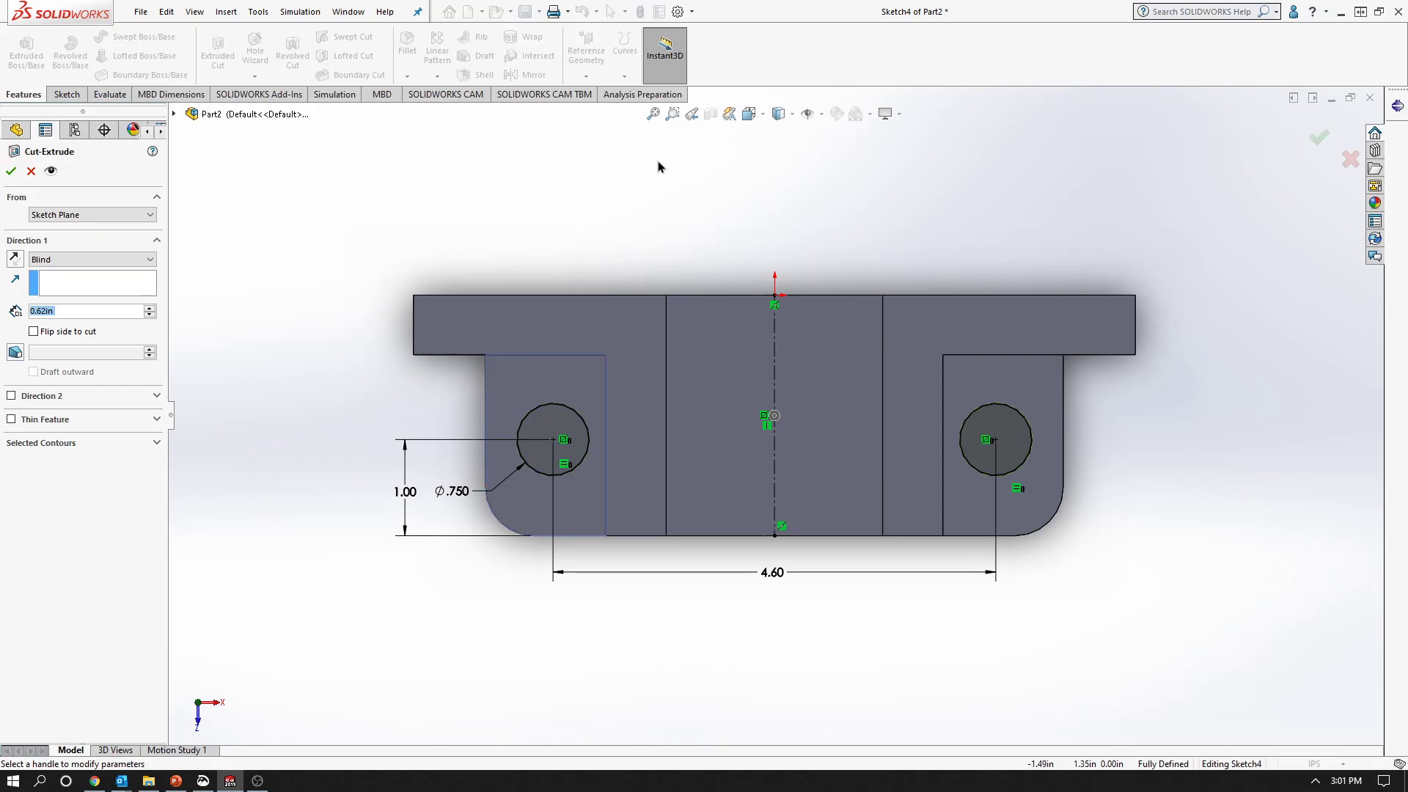
pyautogui.press('BackSpace')
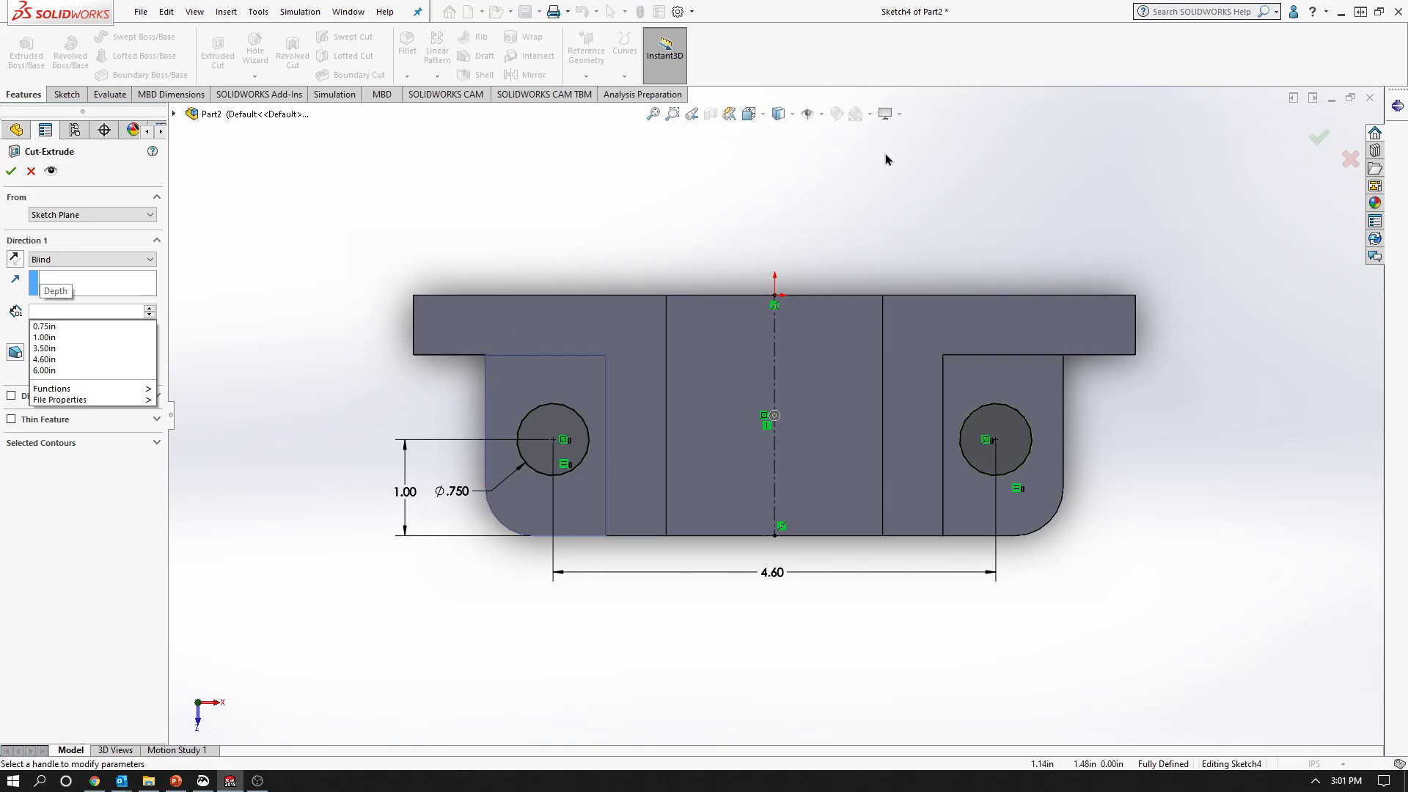
pyautogui.press('Escape')
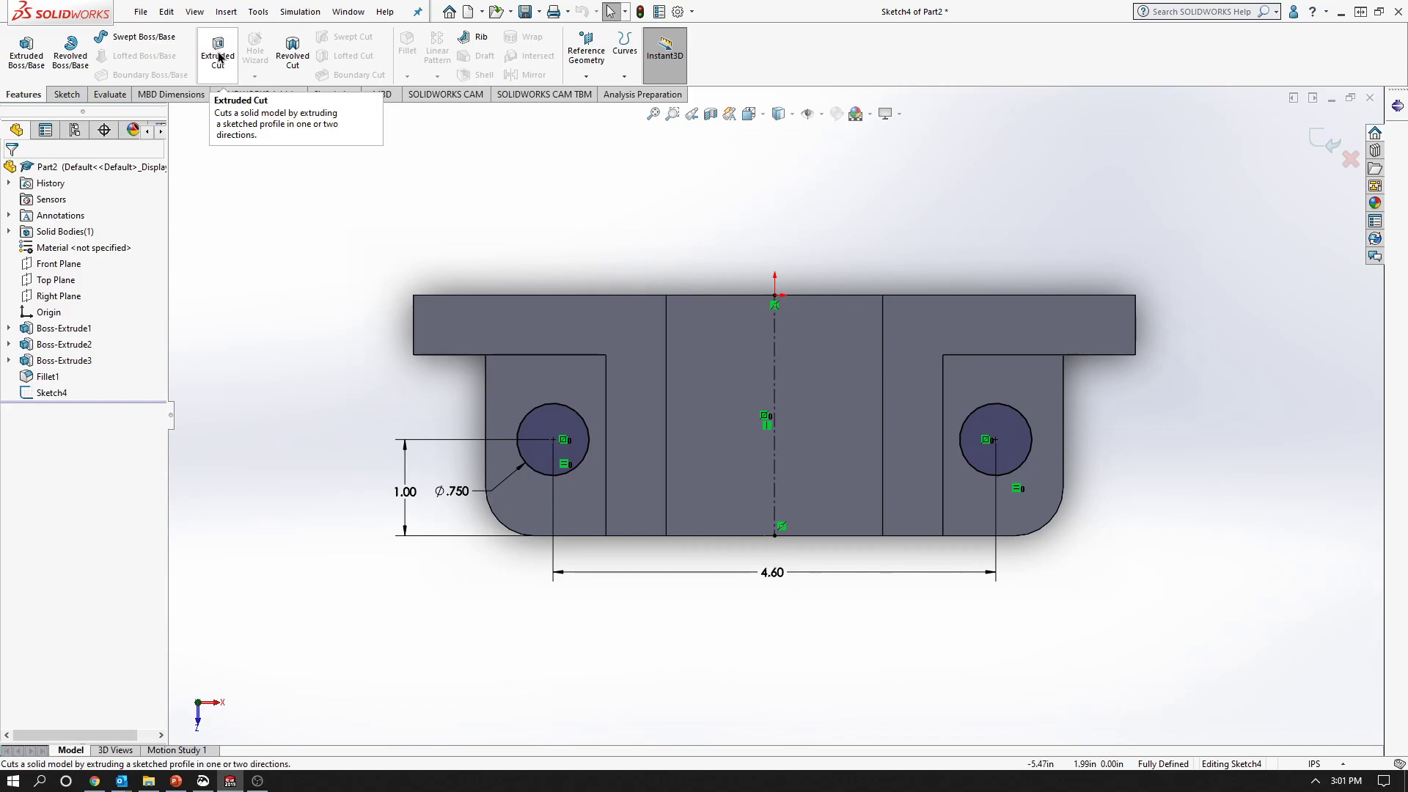
# Select both sketched circles and make an Extruded Cut set to Through All through the base flanges
pyautogui.click(562, 413)
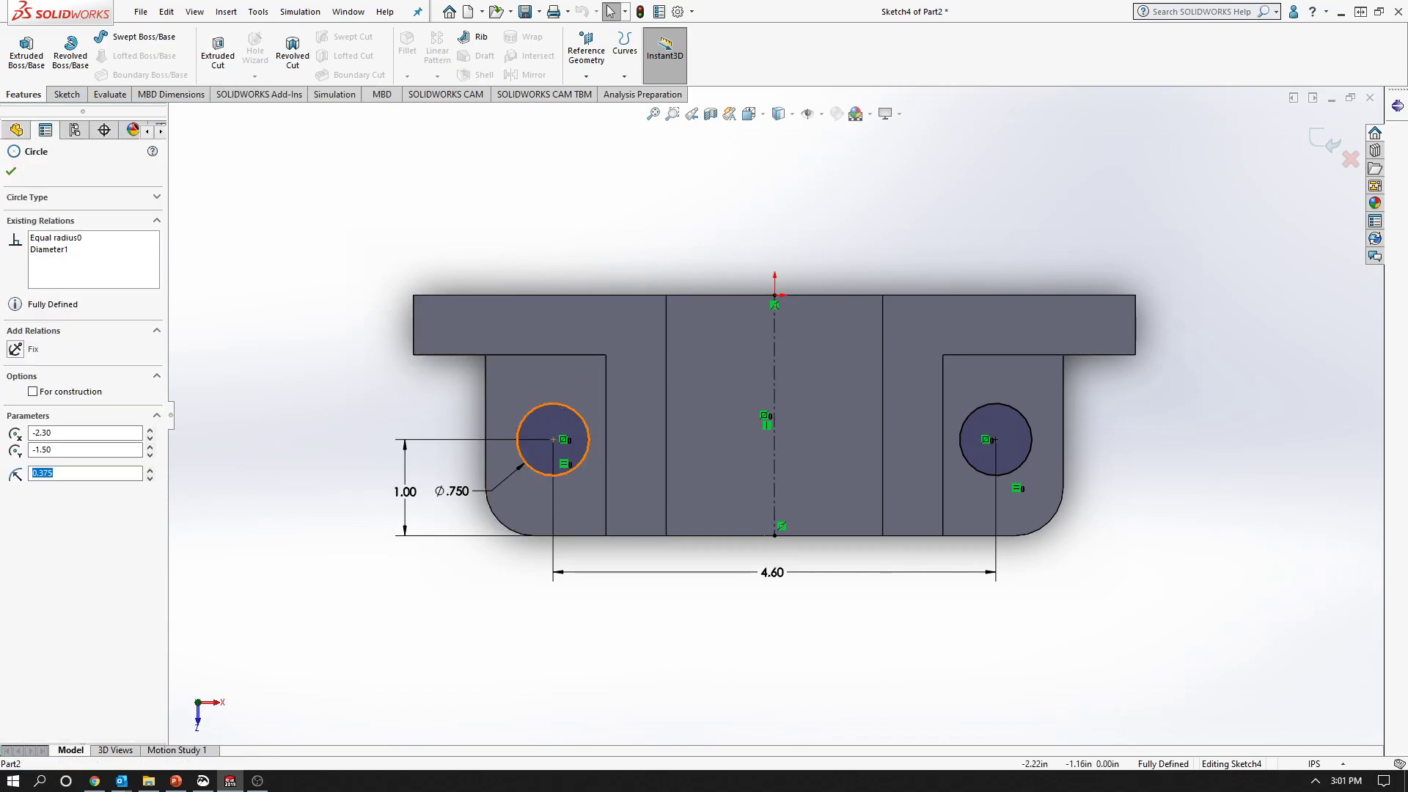
pyautogui.keyDown('ctrl'); pyautogui.click(1026, 422); pyautogui.keyUp('ctrl')
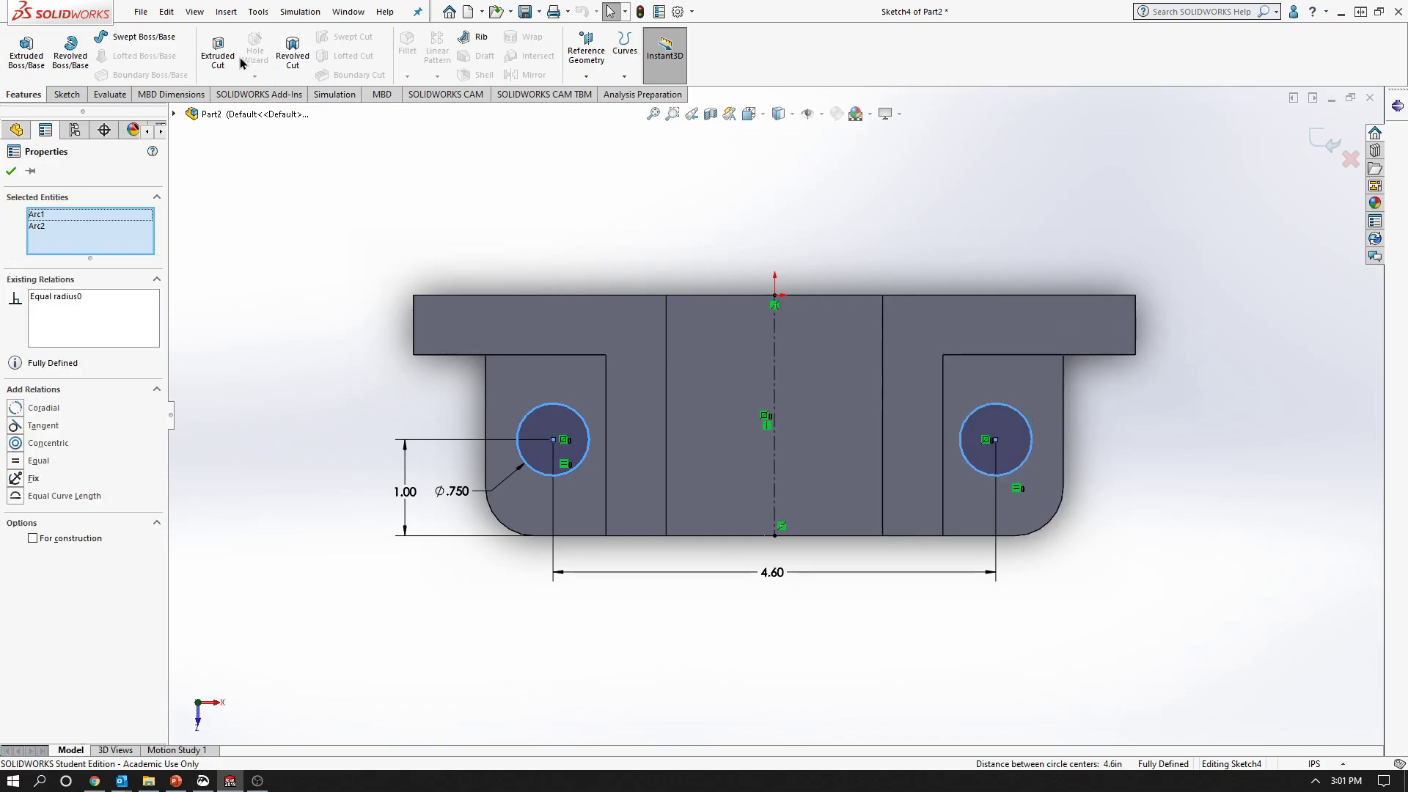
pyautogui.click(217, 51)
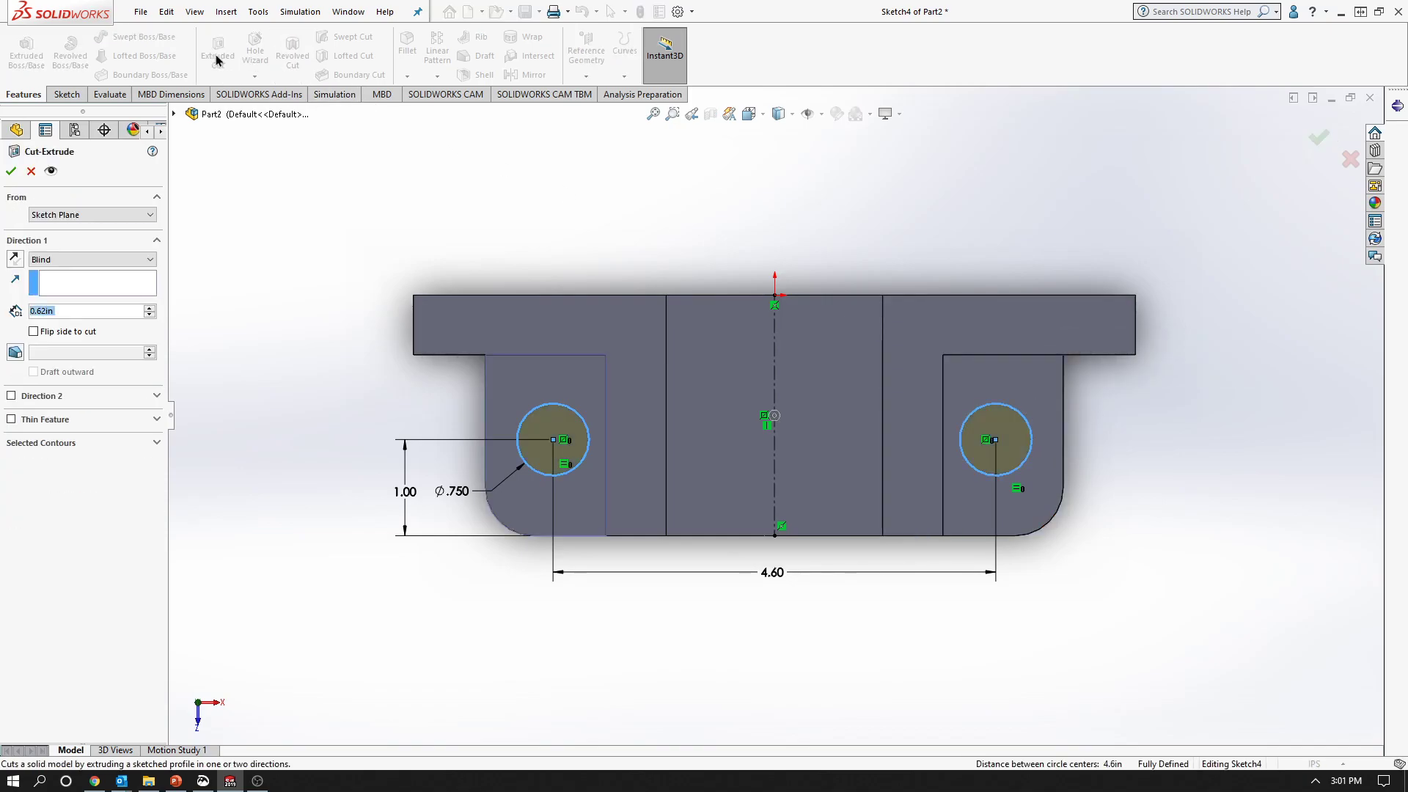
pyautogui.click(751, 114)
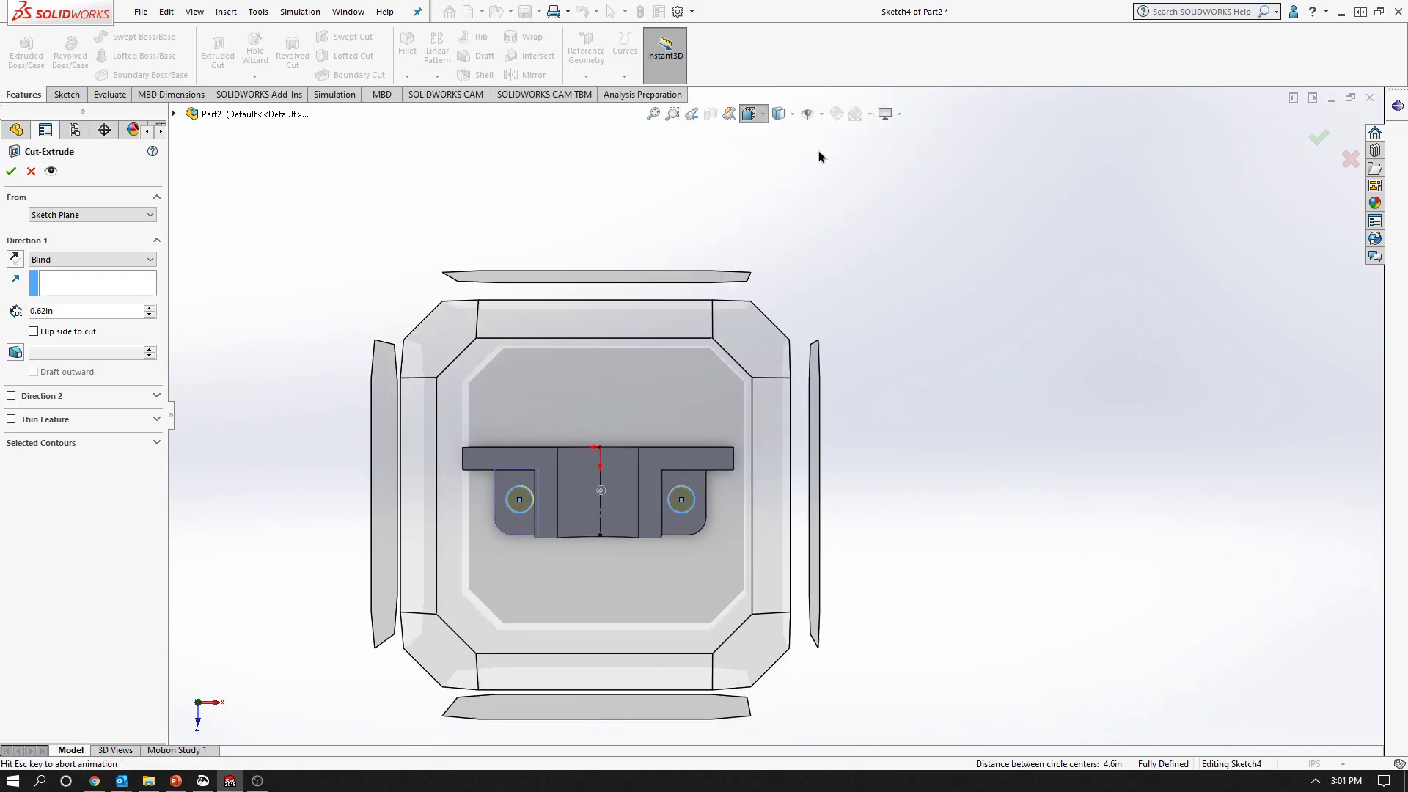
pyautogui.click(826, 152)
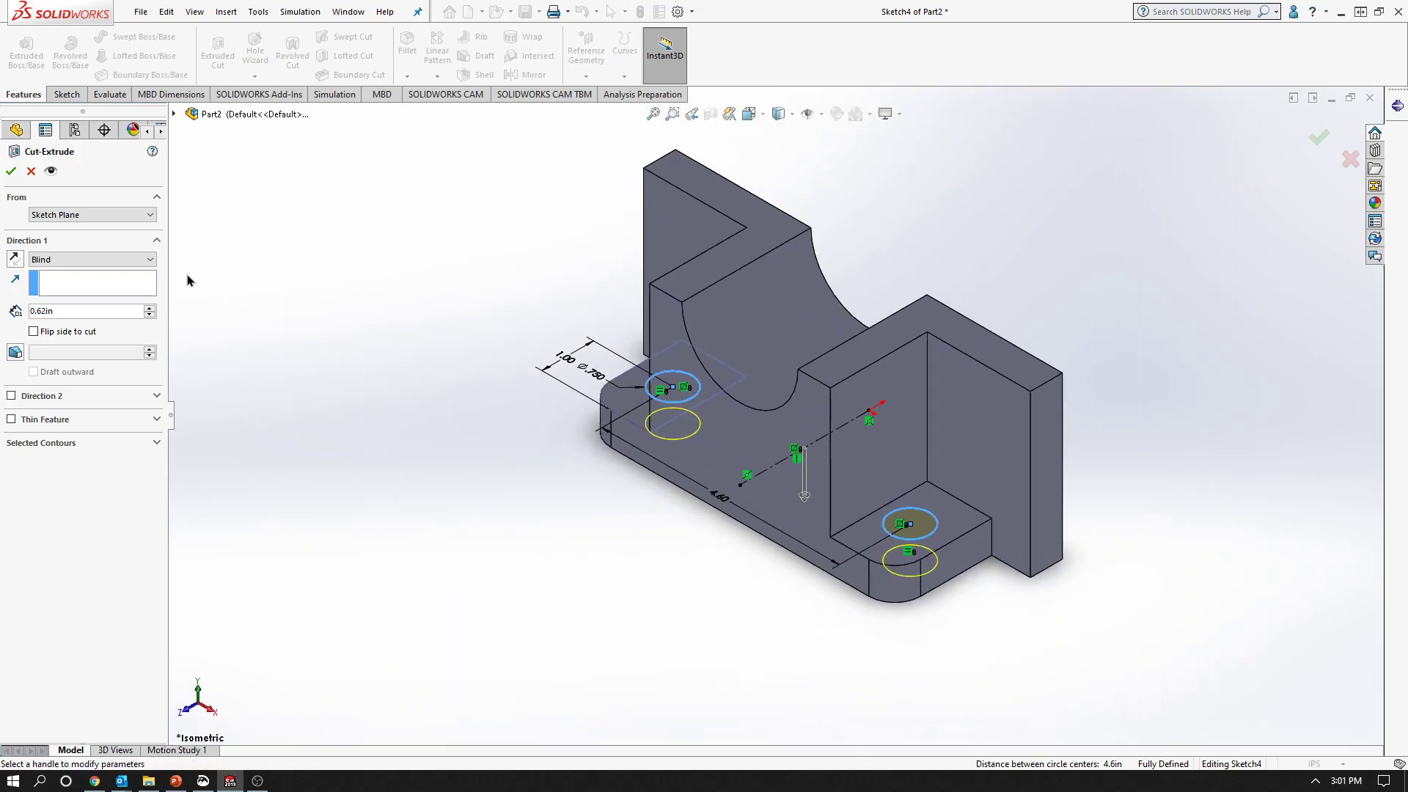
pyautogui.click(119, 259)
pyautogui.click(80, 279)
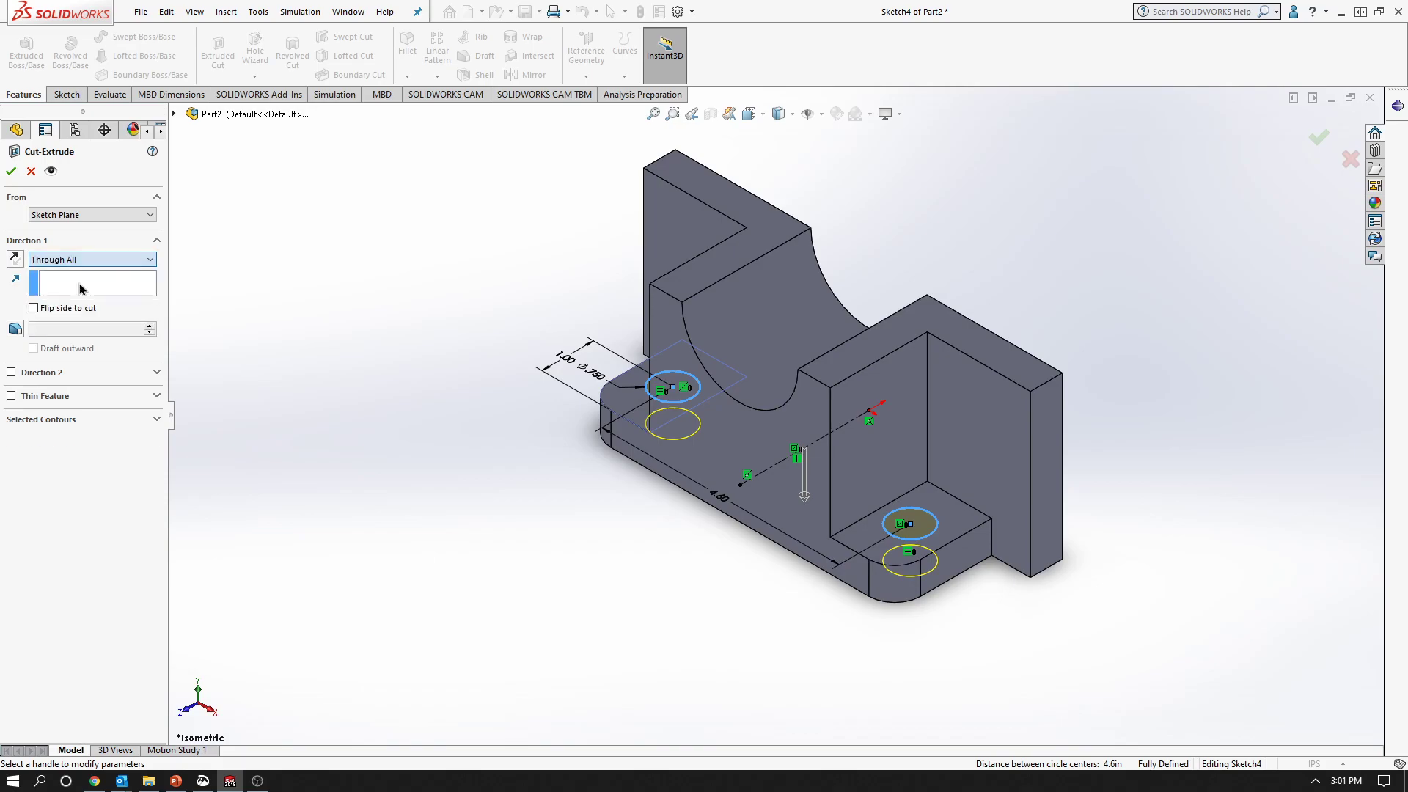
pyautogui.click(11, 171)
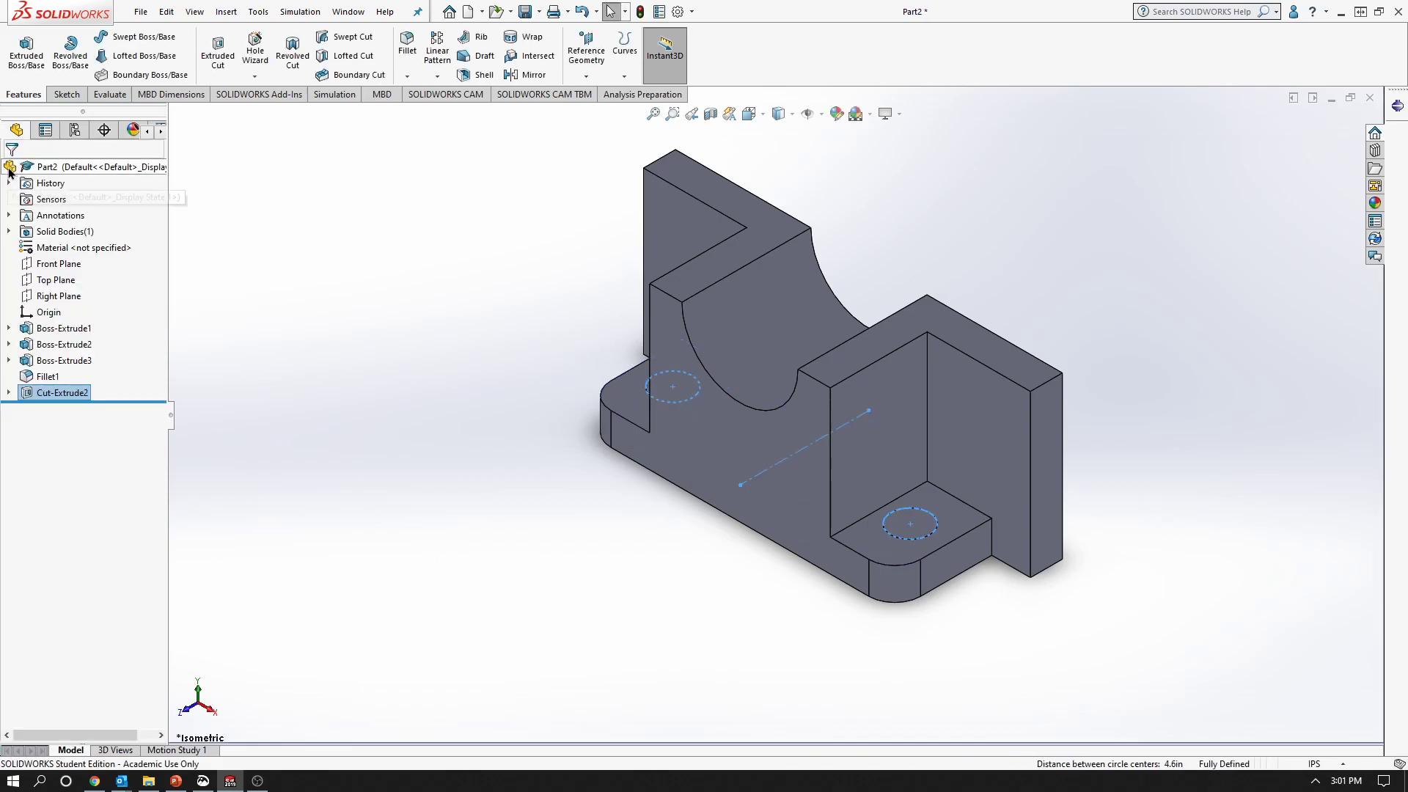
# Examine the flange holes up close and from other sides, and return to the isometric view
pyautogui.scroll(-4, 873, 495)
pyautogui.click(971, 611)
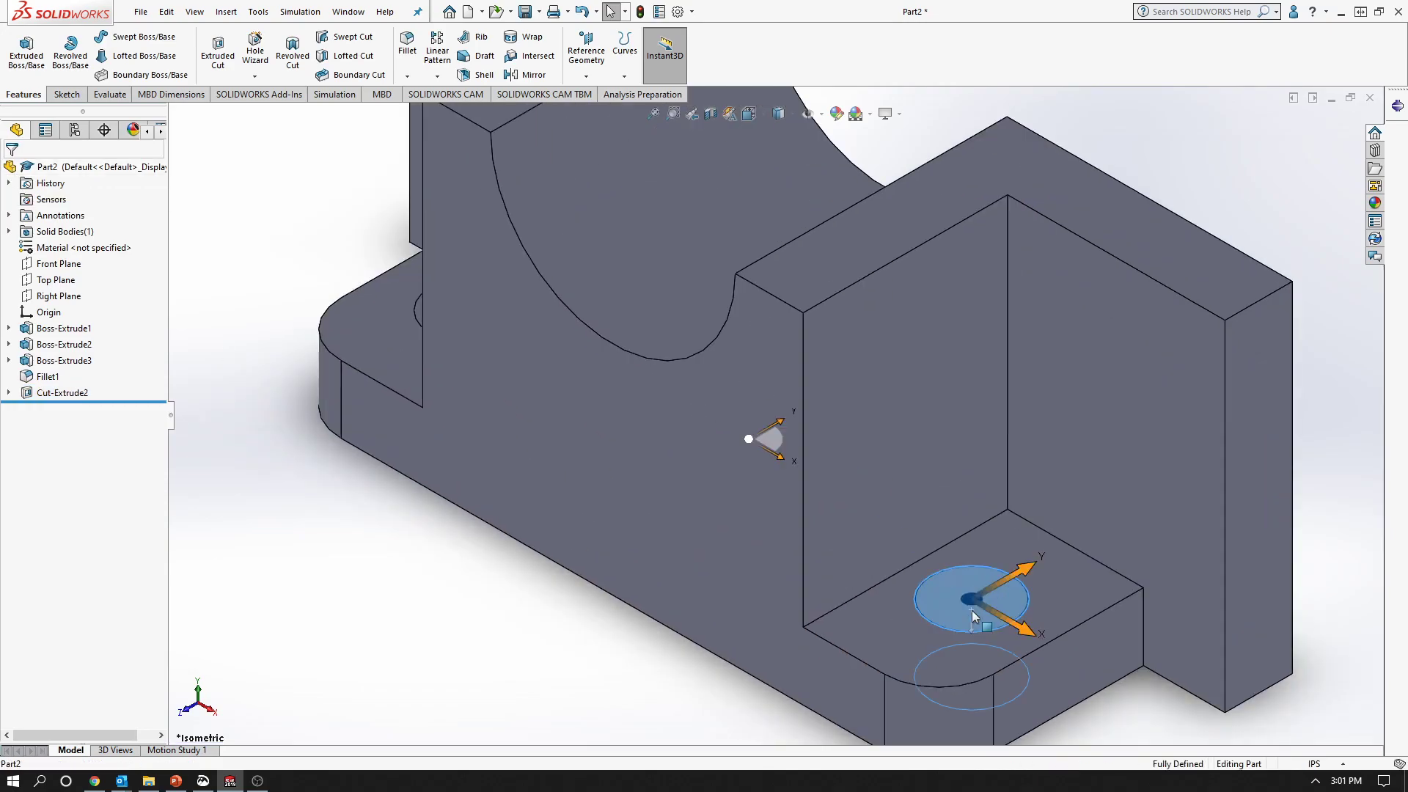
pyautogui.scroll(3, 1066, 718)
pyautogui.click(968, 671)
pyautogui.moveTo(934, 667); pyautogui.dragTo(700, 235, button='middle')
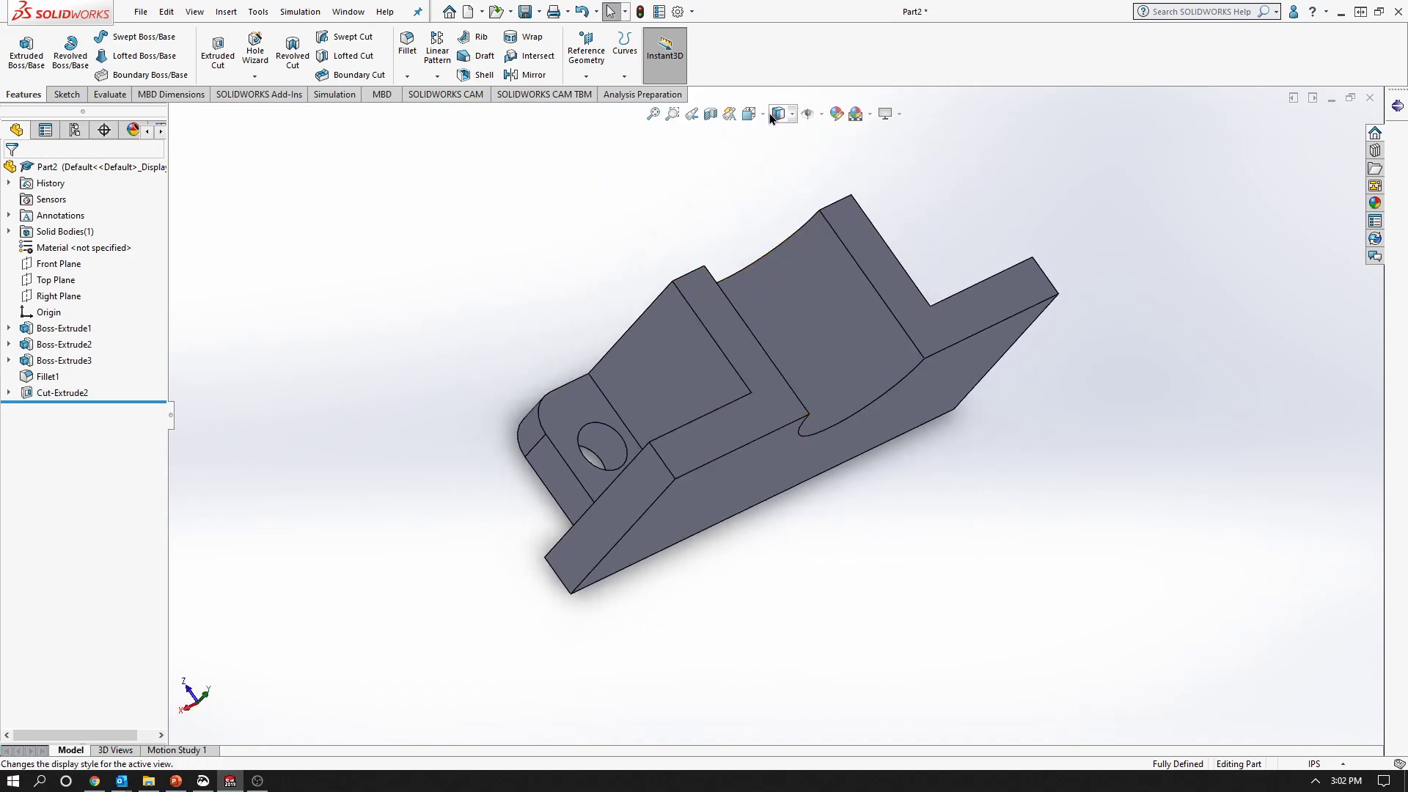
pyautogui.click(763, 115)
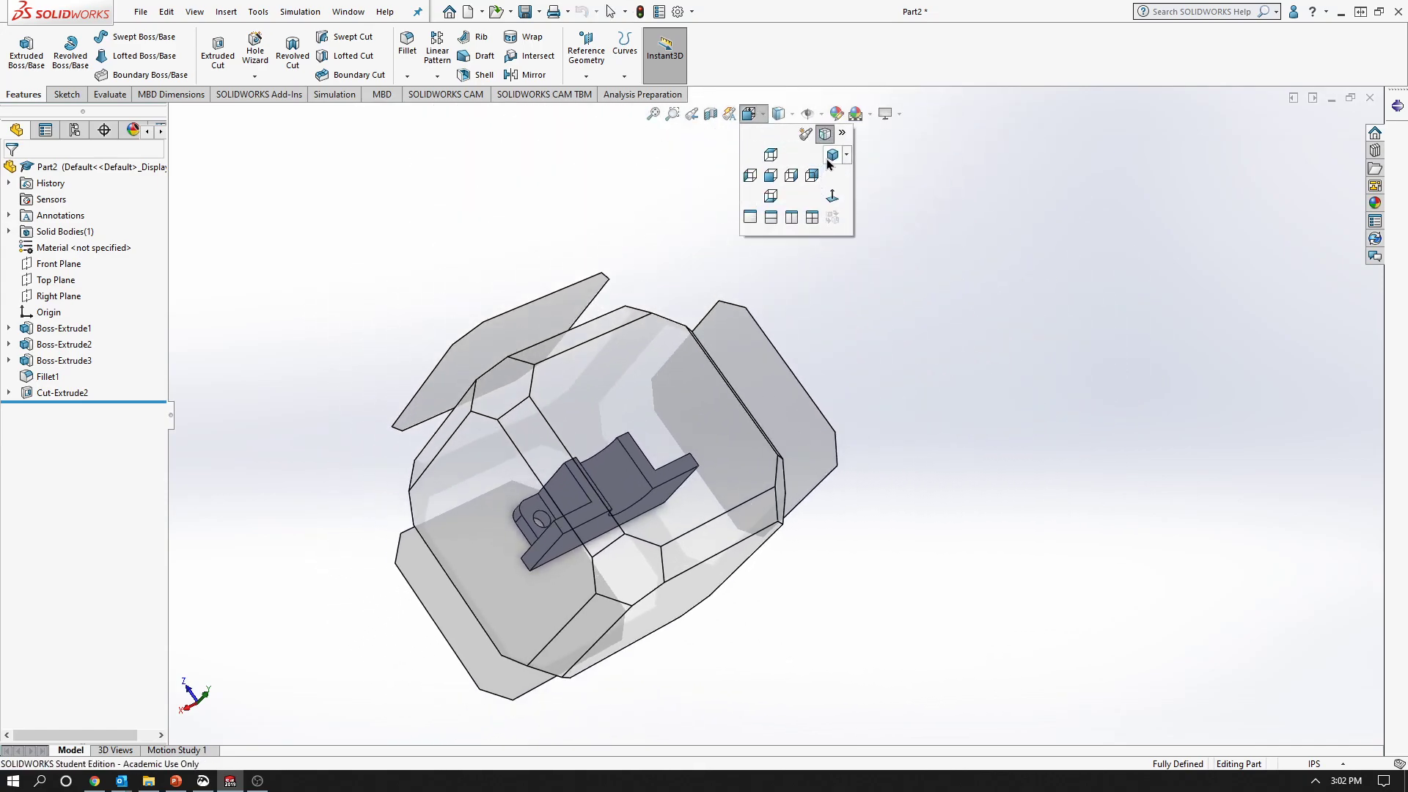
pyautogui.click(828, 158)
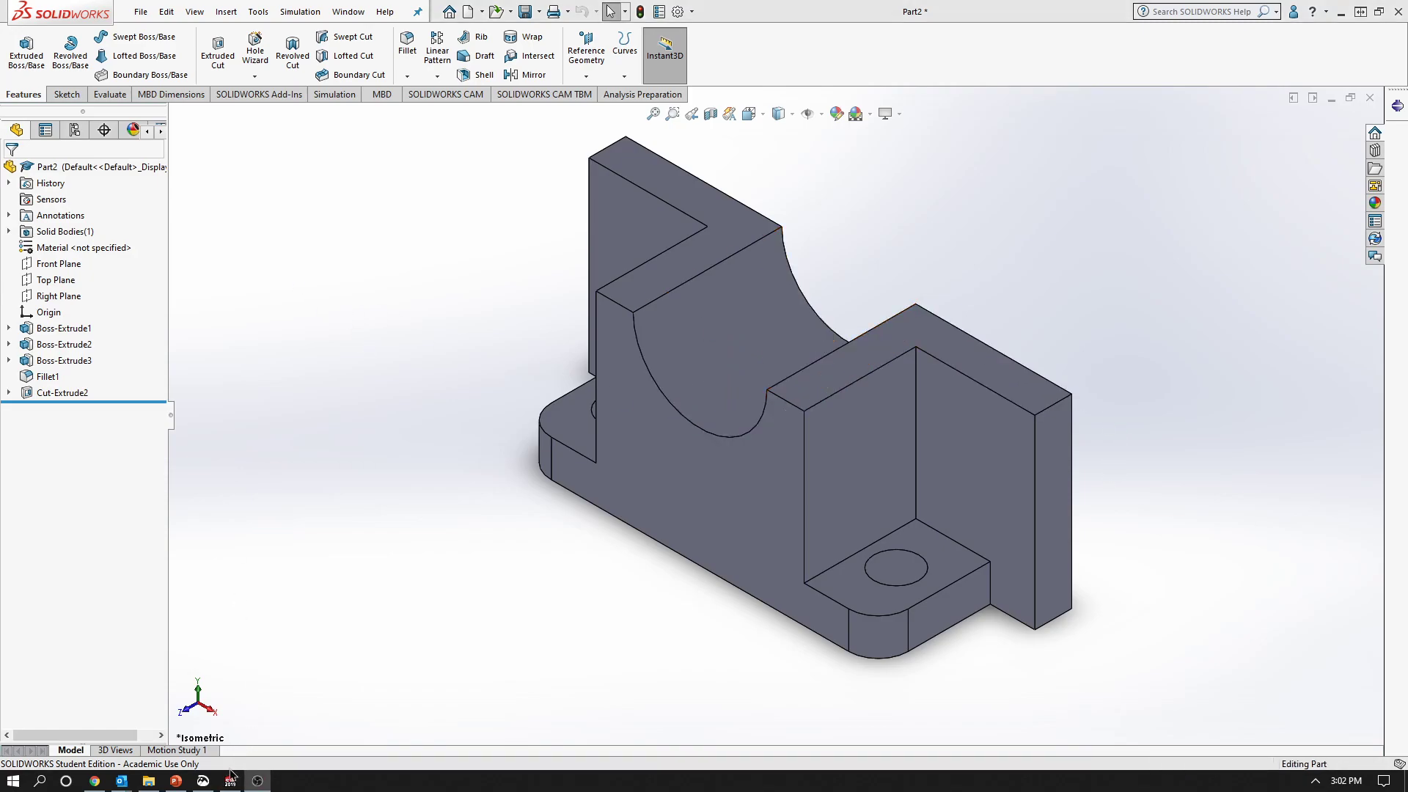
# Check the exercise drawing and start a sketch on the back plate's front face, viewed straight on
pyautogui.click(175, 782)
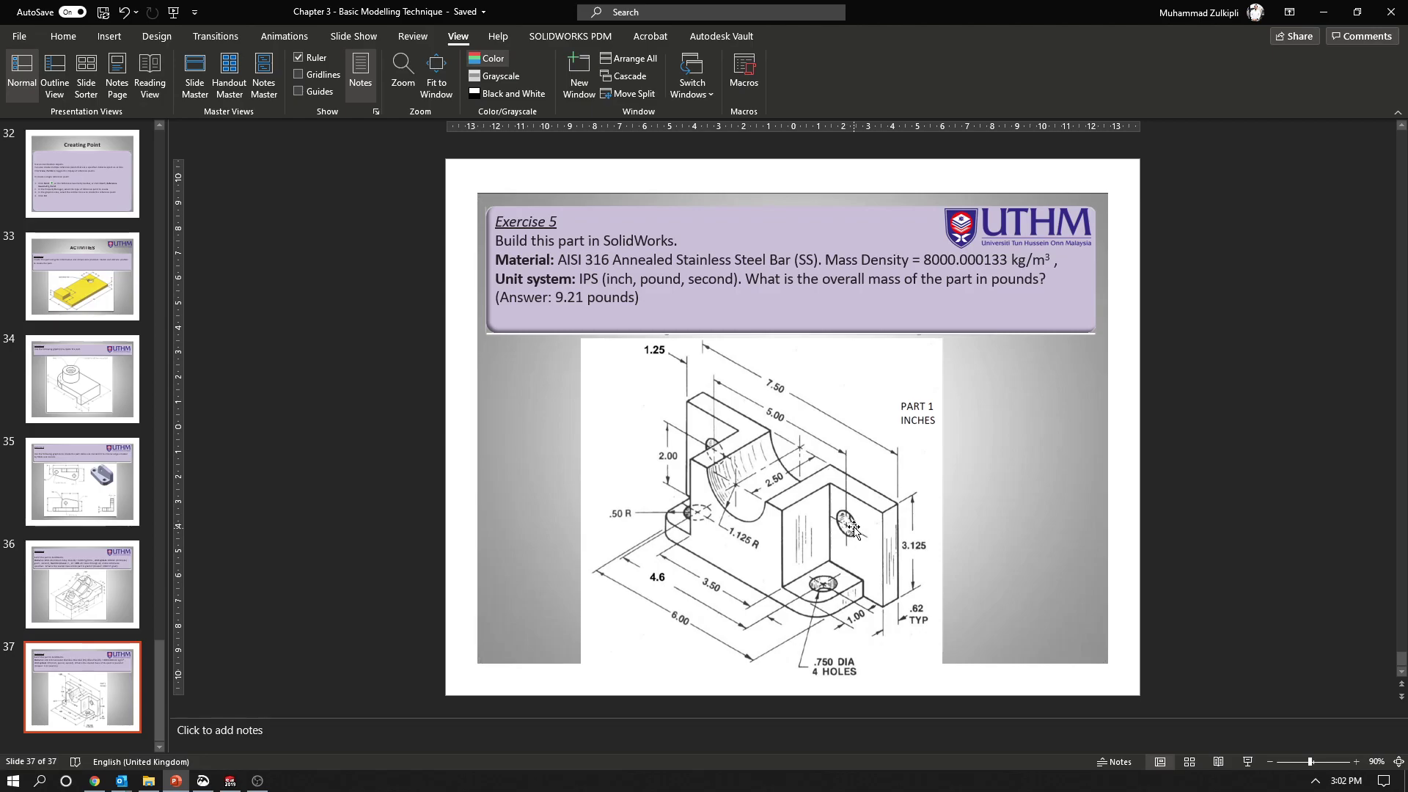
pyautogui.click(1323, 12)
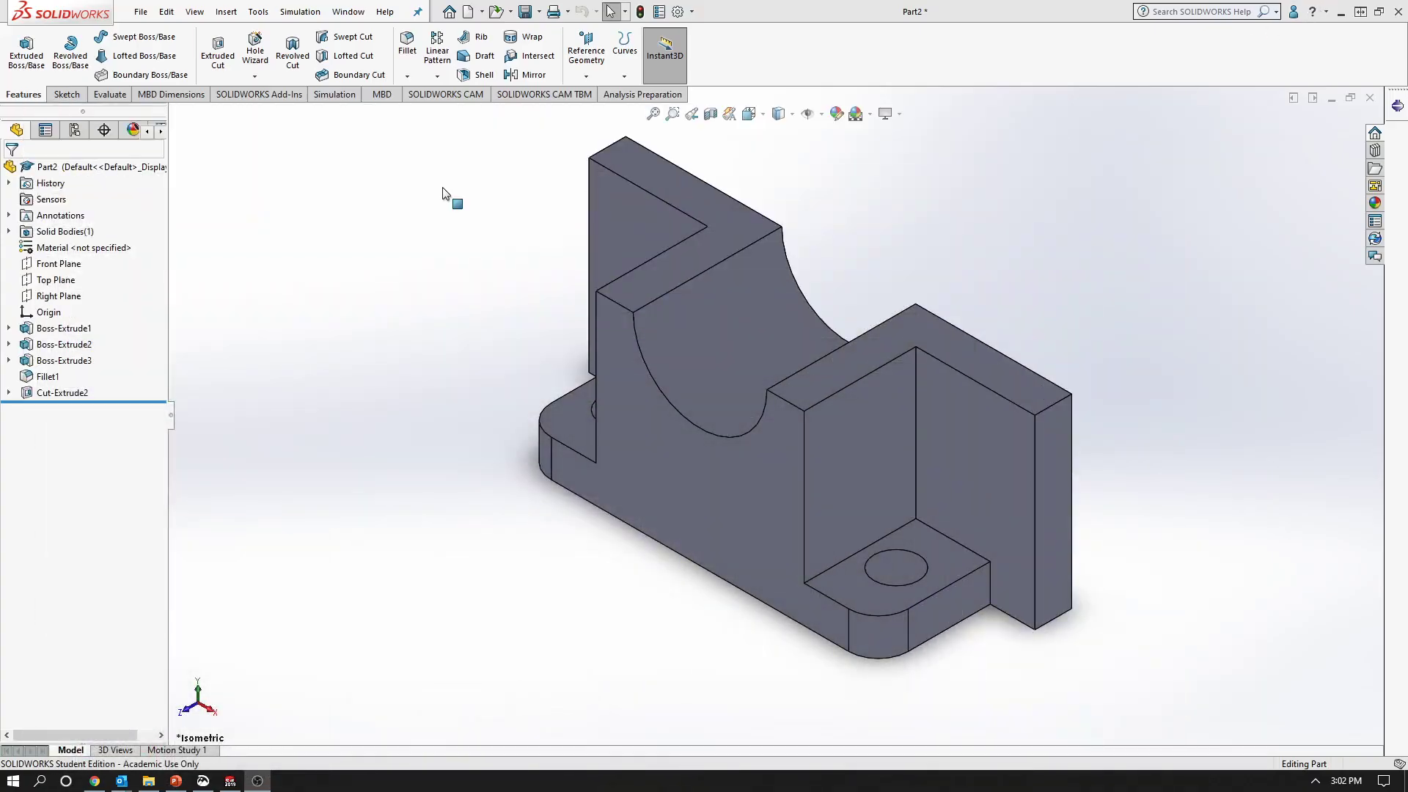
pyautogui.click(51, 94)
pyautogui.click(21, 45)
pyautogui.click(978, 455)
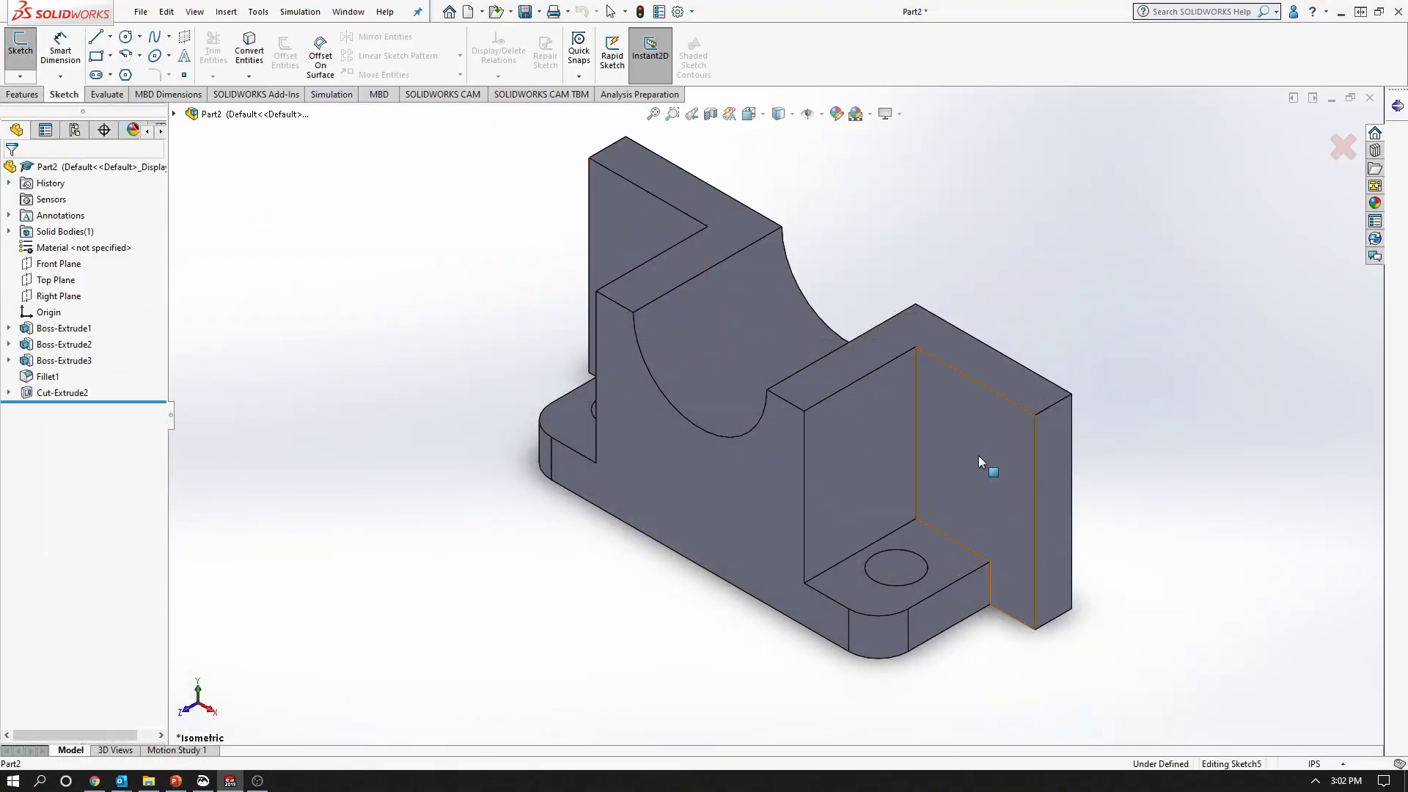
pyautogui.press('space')
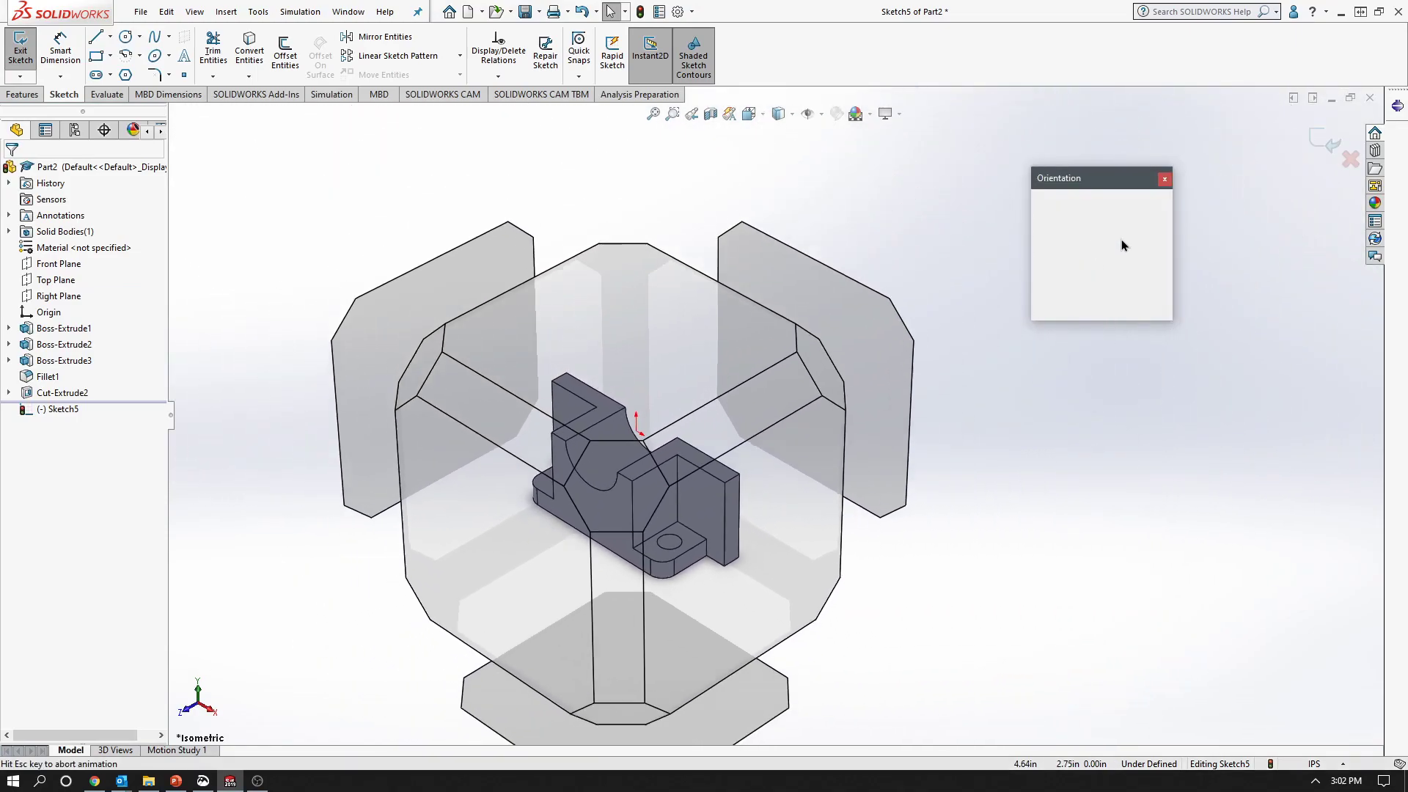
pyautogui.click(1154, 250)
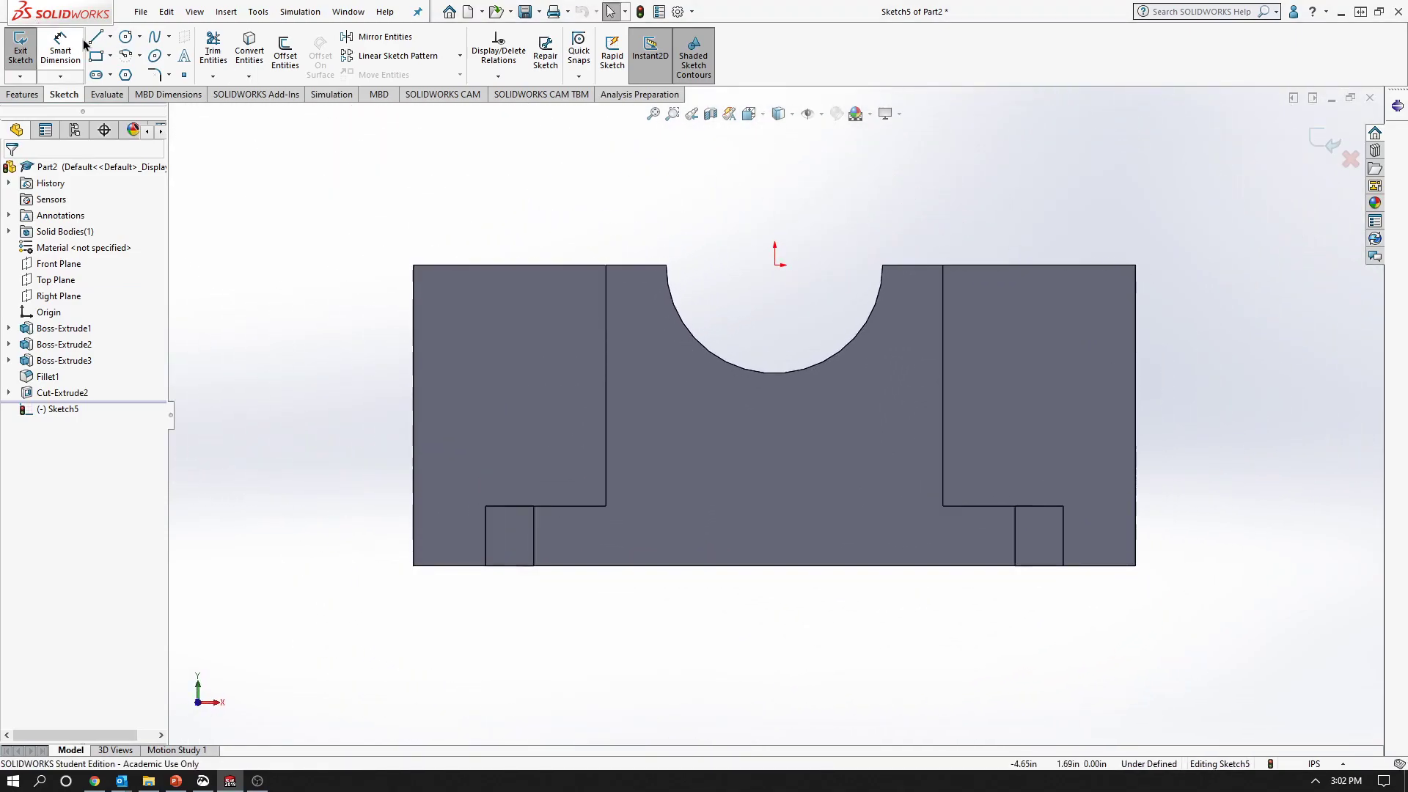
# Draw one circle near each upper end of the back plate, with radii of about 0.49 in and 0.48 in
pyautogui.click(126, 37)
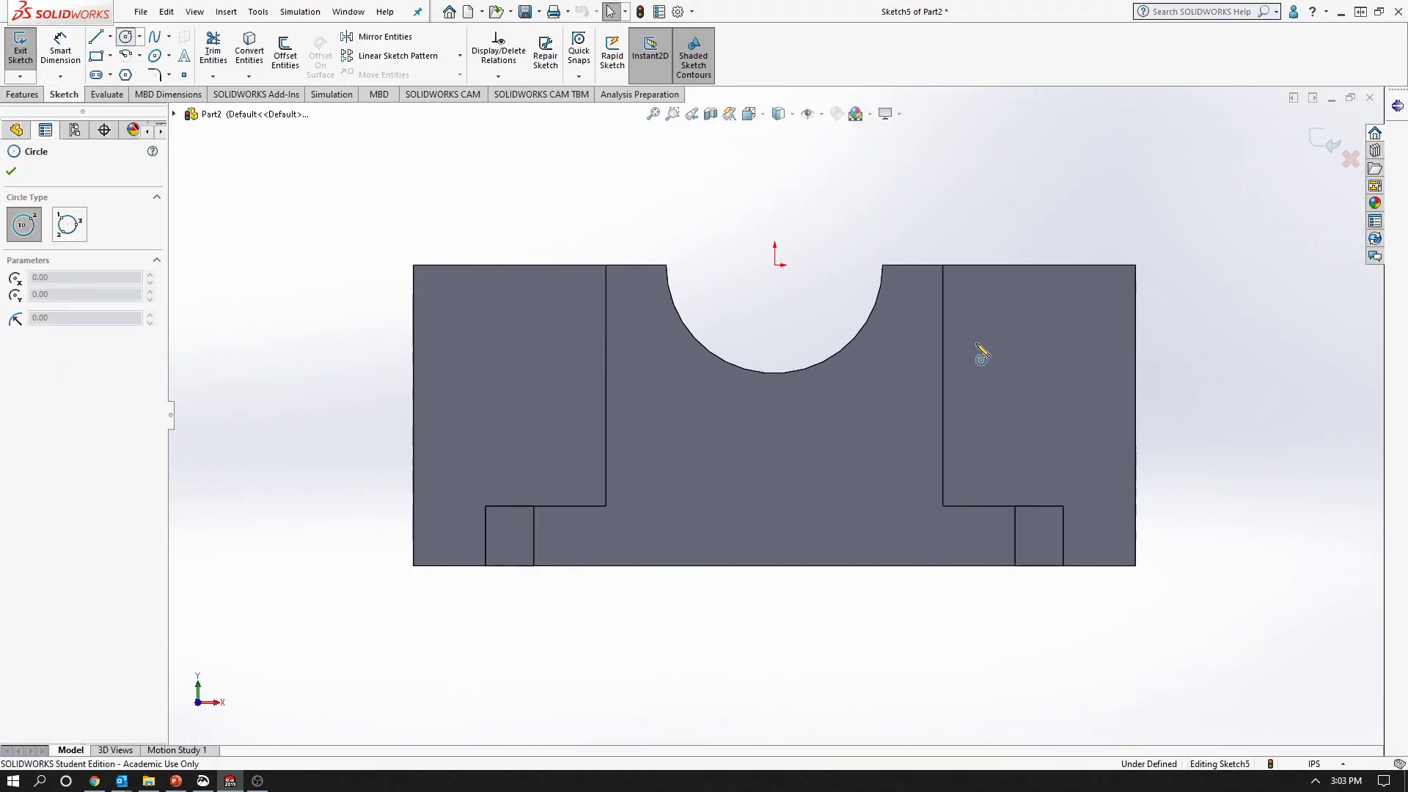
pyautogui.click(475, 329)
pyautogui.click(519, 350)
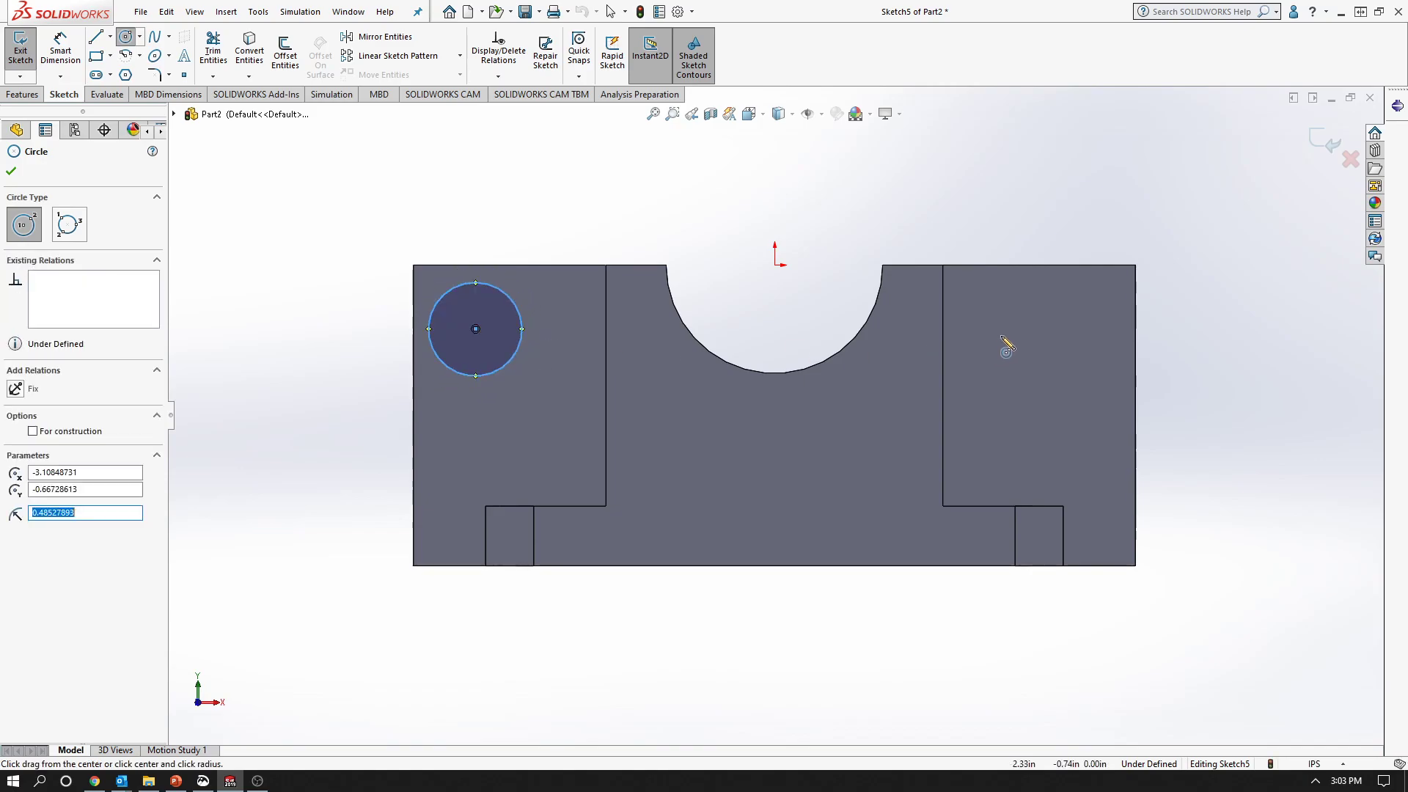
pyautogui.click(1047, 335)
pyautogui.click(1083, 365)
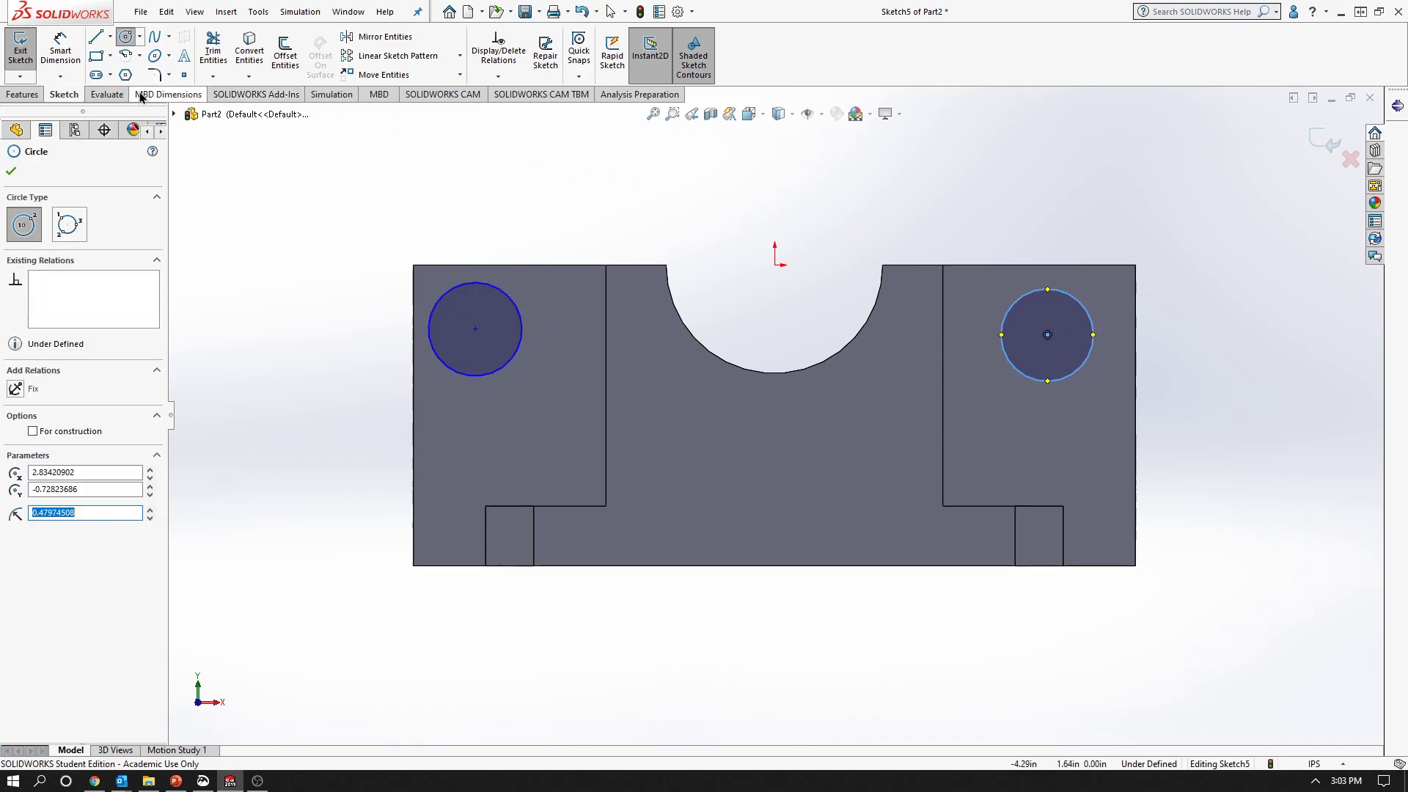
pyautogui.press('Escape')
# Add an Equal relation between the two back plate circles
pyautogui.click(496, 377)
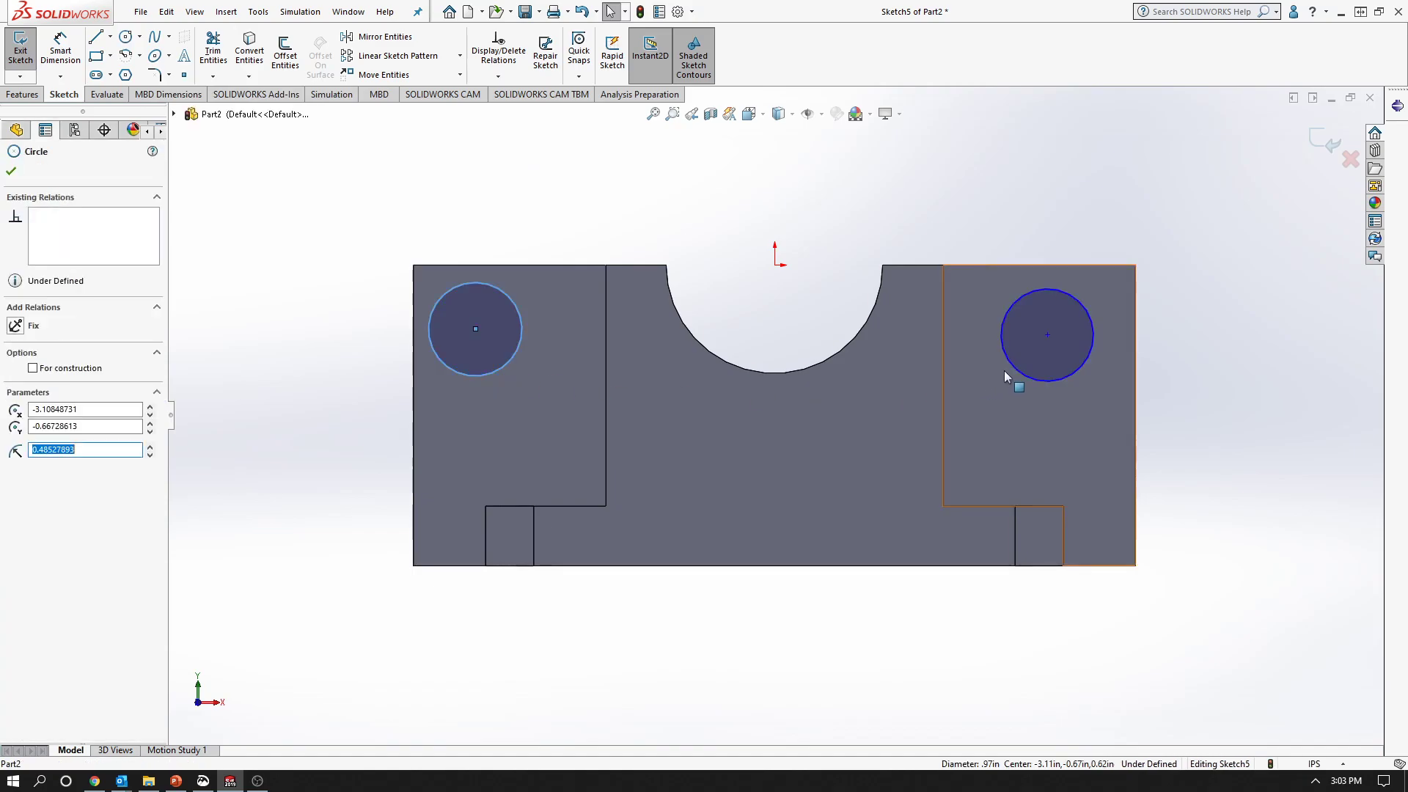
pyautogui.keyDown('ctrl'); pyautogui.click(1037, 383); pyautogui.keyUp('ctrl')
pyautogui.click(16, 461)
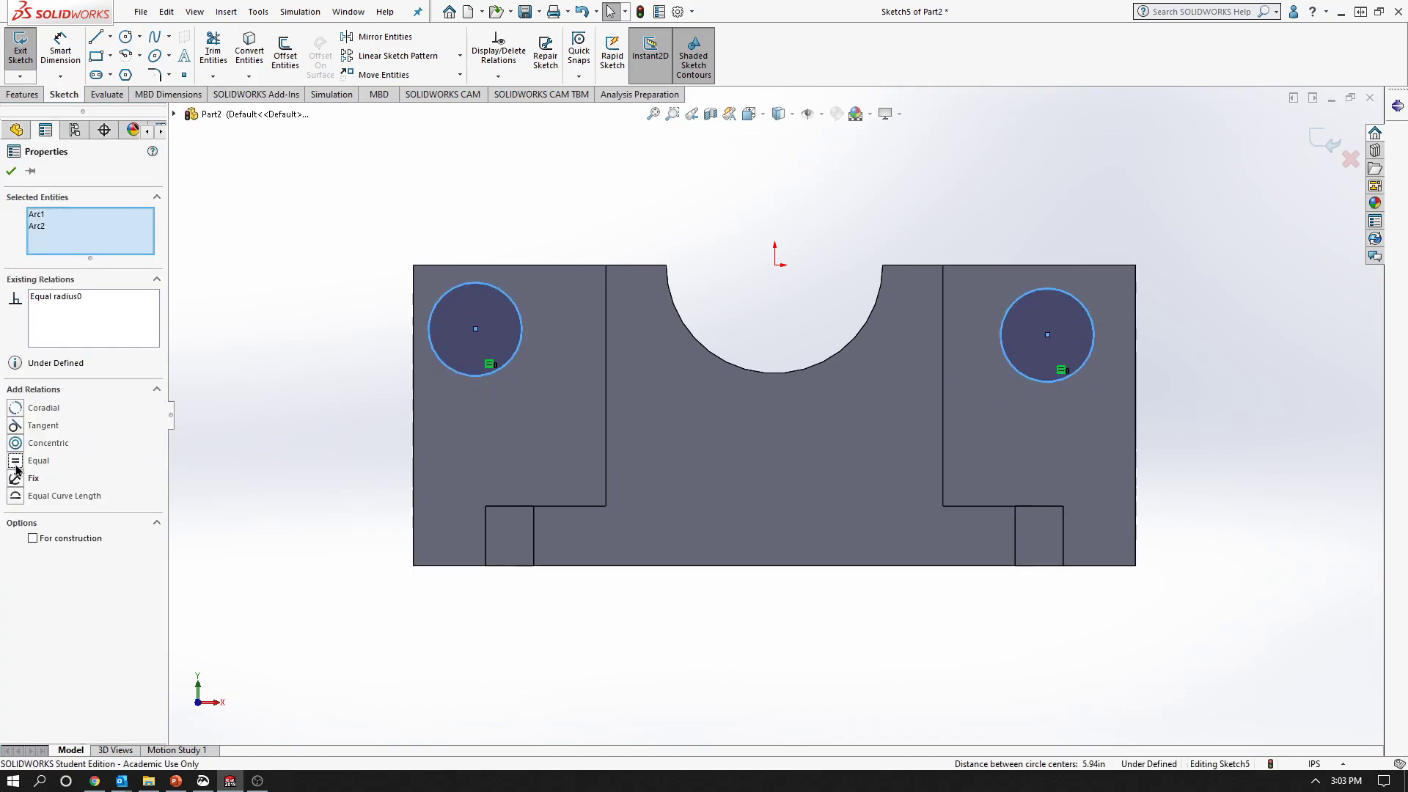
# Dimension the left back plate circle with a diameter of 0.75 in and place the dimension text beside the plate
pyautogui.click(60, 51)
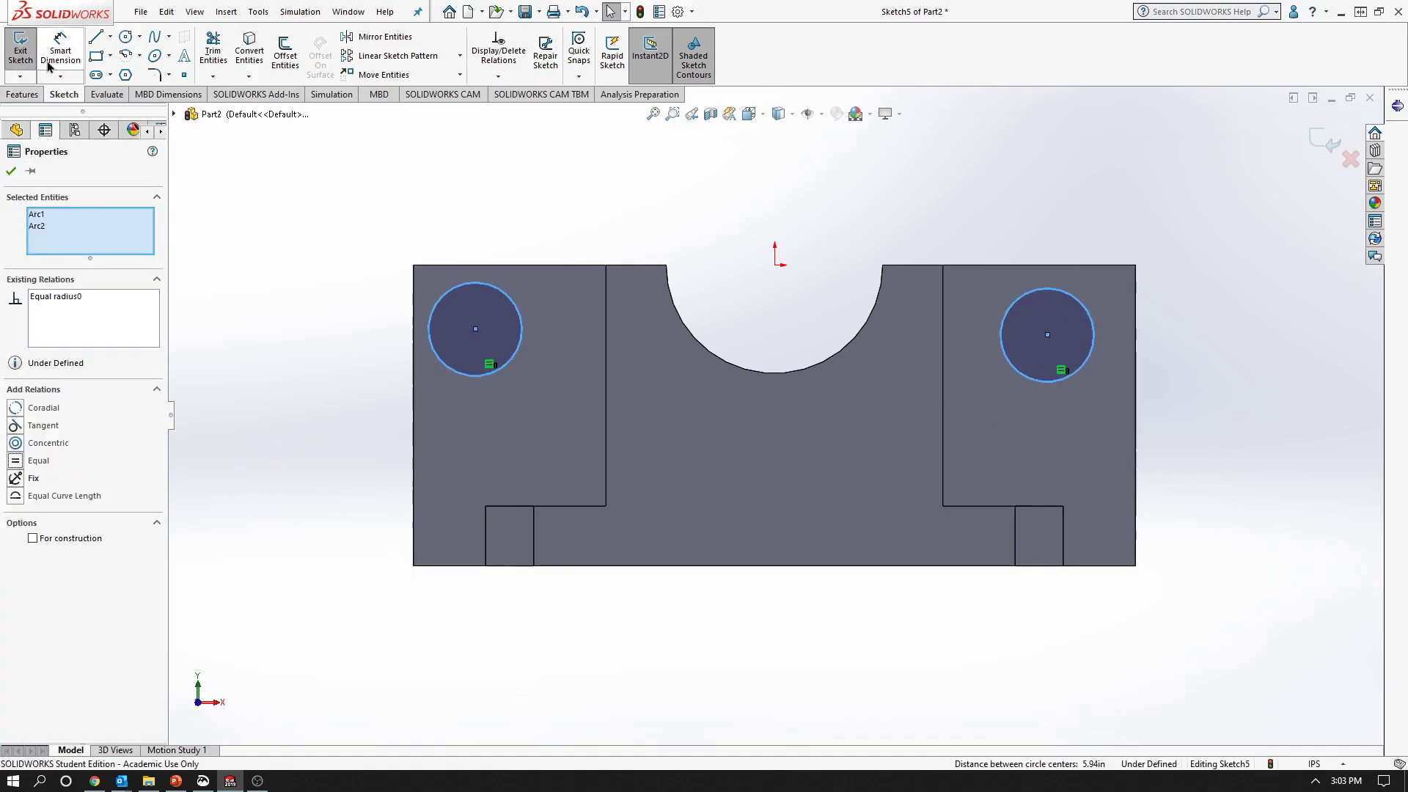
pyautogui.click(430, 334)
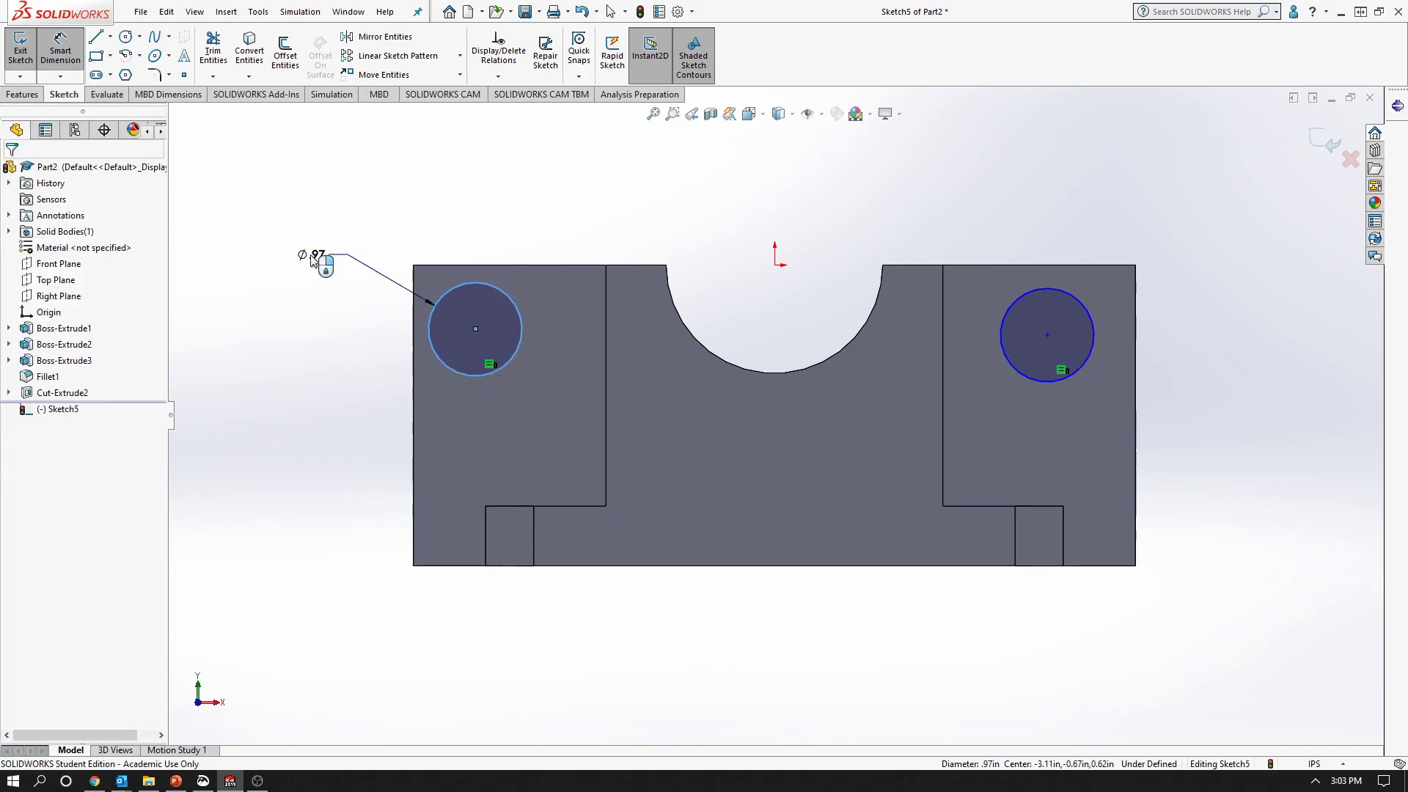
pyautogui.click(312, 260)
pyautogui.write('0.7')
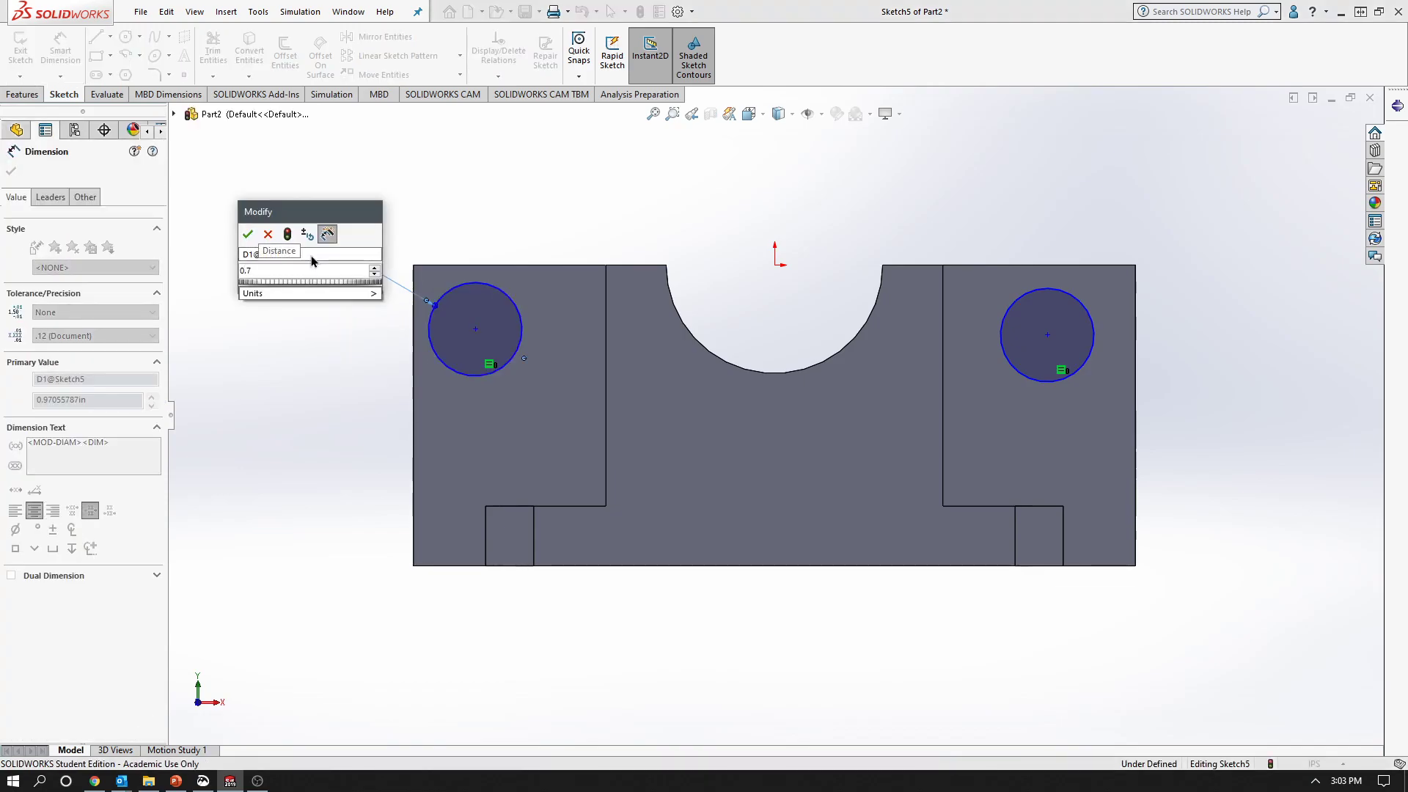
pyautogui.write('5')
pyautogui.press('Return')
pyautogui.press('Escape')
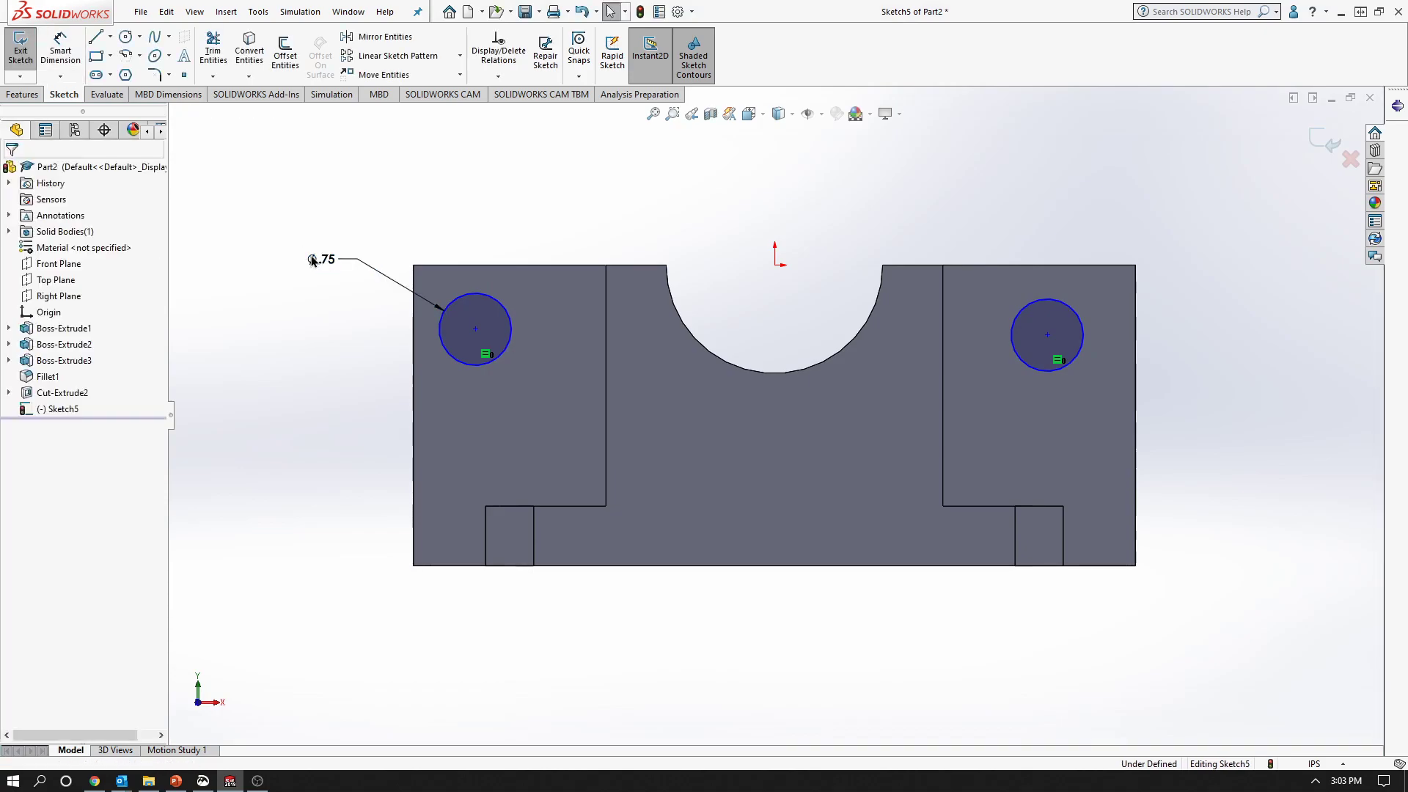
pyautogui.moveTo(326, 266); pyautogui.dragTo(359, 286)
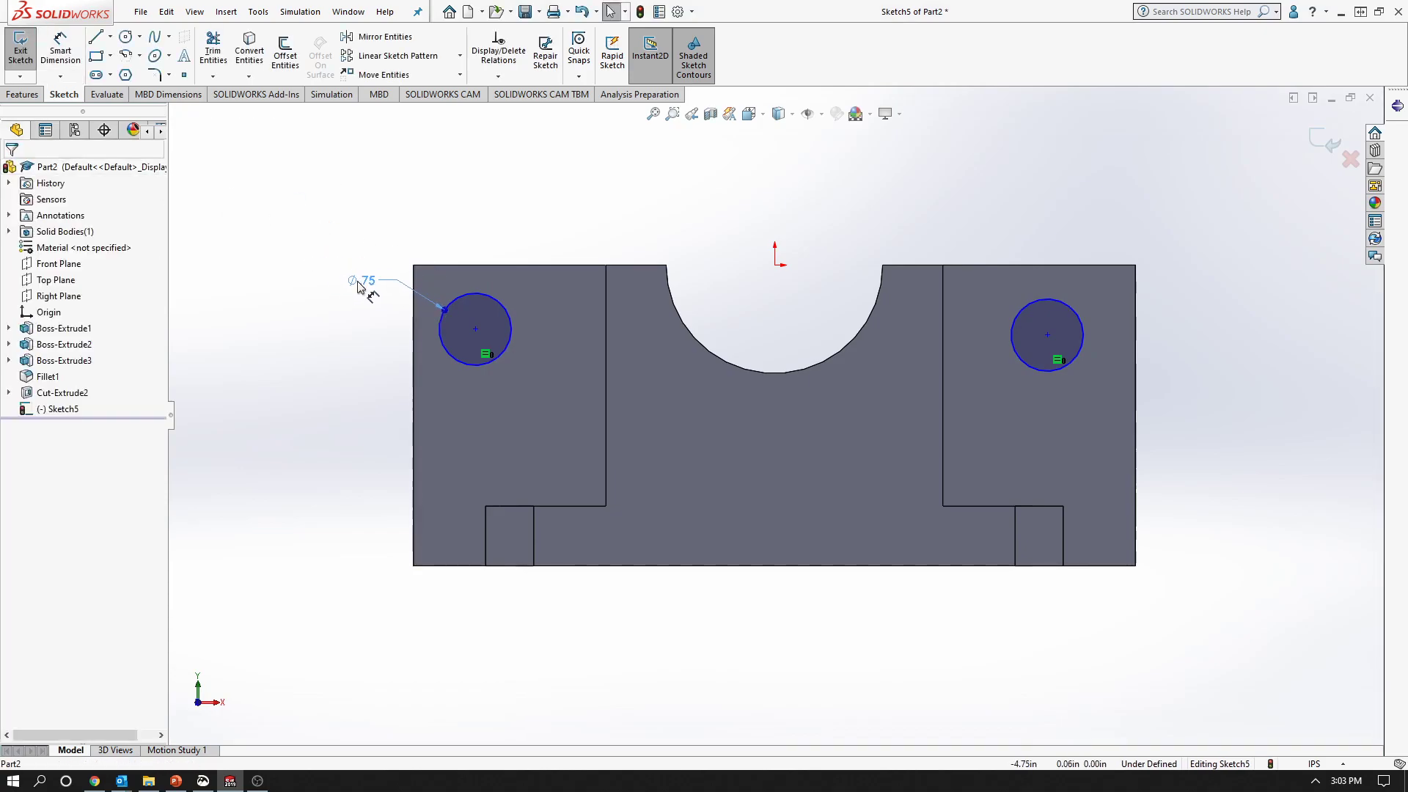
# Draw a vertical centerline from the origin down to the back plate's bottom edge
pyautogui.click(110, 36)
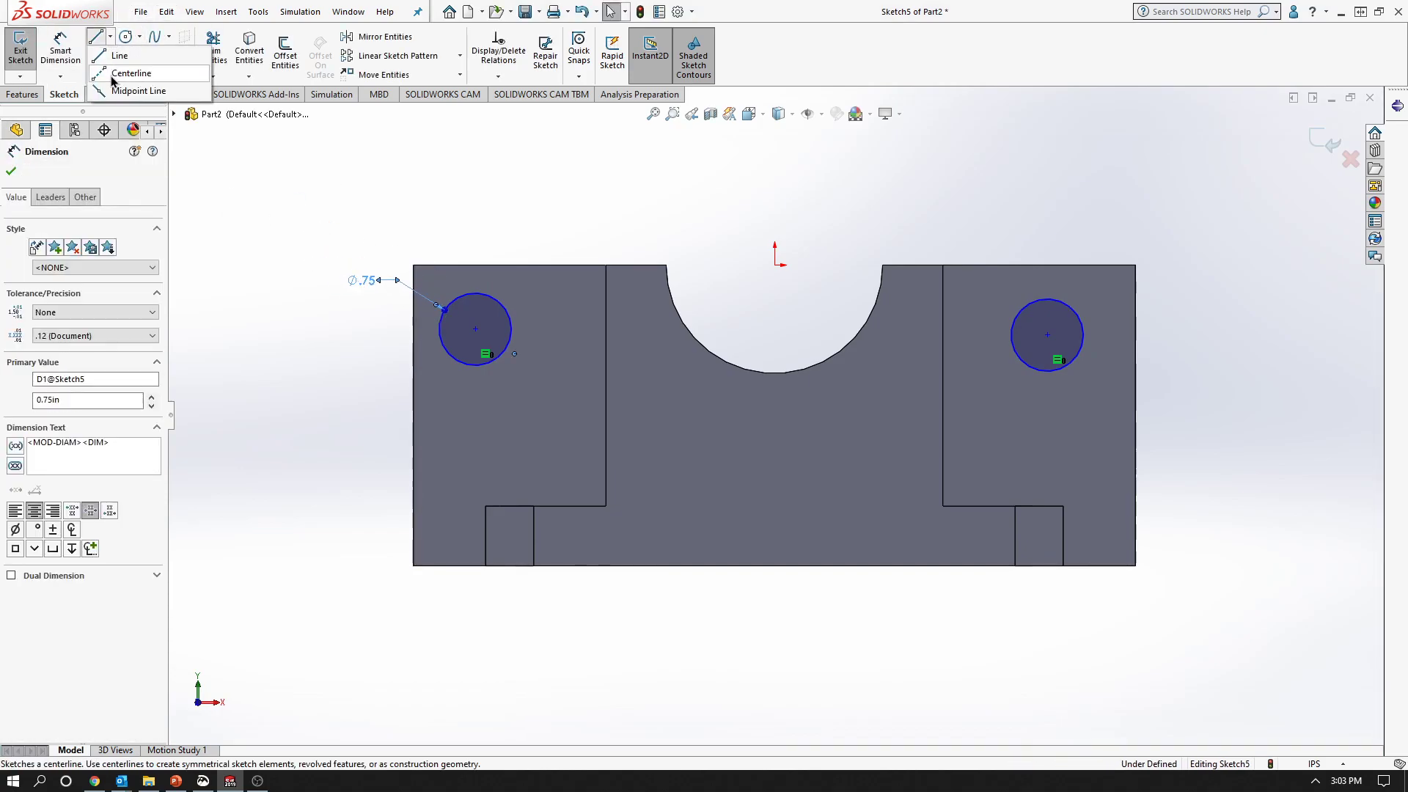
pyautogui.click(113, 74)
pyautogui.click(775, 265)
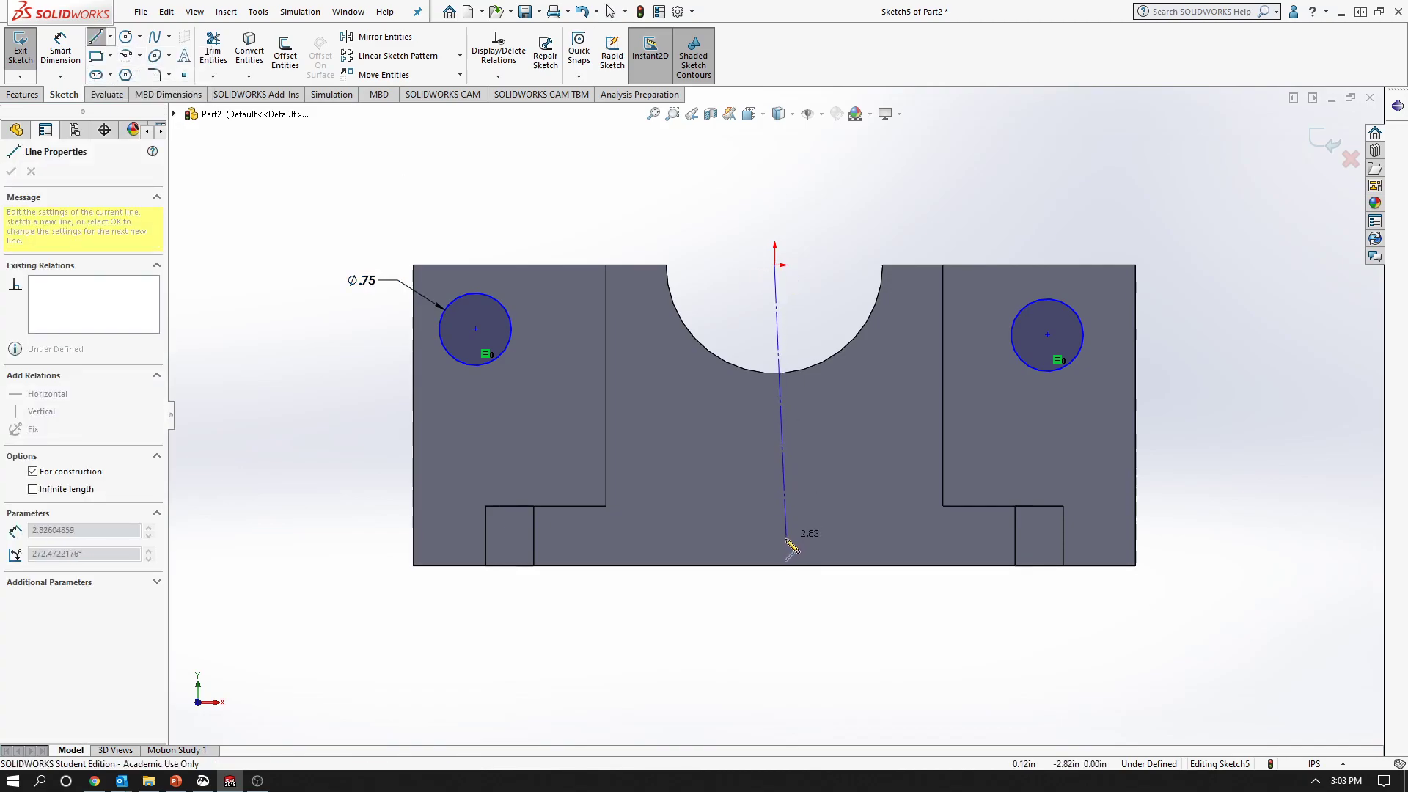
pyautogui.click(775, 565)
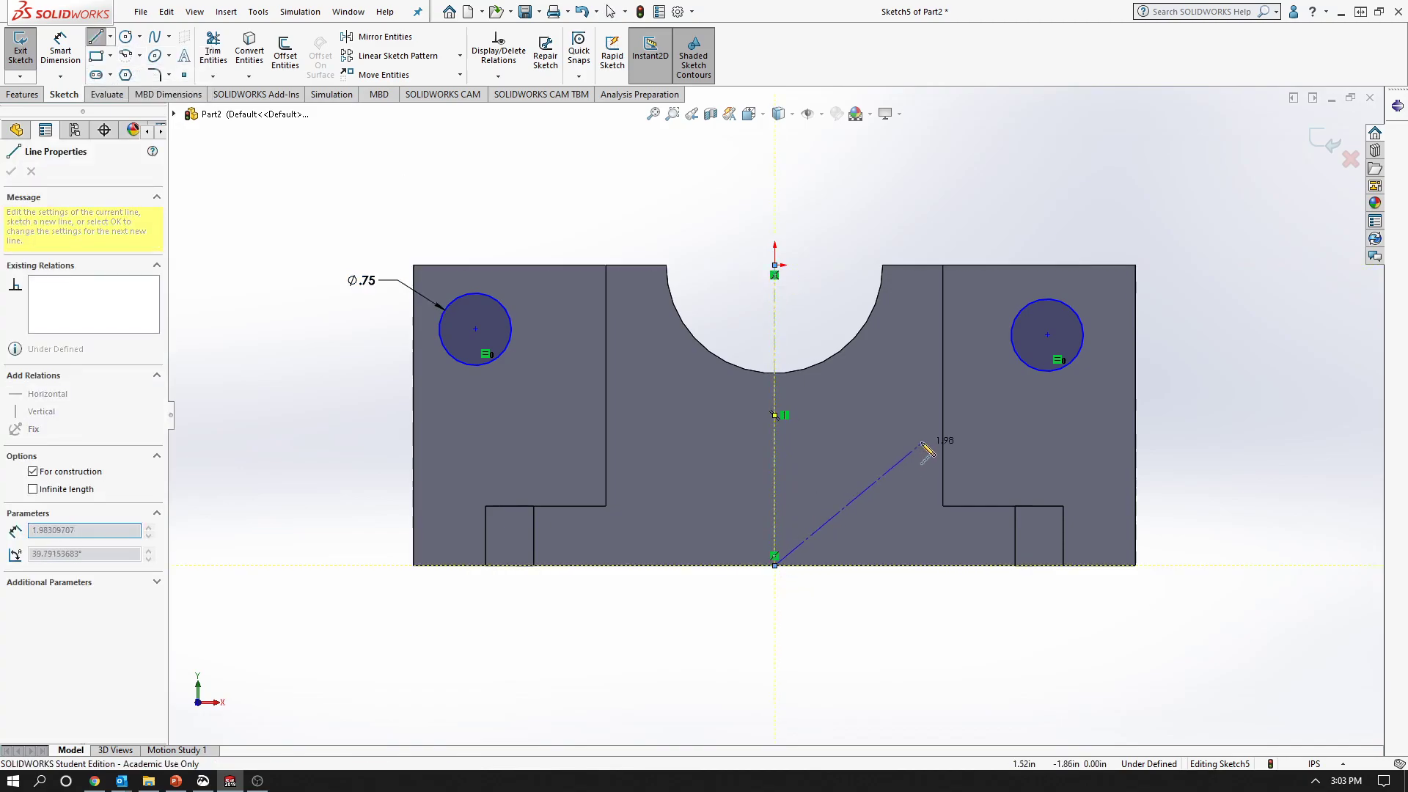
pyautogui.press('Escape')
# Make the two circle centres symmetric about the vertical centerline, and shift the left circle slightly inward and down
pyautogui.click(1047, 335)
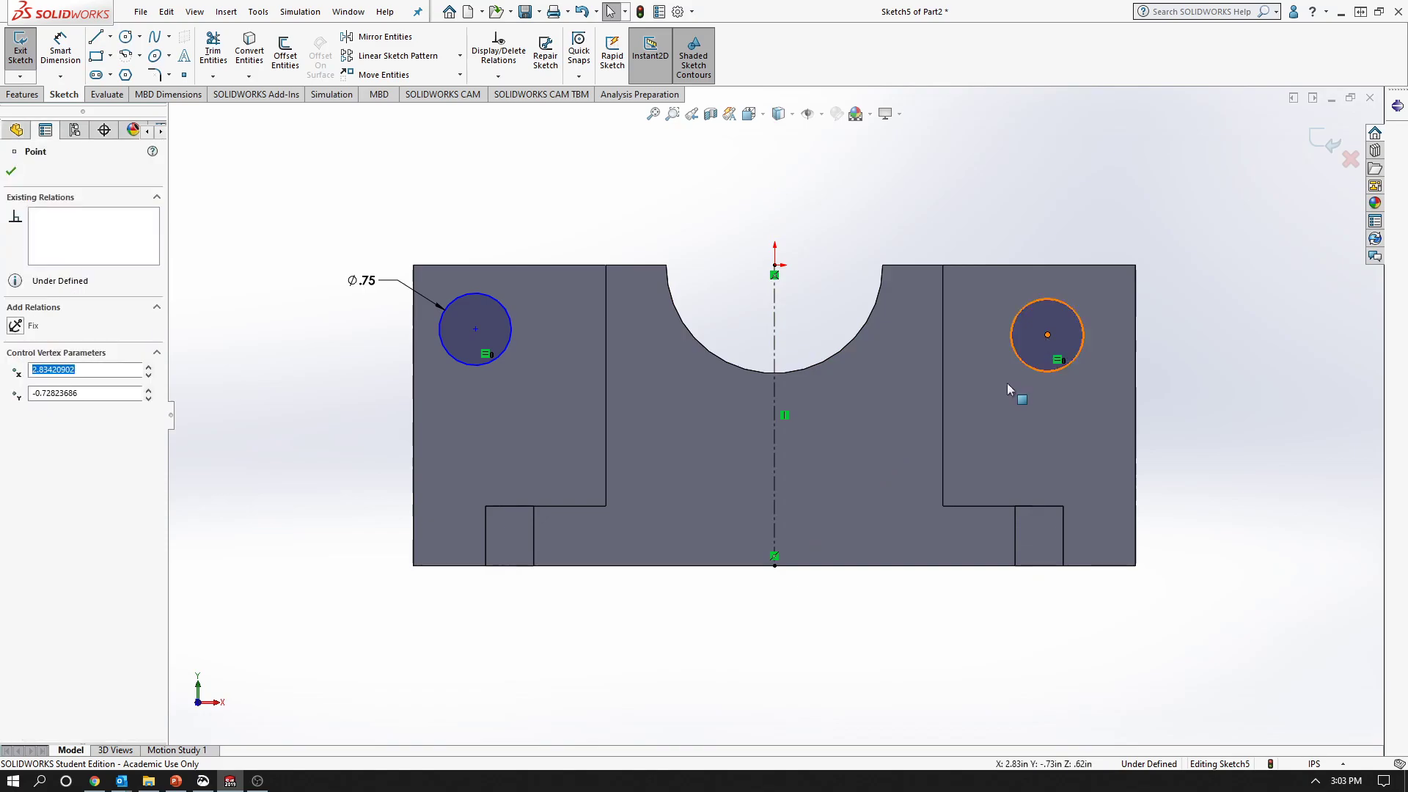
pyautogui.click(776, 463)
pyautogui.keyDown('ctrl'); pyautogui.click(475, 329); pyautogui.keyUp('ctrl')
pyautogui.keyDown('ctrl'); pyautogui.click(475, 330); pyautogui.keyUp('ctrl')
pyautogui.click(15, 409)
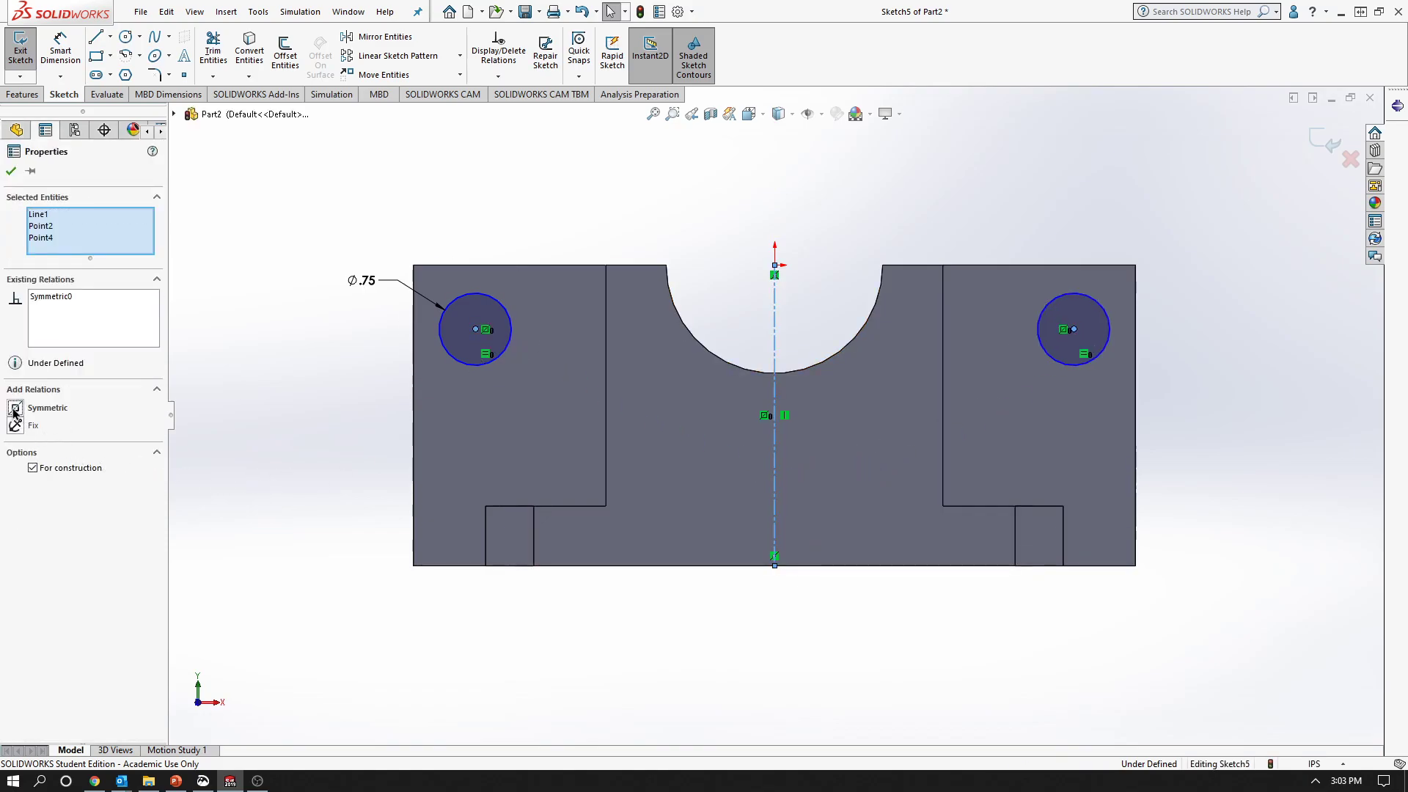
pyautogui.press('Escape')
pyautogui.moveTo(475, 329); pyautogui.dragTo(513, 360)
pyautogui.press('Escape')
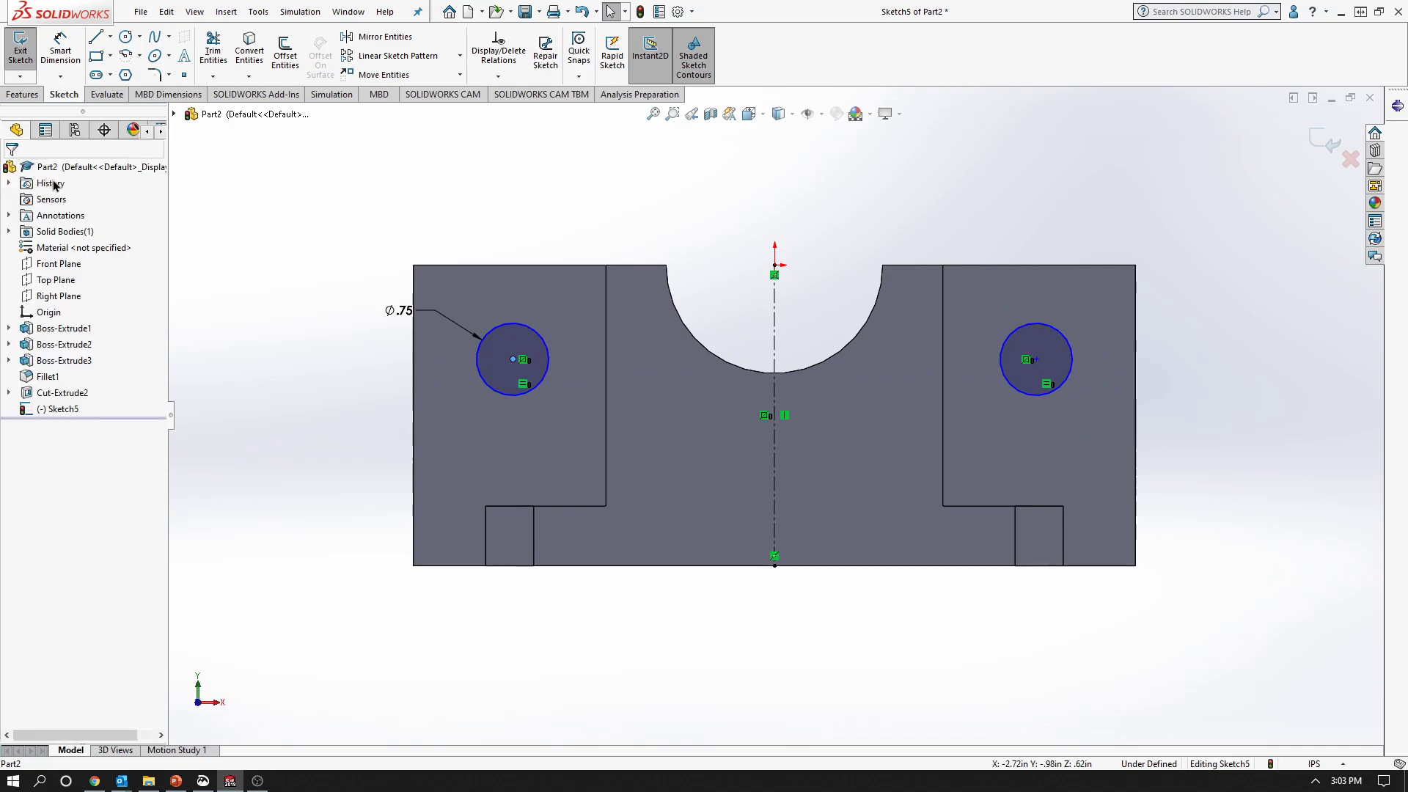
# Check the hole spacing in the exercise drawing and set the horizontal distance between the two circle centres to 5.00 in
pyautogui.click(176, 780)
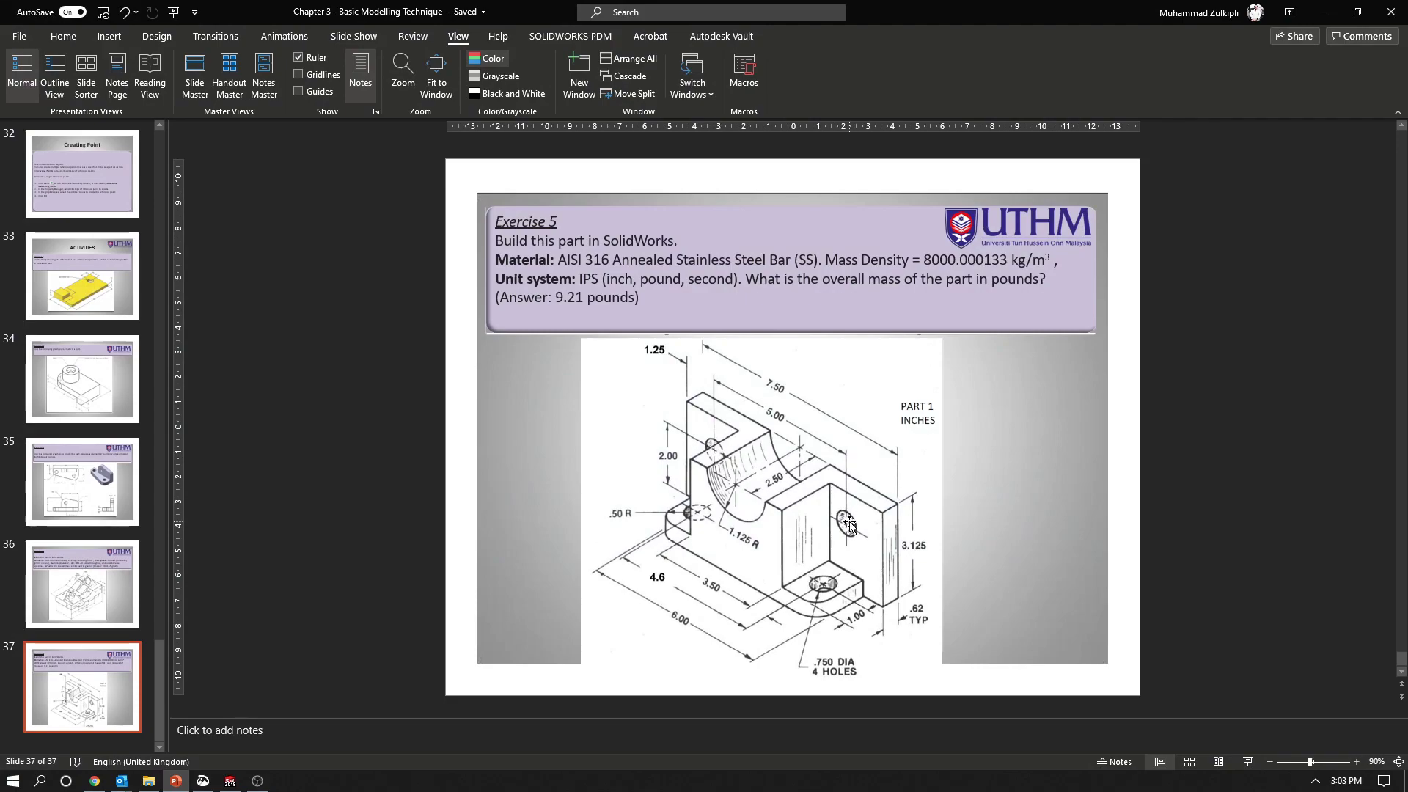
pyautogui.click(1324, 12)
pyautogui.click(56, 47)
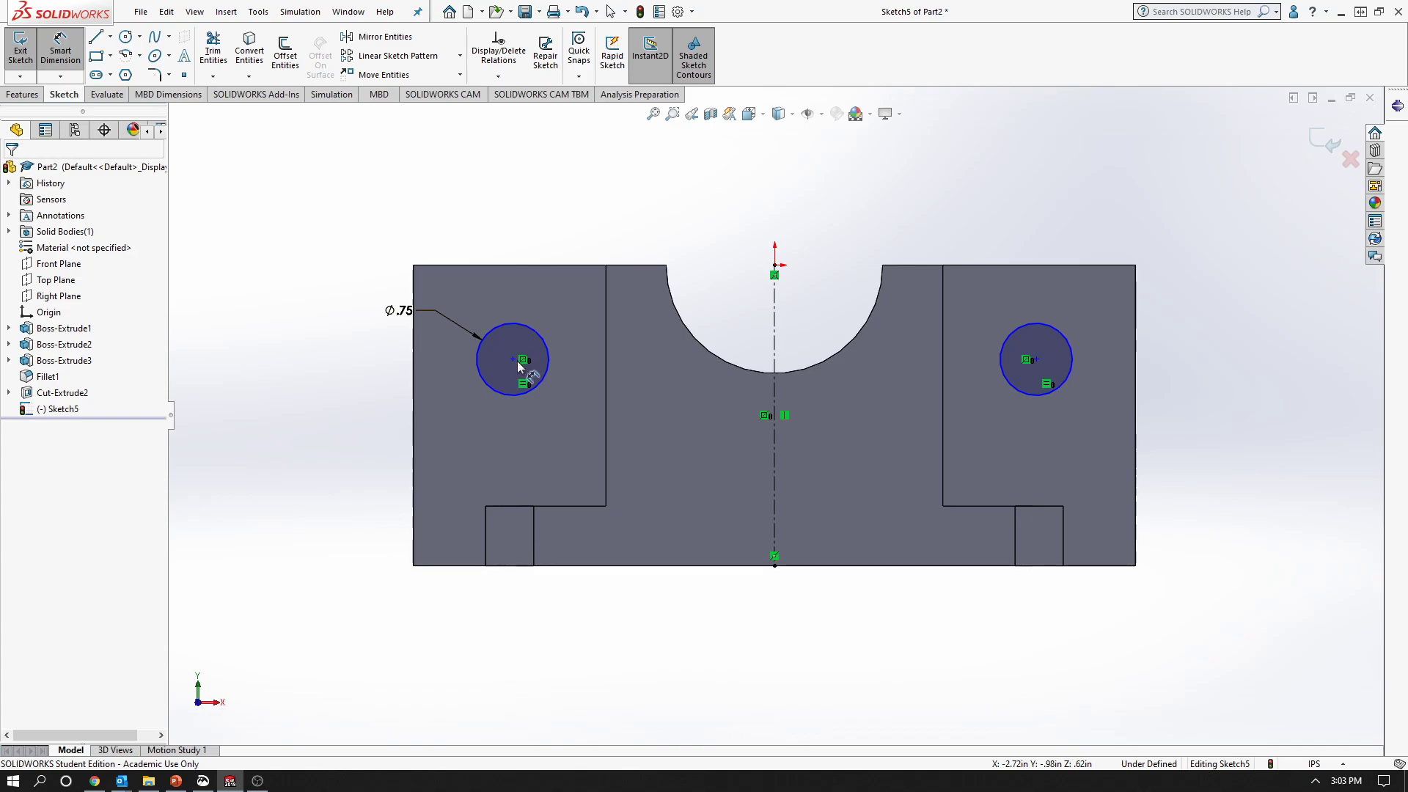
pyautogui.click(514, 359)
pyautogui.click(1036, 360)
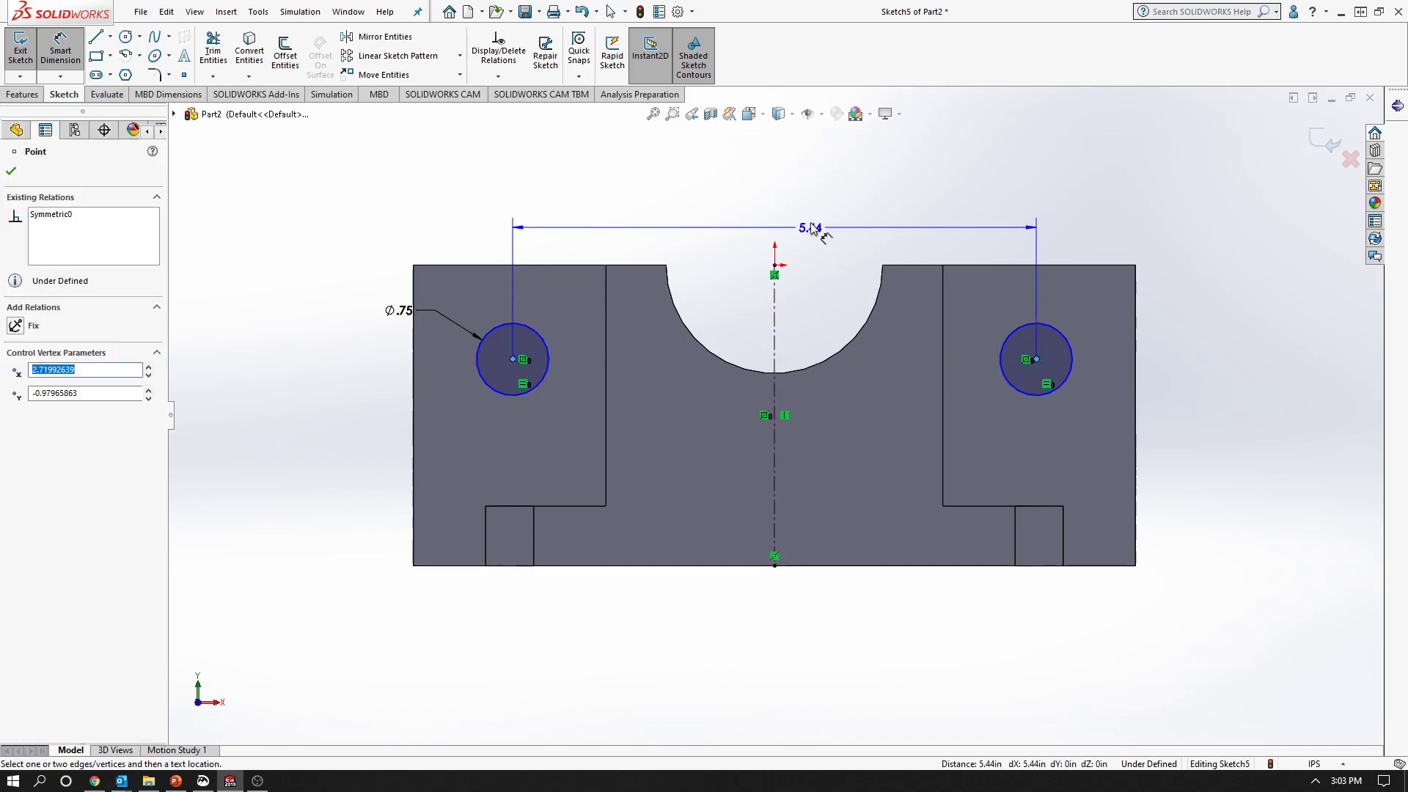
pyautogui.click(770, 208)
pyautogui.write('5.43985279in')
pyautogui.press('Return')
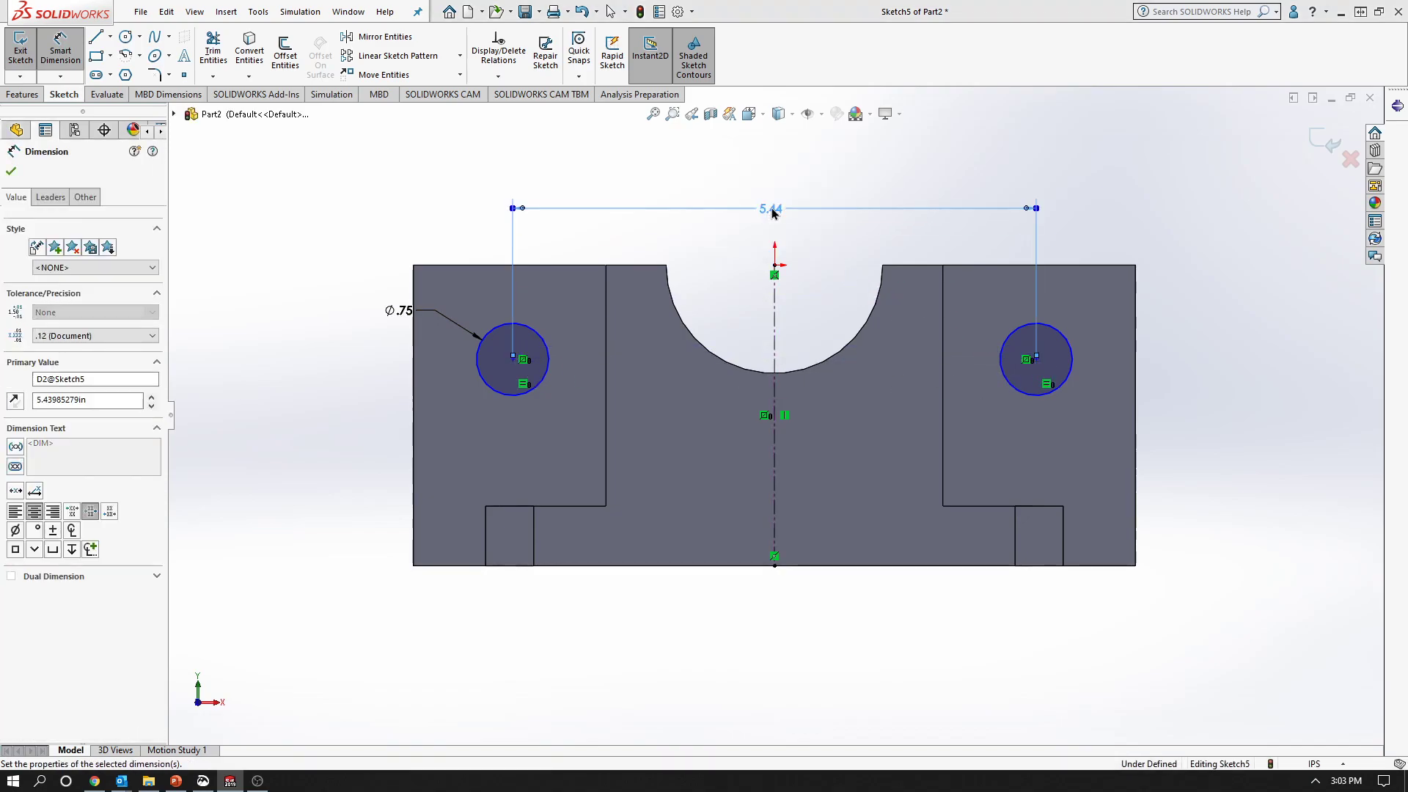
pyautogui.press('Escape')
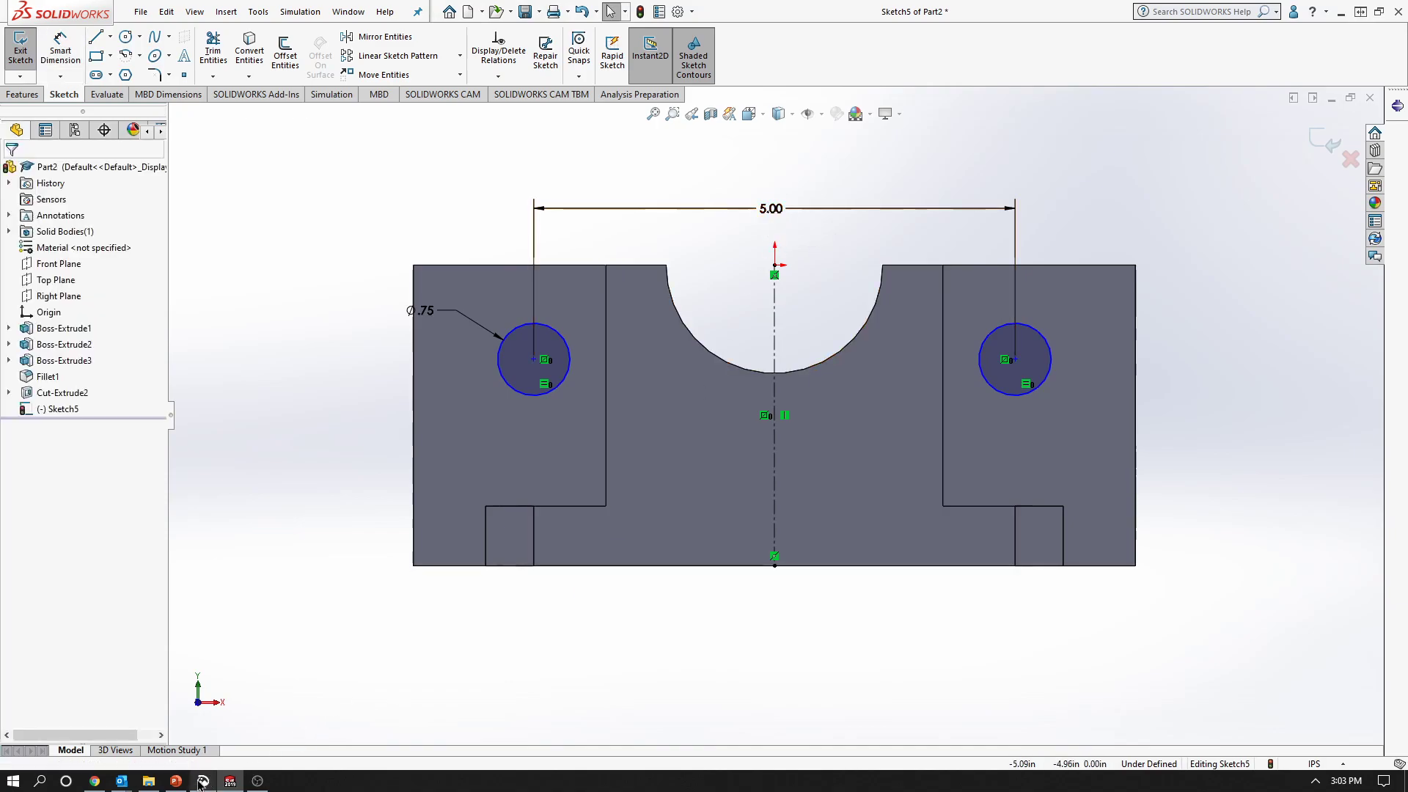
# Check the hole height in the exercise drawing and dimension the left circle's centre 2.00 in above the plate's bottom edge
pyautogui.click(176, 781)
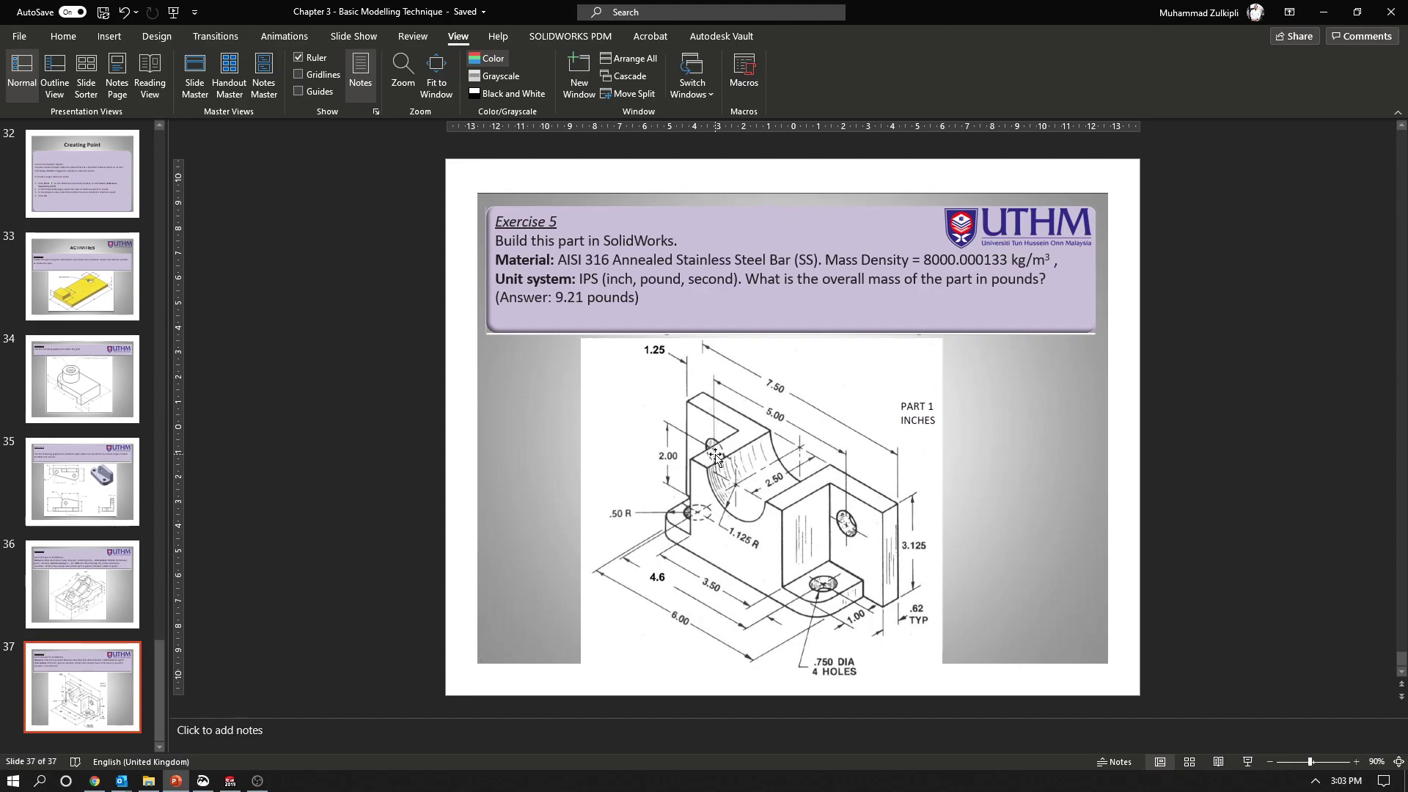
pyautogui.click(1324, 12)
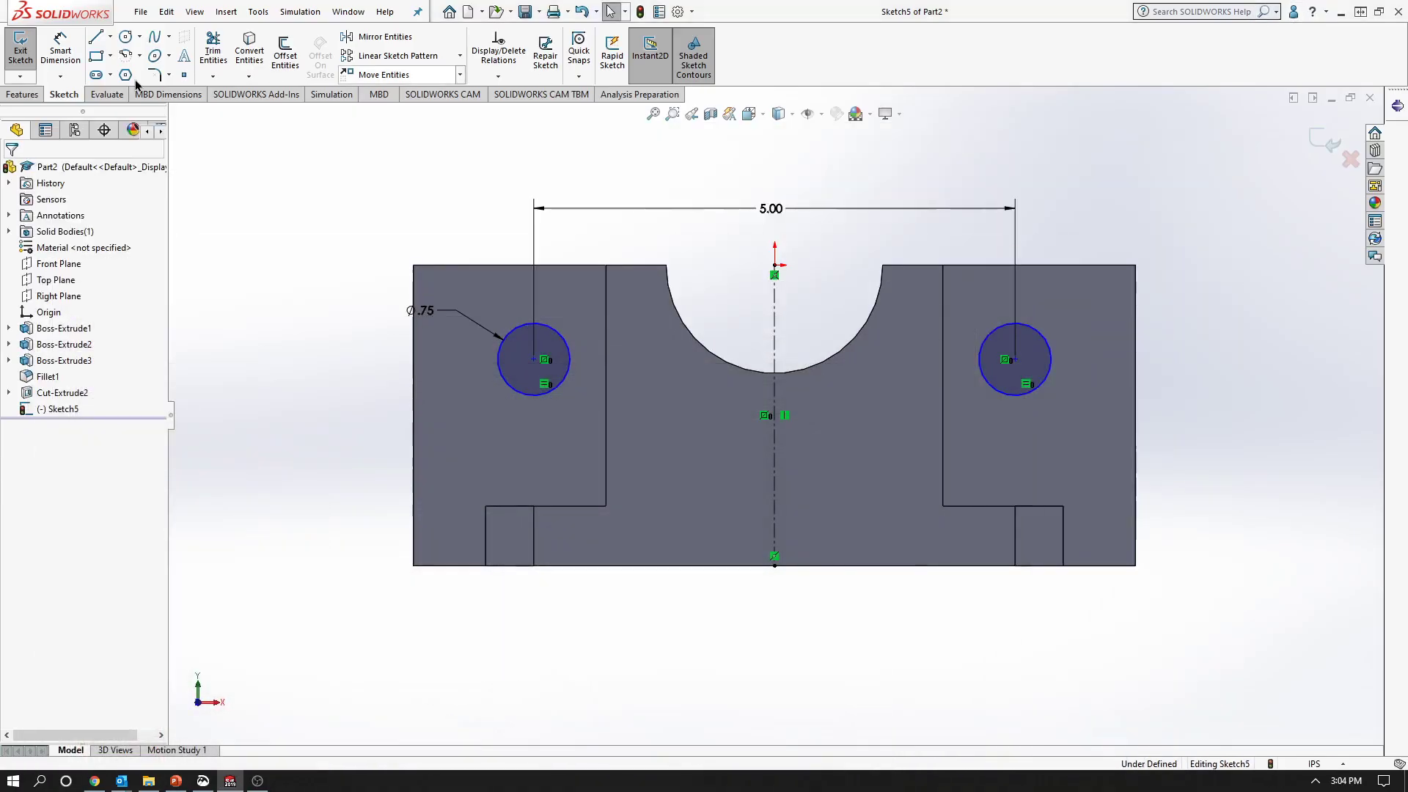
pyautogui.click(69, 51)
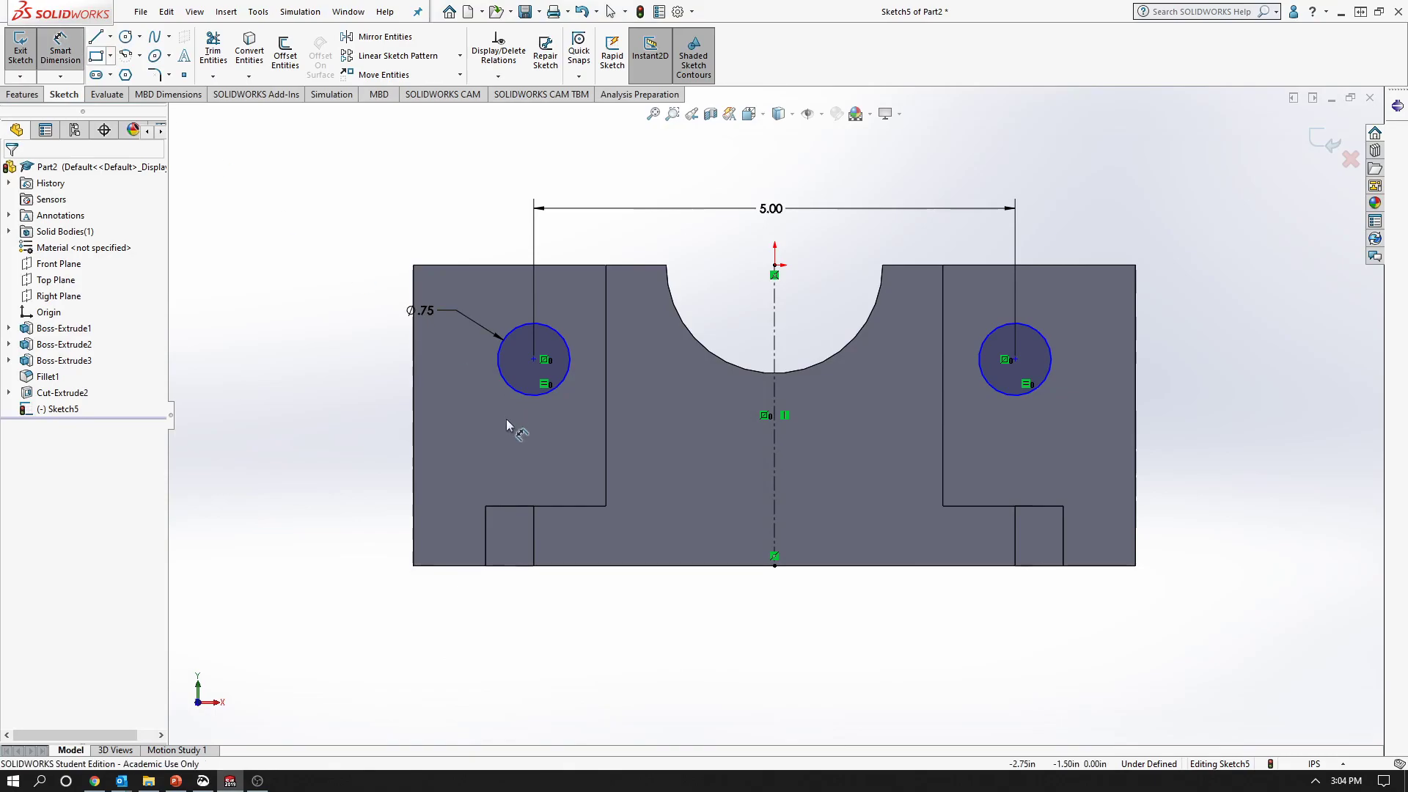
pyautogui.click(449, 564)
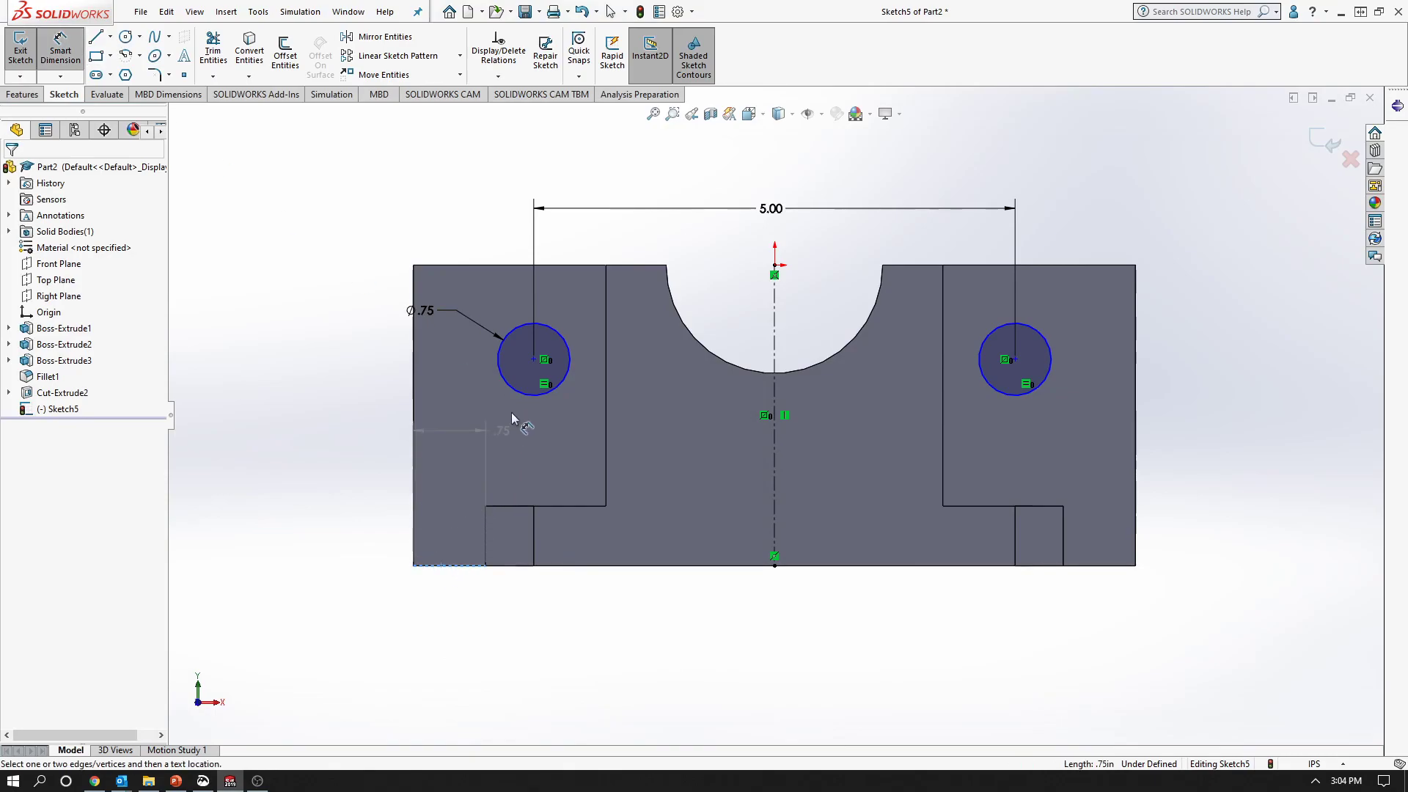
pyautogui.click(533, 359)
pyautogui.click(384, 448)
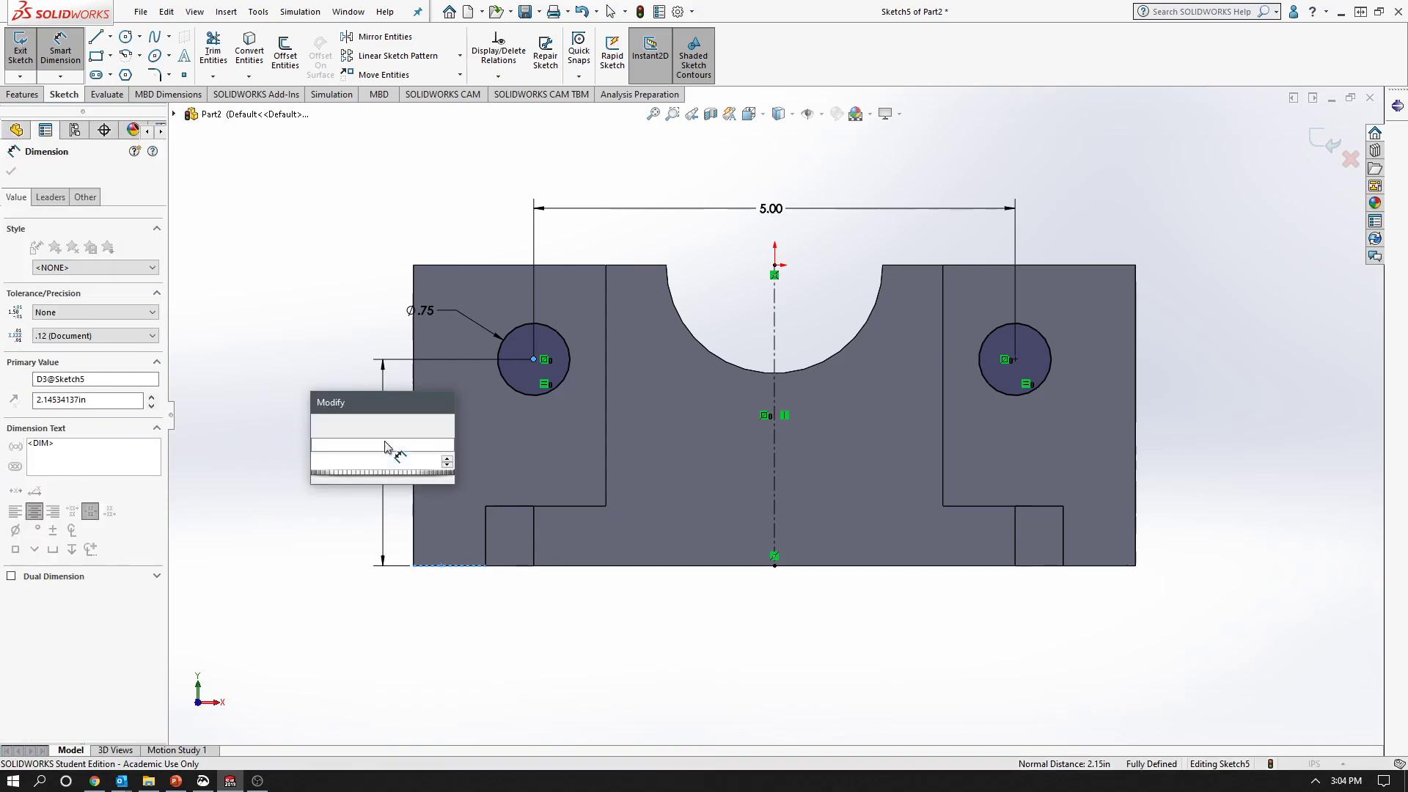
pyautogui.write('2')
pyautogui.press('Return')
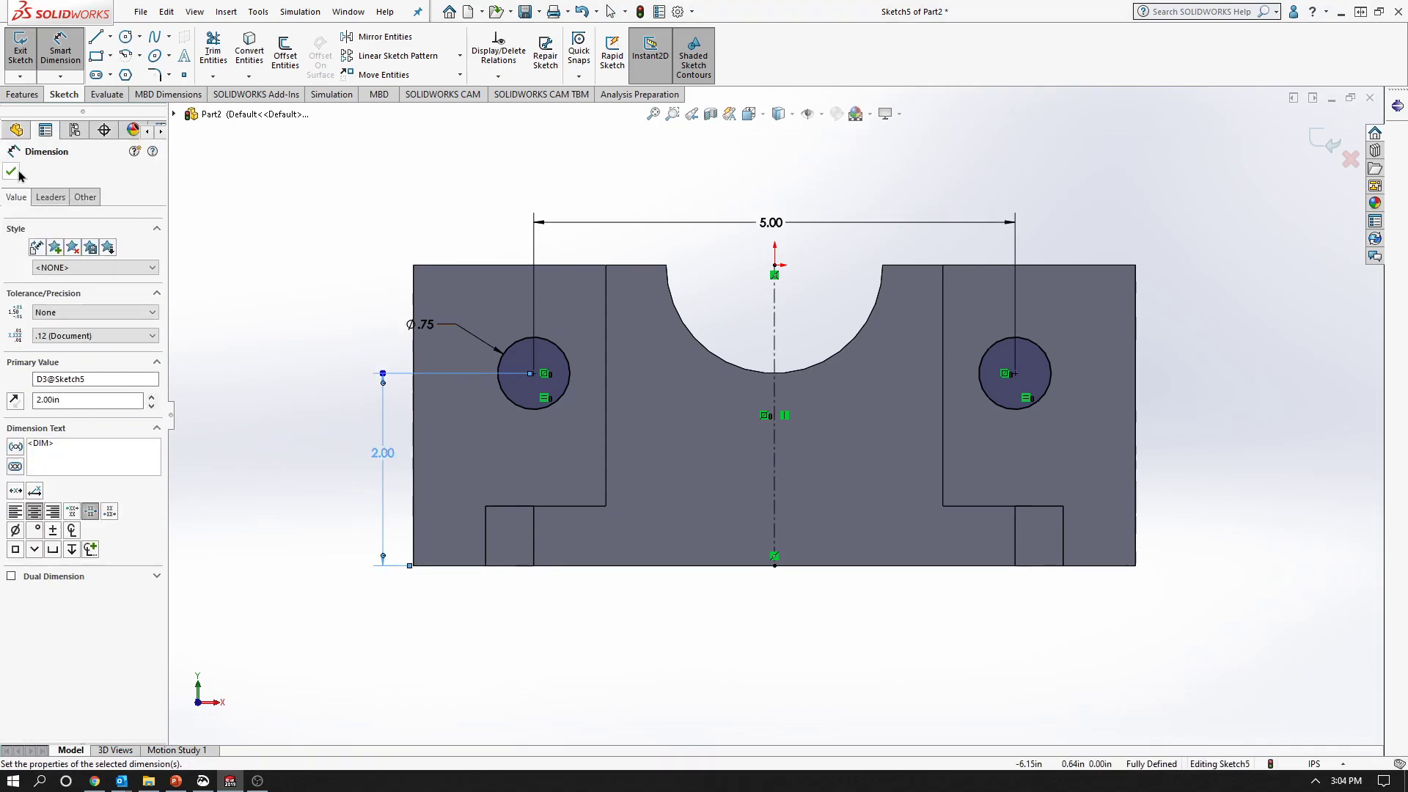
pyautogui.moveTo(387, 456); pyautogui.dragTo(391, 475)
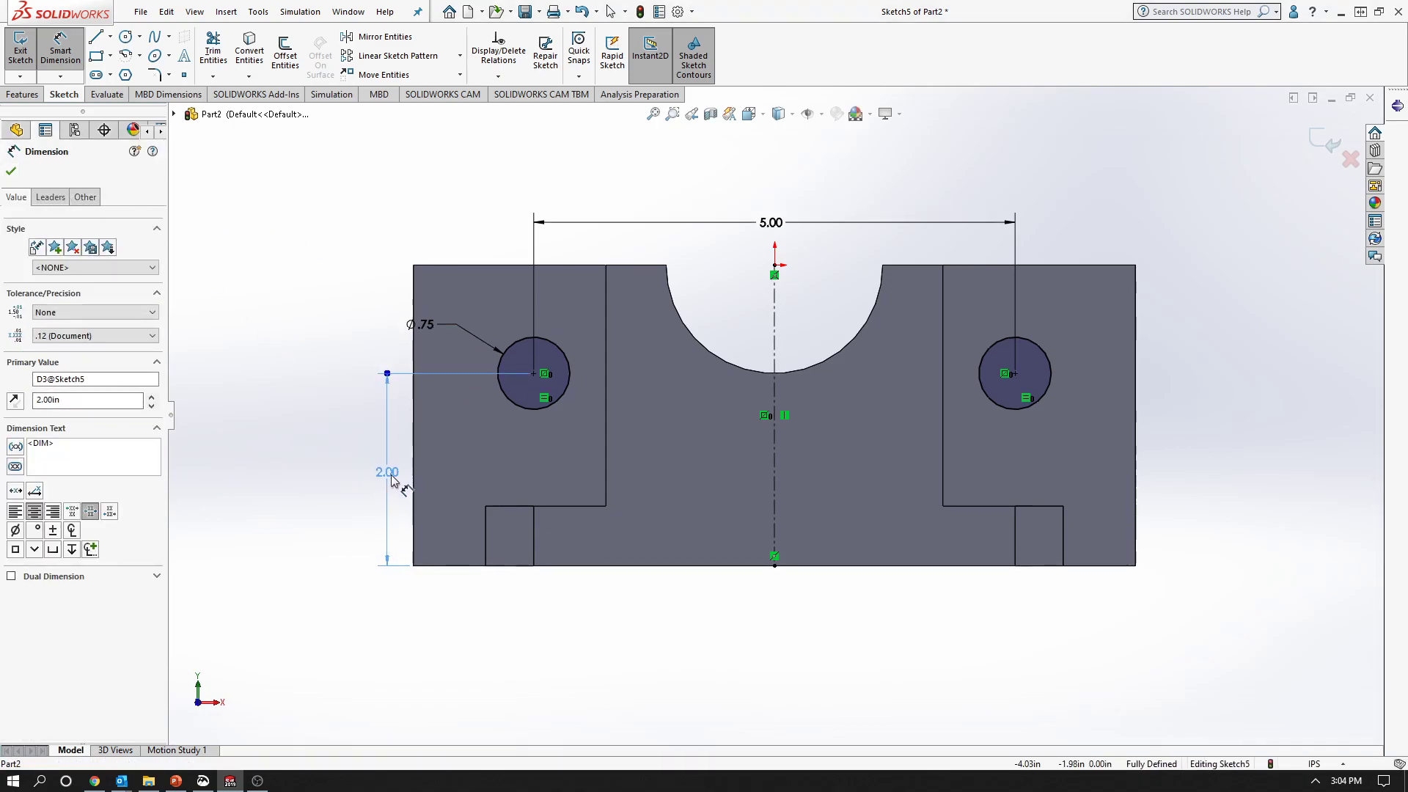
pyautogui.click(16, 174)
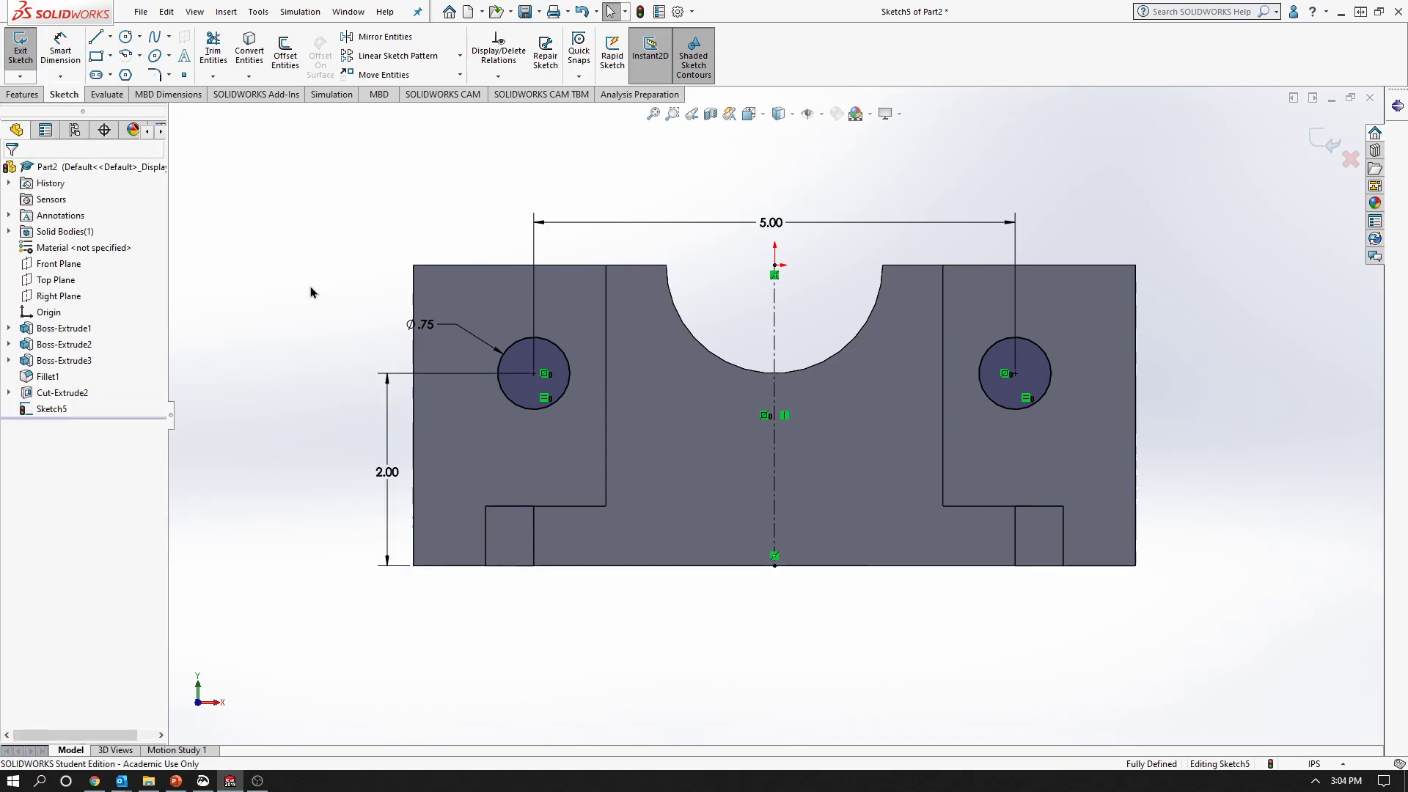
# Cut both circles through the back plate with an Extruded Cut set to Through All, and return to the isometric view
pyautogui.click(23, 95)
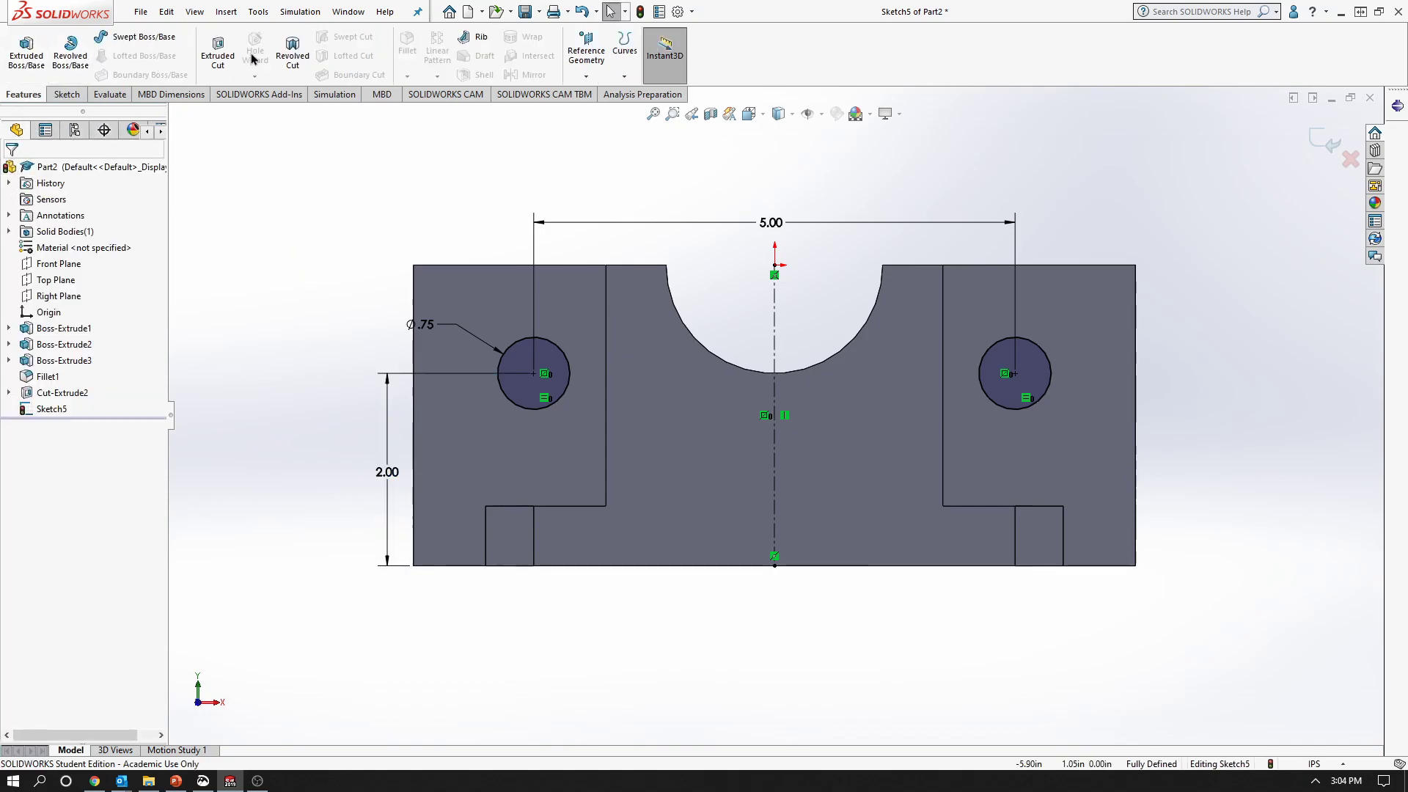
pyautogui.click(218, 53)
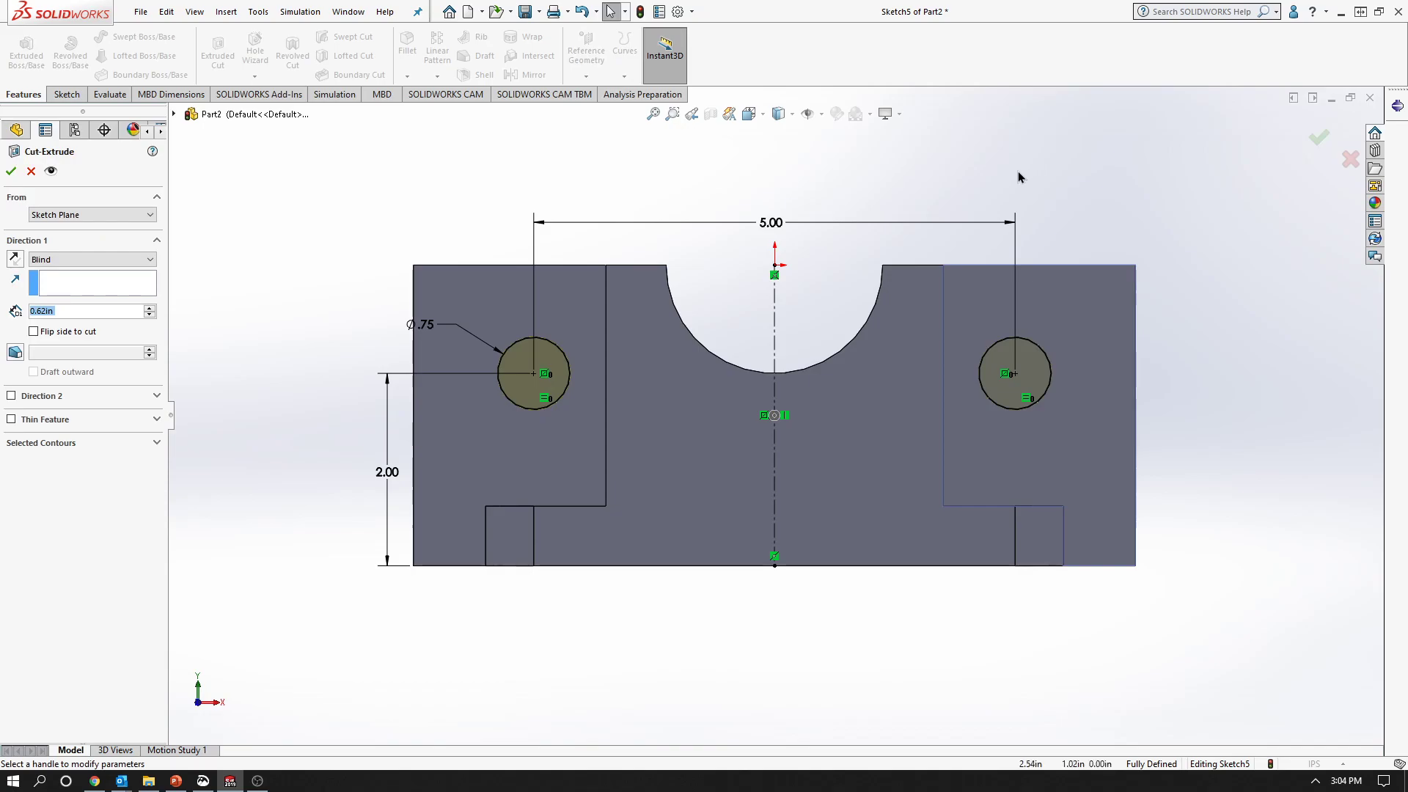
pyautogui.click(143, 262)
pyautogui.click(125, 282)
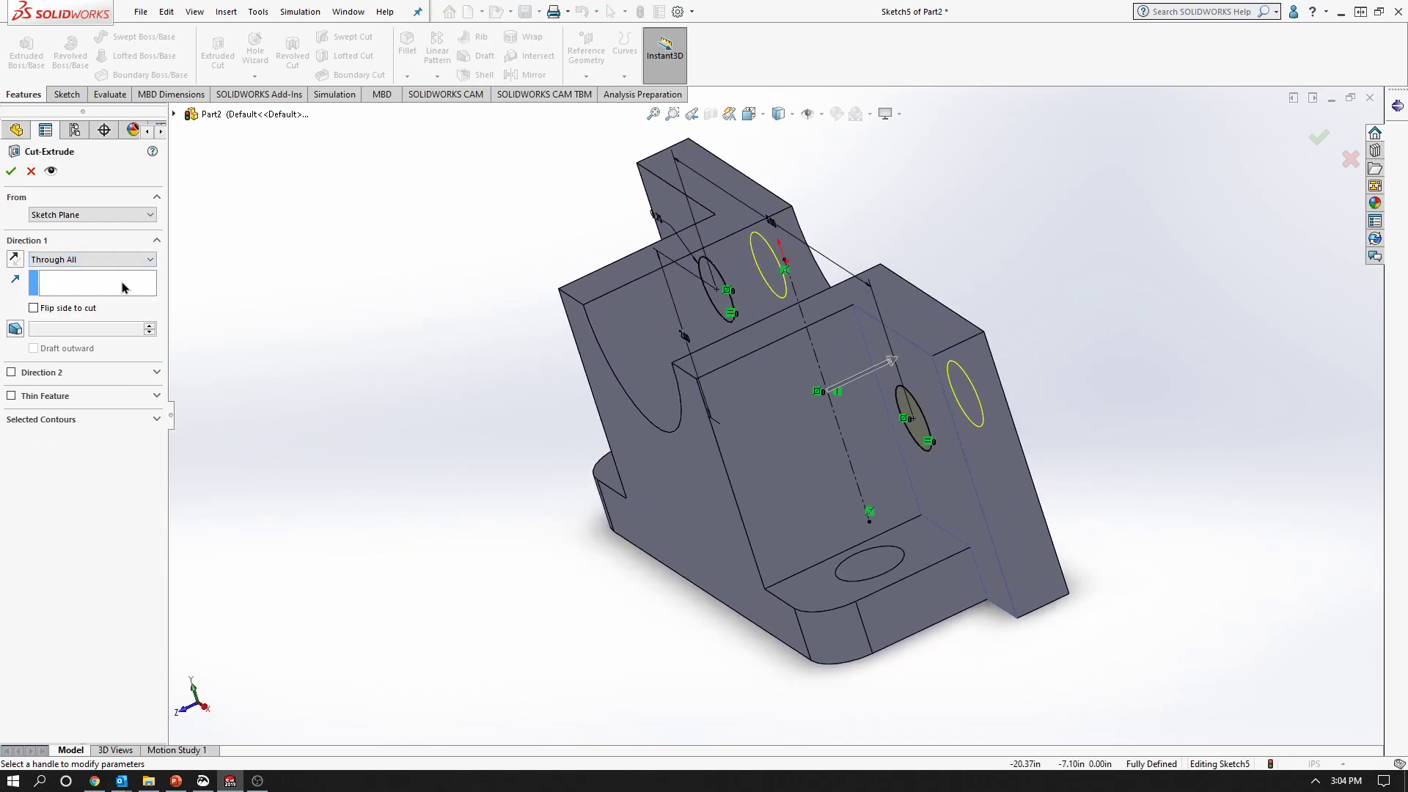
pyautogui.click(11, 172)
pyautogui.moveTo(474, 491); pyautogui.dragTo(550, 403, button='middle')
pyautogui.click(761, 115)
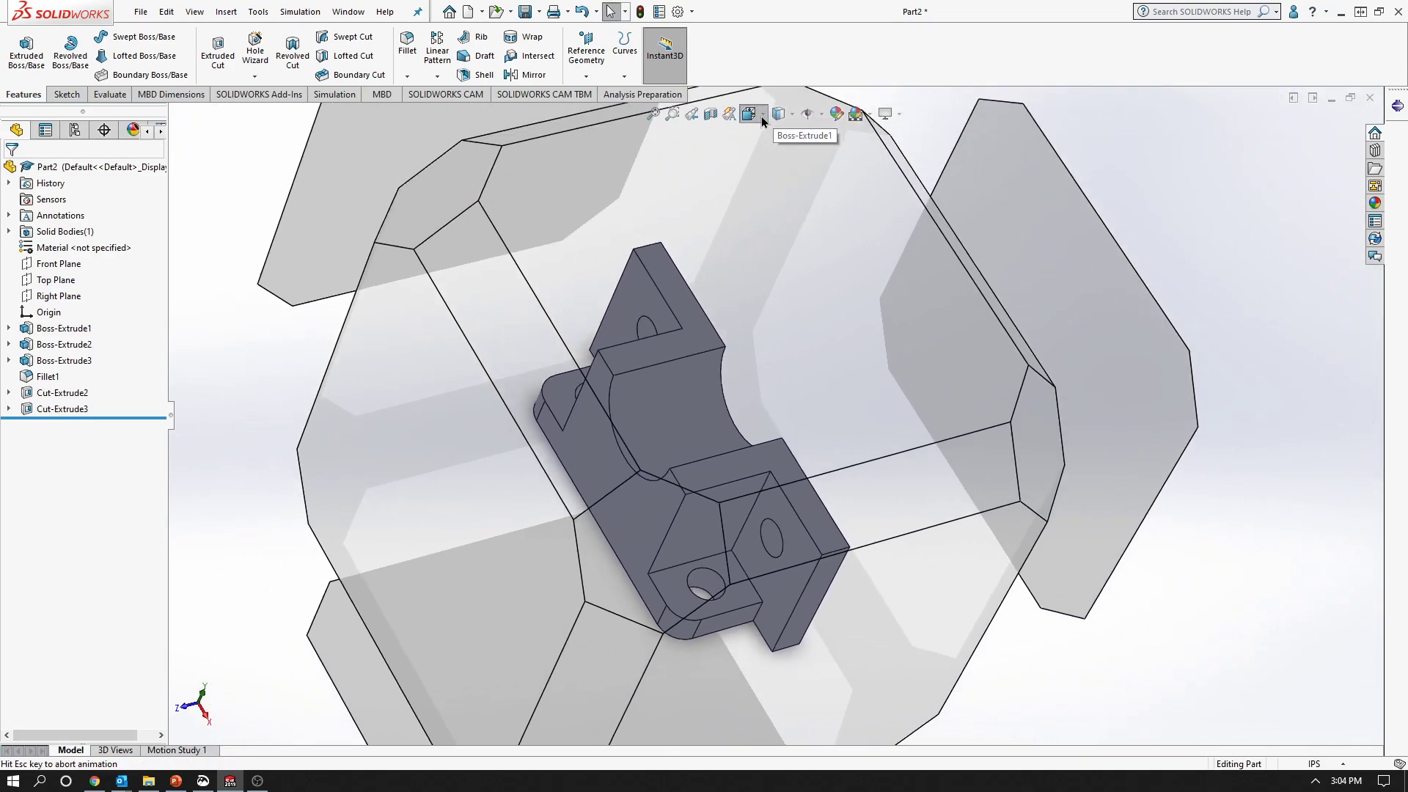
pyautogui.click(812, 144)
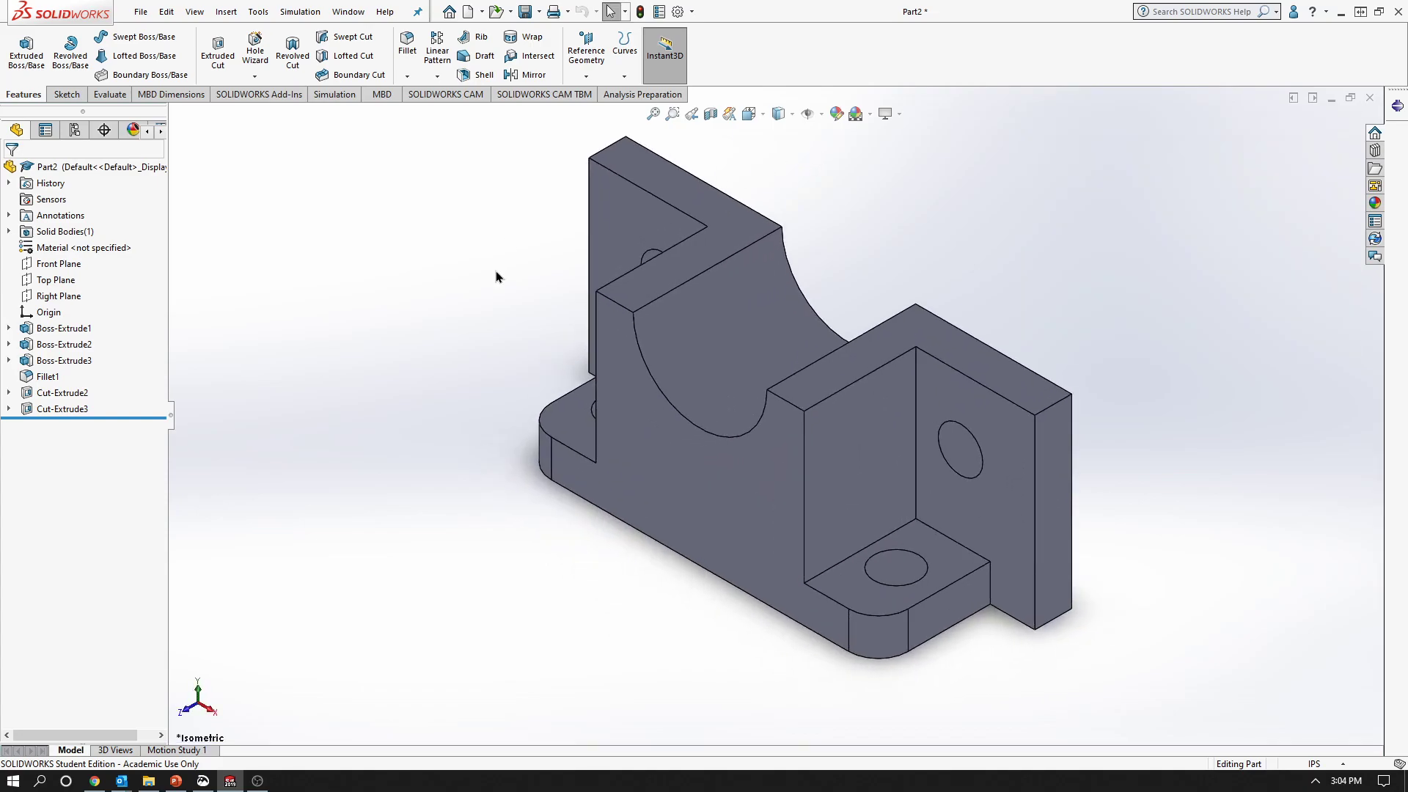
# Check the material in the exercise text and apply AISI 316 Annealed Stainless Steel Bar (SS) to the part
pyautogui.click(176, 781)
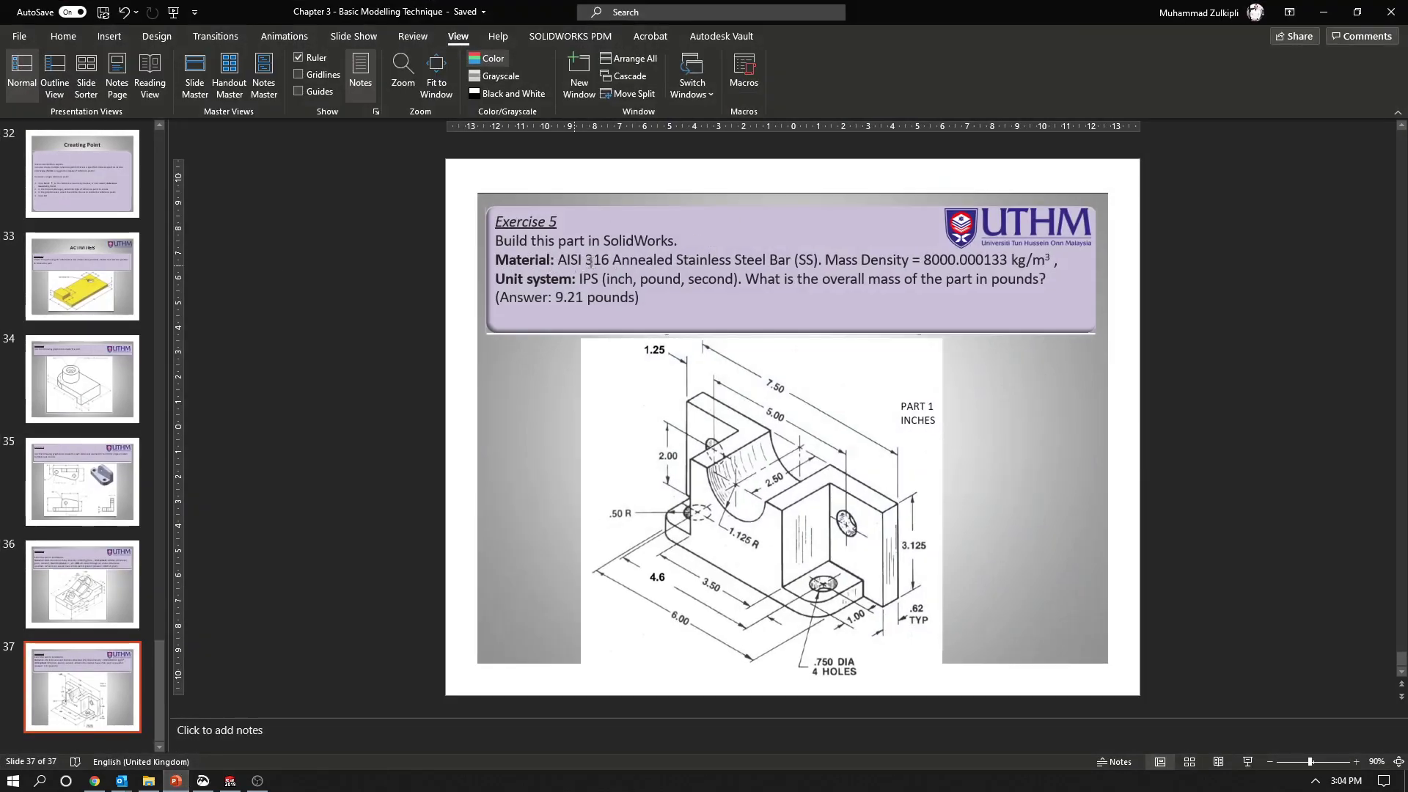
pyautogui.moveTo(562, 260); pyautogui.dragTo(786, 264)
pyautogui.hotkey('alt', 'Tab')
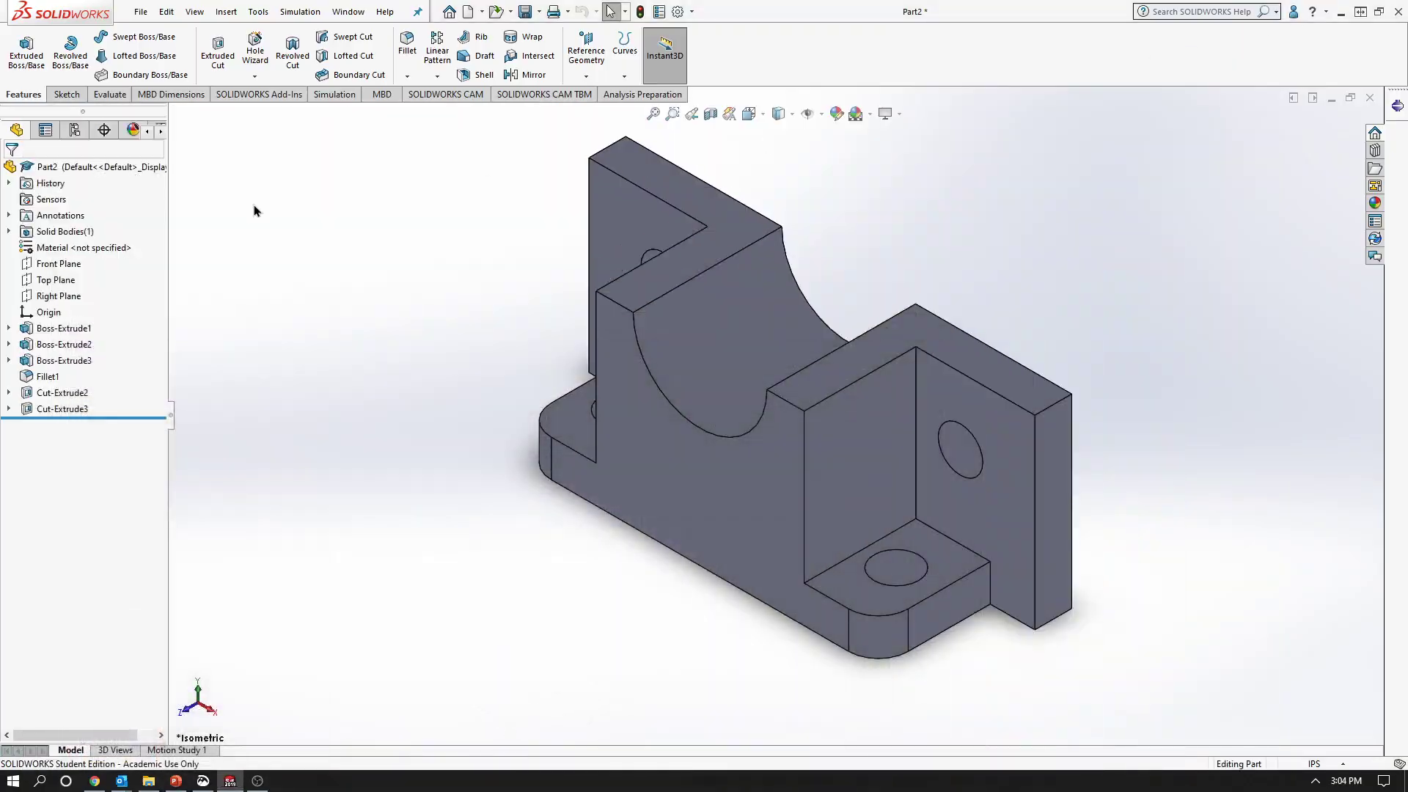
pyautogui.rightClick(71, 253)
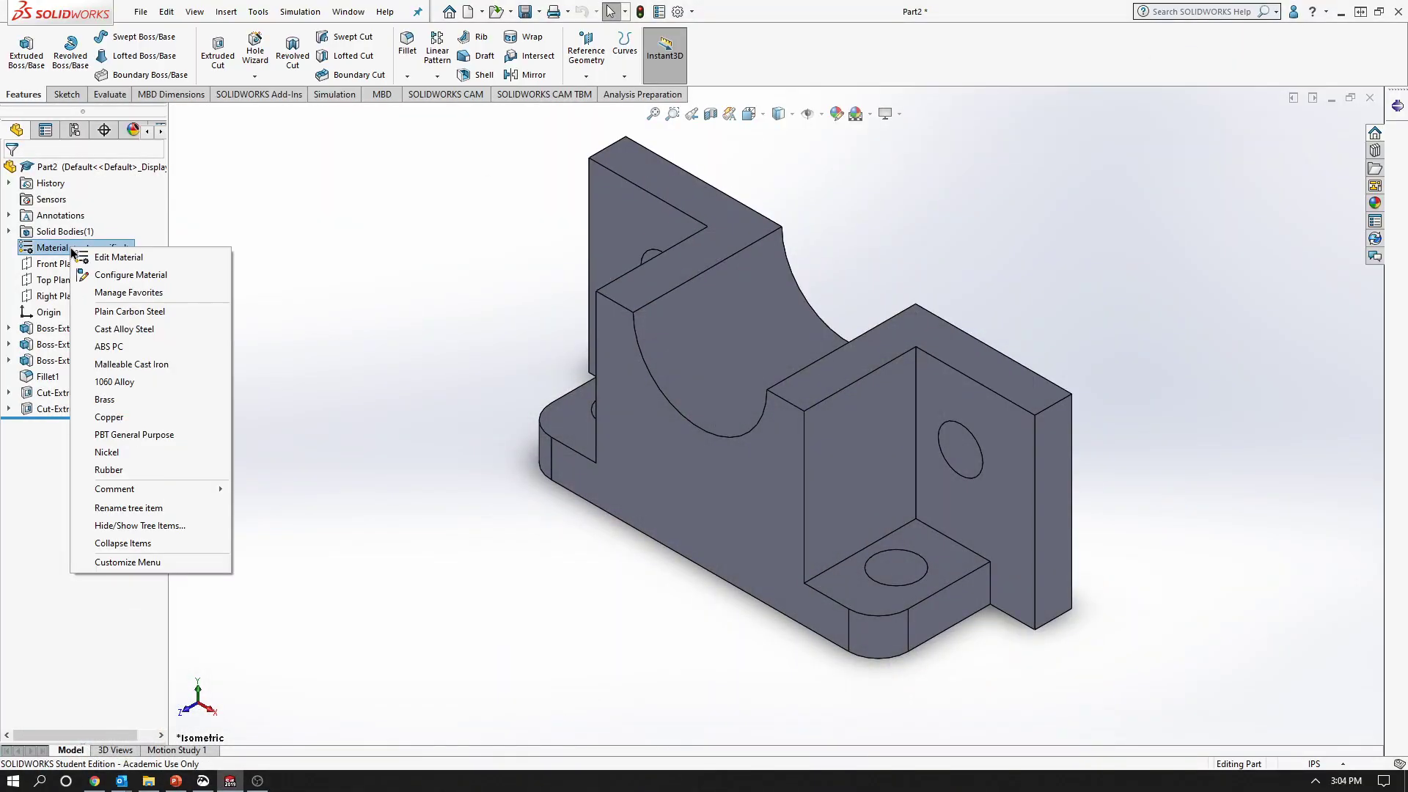
pyautogui.click(112, 257)
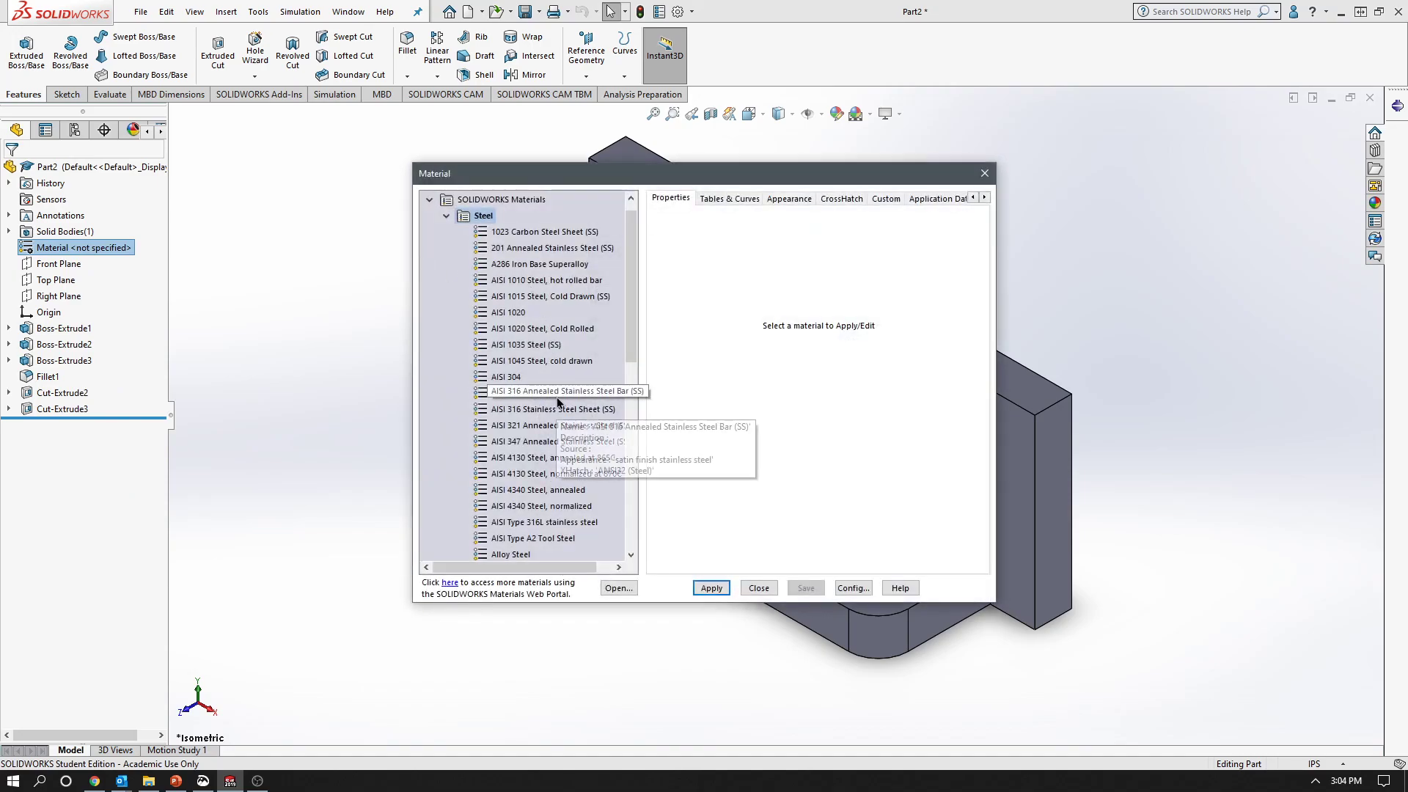
pyautogui.click(618, 394)
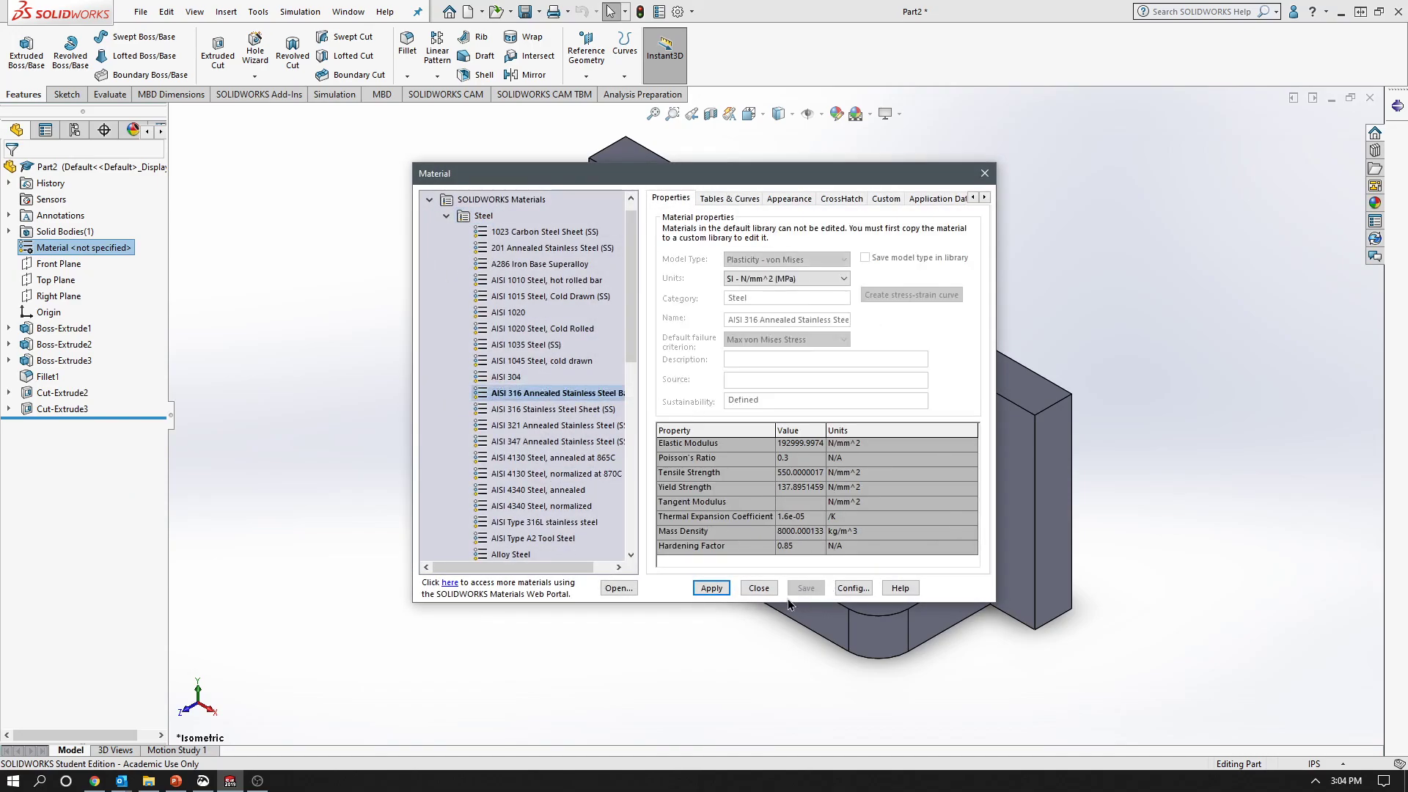
pyautogui.click(728, 590)
pyautogui.click(761, 589)
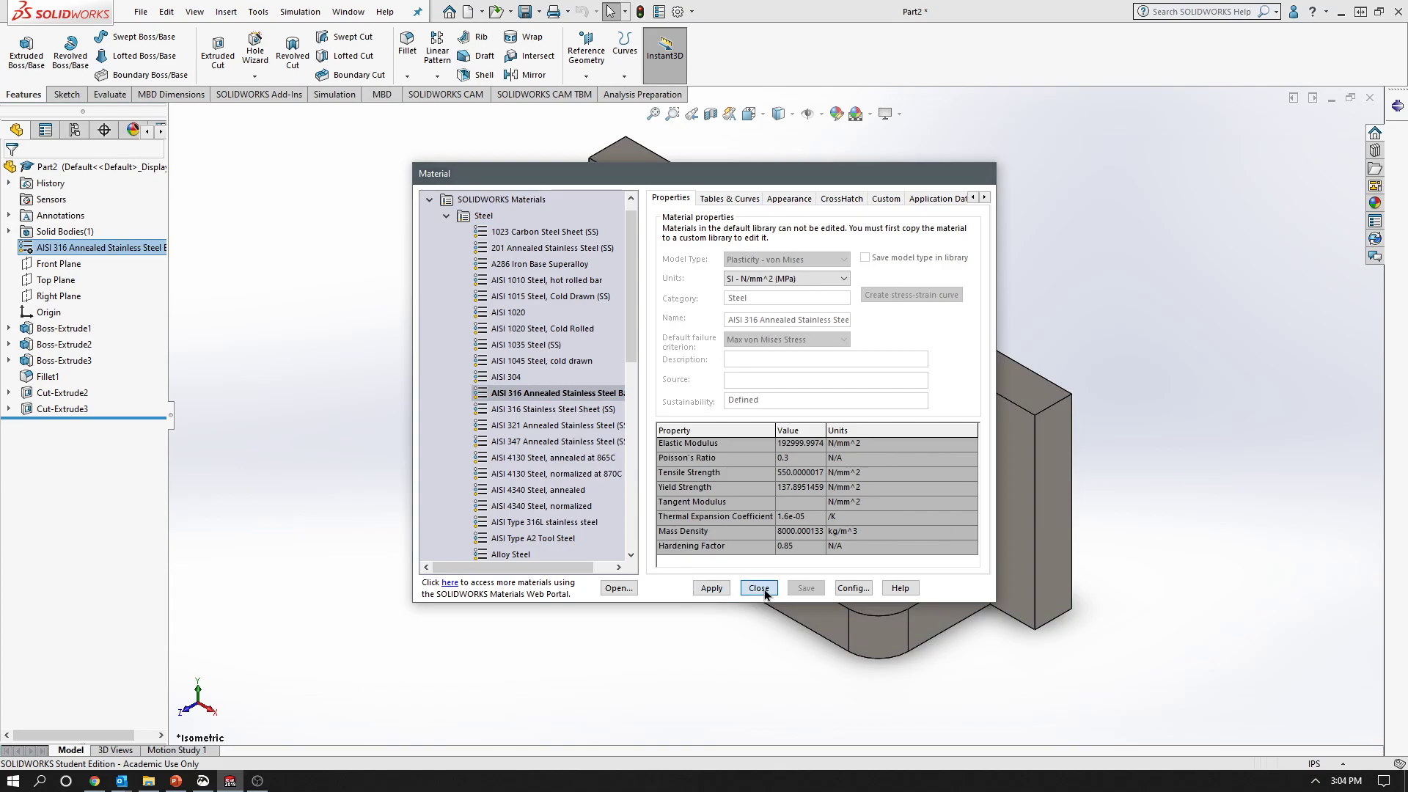
# Evaluate the part's mass properties and highlight the mass line in the report
pyautogui.scroll(-1, 930, 191)
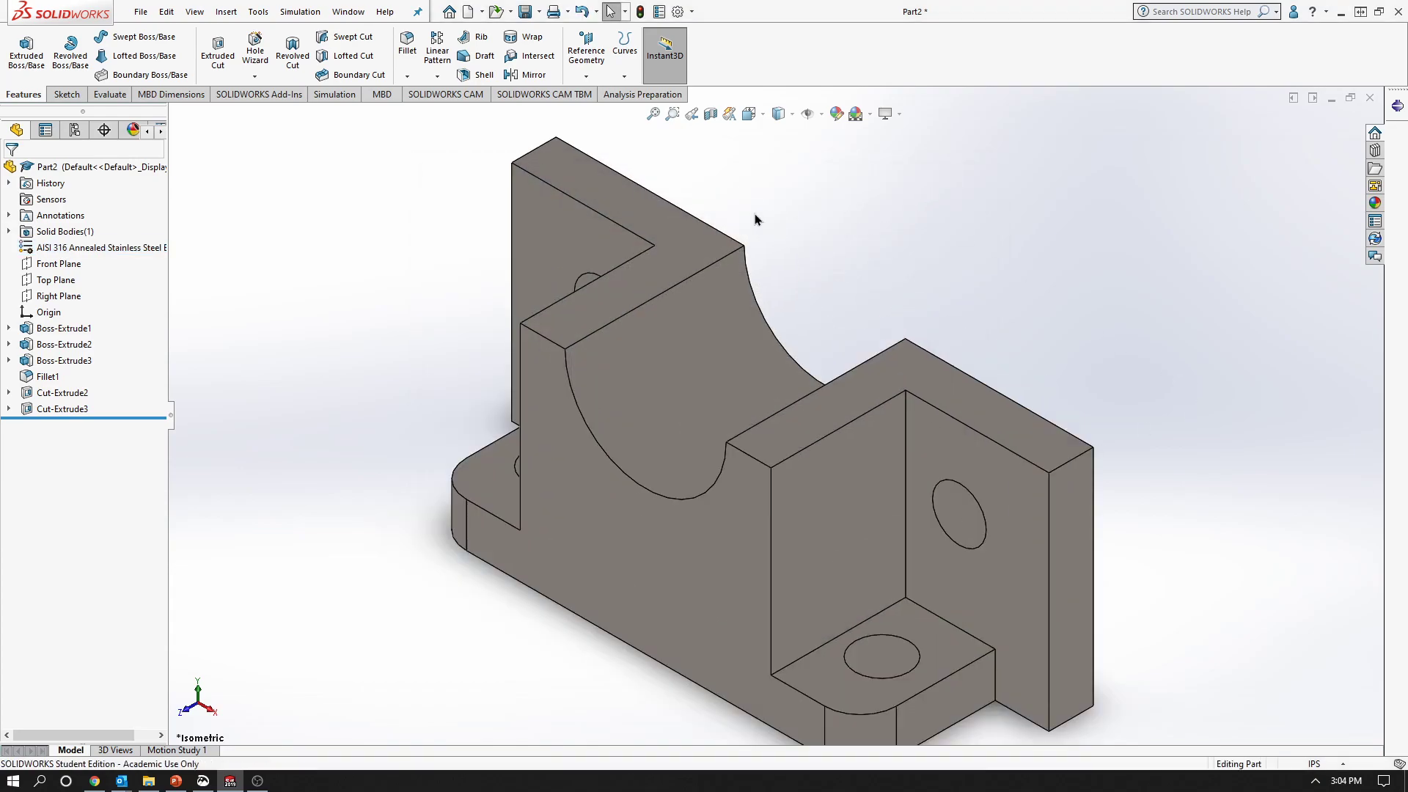
pyautogui.scroll(1, 817, 267)
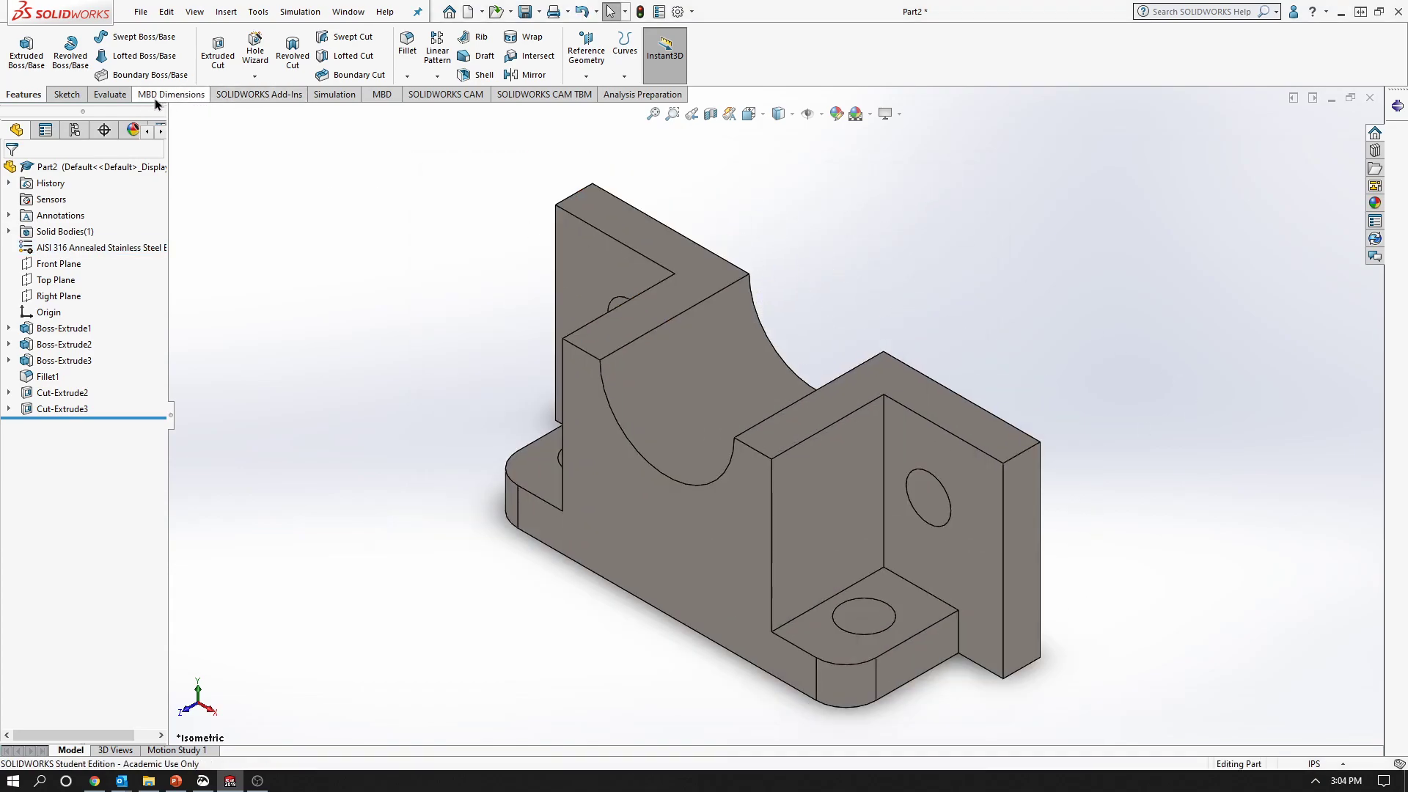
pyautogui.click(110, 95)
pyautogui.click(197, 57)
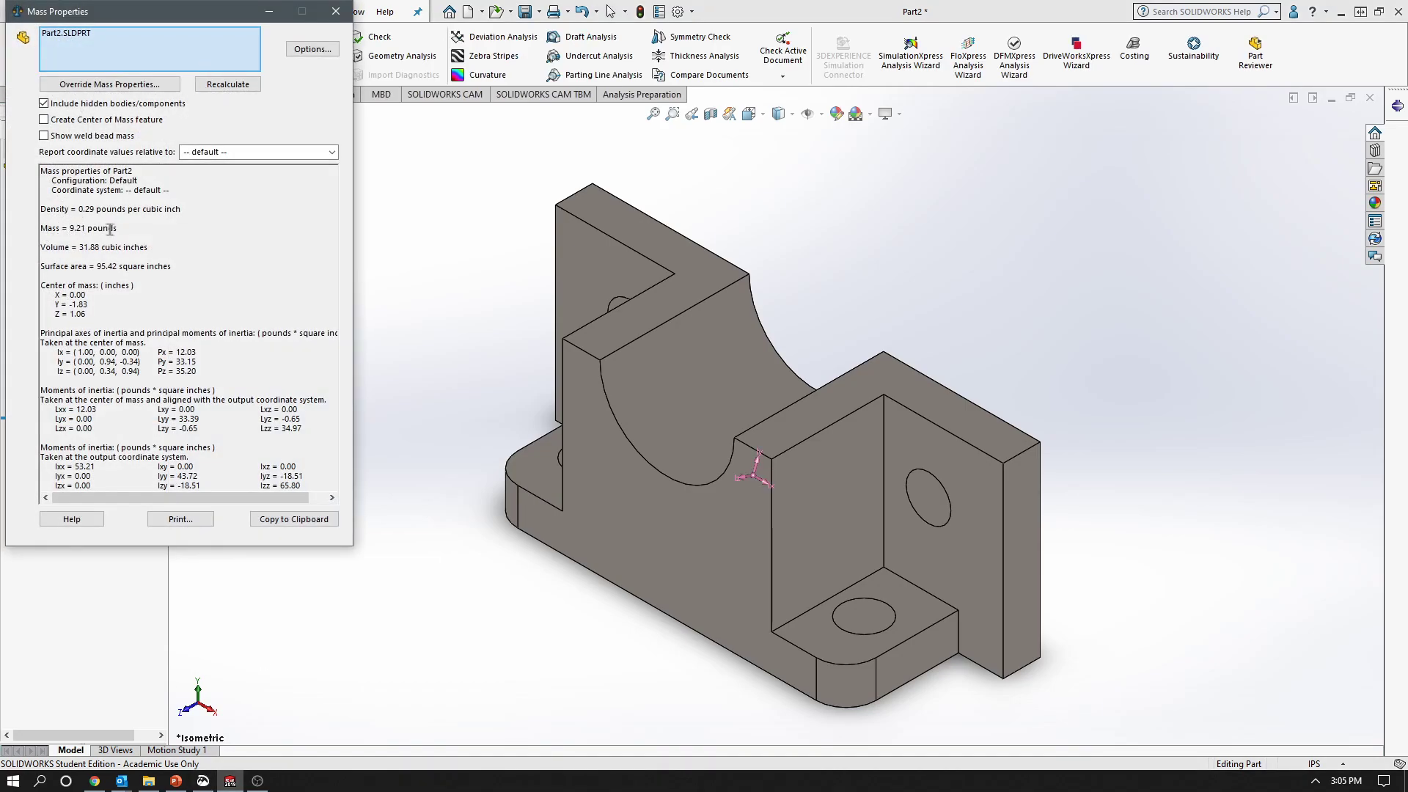
pyautogui.moveTo(119, 228); pyautogui.dragTo(56, 226)
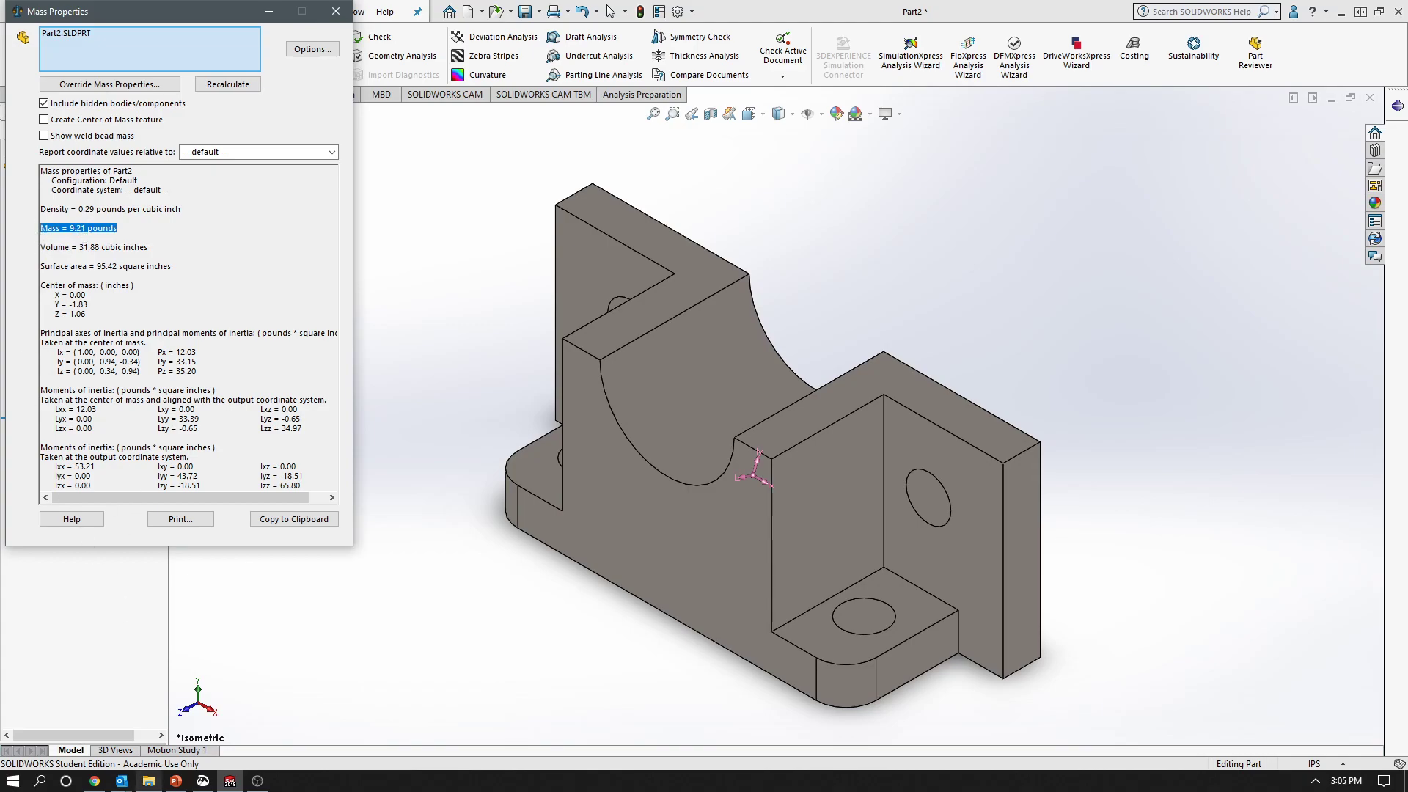
# Switch to the Exercise 5 slide in PowerPoint, compare its stated answer with the computed mass, and return to SOLIDWORKS to close the Mass Properties report
pyautogui.click(94, 781)
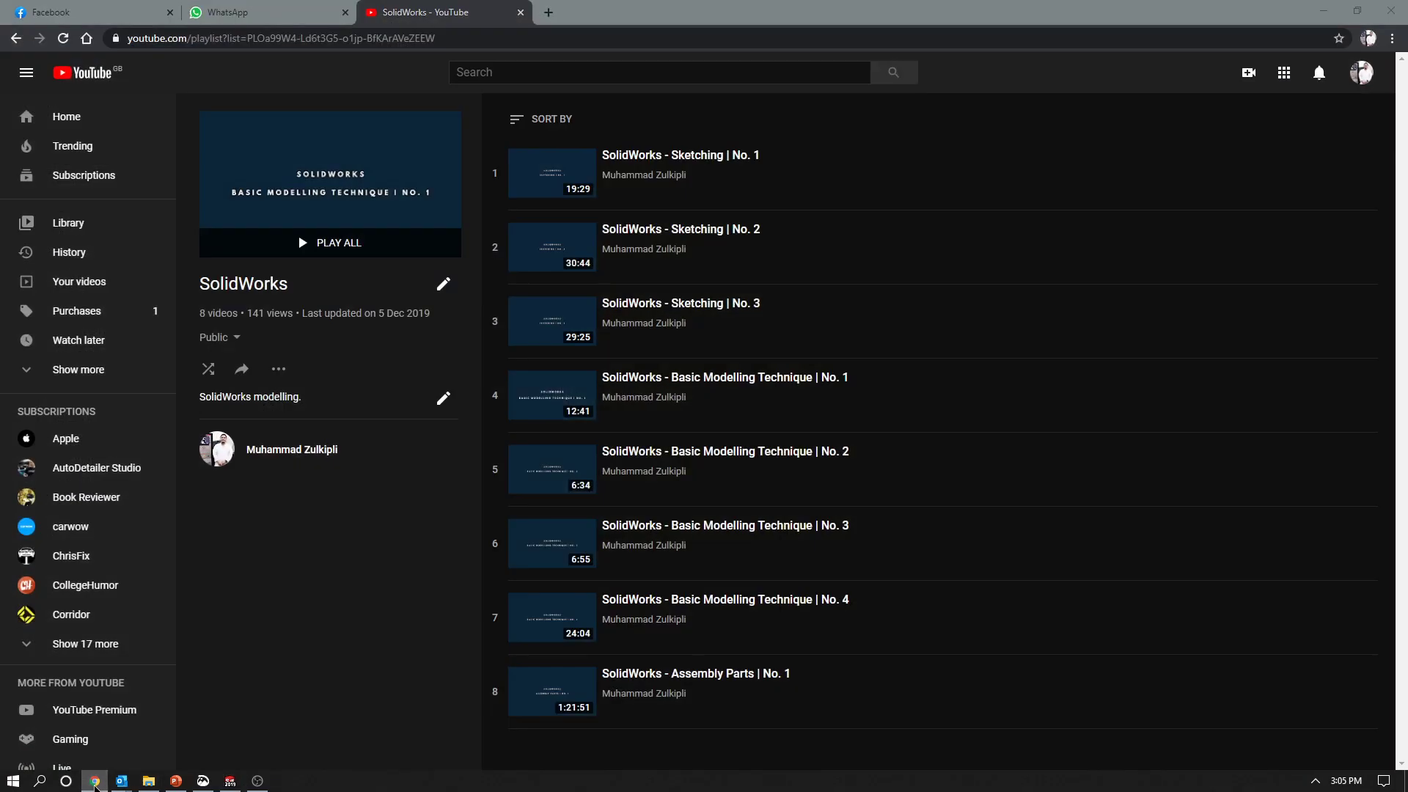
pyautogui.click(95, 781)
pyautogui.click(175, 781)
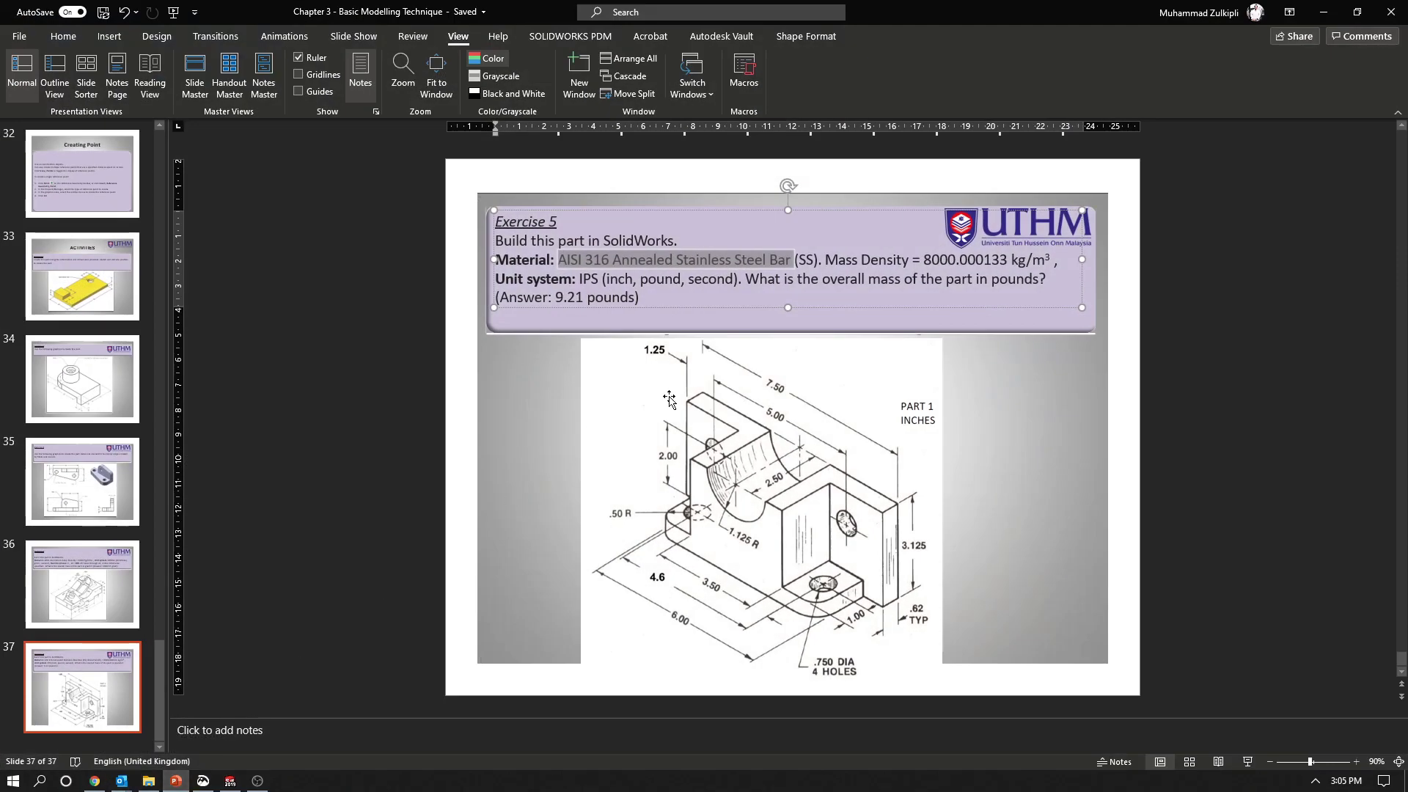
pyautogui.click(649, 295)
pyautogui.moveTo(636, 296); pyautogui.dragTo(499, 297)
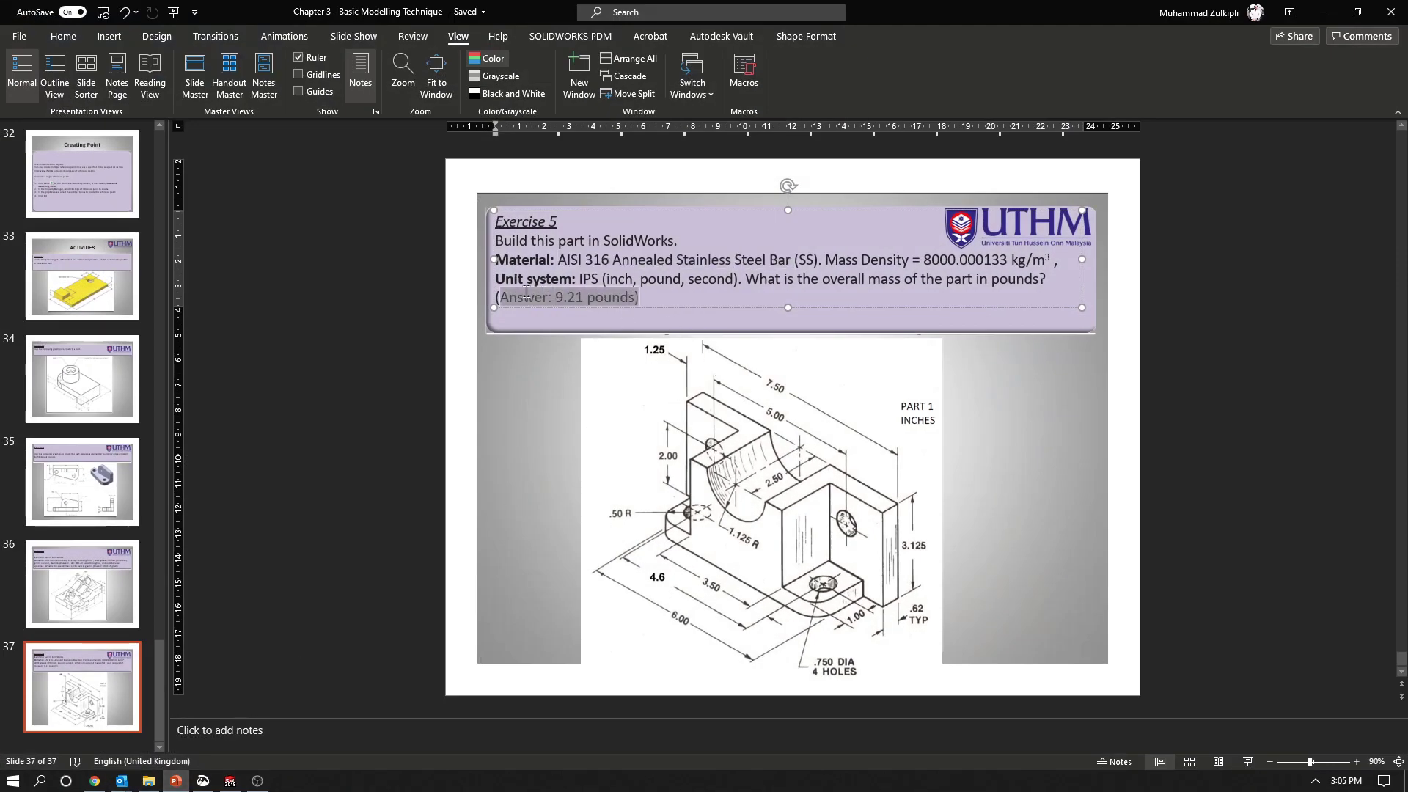
pyautogui.click(769, 303)
pyautogui.click(1324, 11)
pyautogui.click(343, 13)
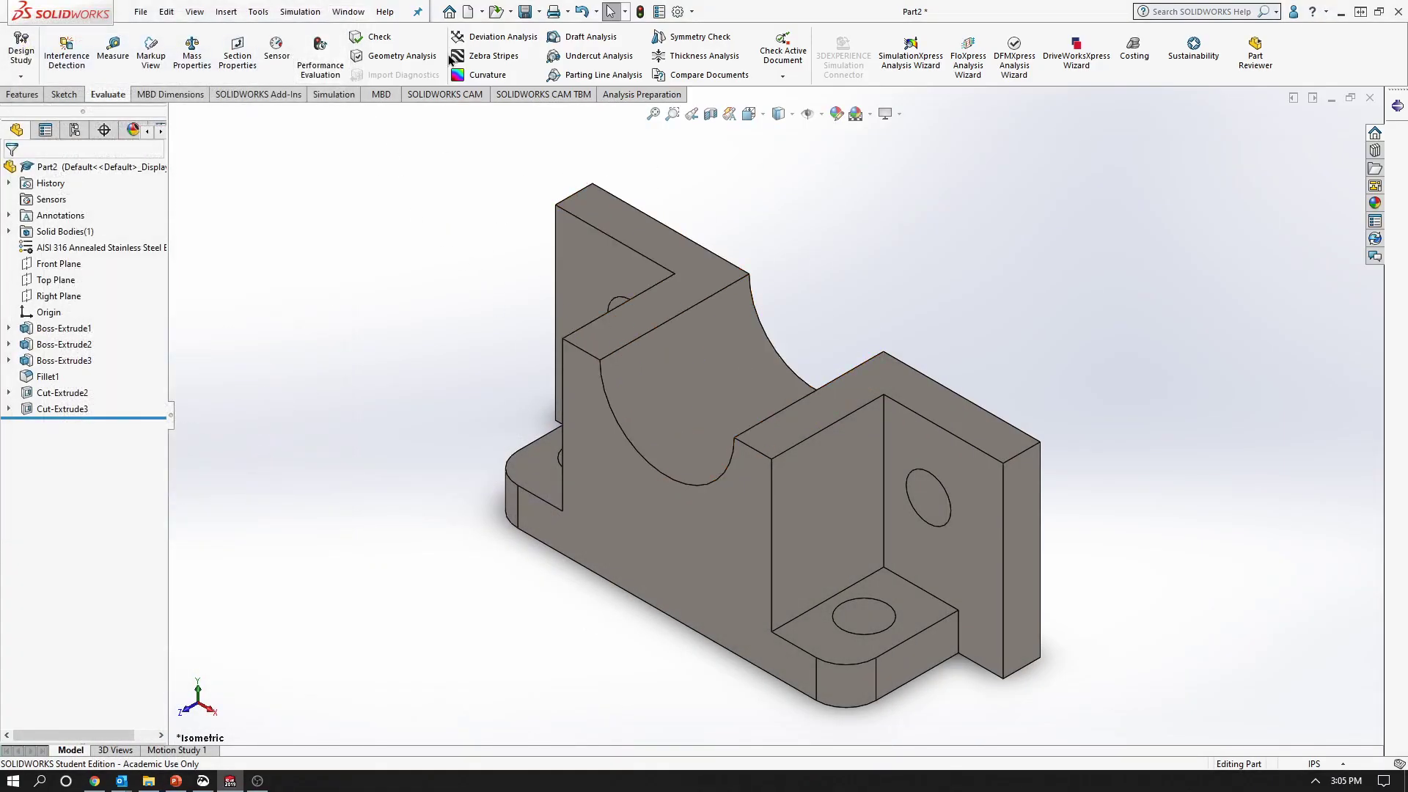
# Save the part to the Desktop as "Part 1" in the Part (*.prt;*.sldprt) format
pyautogui.click(539, 12)
pyautogui.click(546, 48)
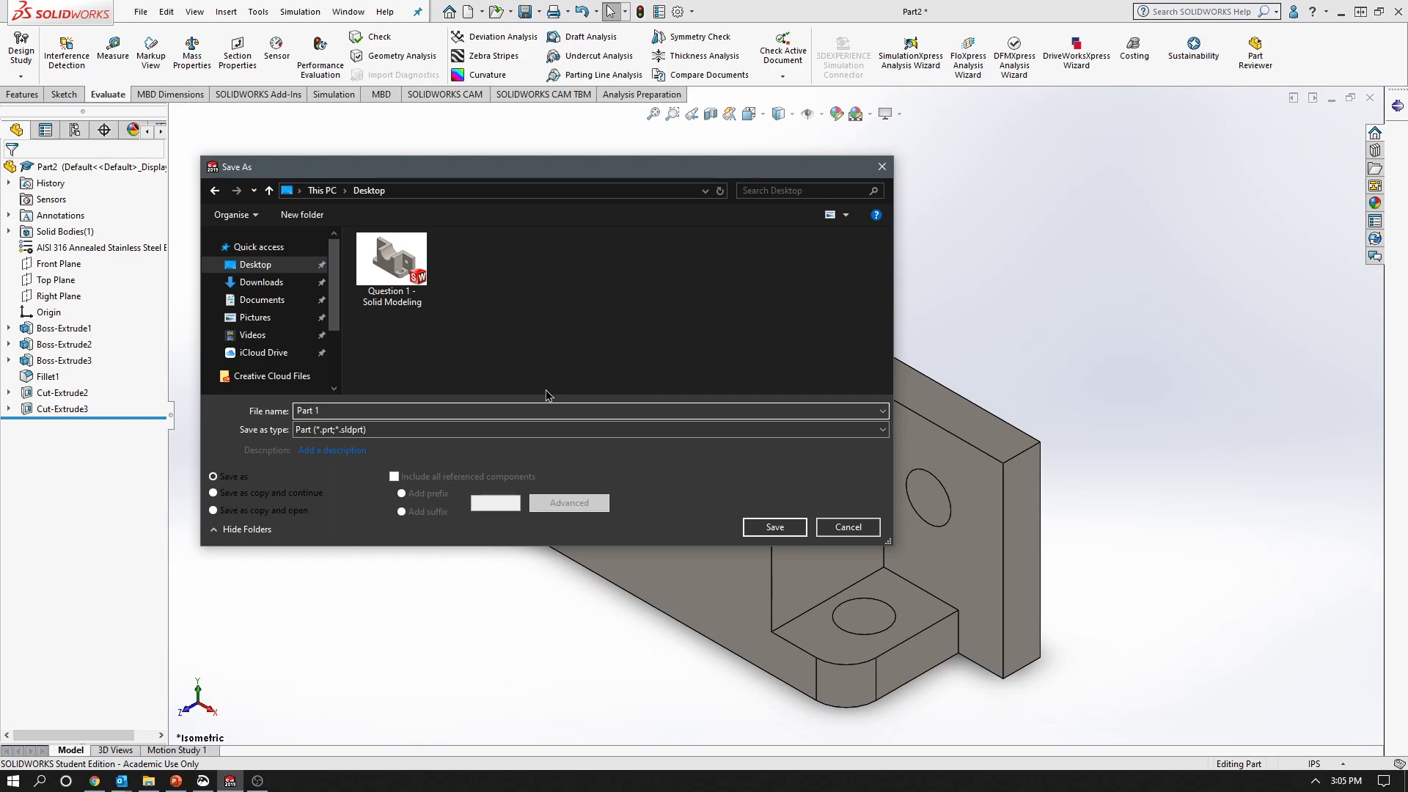
pyautogui.click(774, 528)
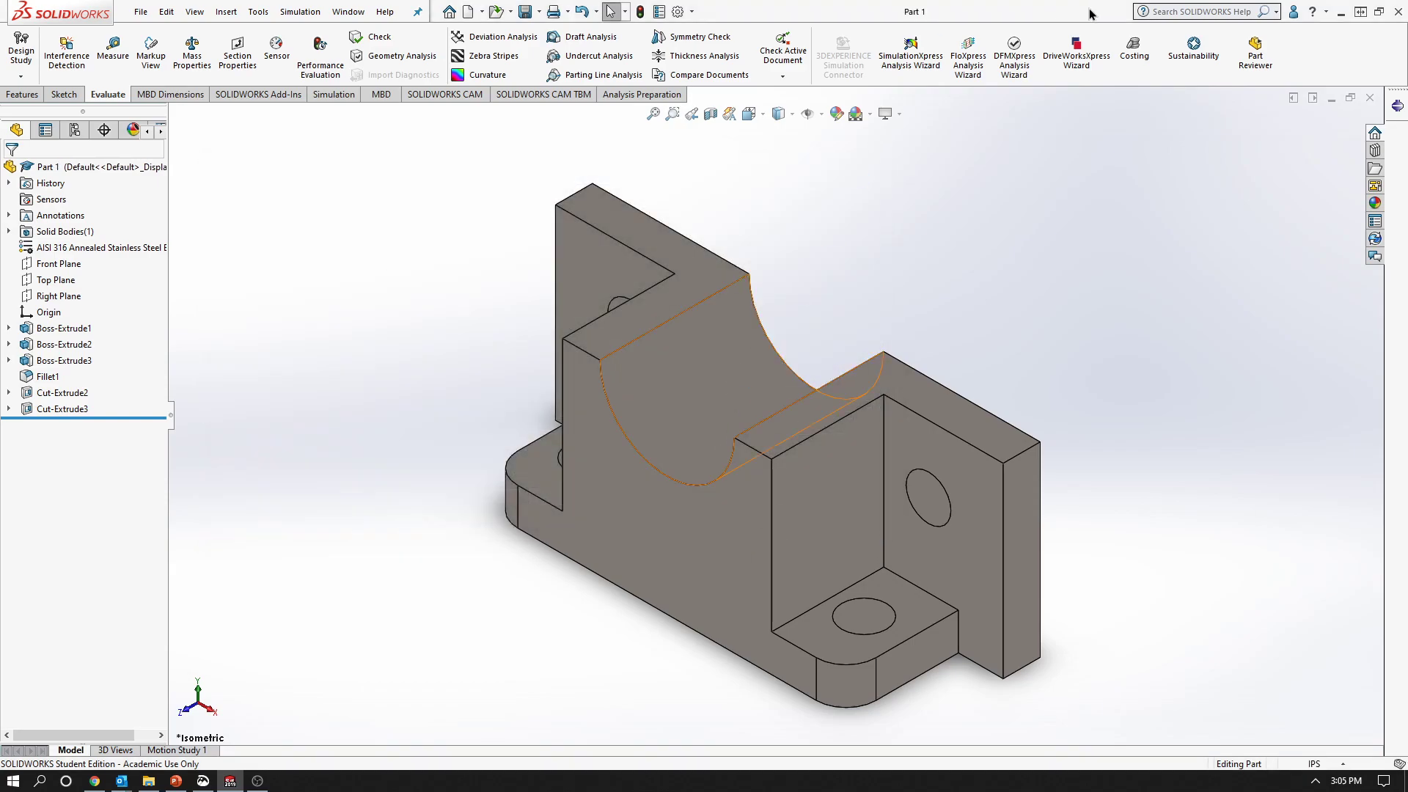
# Check the Windows desktop for the saved Part 1 file and return to the model in SOLIDWORKS
pyautogui.click(1341, 13)
pyautogui.click(48, 76)
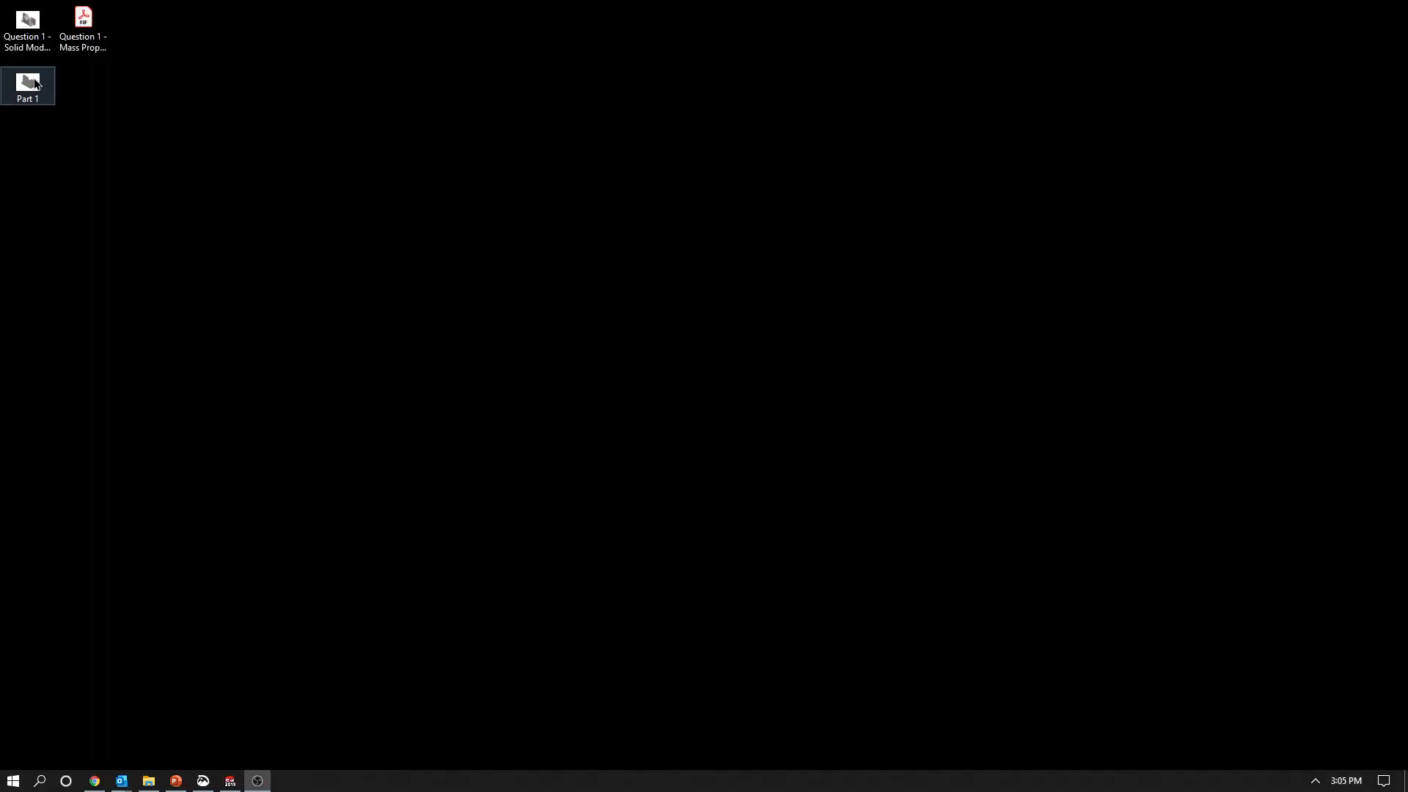
pyautogui.click(230, 780)
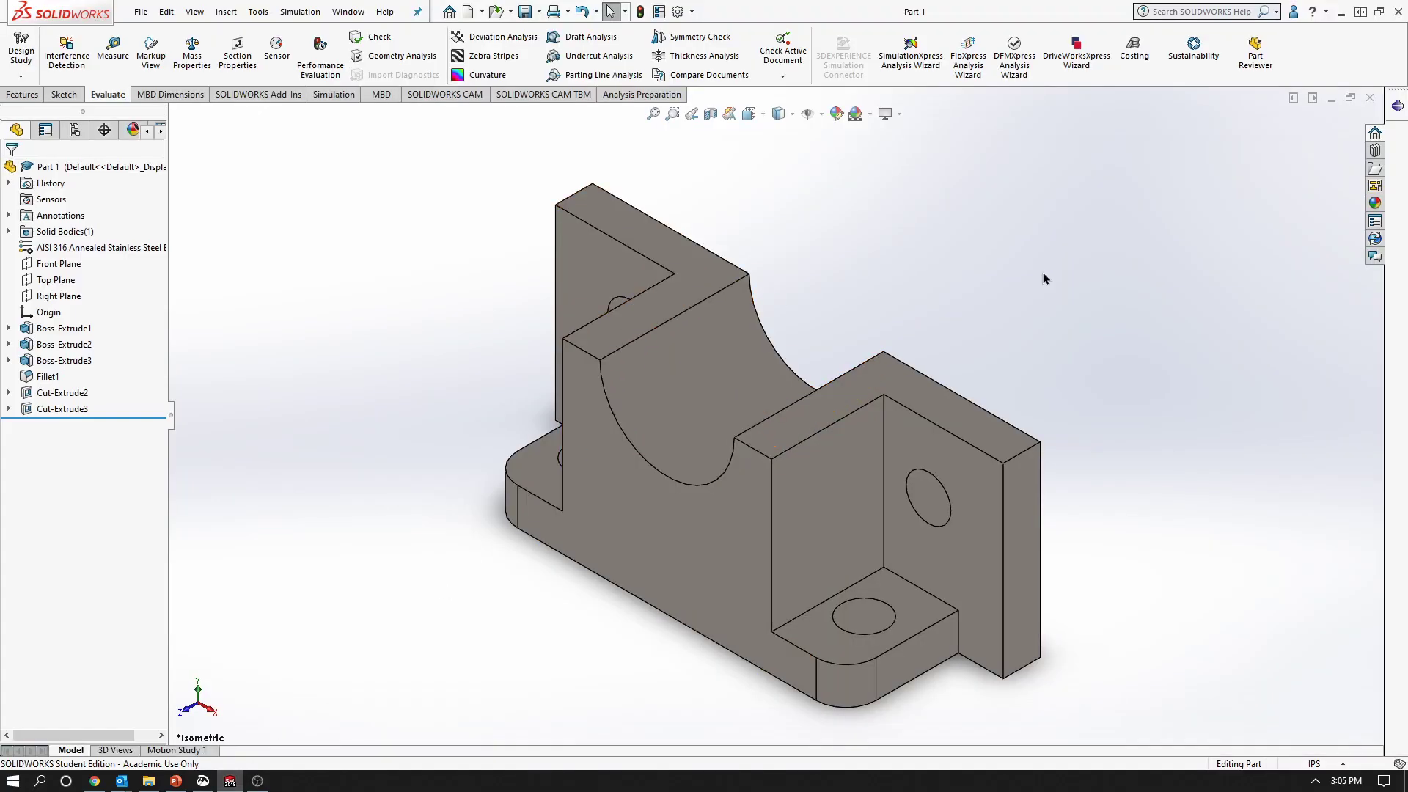